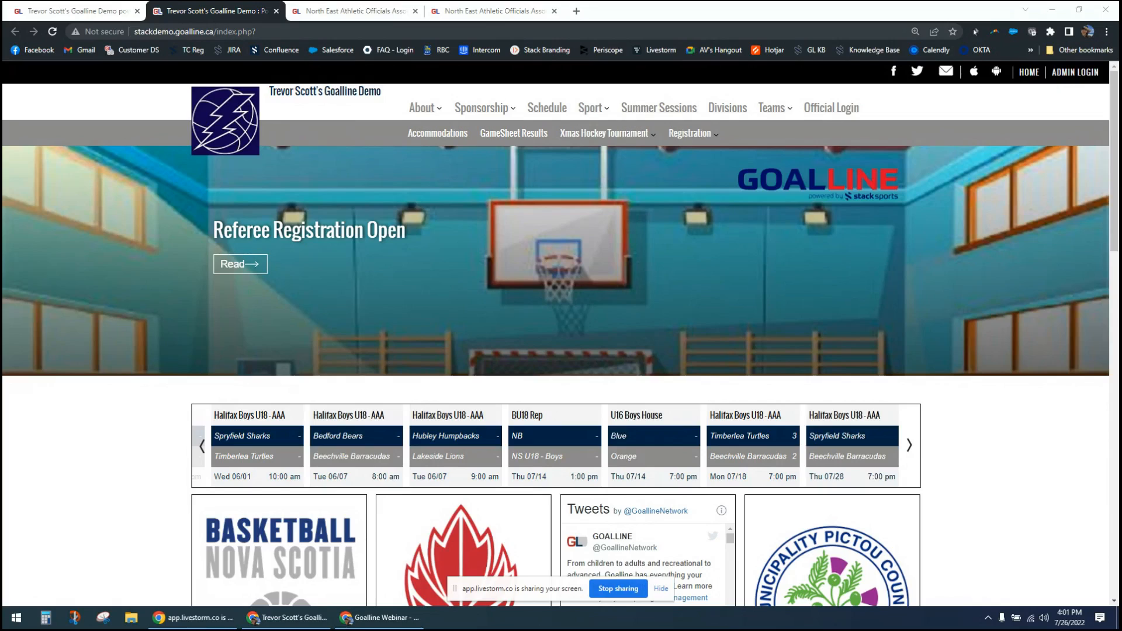
- Show the public website of the North East Athletic Officials Association
left_click(142, 426)
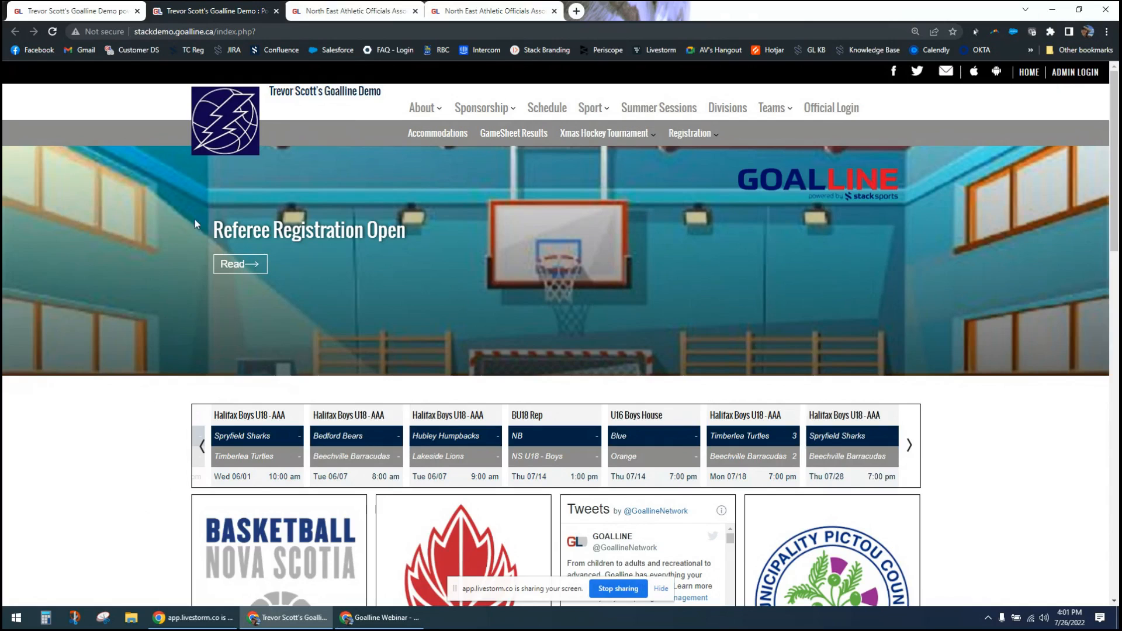
left_click(356, 11)
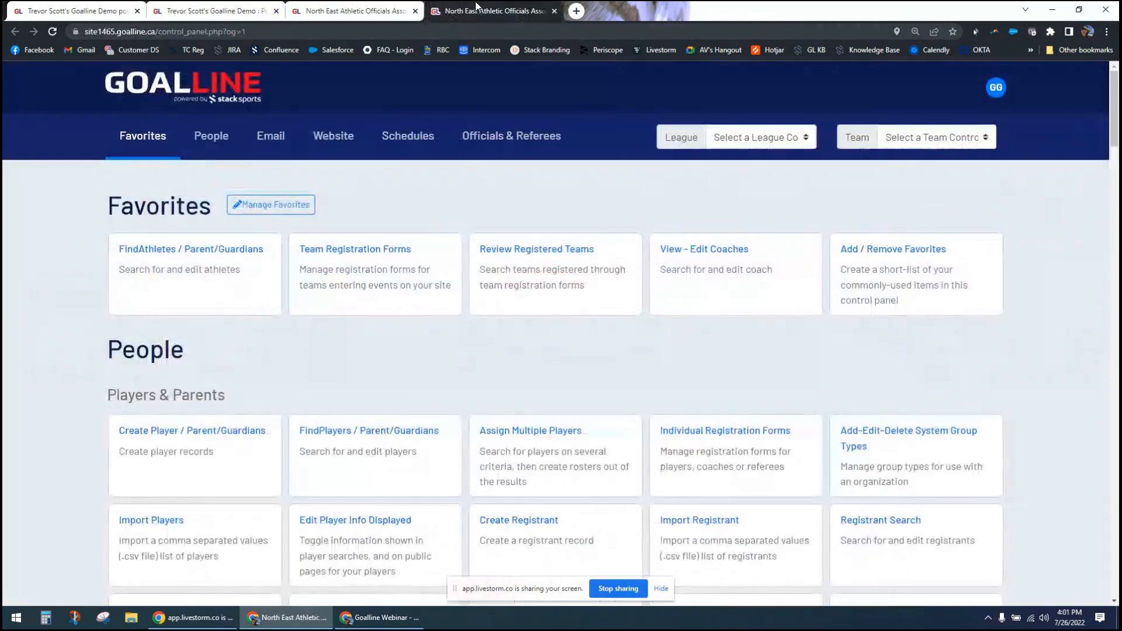
left_click(357, 13)
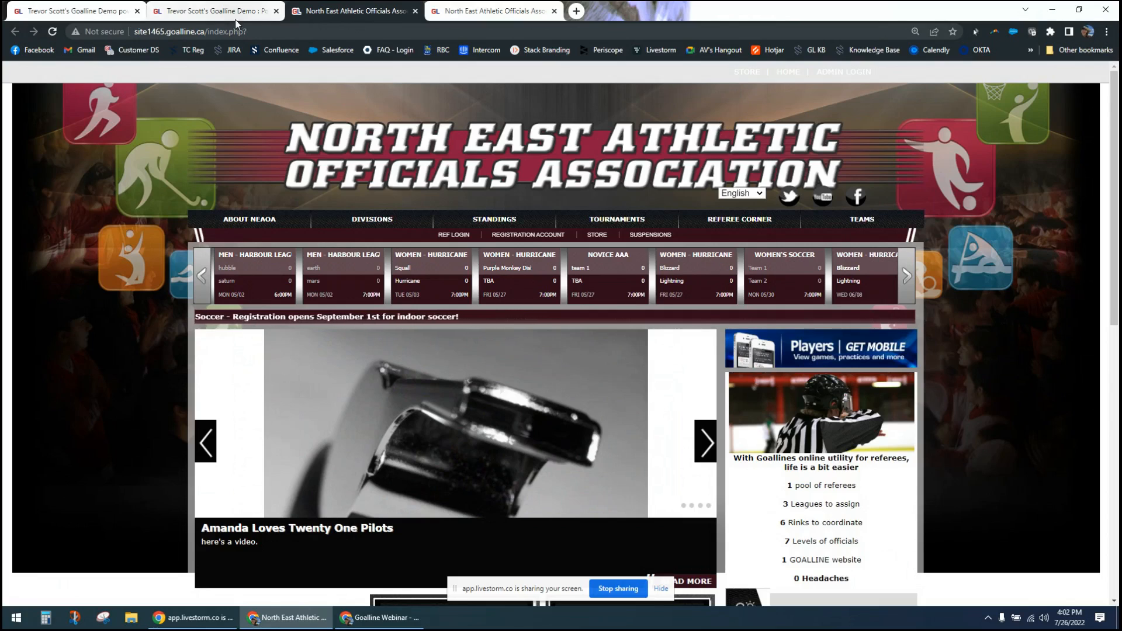
- Switch to the Goalline demo site's control panel and go to the management of its website administrators
left_click(92, 16)
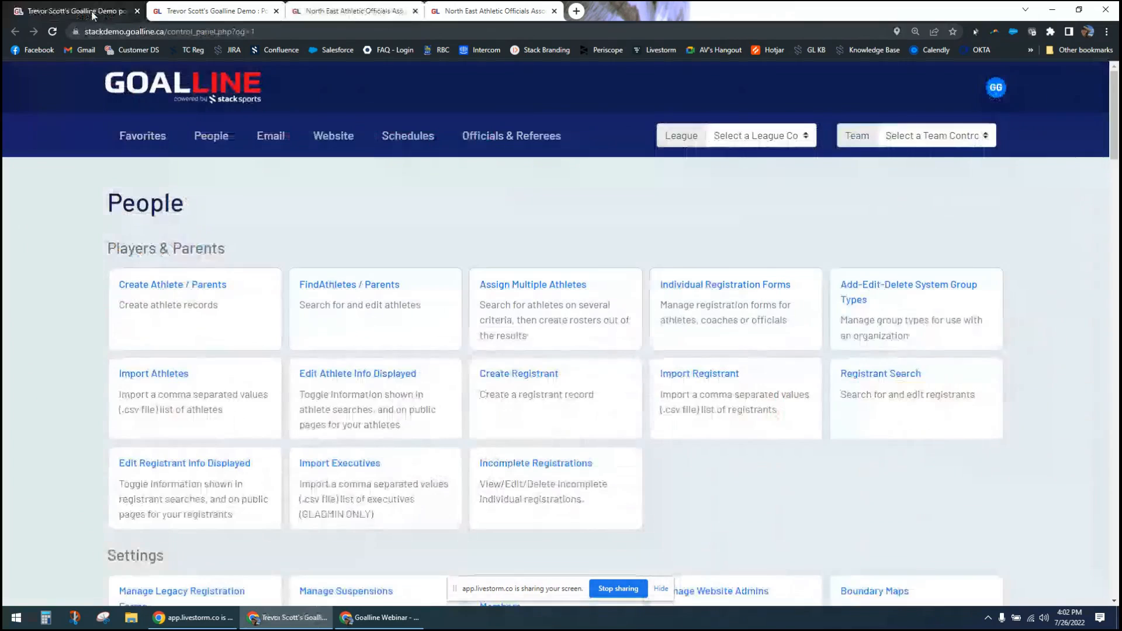
left_click(92, 17)
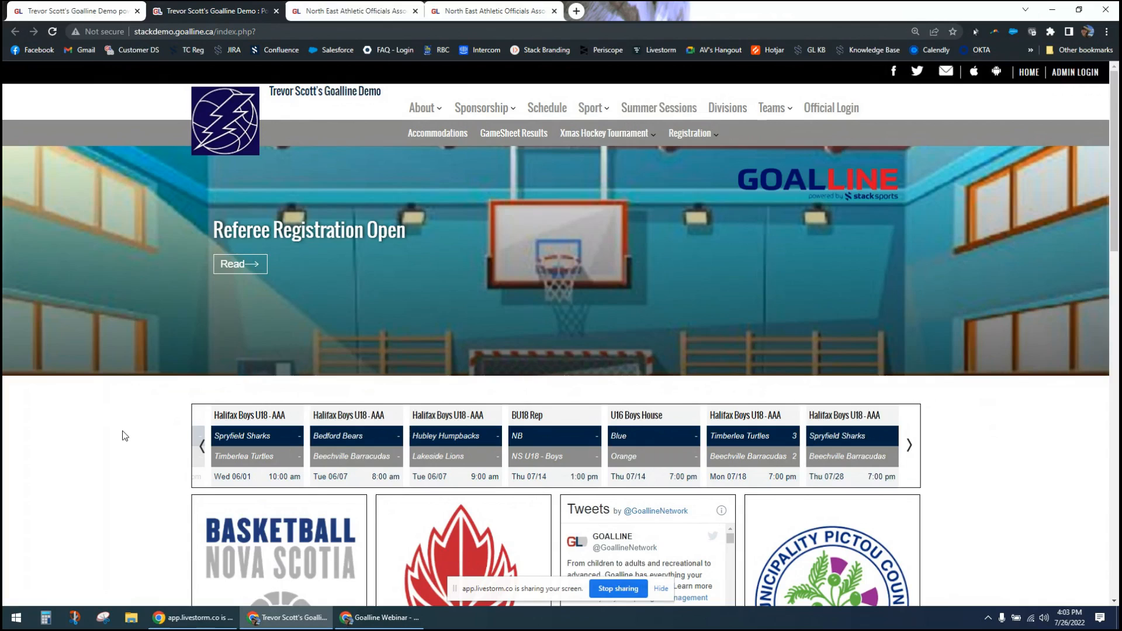
left_click(111, 6)
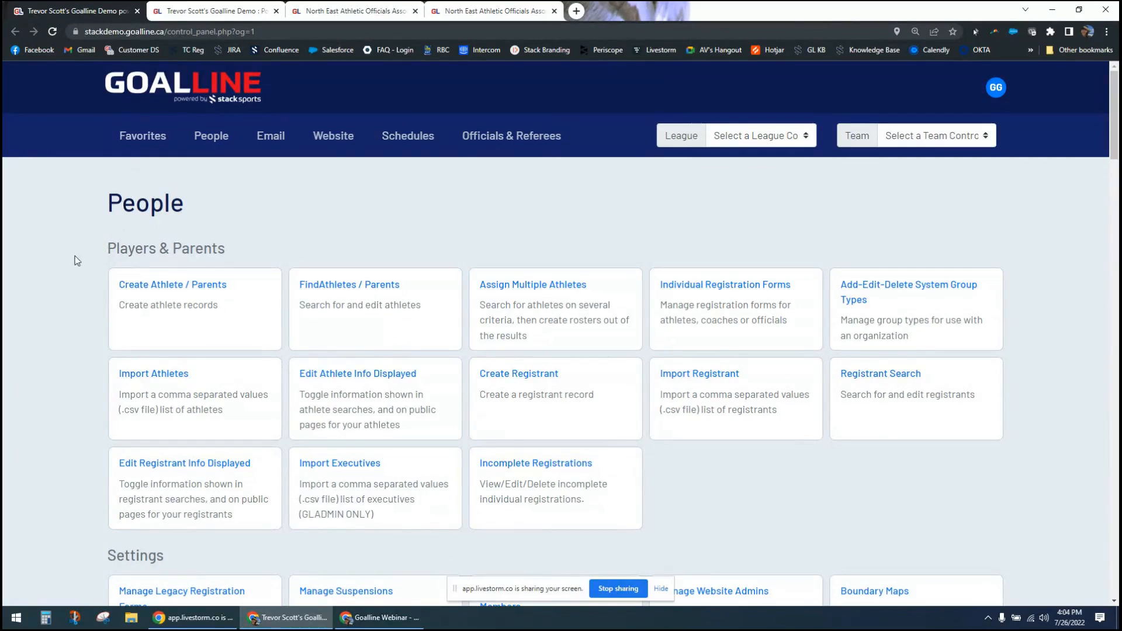
scroll(73, 275, "down", 1)
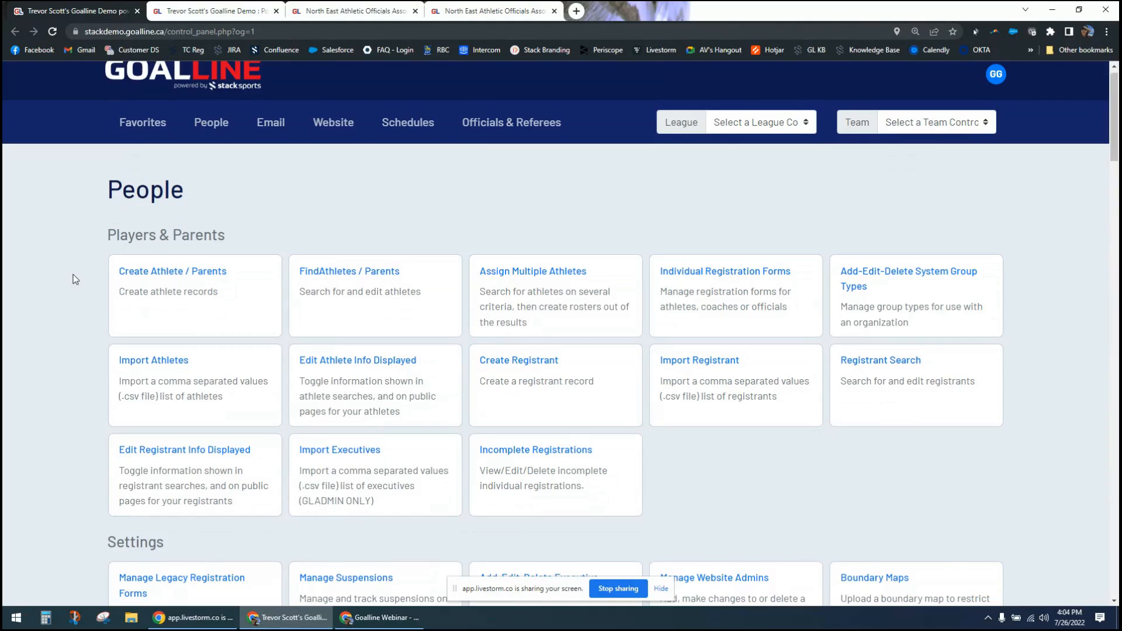
scroll(75, 280, "down", 1)
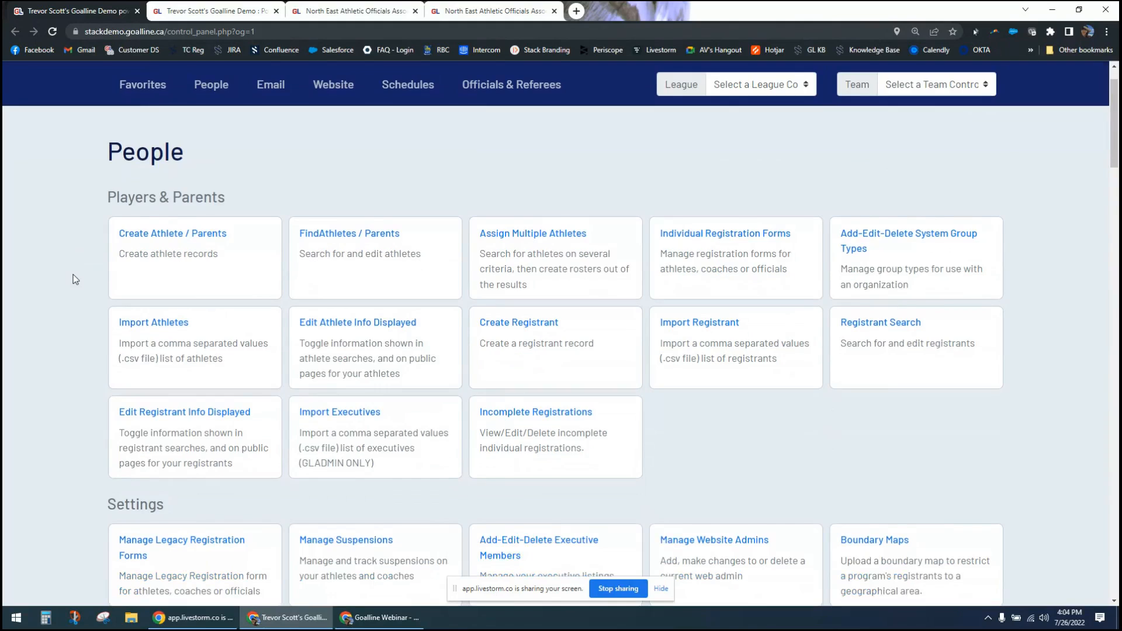
scroll(76, 280, "down", 1)
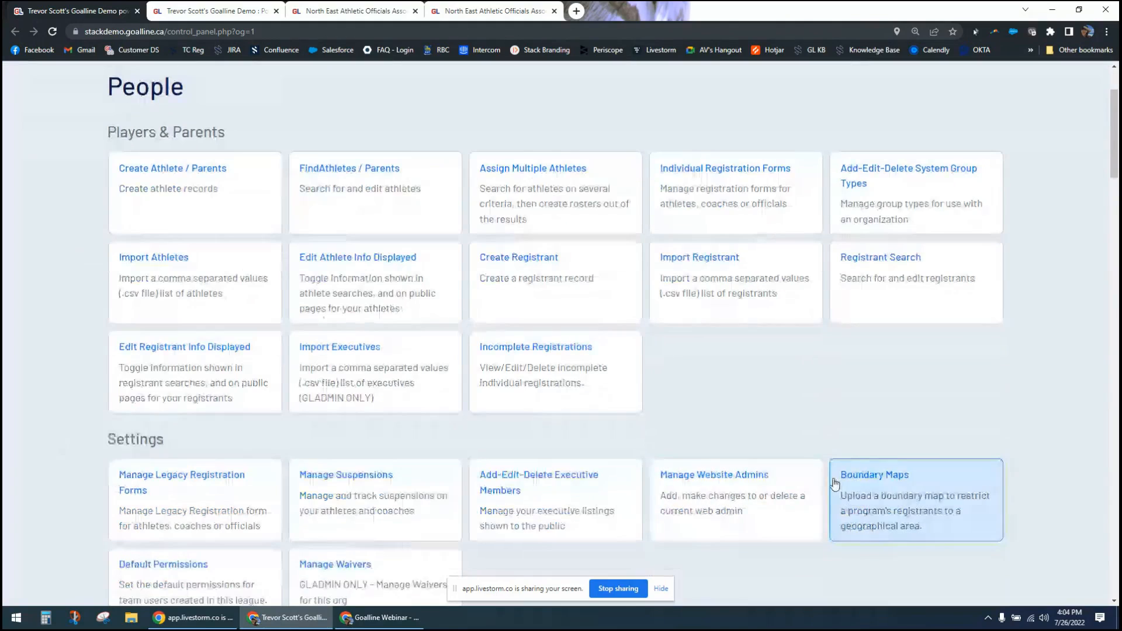
left_click(712, 499)
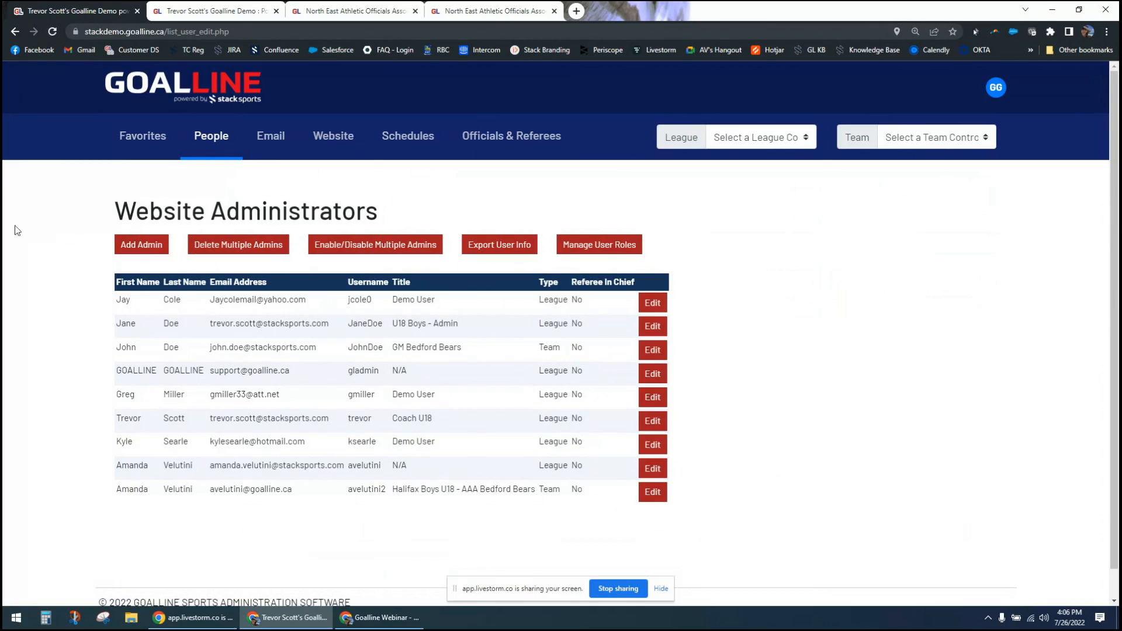
- Start a new league administrator and have the username generated automatically
left_click(135, 250)
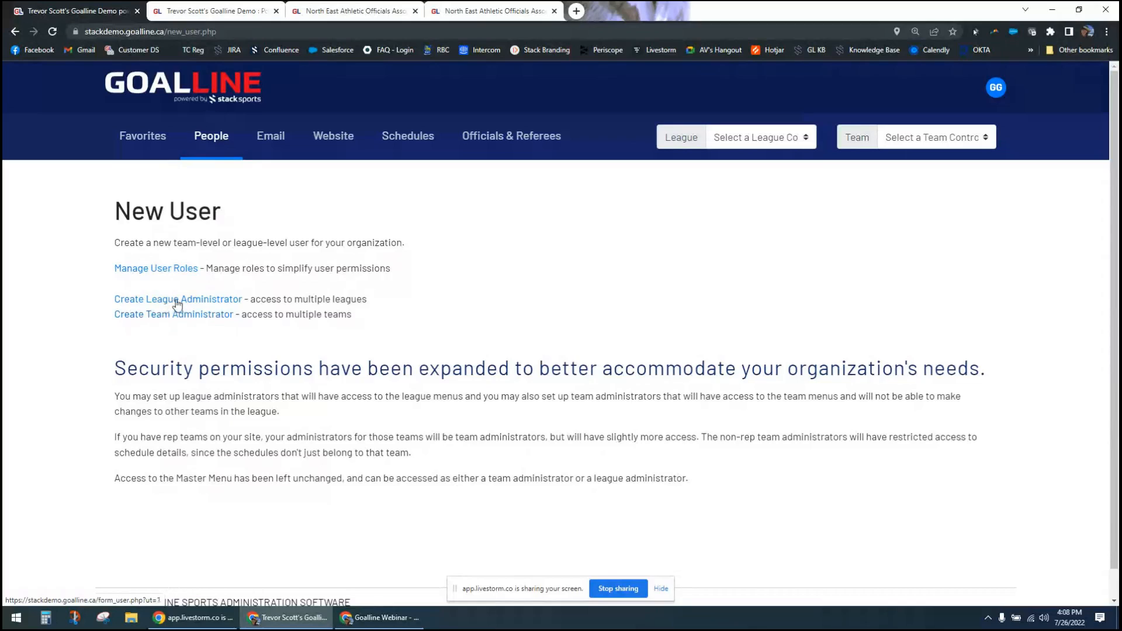
left_click(177, 301)
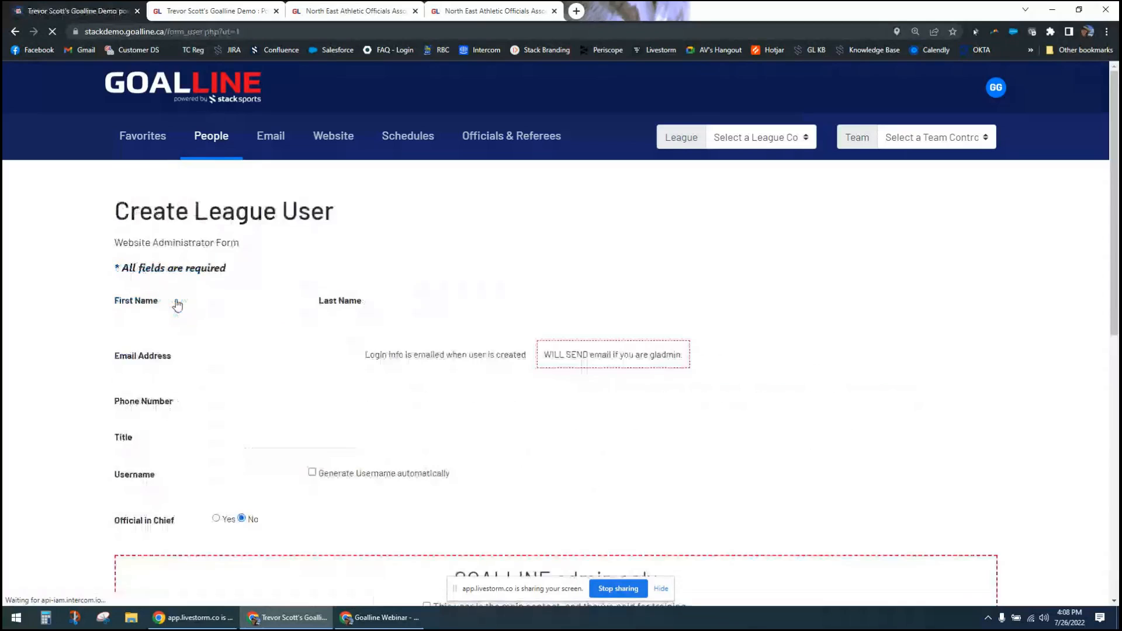
scroll(68, 314, "down", 1)
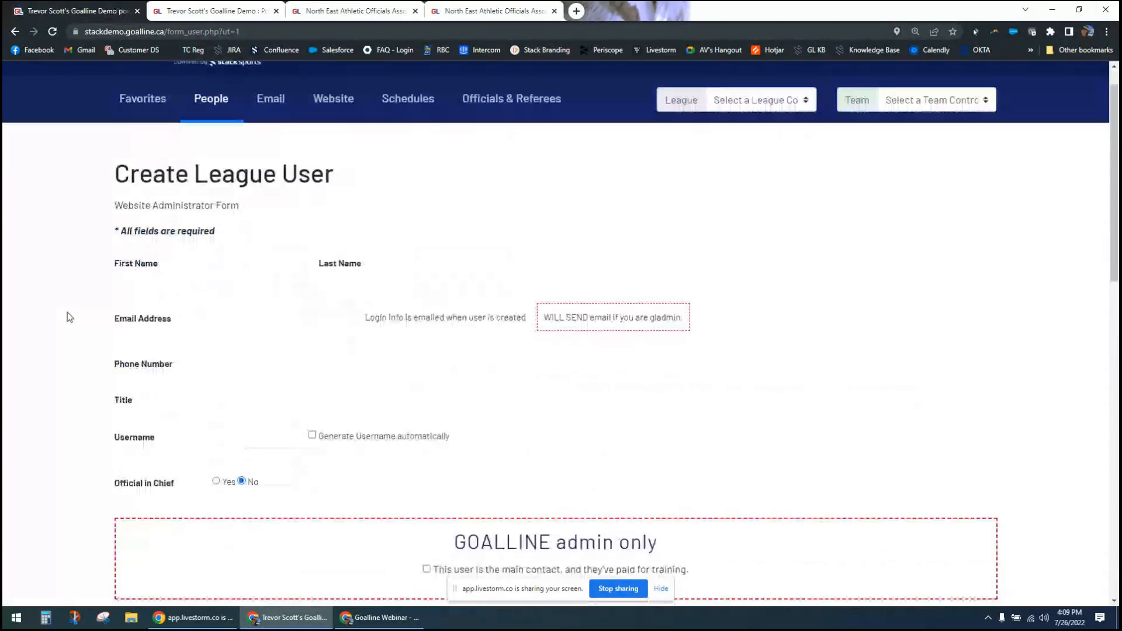
scroll(69, 317, "down", 1)
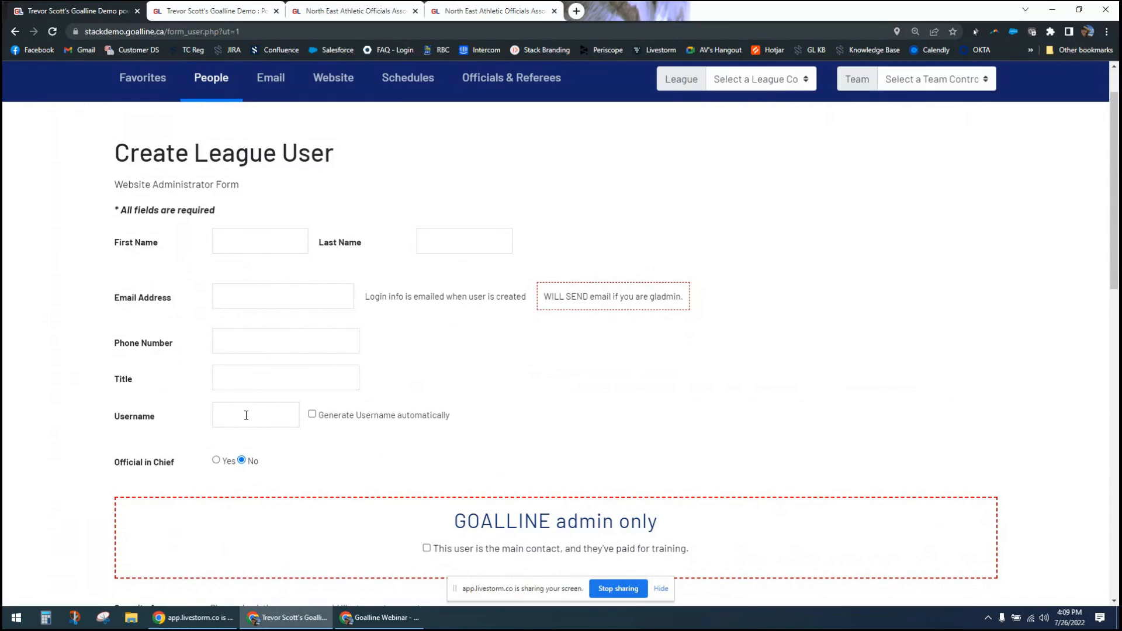
left_click(313, 415)
- Examine the Official in Chief setting in the new league user form
scroll(86, 425, "down", 2)
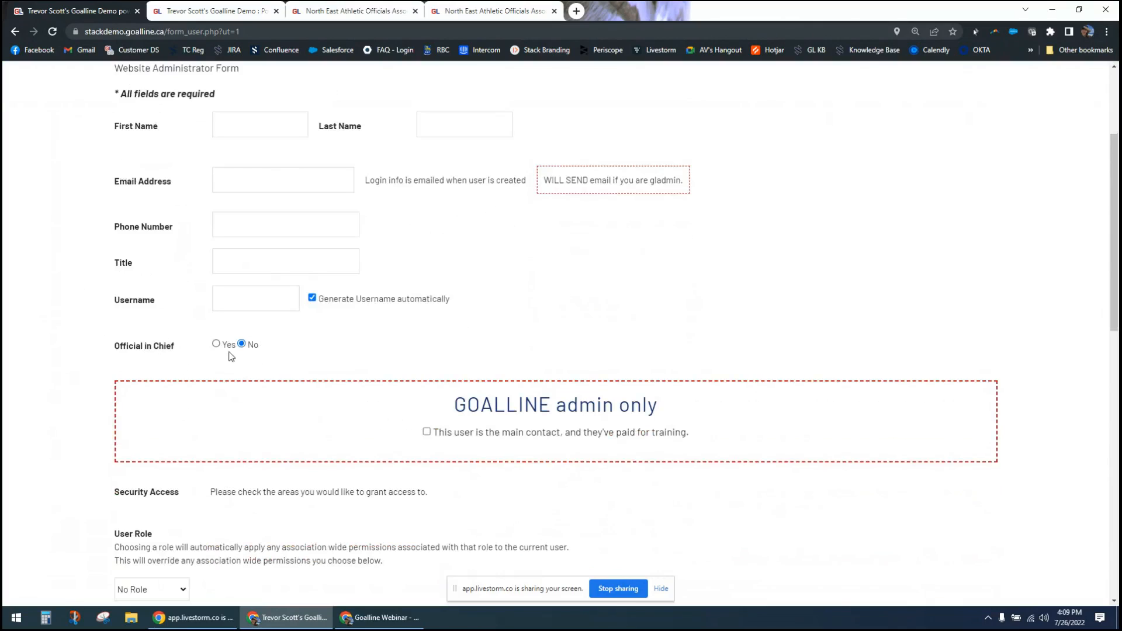
double_click(118, 349)
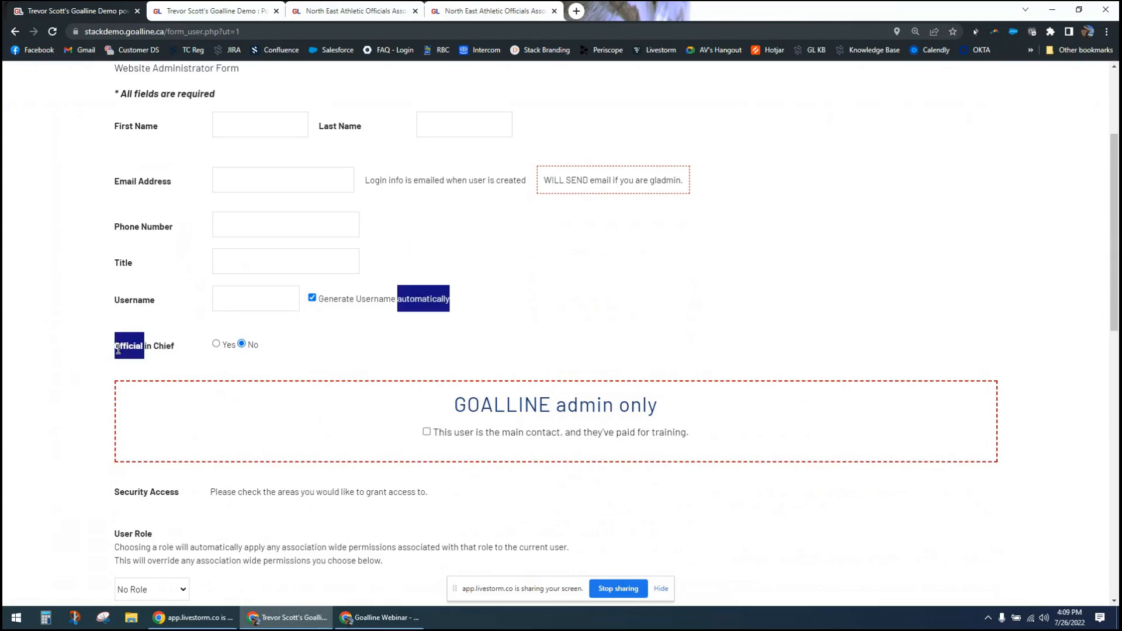
left_click(116, 351)
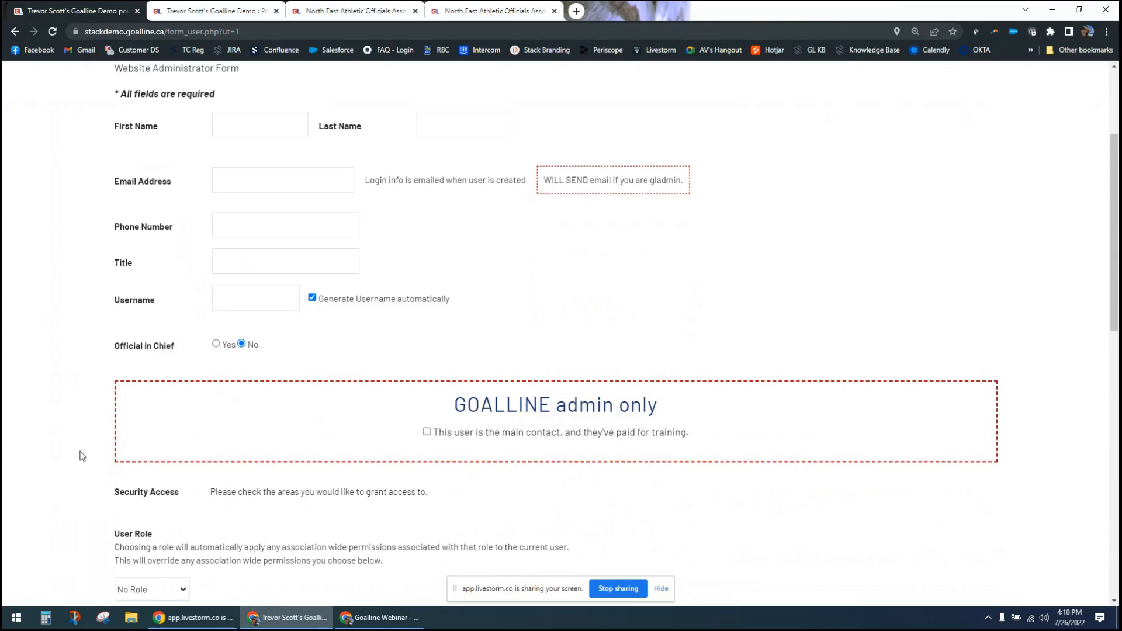
- Examine the Security Access section and the available user roles, keeping the role at No Role
scroll(225, 393, "down", 1)
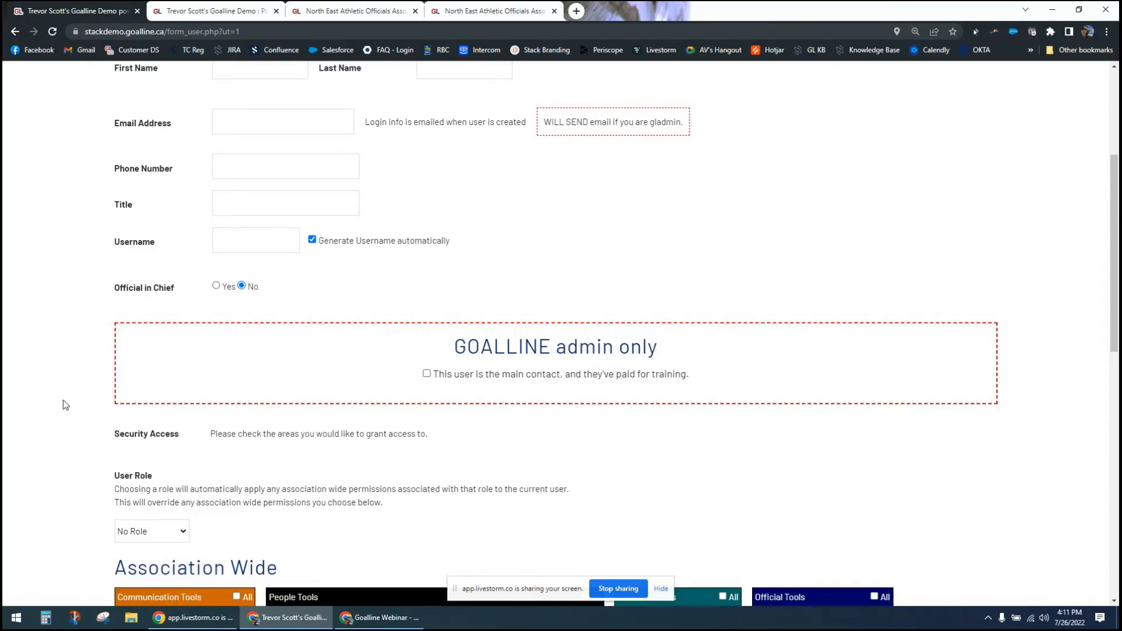
scroll(66, 405, "down", 1)
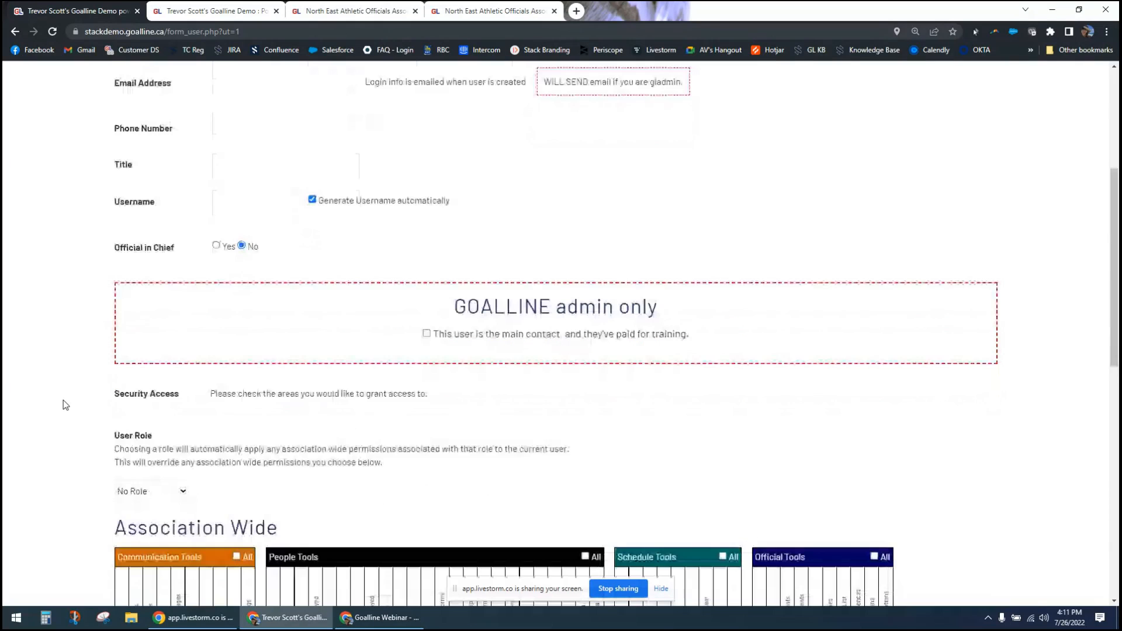
scroll(65, 405, "down", 2)
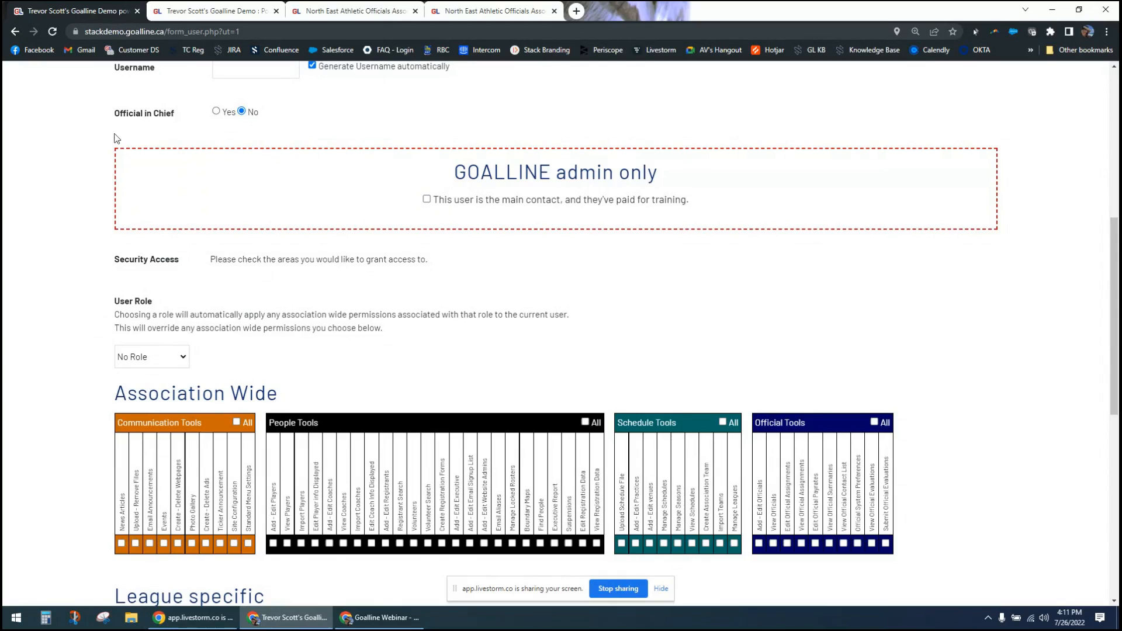
scroll(71, 300, "down", 1)
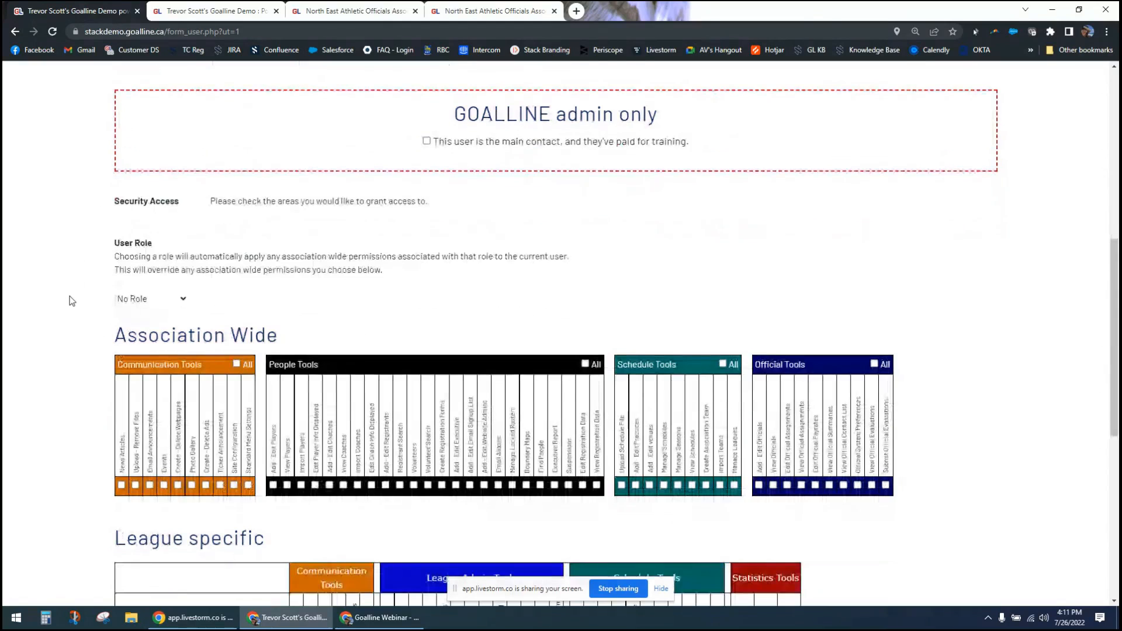
left_click(173, 302)
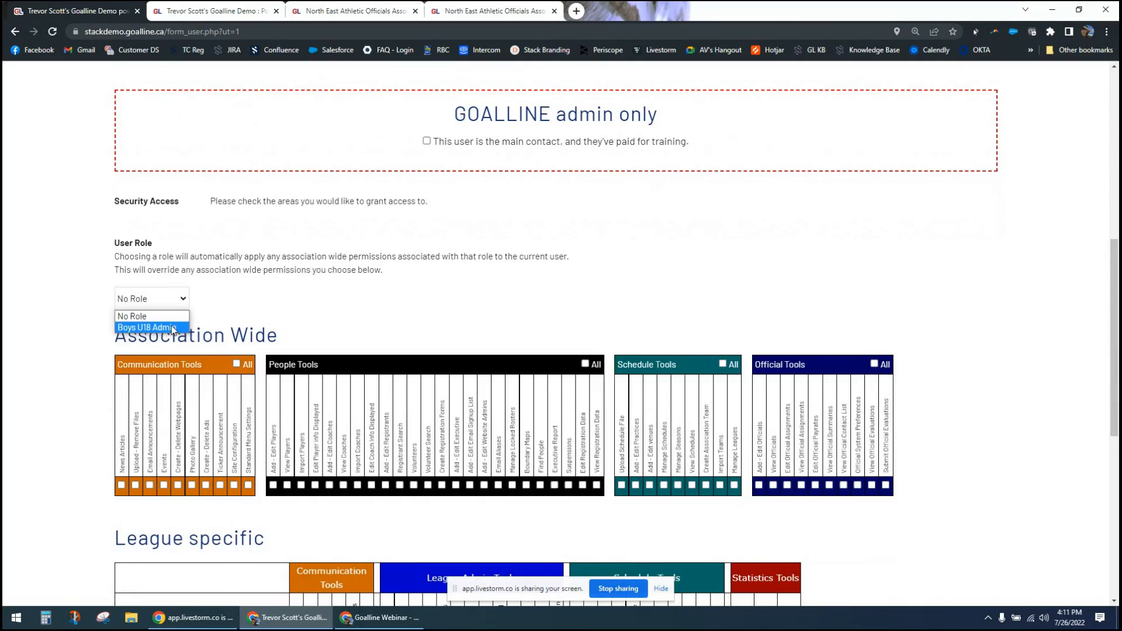
left_click(65, 332)
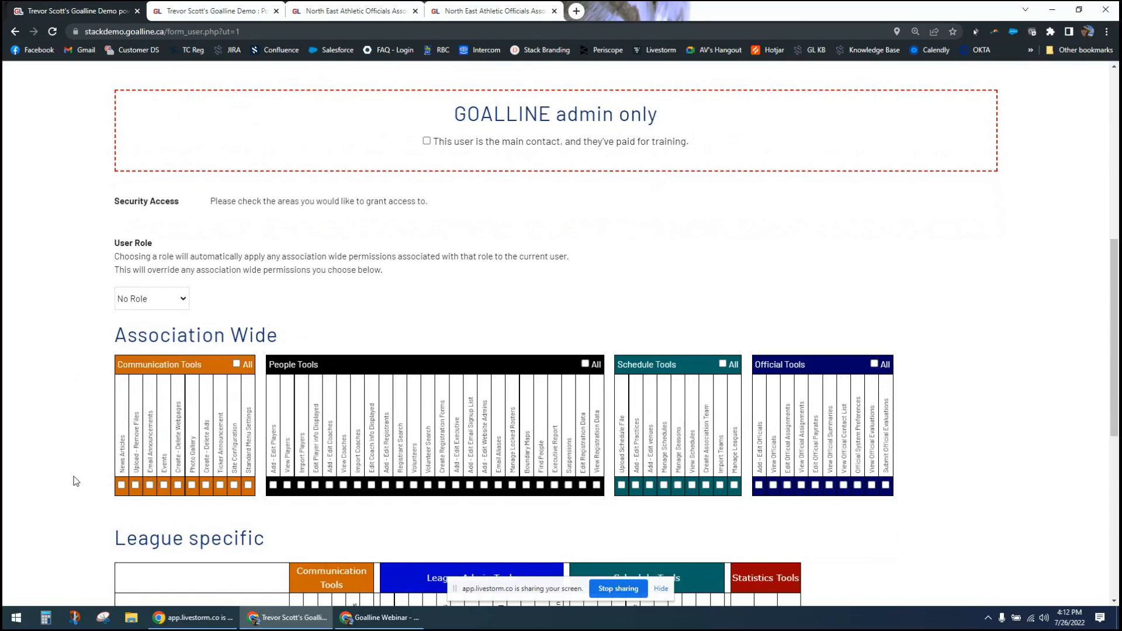
scroll(302, 209, "up", 3)
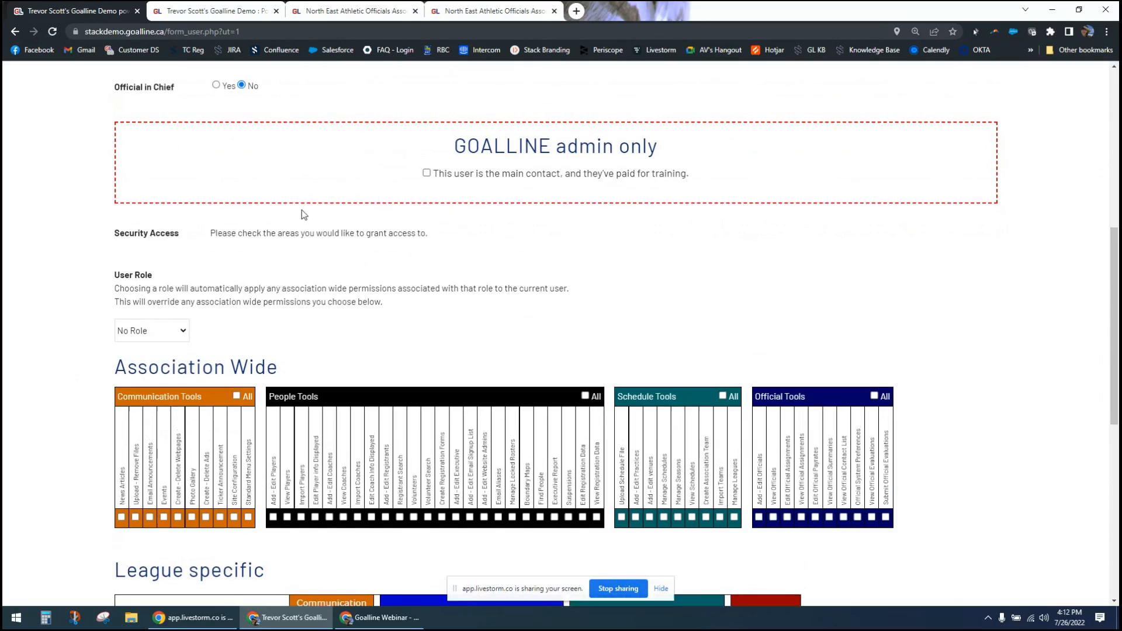
left_click(174, 483)
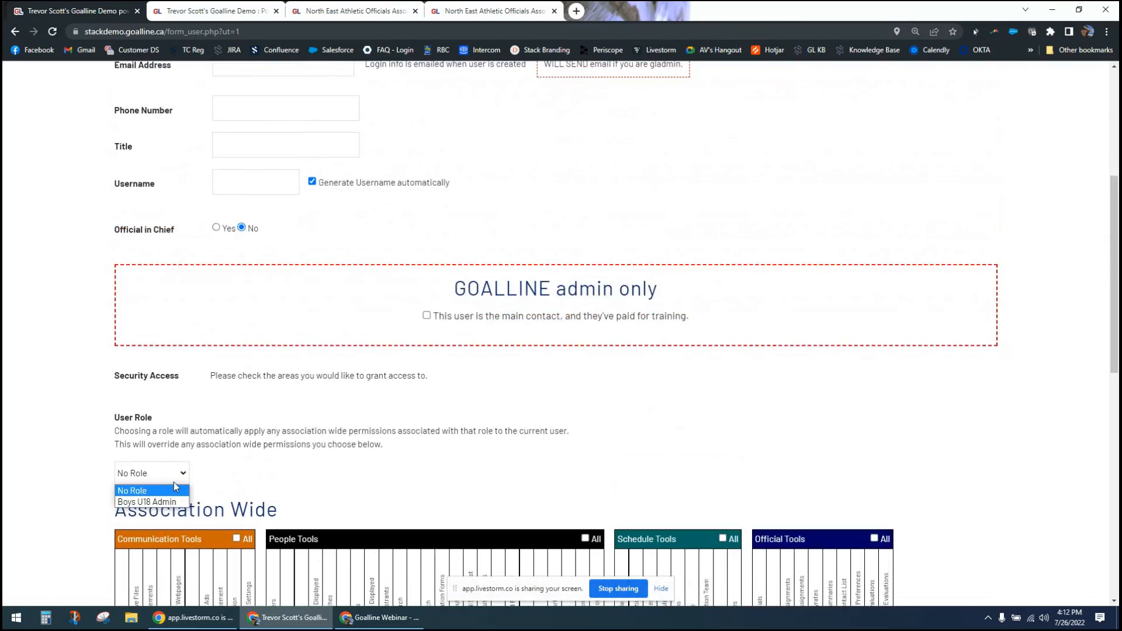
left_click(174, 488)
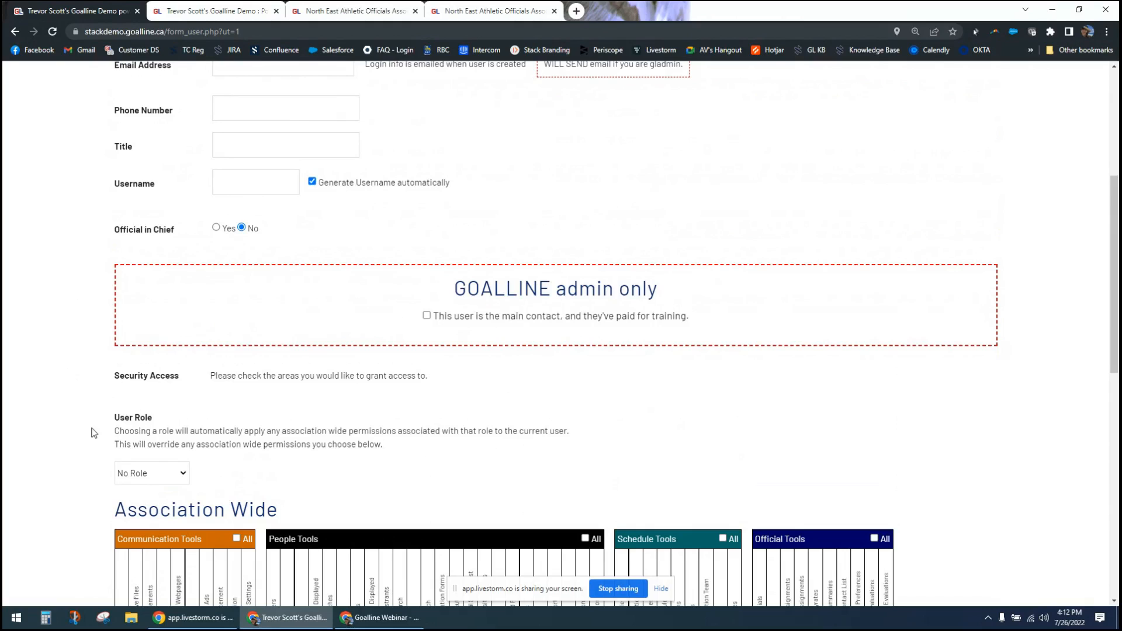
- Examine the association-wide and league-specific permission grids, and check which league control panels are available
scroll(92, 432, "down", 6)
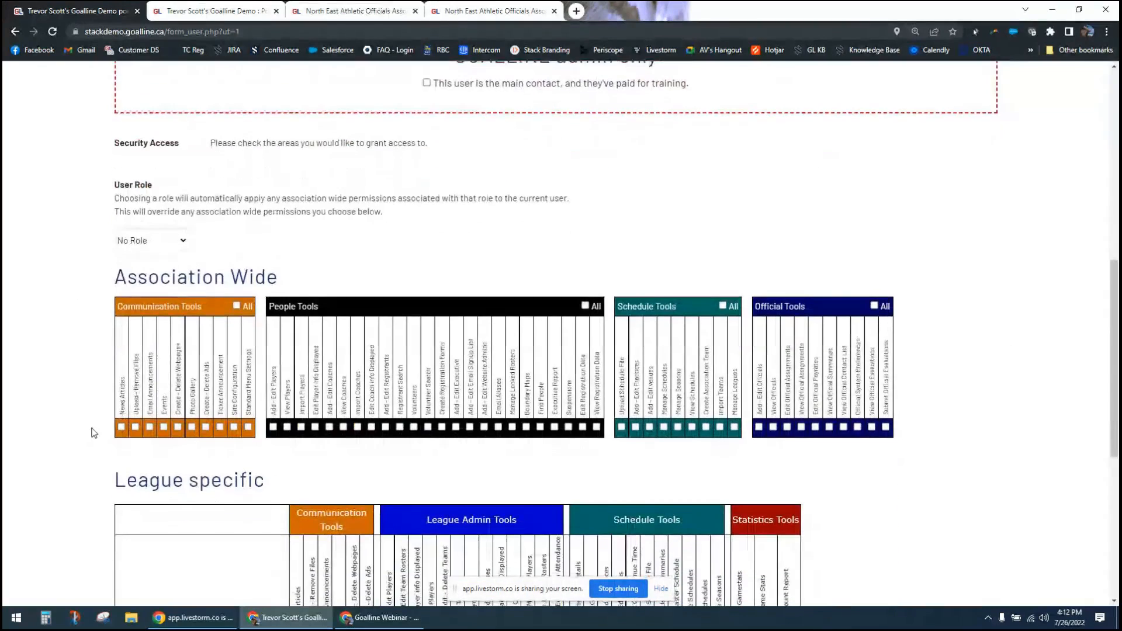
scroll(94, 433, "down", 1)
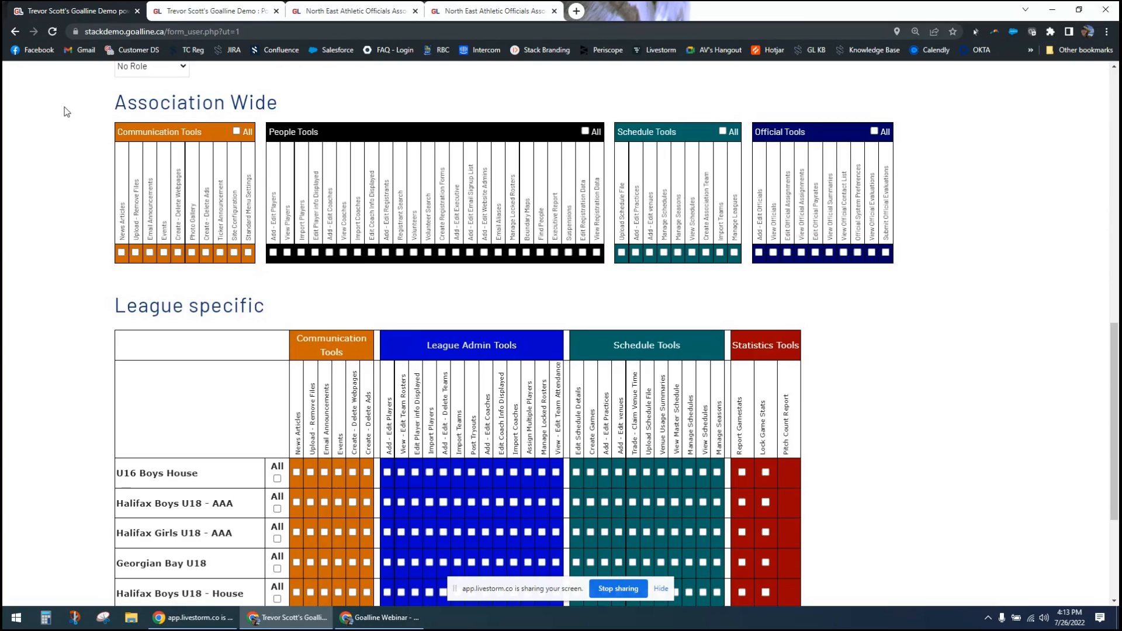
scroll(66, 112, "up", 10)
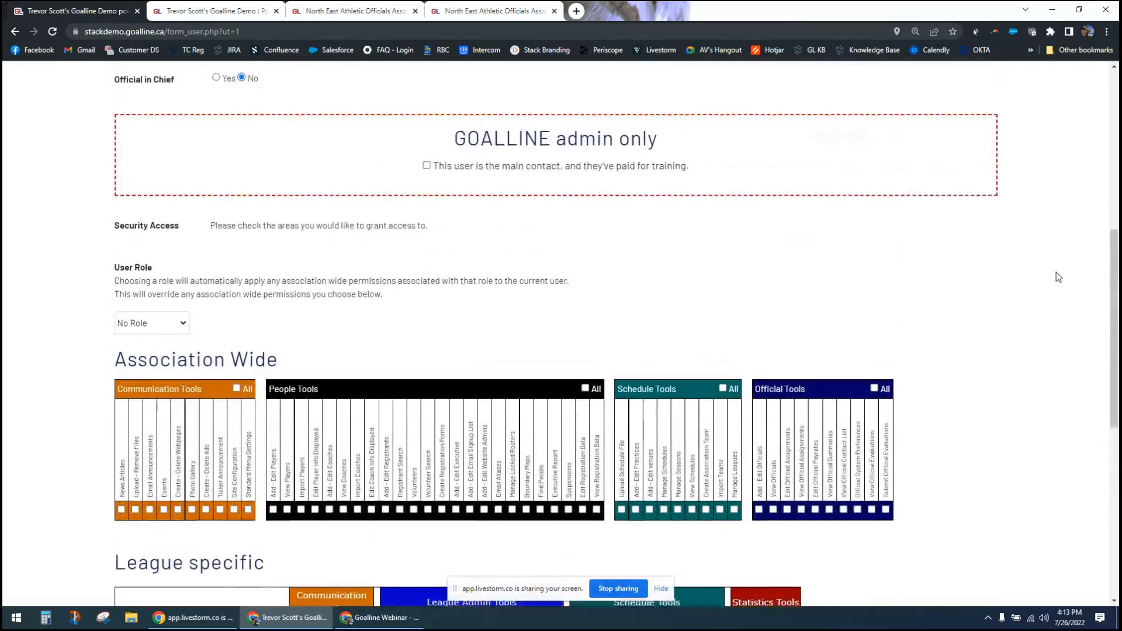
left_click(807, 140)
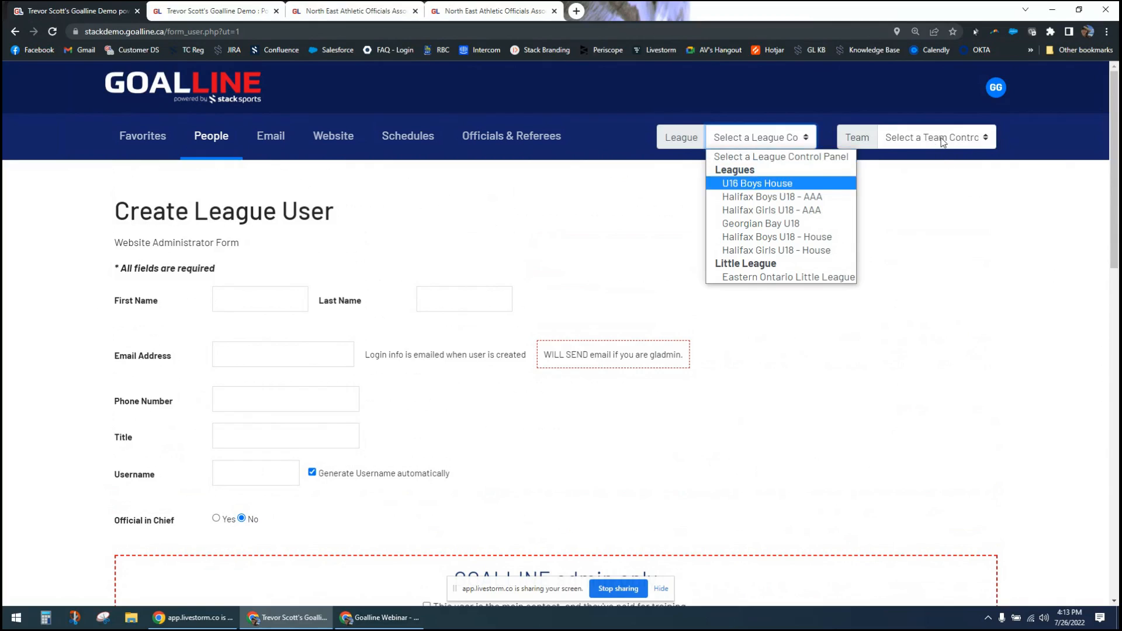
left_click(943, 200)
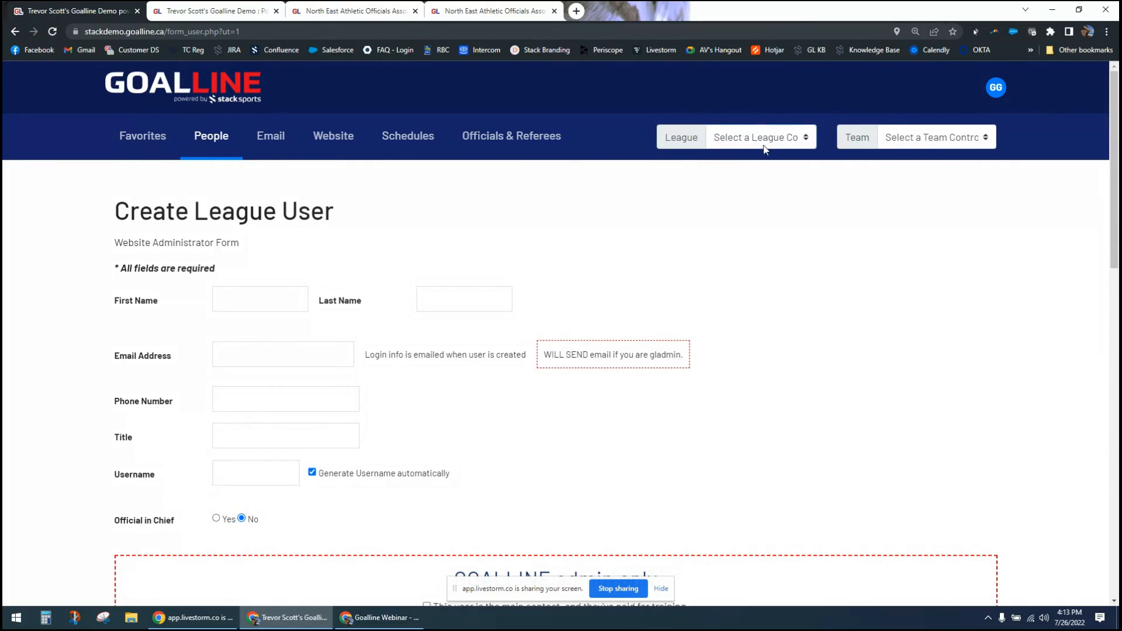
- Return to the Association Wide permissions and enlarge the page to make the tool names readable
scroll(676, 348, "down", 4)
scroll(350, 351, "down", 9)
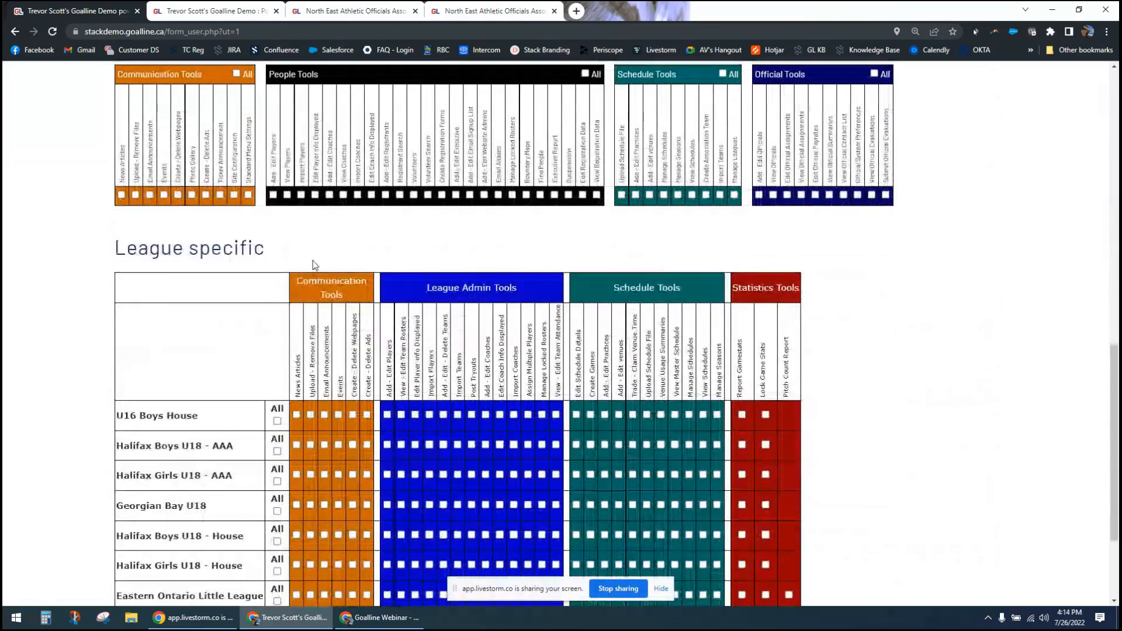
scroll(315, 266, "up", 1)
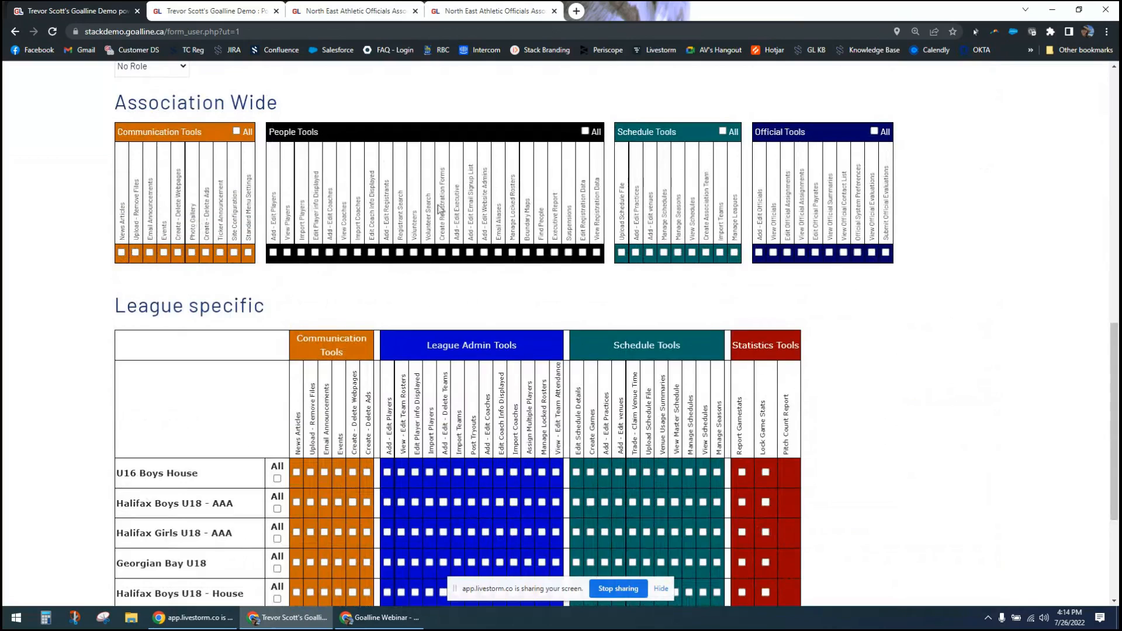
key("ctrl+plus")
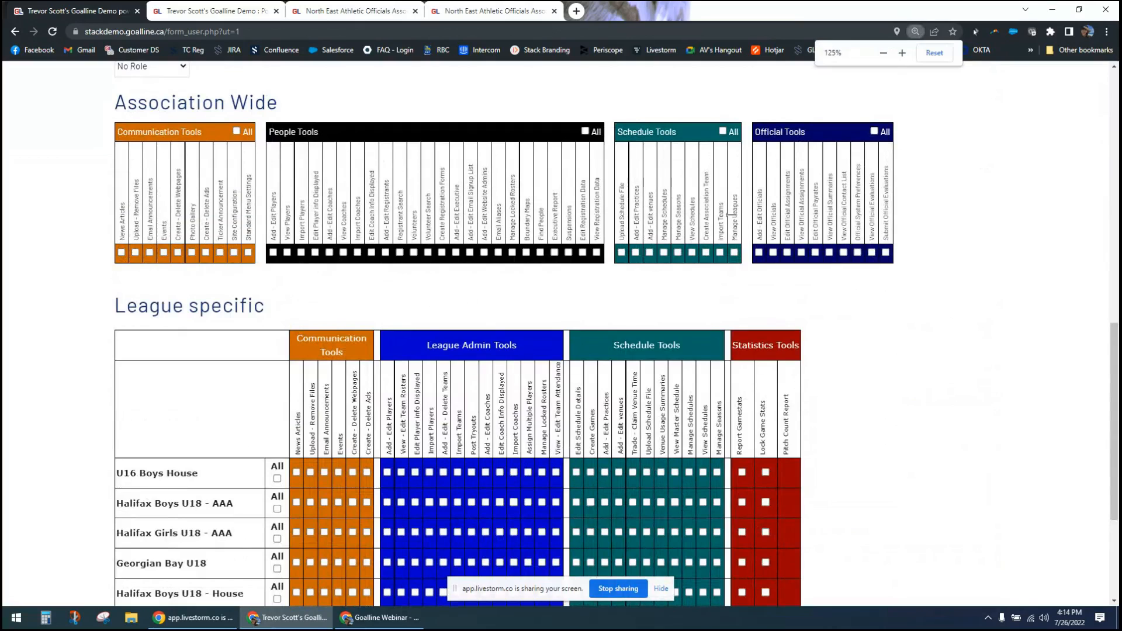
key("ctrl+plus")
key("ctrl+plus")
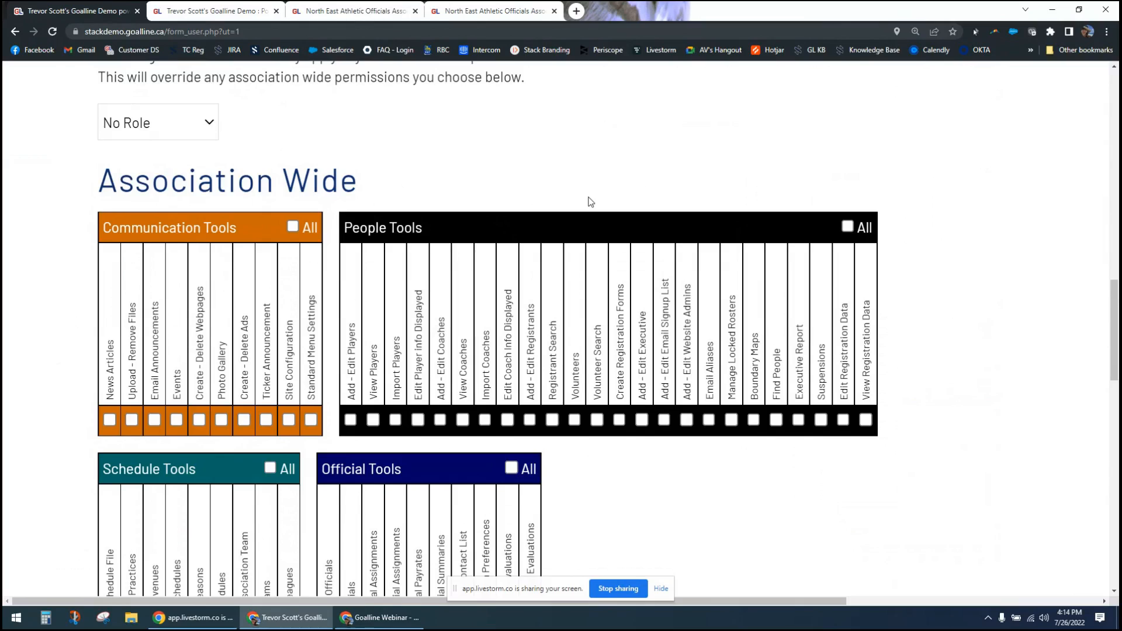
- Search the page for "news" and close the search
key("ctrl+f")
type("news")
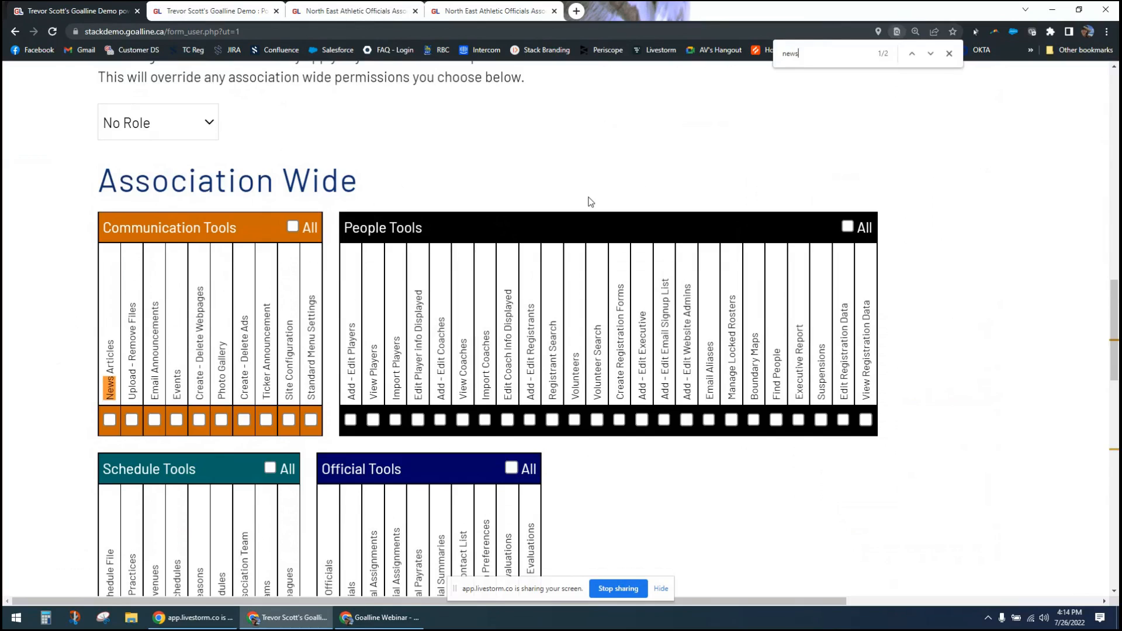
left_click(948, 54)
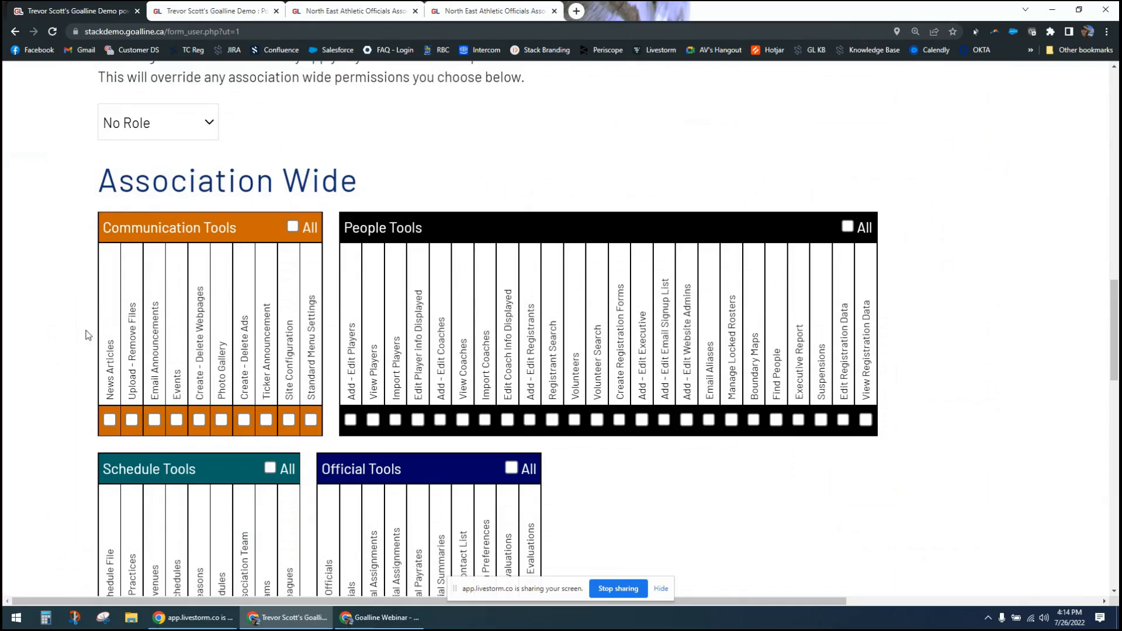
- Grant the association-wide News Articles, Email Announcements, Create - Delete Webpages, Photo Gallery and Ticker Announcement permissions
left_click(109, 421)
left_click(154, 421)
left_click(200, 420)
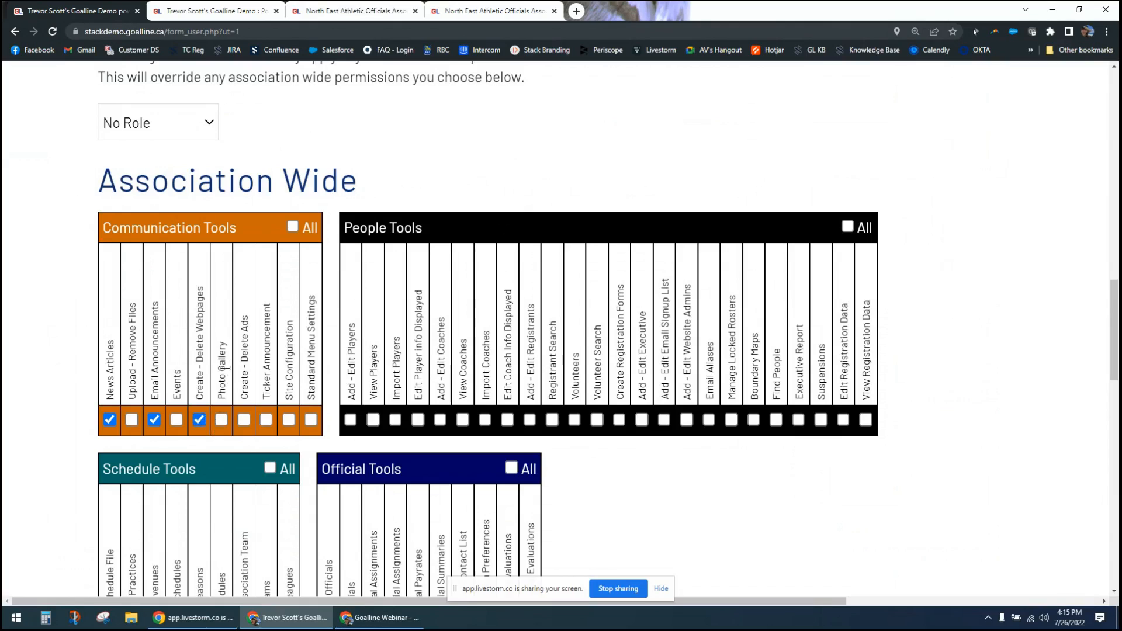
left_click(221, 420)
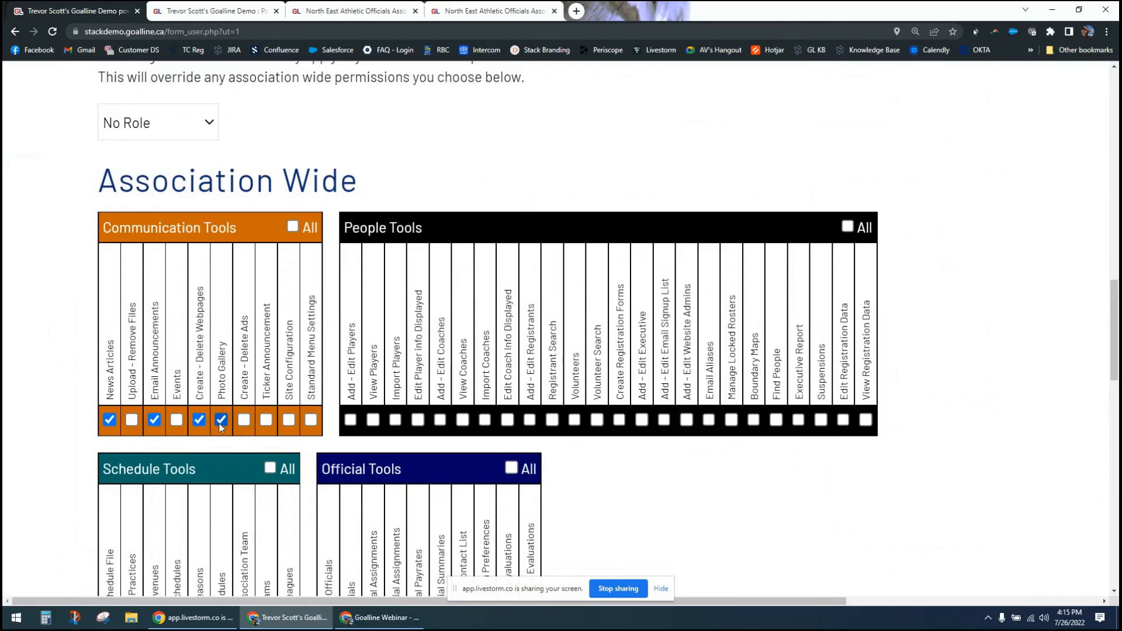
left_click(266, 420)
- View the Goalline Demo and North East Athletic Officials Association homepages, and return to the user form
left_click(200, 13)
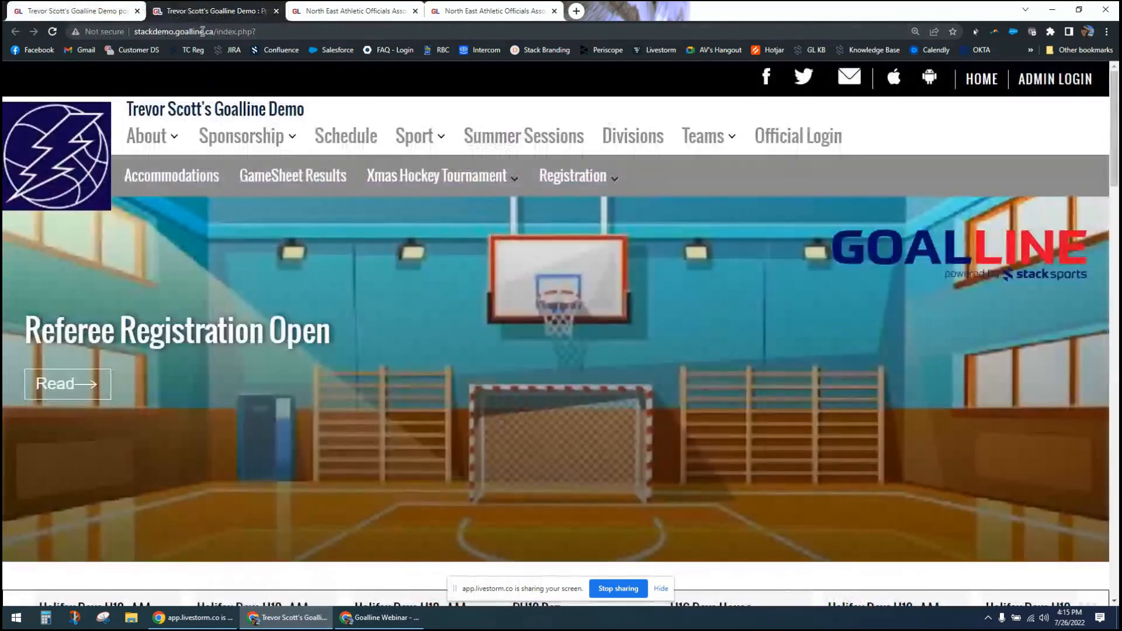
left_click(456, 7)
left_click(345, 10)
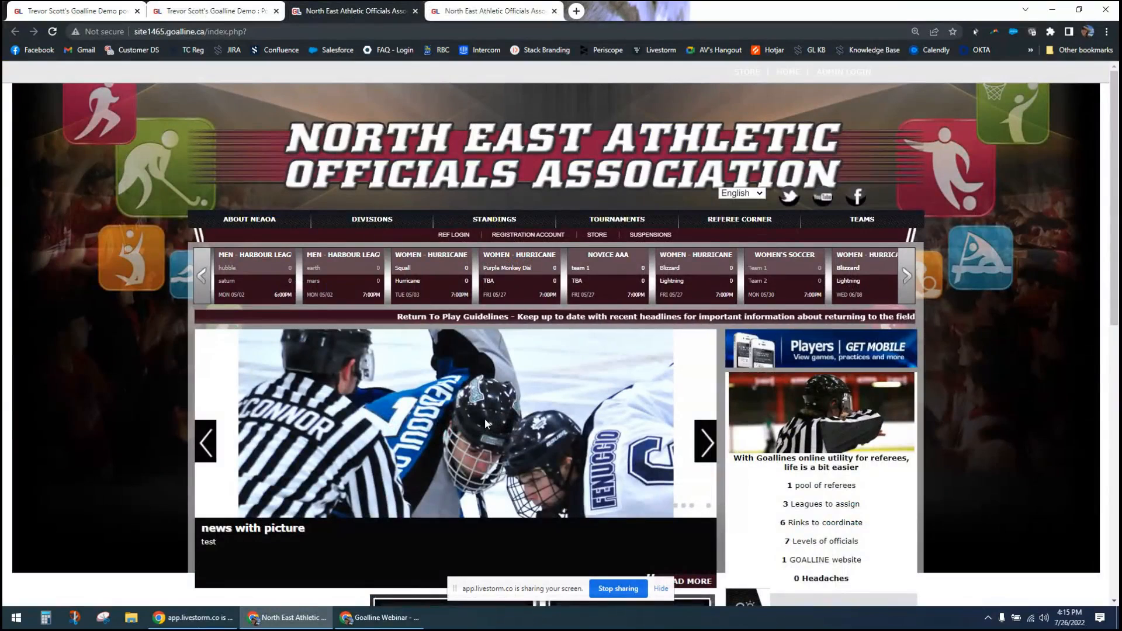
left_click(87, 9)
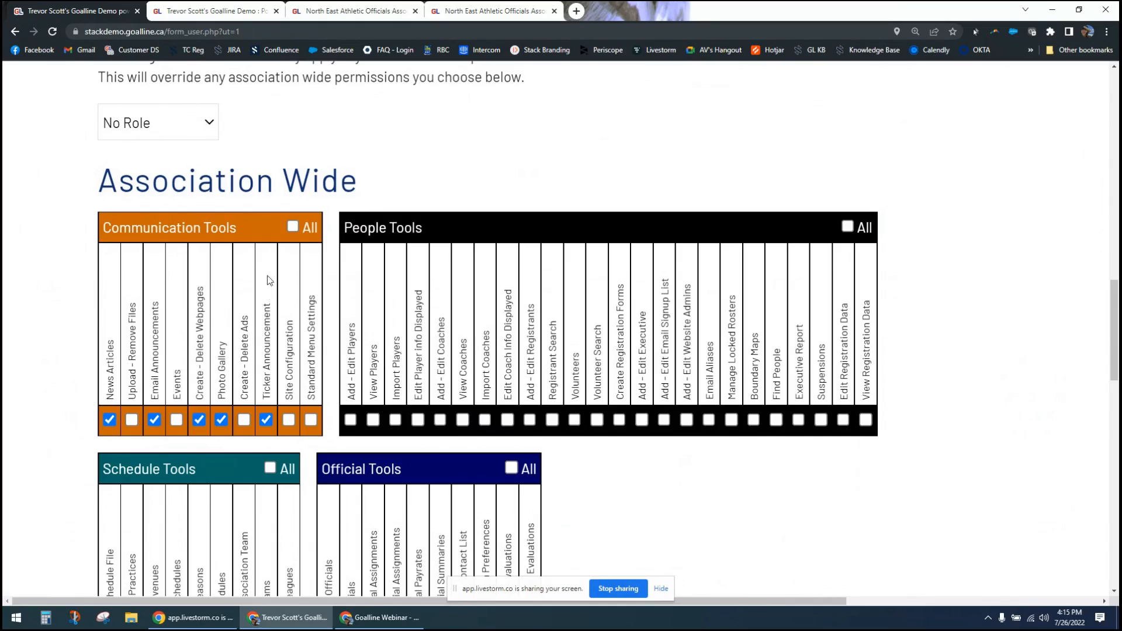
- Grant all Communication Tools at once, and clear the whole group again
left_click(293, 227)
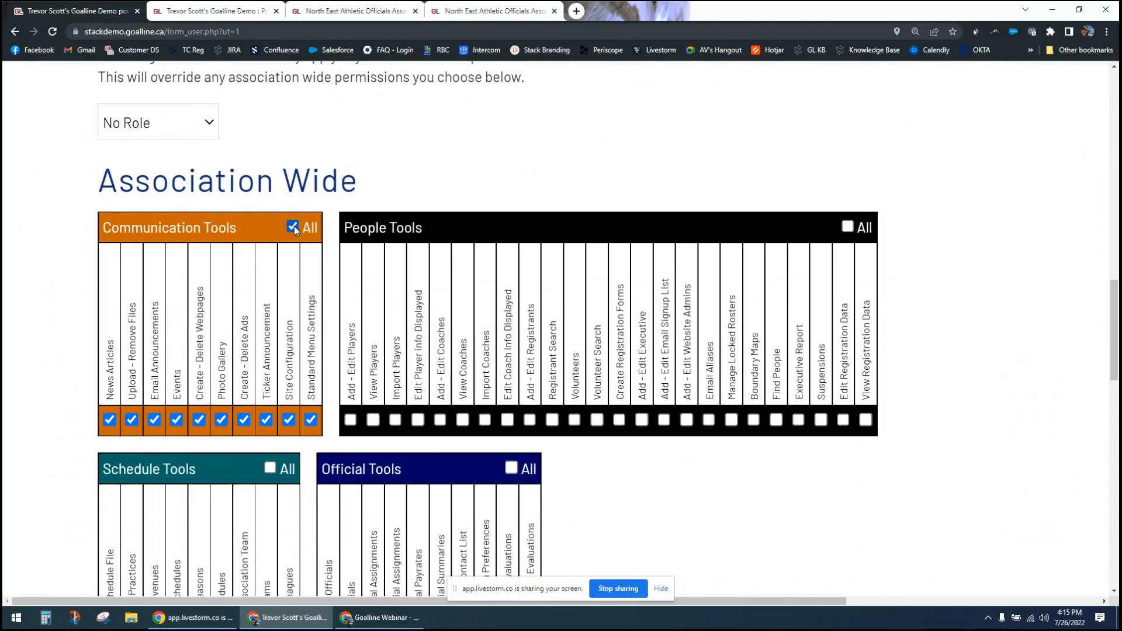
left_click(294, 227)
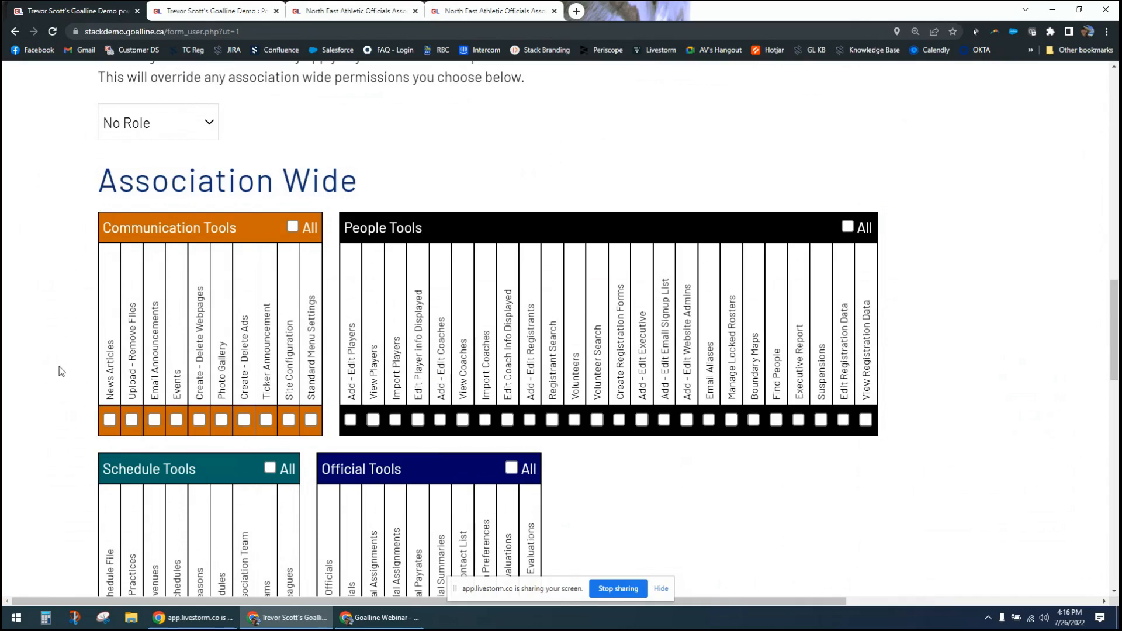
- Browse the menus of the North East Athletic Officials Association site and open the Lacrosse division
left_click(366, 11)
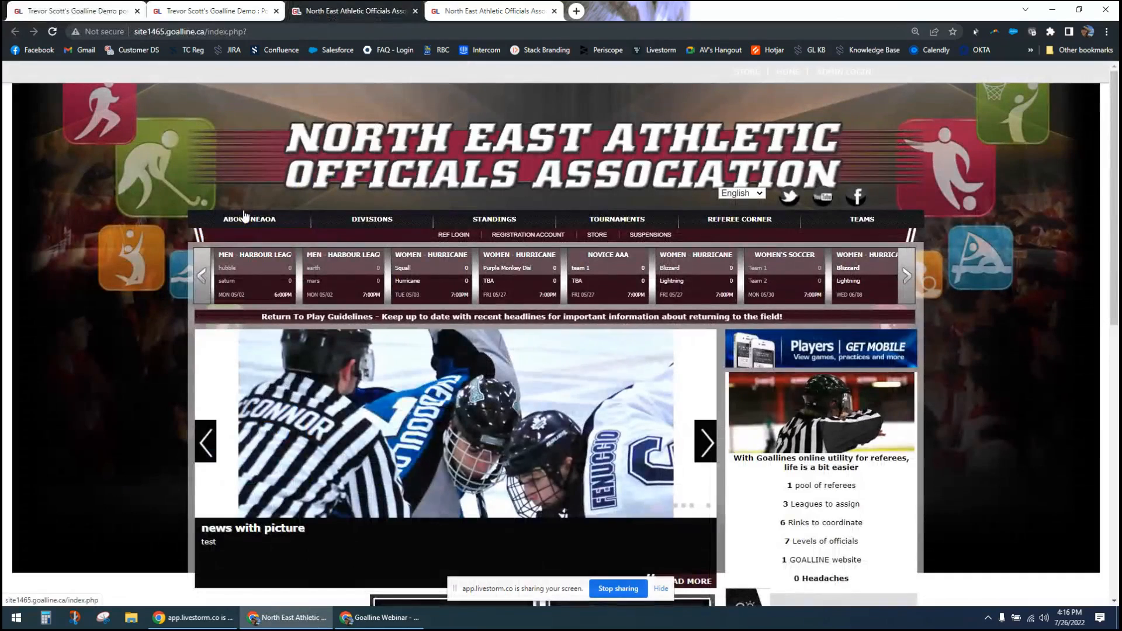
mouse_move(435, 226)
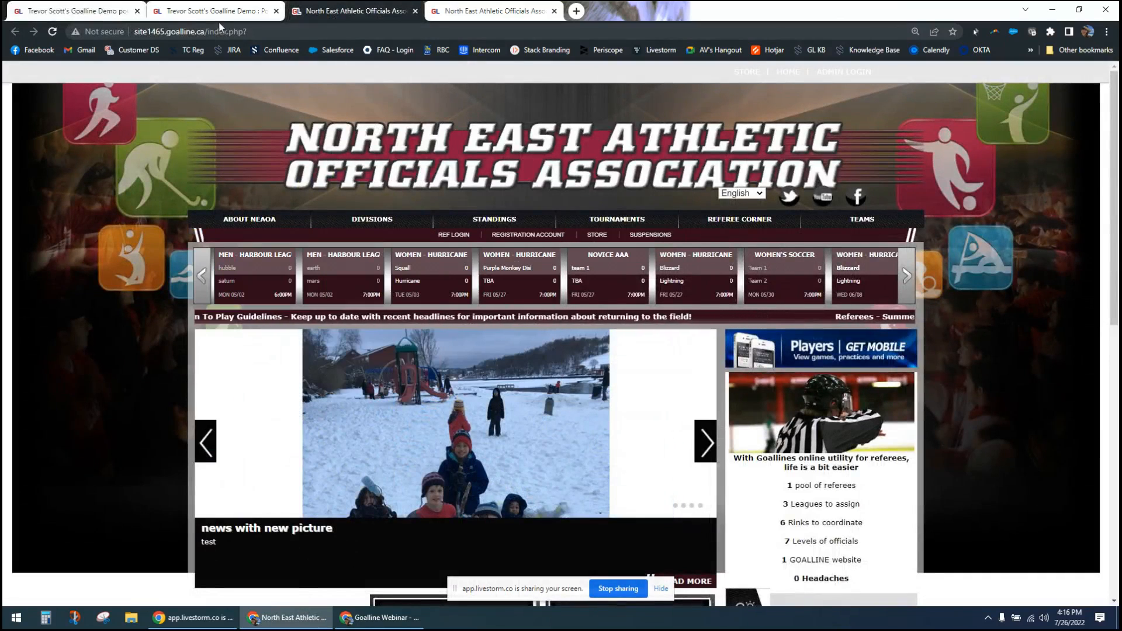
mouse_move(354, 231)
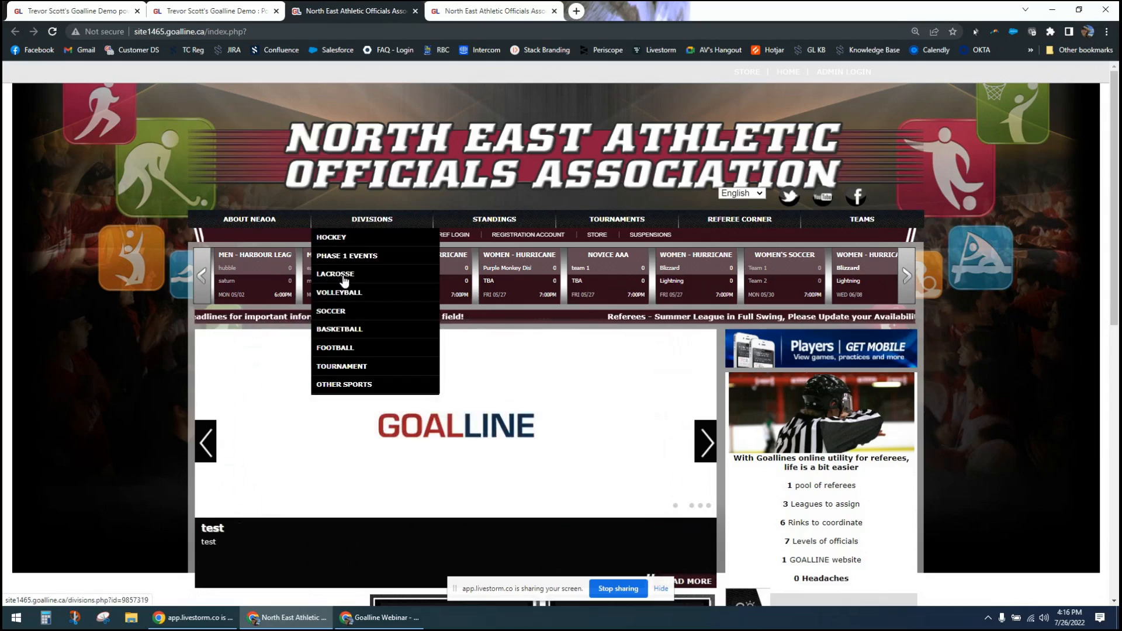
left_click(333, 280)
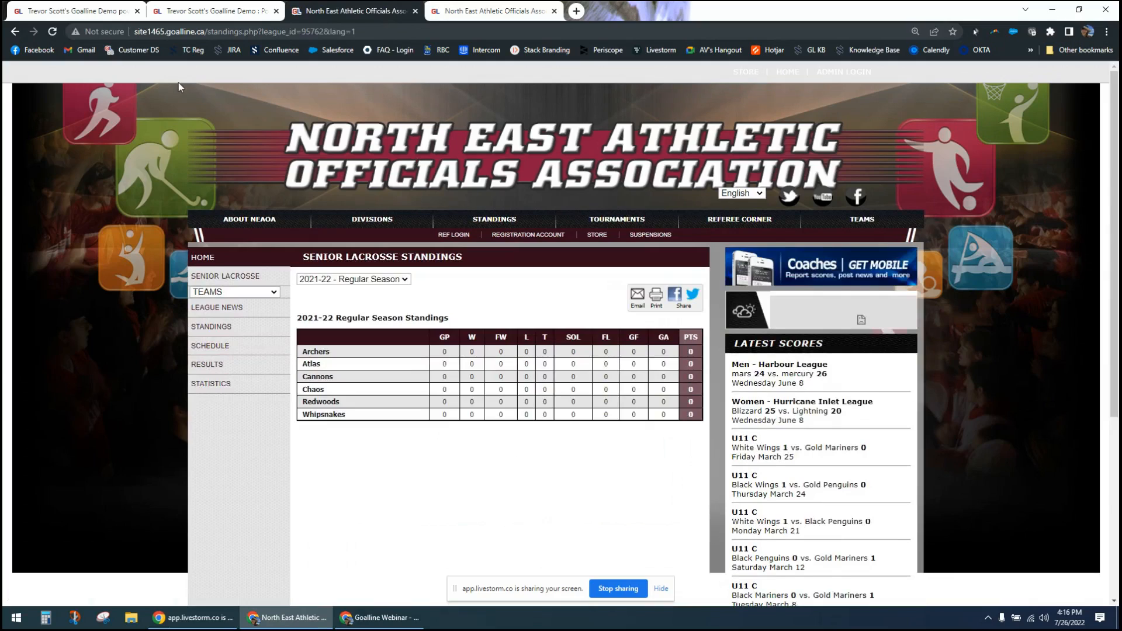
- Return to the user form and grant the Create - Delete Ads and News Articles permissions
left_click(94, 11)
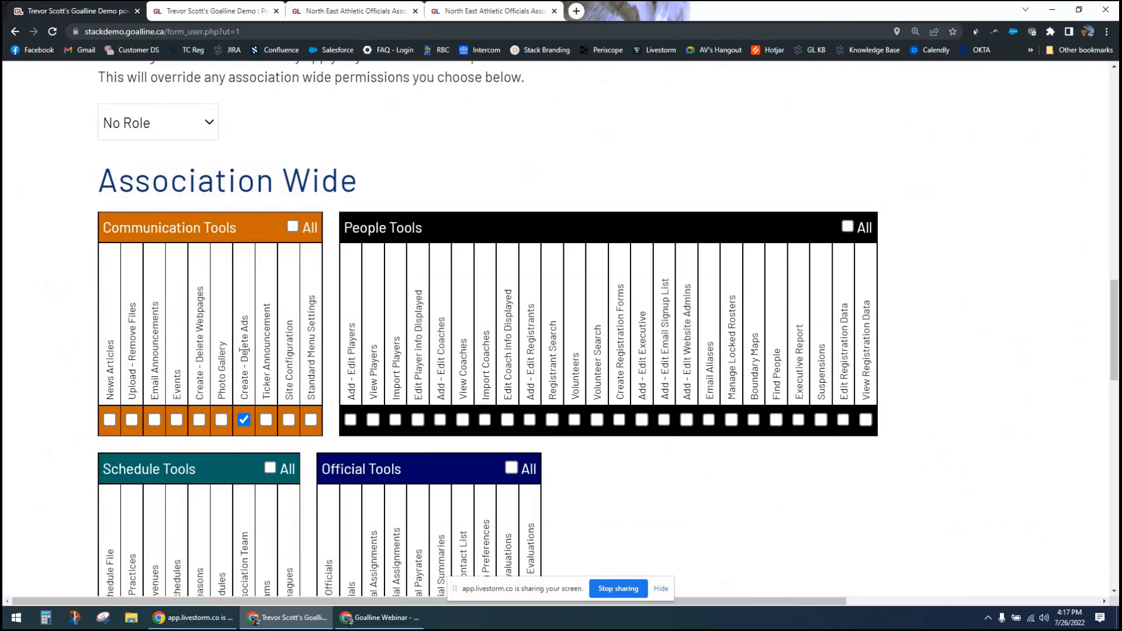
left_click(109, 421)
- Examine the ads on the North East Athletic Officials Association homepage and on the Goalline Demo homepage
left_click(357, 11)
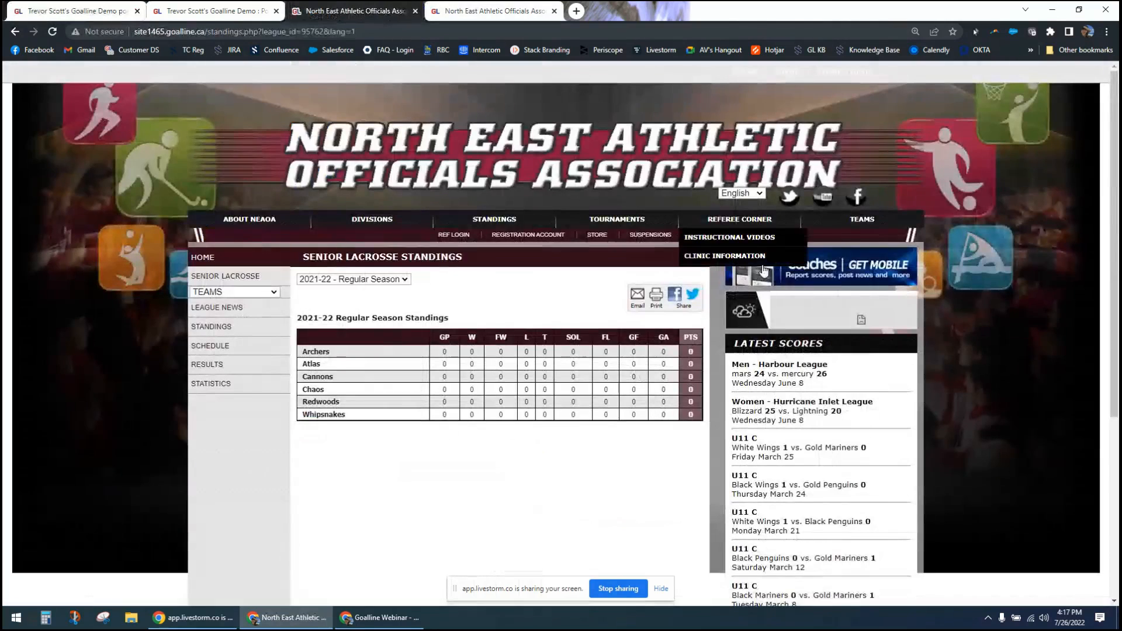
left_click(98, 251)
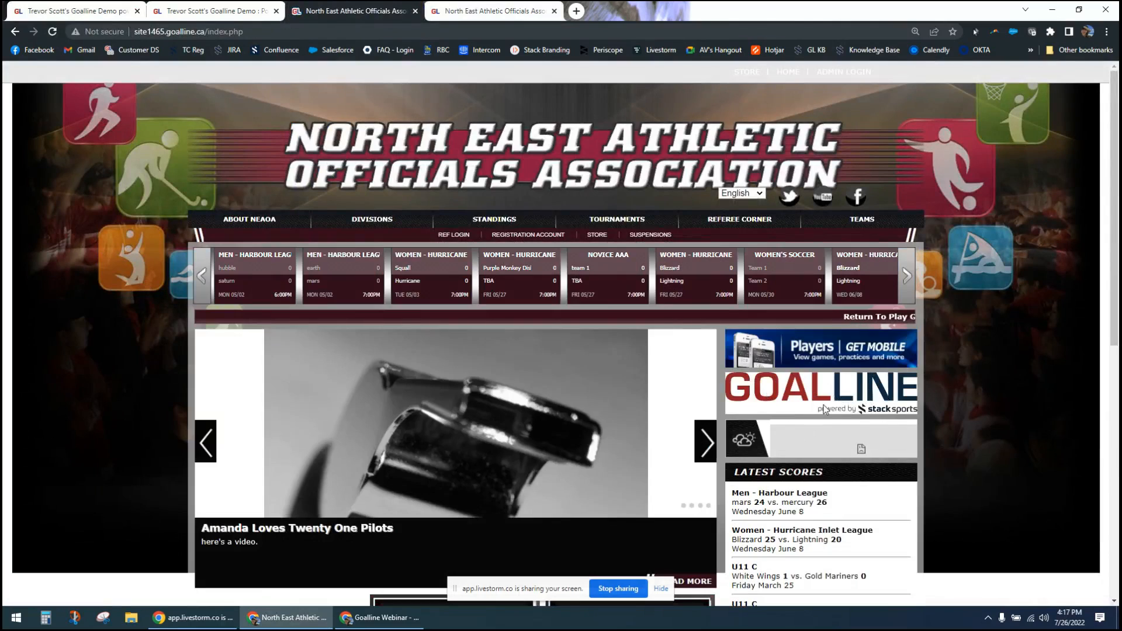
left_click(211, 10)
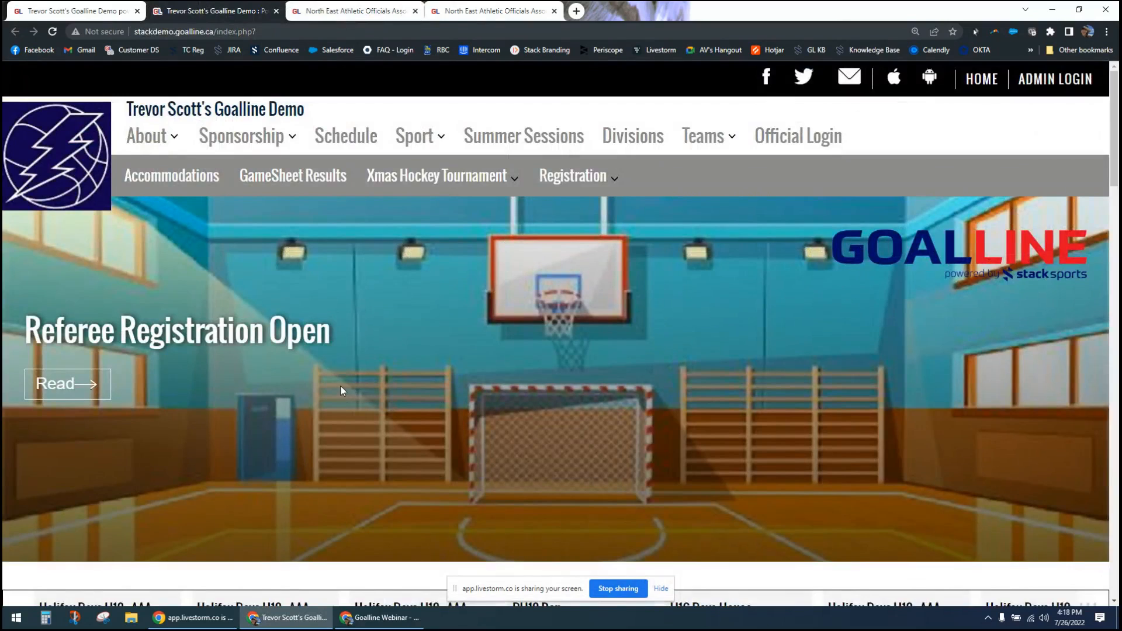
- Return to the user form and clear the News Articles and Create - Delete Ads permissions
left_click(51, 9)
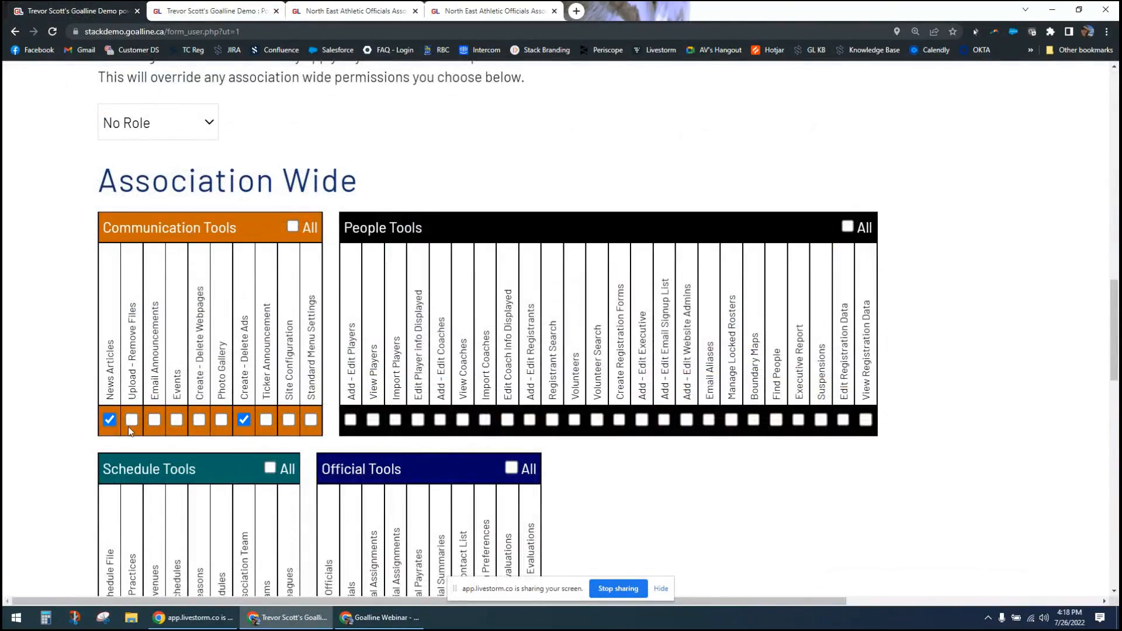
left_click(110, 420)
left_click(244, 422)
- Highlight the Add - Edit Website Admins permission under People Tools, grant it, and clear it again
left_click_drag(688, 289, 690, 430)
left_click(690, 458)
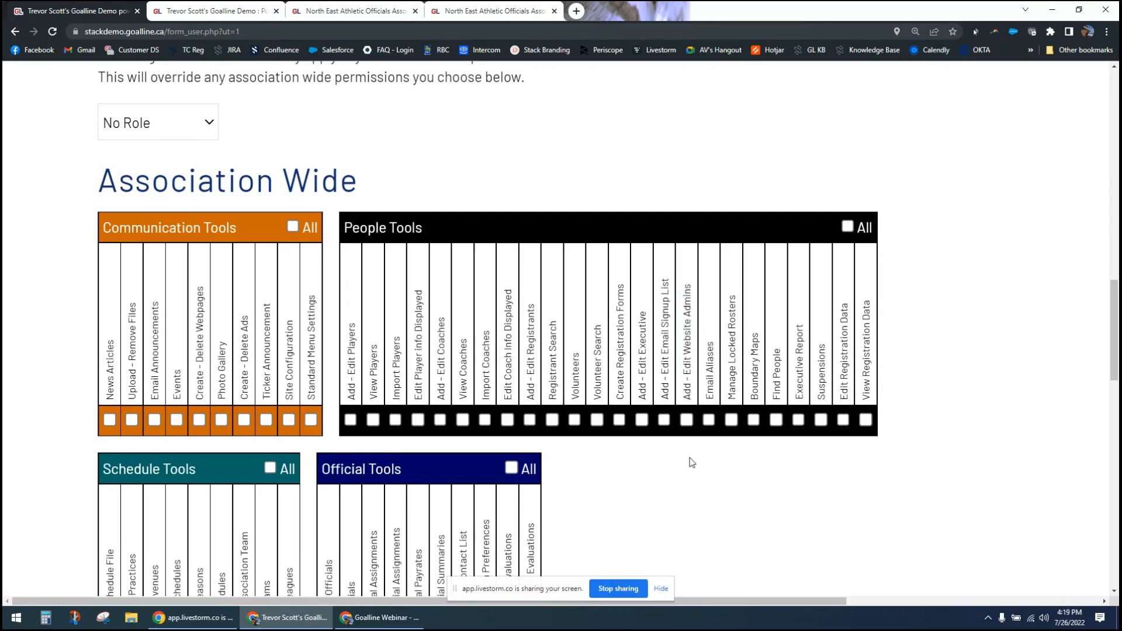
left_click(687, 420)
left_click(690, 419)
- Grant the Add - Edit Players, View Players, Import Players and Edit Player Info Displayed permissions under People Tools
left_click(350, 420)
left_click(373, 421)
left_click(354, 419)
left_click(396, 421)
left_click(350, 419)
left_click(395, 420)
left_click(417, 422)
left_click(399, 422)
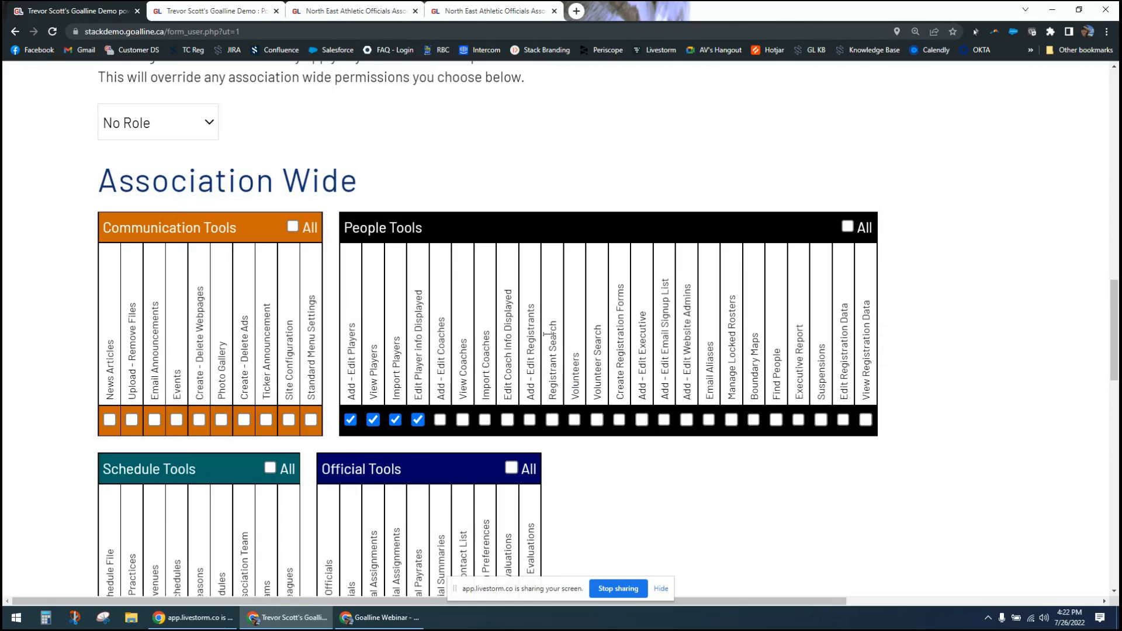
- Highlight the Add - Edit Registrants permission and review the association-wide tool groups
left_click_drag(537, 302, 533, 423)
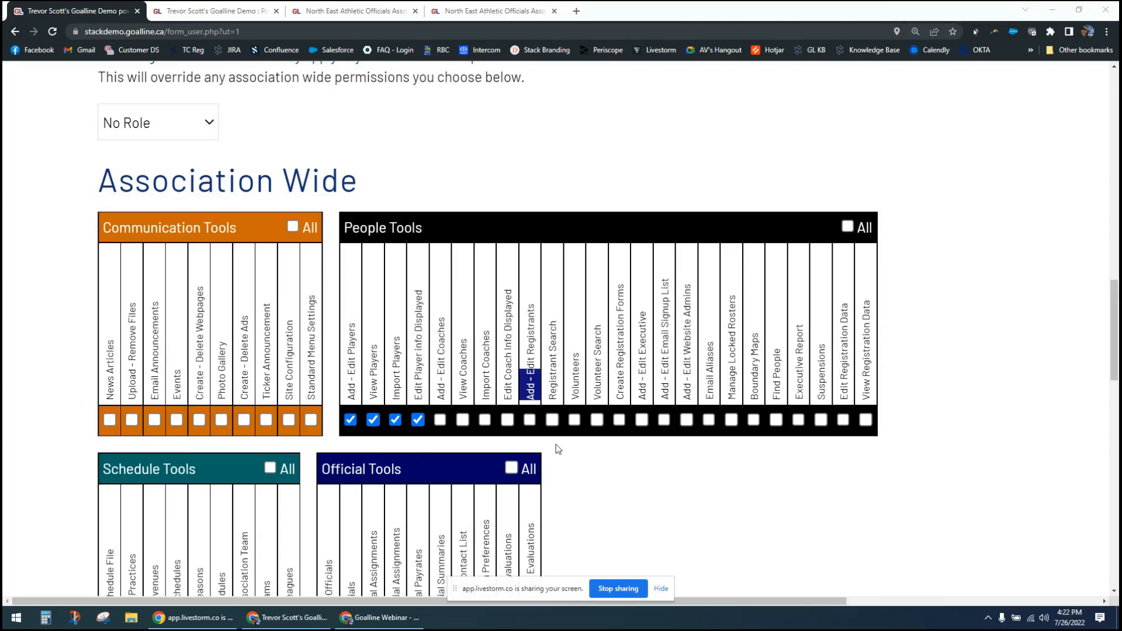
left_click(566, 471)
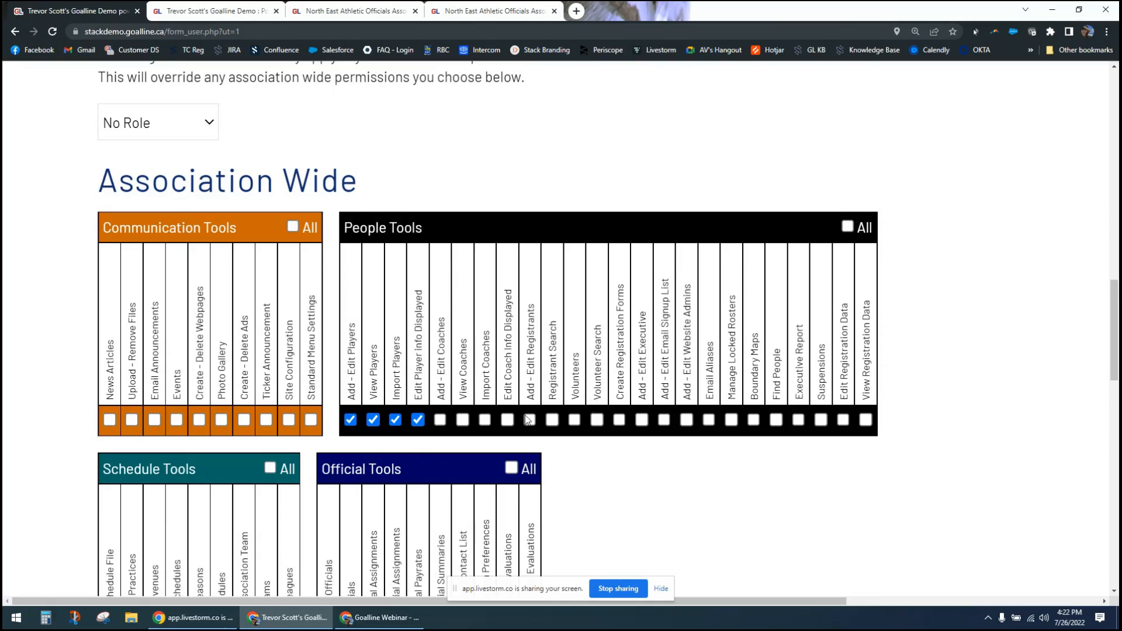
scroll(643, 506, "down", 2)
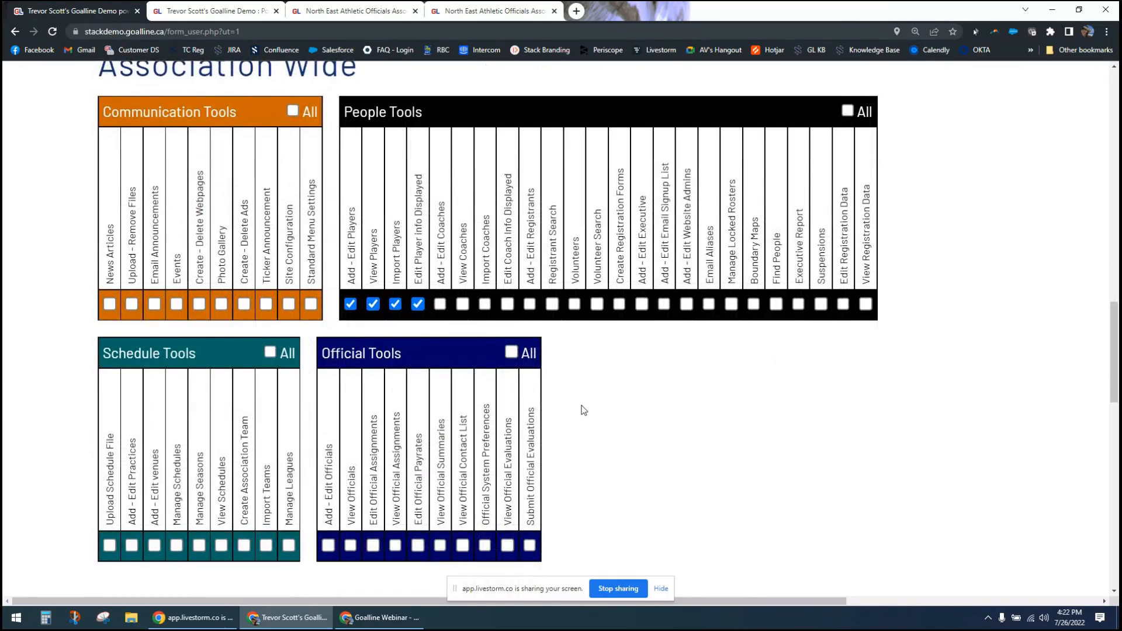
scroll(584, 408, "up", 1)
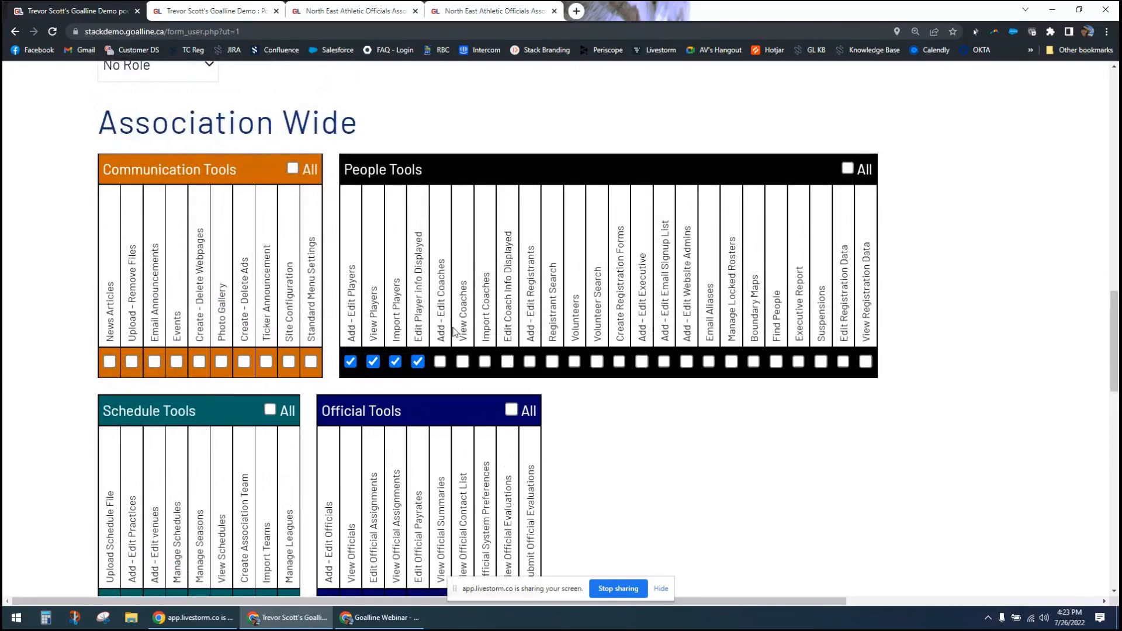
- Grant the View Coaches permission, and grant and withdraw Create Registration Forms
left_click(464, 363)
left_click(621, 365)
left_click(619, 362)
- Clear the View Coaches permission and the four player permissions under People Tools
left_click(462, 362)
left_click(418, 361)
left_click(395, 361)
left_click(373, 361)
left_click(350, 363)
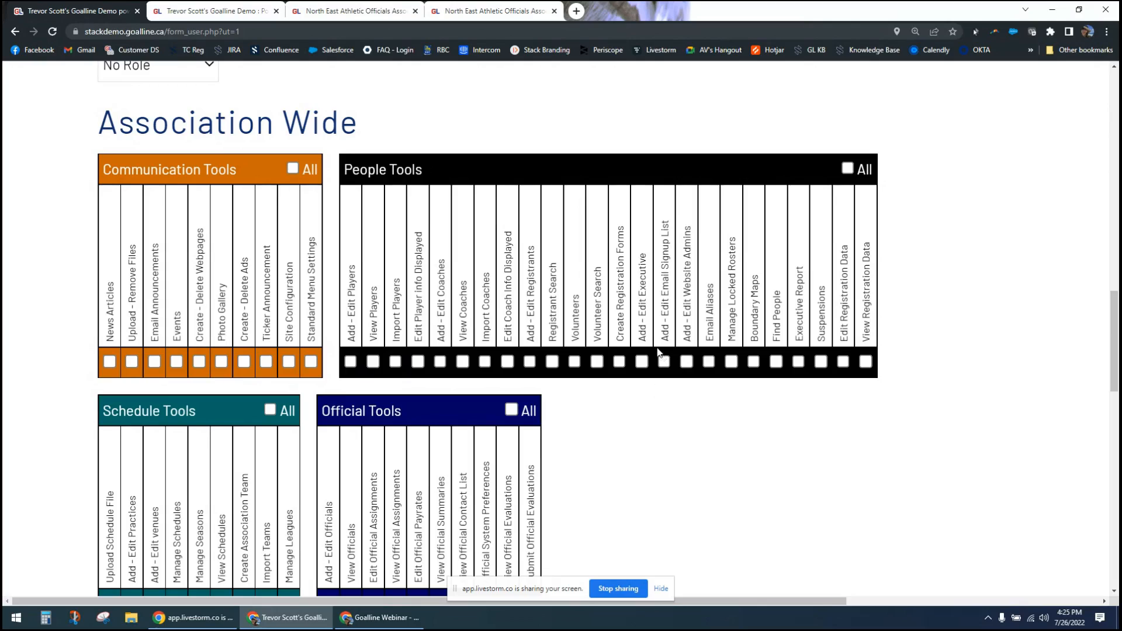
- Grant the Add - Edit Email Signup List permission and highlight the Add - Edit Website Admins permission
left_click_drag(663, 223, 657, 345)
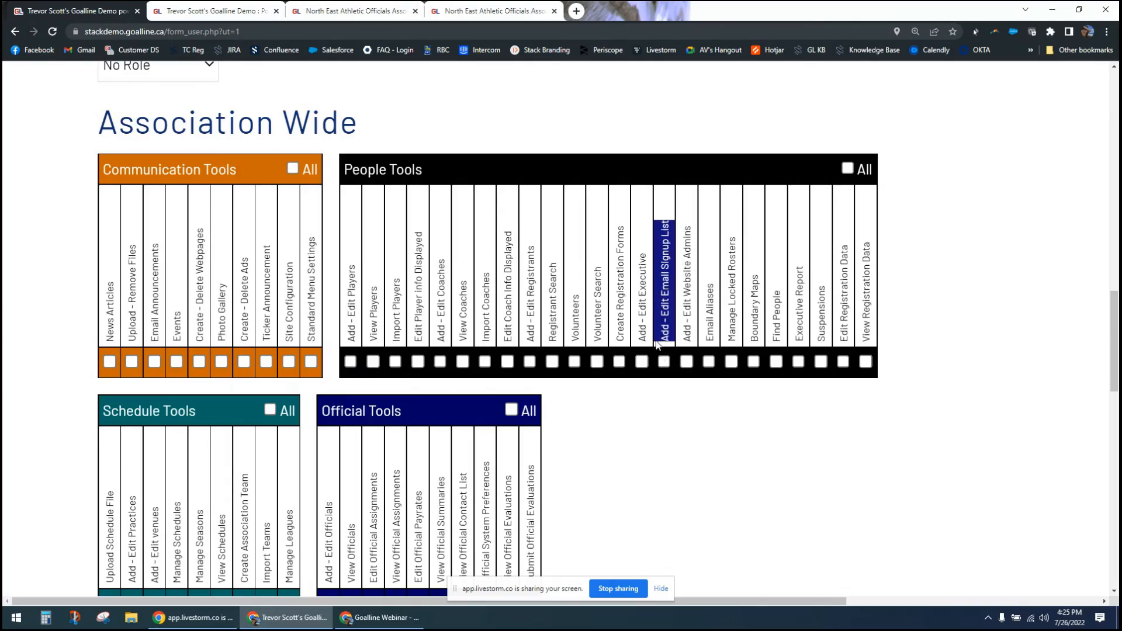
left_click(668, 220)
left_click(664, 361)
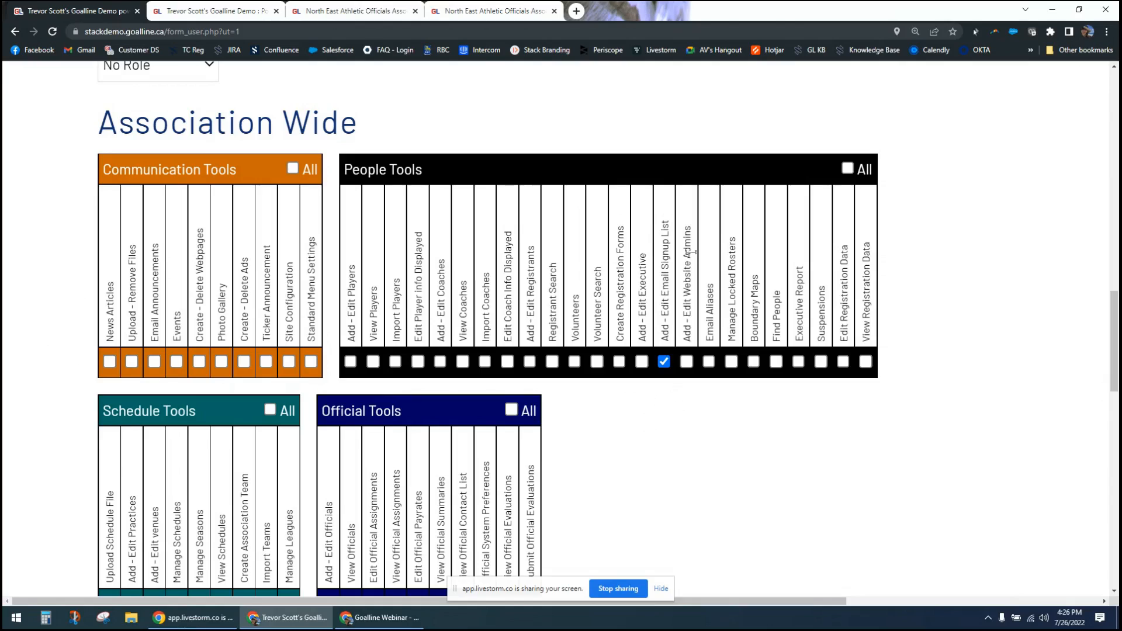
left_click_drag(688, 227, 682, 313)
left_click(683, 315)
- Grant the Manage Locked Rosters and Suspensions permissions under People Tools
left_click_drag(731, 246, 802, 319)
left_click(731, 362)
left_click(708, 406)
left_click_drag(822, 291, 824, 340)
left_click(819, 413)
left_click(821, 364)
- Clear the Suspensions, Manage Locked Rosters and Add - Edit Email Signup List permissions
left_click(822, 361)
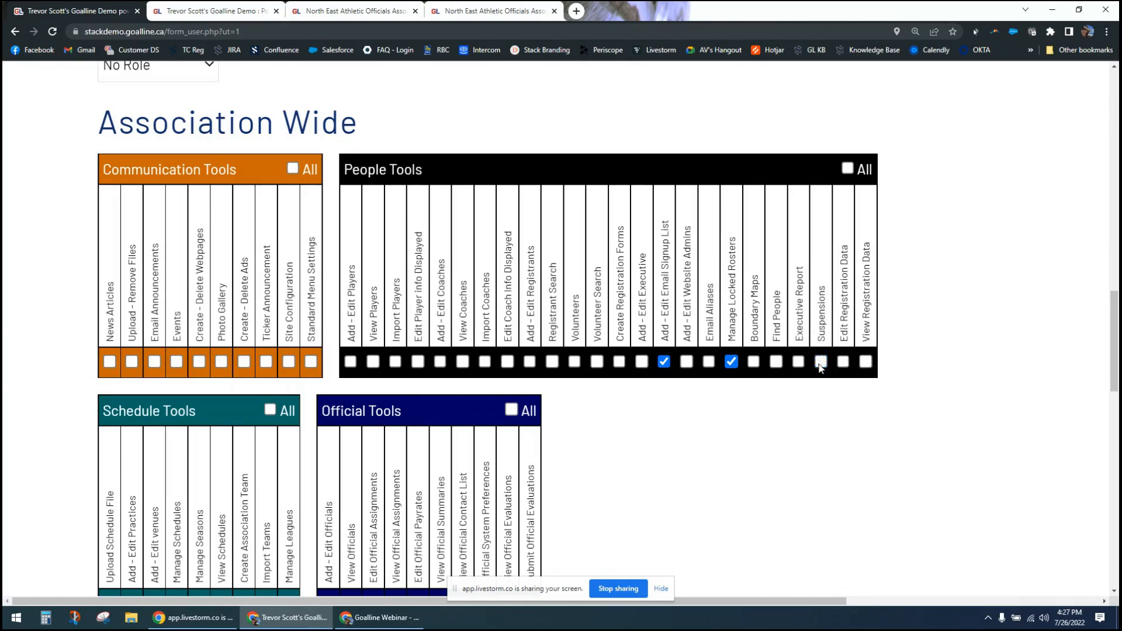
left_click(731, 363)
left_click(664, 362)
- Grant the View Registration Data and View Players permissions, and clear both again
left_click(867, 363)
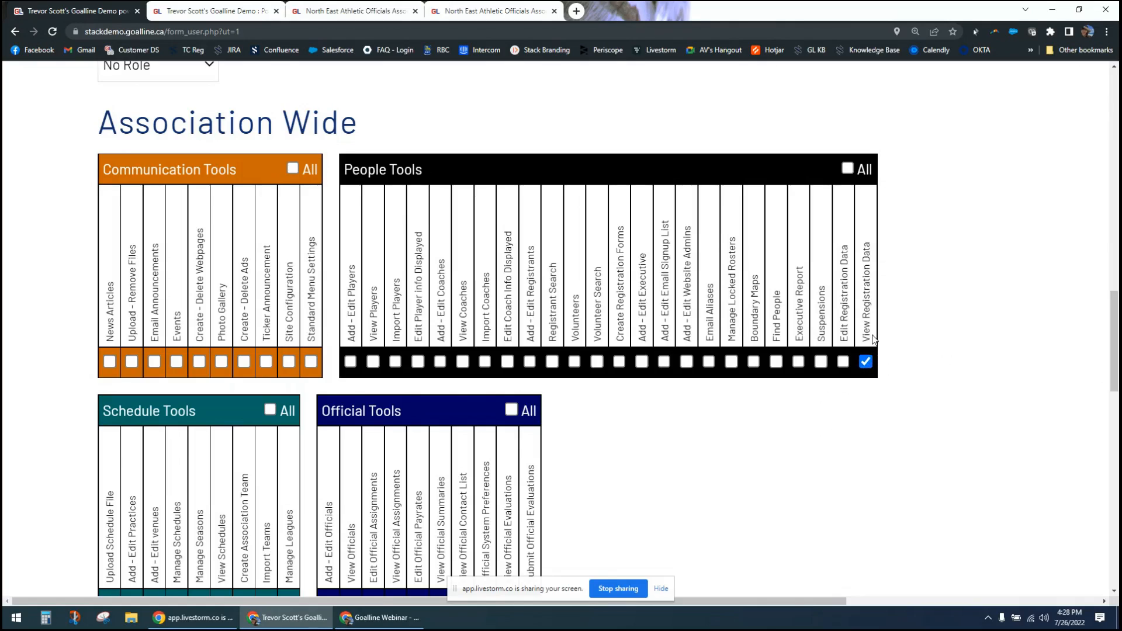
left_click(374, 364)
left_click(866, 362)
left_click(373, 363)
- Highlight the Edit Official Assignments and View Official Assignments permissions under Official Tools
scroll(64, 498, "down", 2)
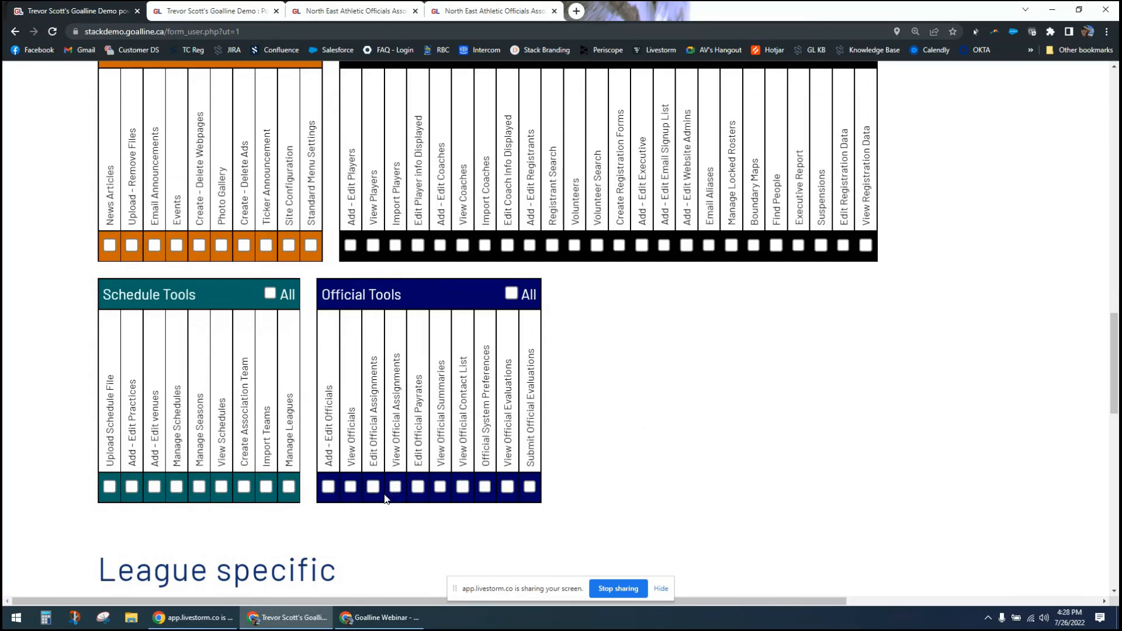
triple_click(380, 370)
left_click_drag(379, 370, 393, 468)
left_click(419, 543)
- Grant and clear the Official System Preferences permission, and highlight its name under Official Tools
left_click(484, 489)
left_click(485, 486)
triple_click(485, 348)
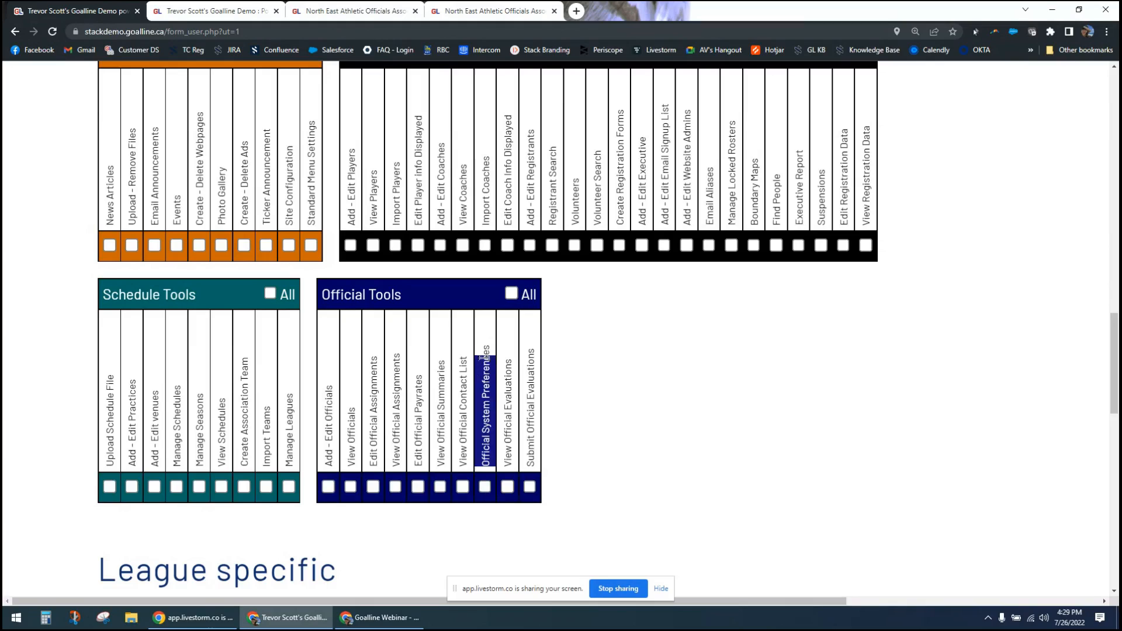
left_click(610, 359)
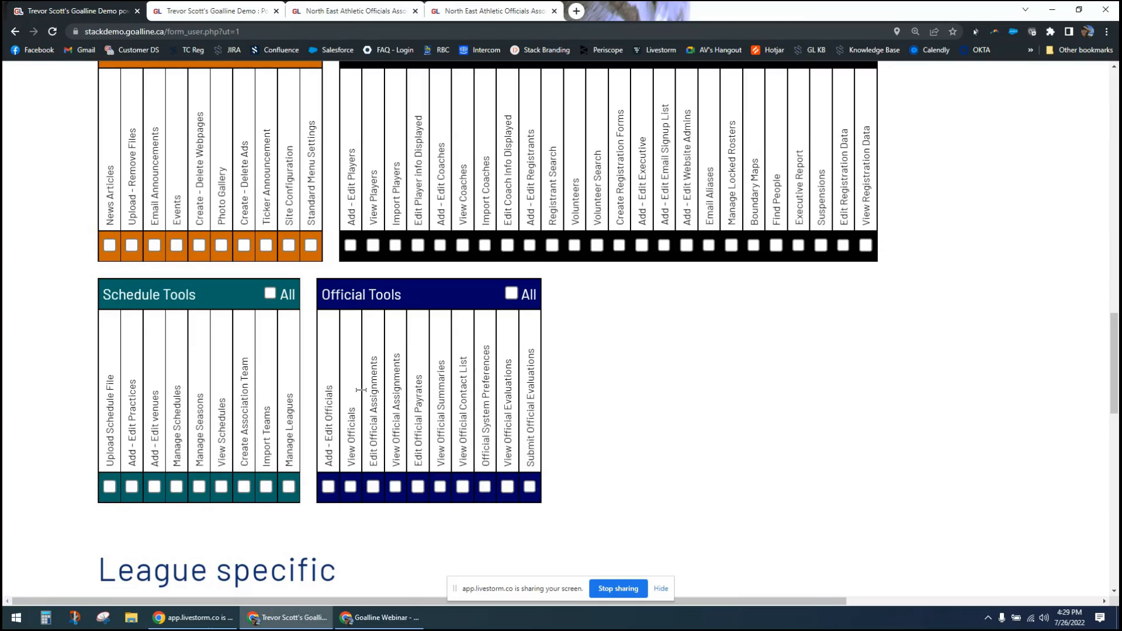
- Examine the association-wide Schedule Tools and continue to the League specific permissions
scroll(51, 391, "down", 1)
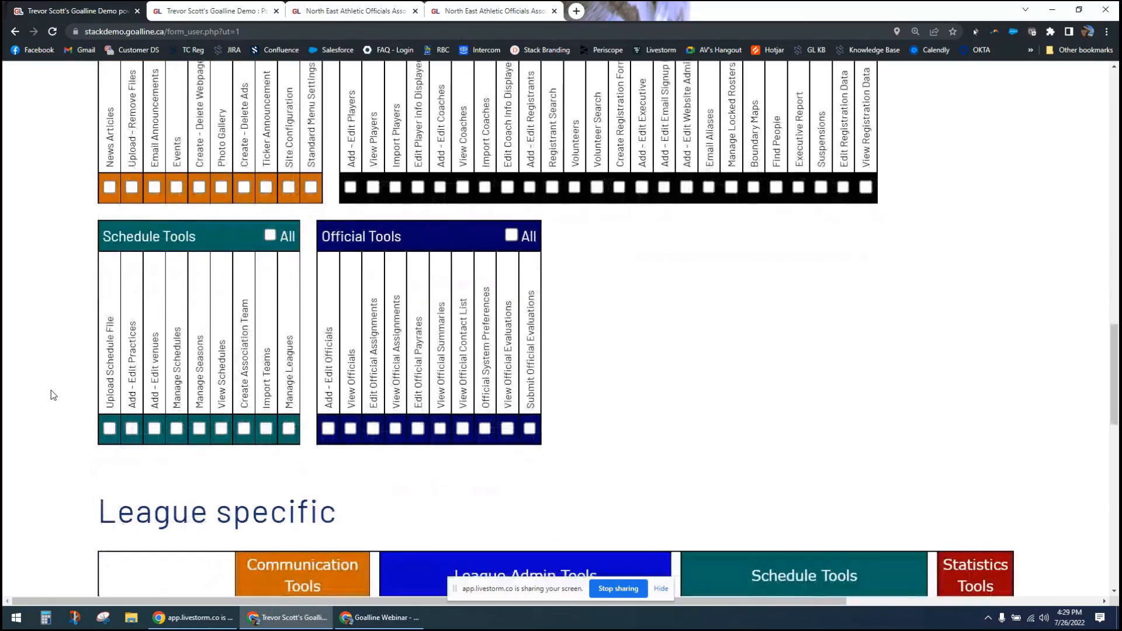
scroll(53, 395, "down", 1)
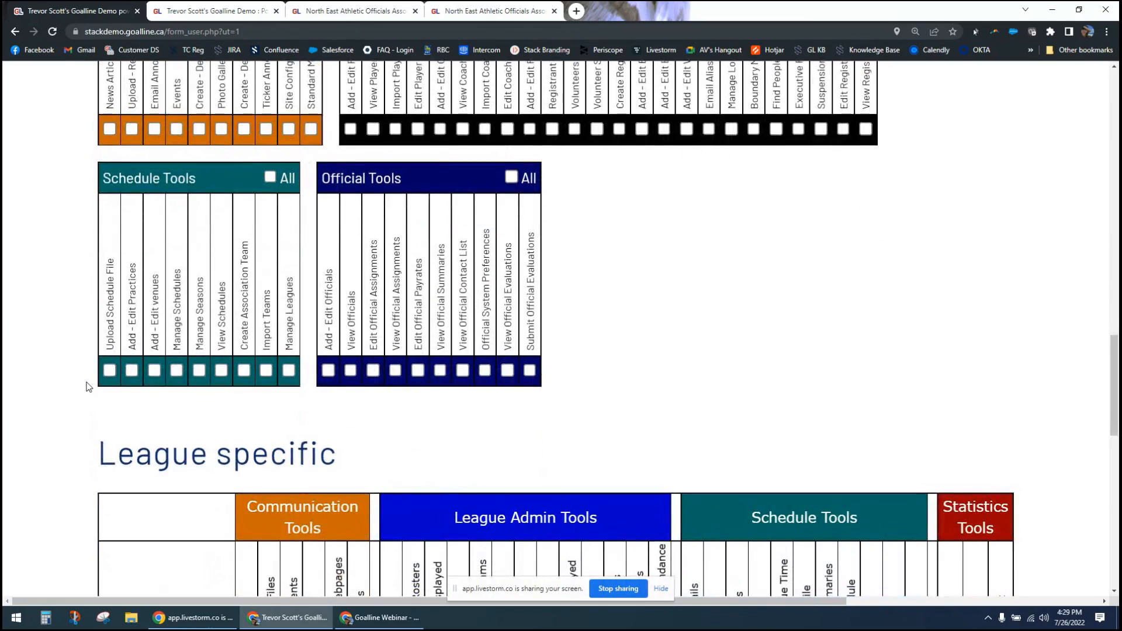
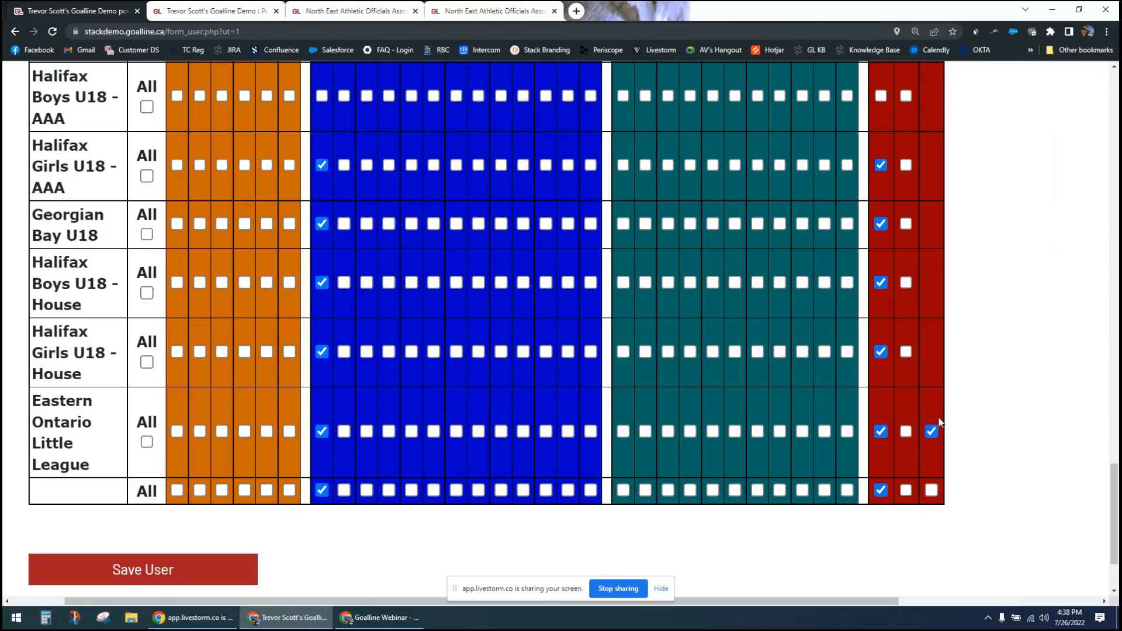
- Clear the pitch count permission for Eastern Ontario Little League under Statistics Tools
left_click(932, 436)
scroll(1003, 456, "up", 7)
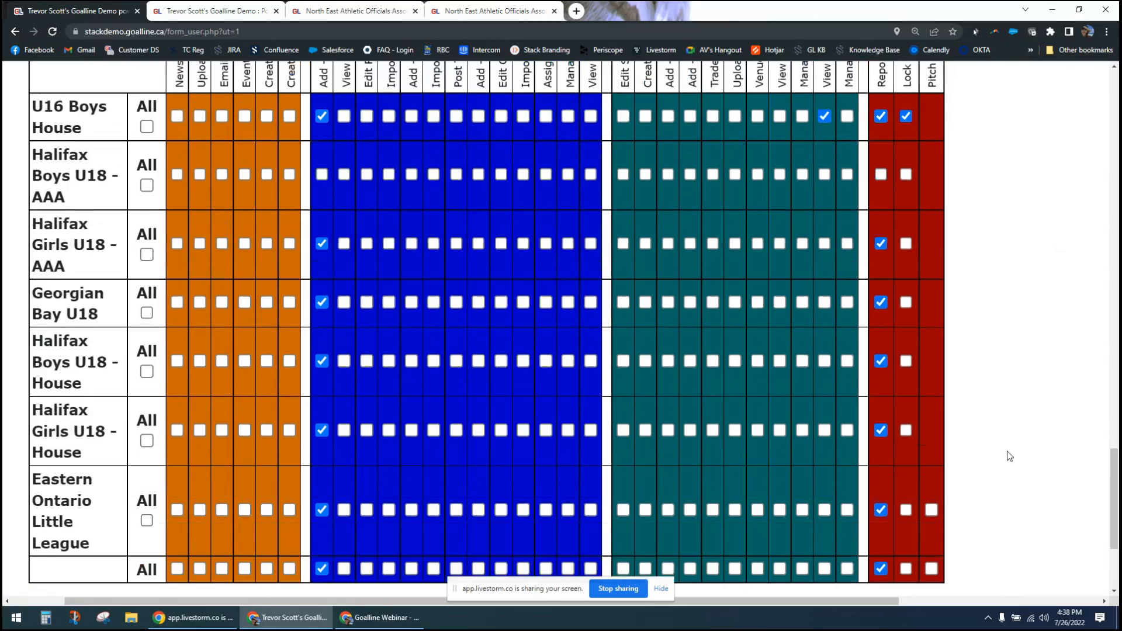
scroll(1010, 456, "up", 12)
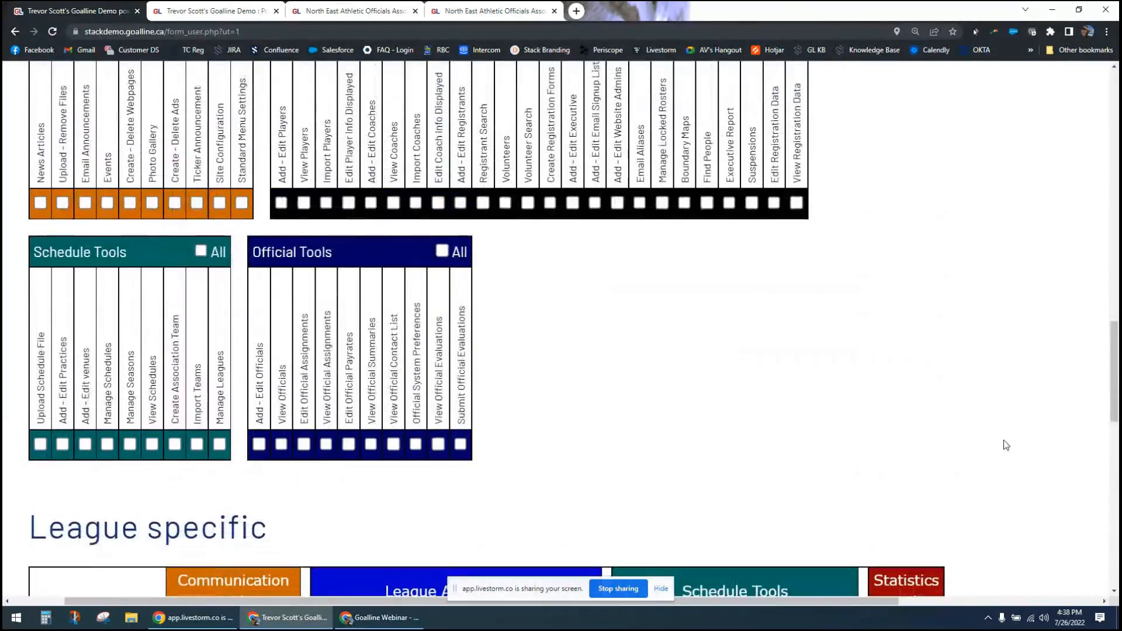
scroll(957, 401, "up", 5)
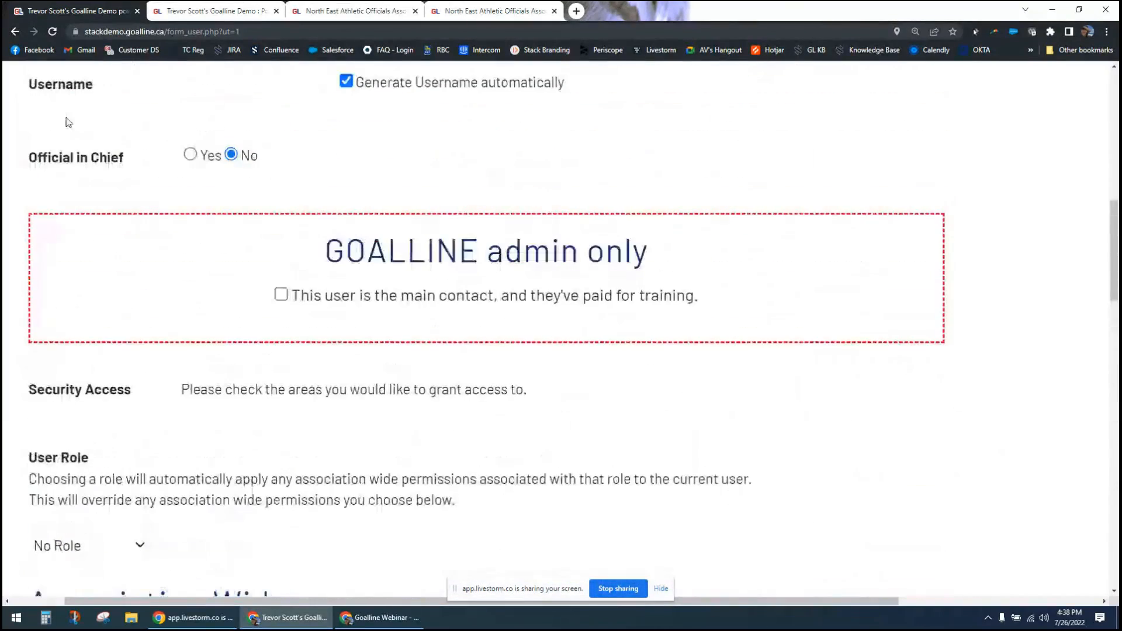
- Leave the league user form, start creating a team administrator, and examine the form down to the Team specific permissions
left_click(15, 32)
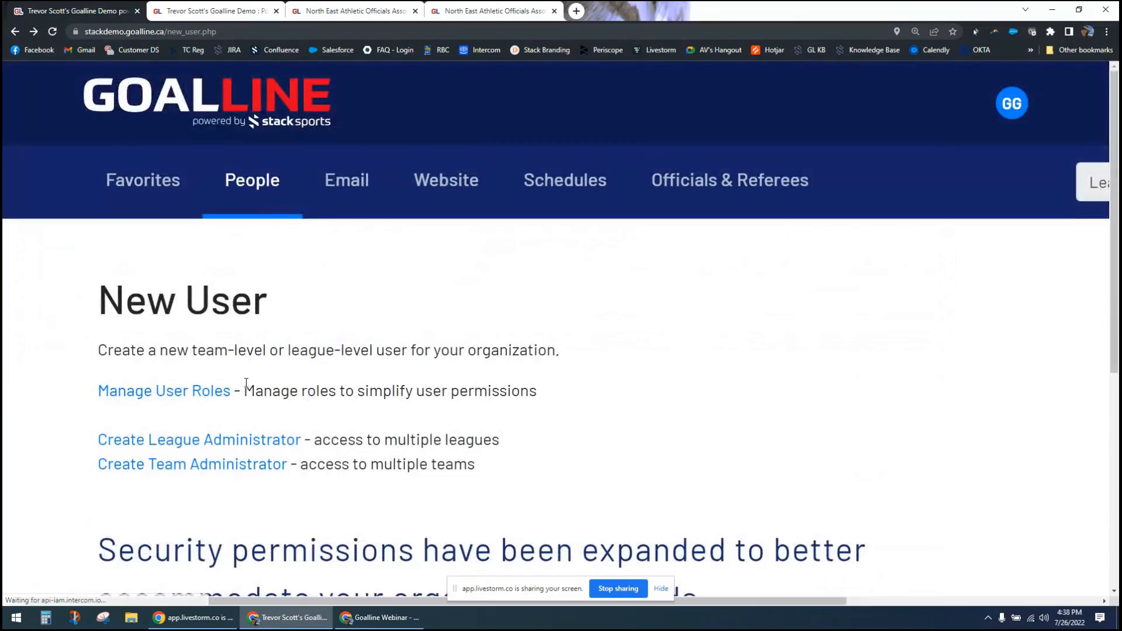
left_click(211, 466)
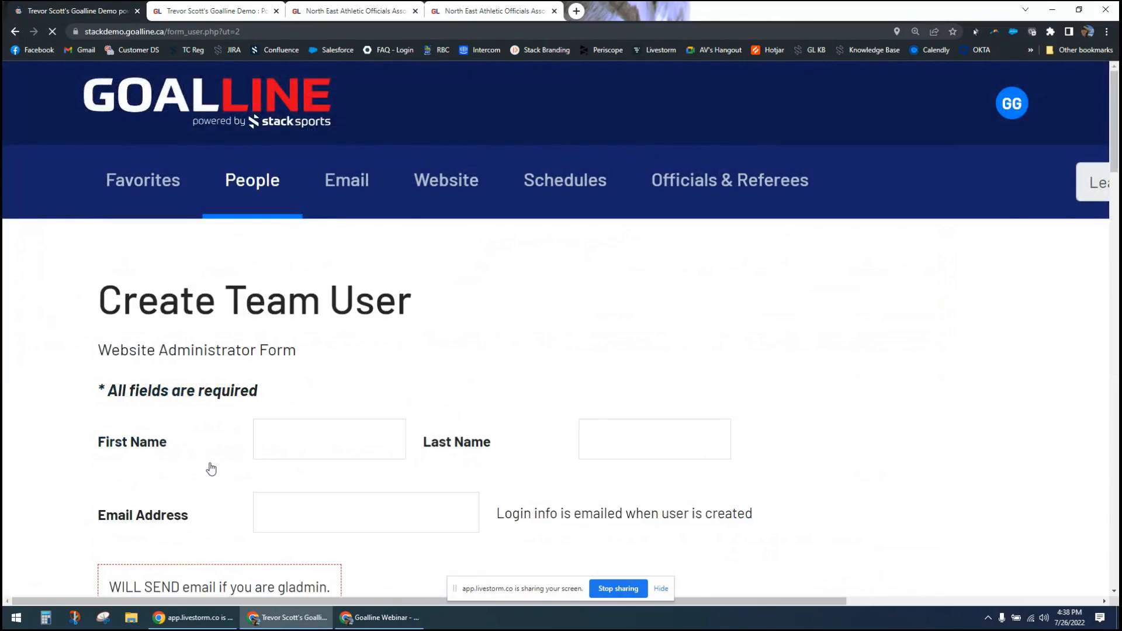
scroll(224, 344, "down", 12)
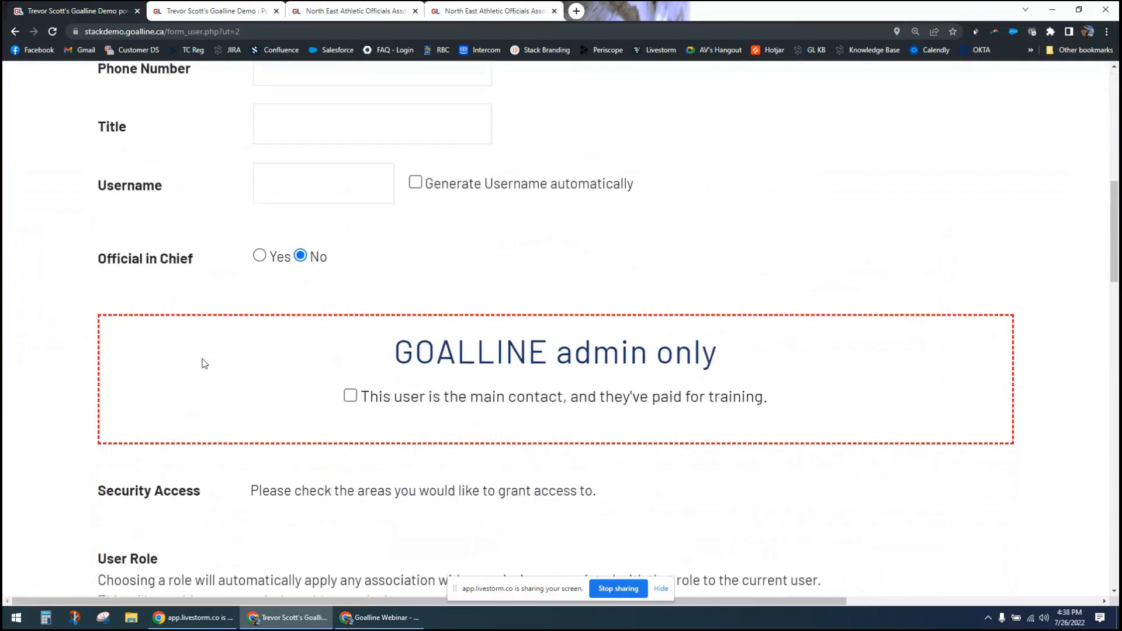
scroll(186, 367, "down", 12)
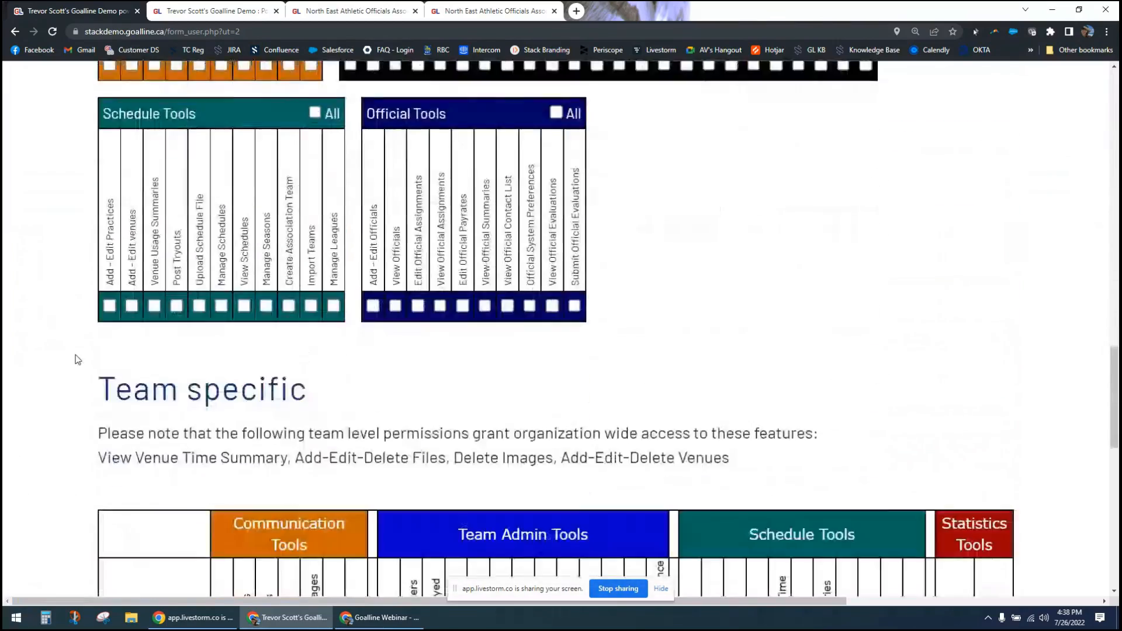
scroll(76, 360, "down", 4)
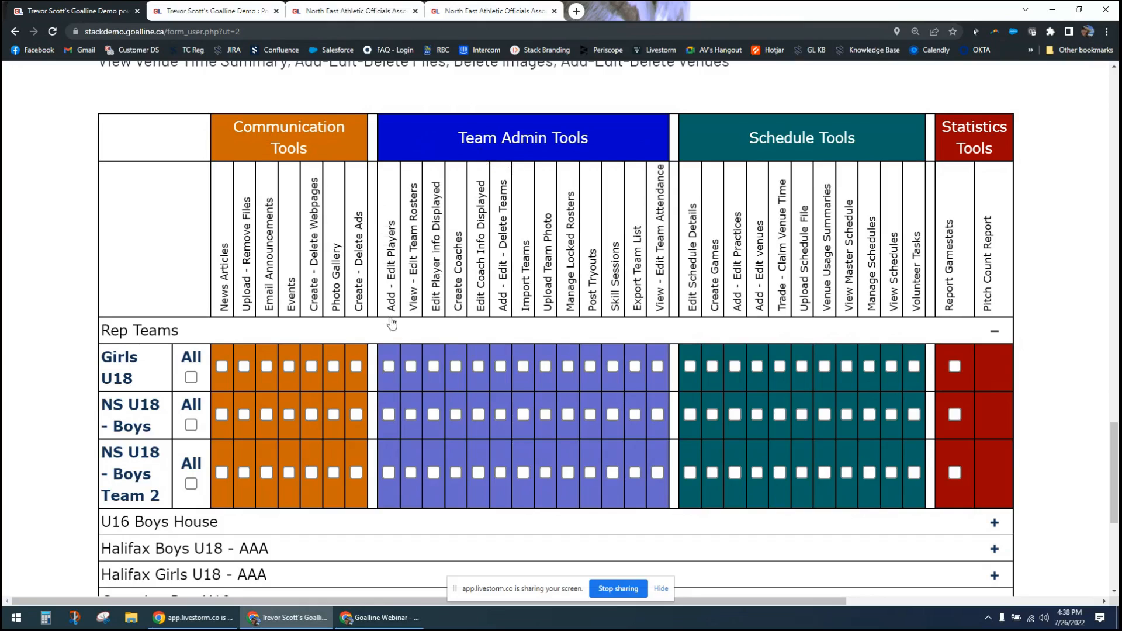
- Grant the View - Edit Team Rosters permission to all teams at once under Team Admin Tools
scroll(398, 489, "down", 4)
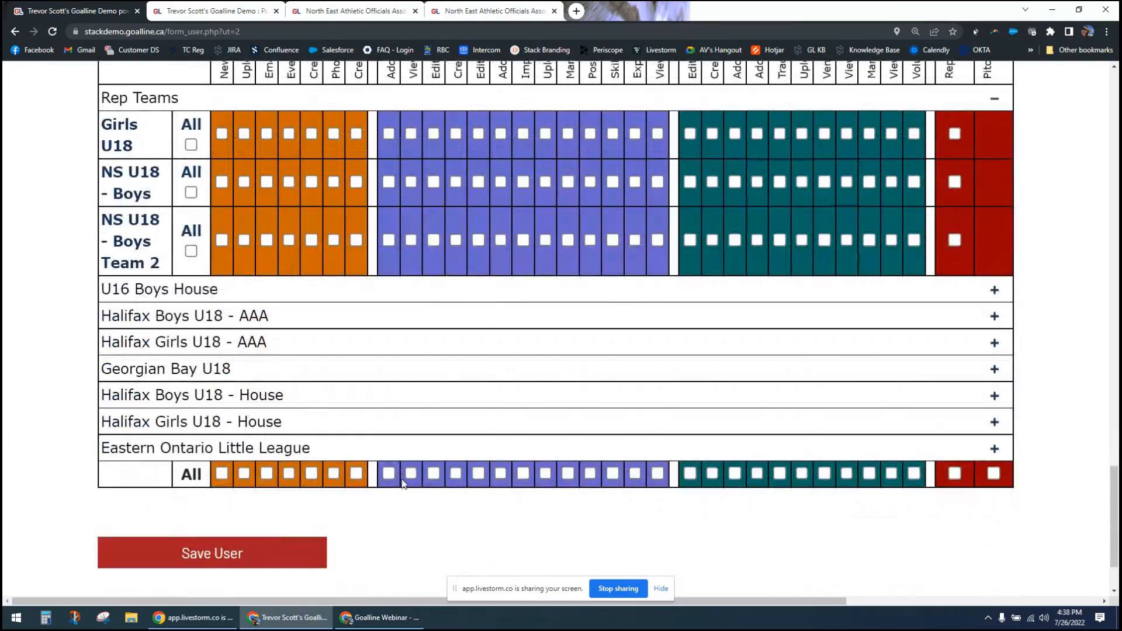
left_click(411, 474)
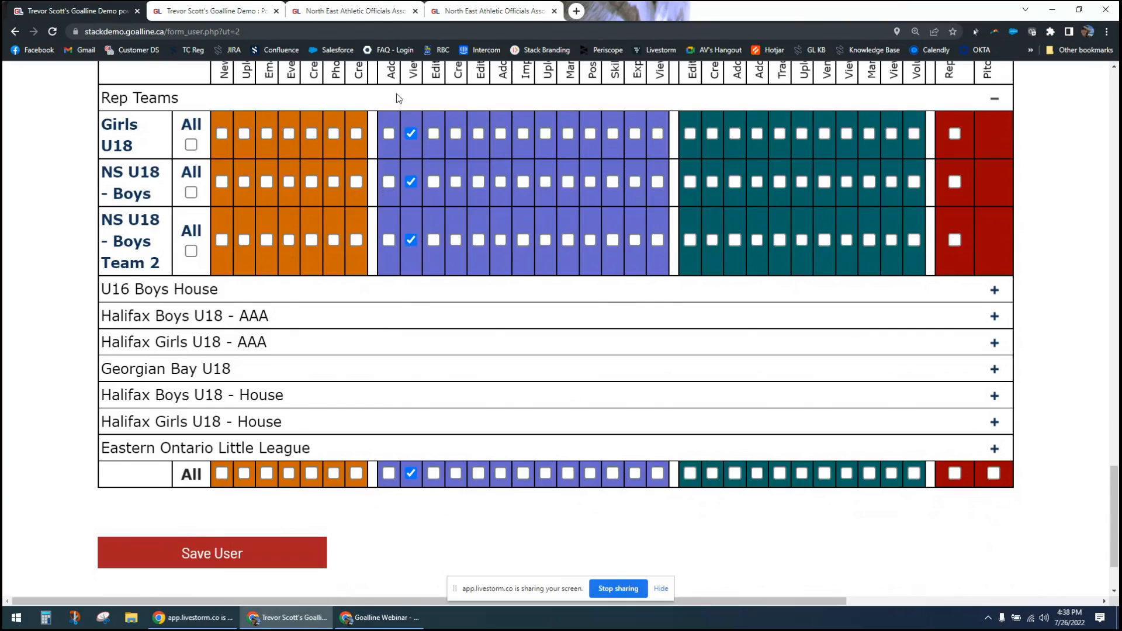
scroll(427, 170, "up", 1)
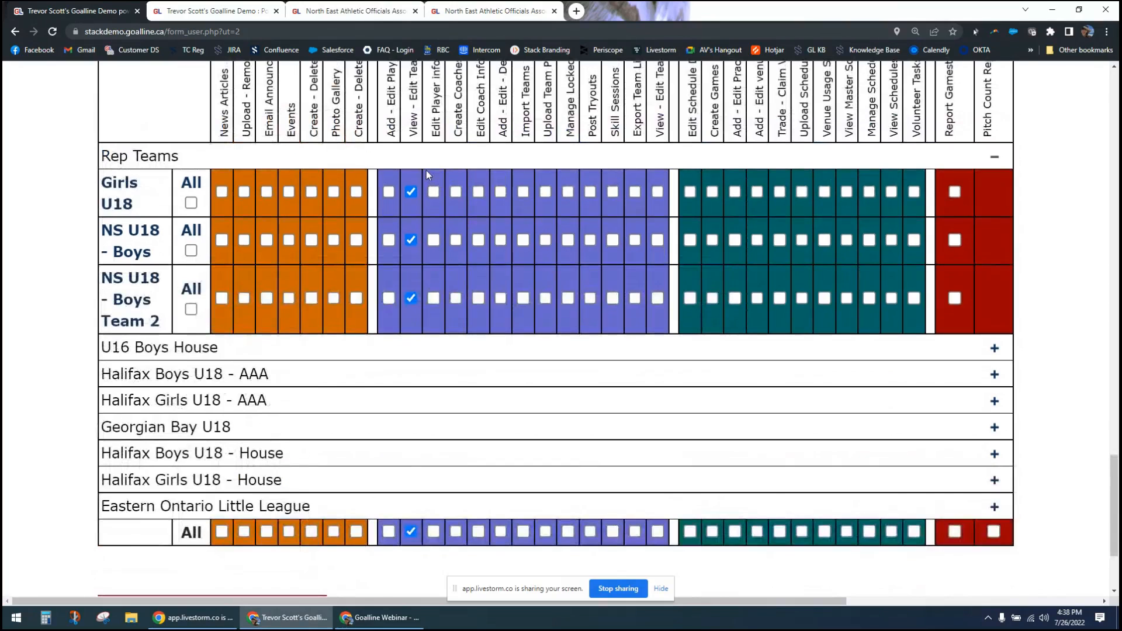
scroll(426, 170, "up", 1)
- Highlight the Report Gamestats permission name under the team-specific Statistics Tools, and clear the highlight
scroll(426, 170, "up", 1)
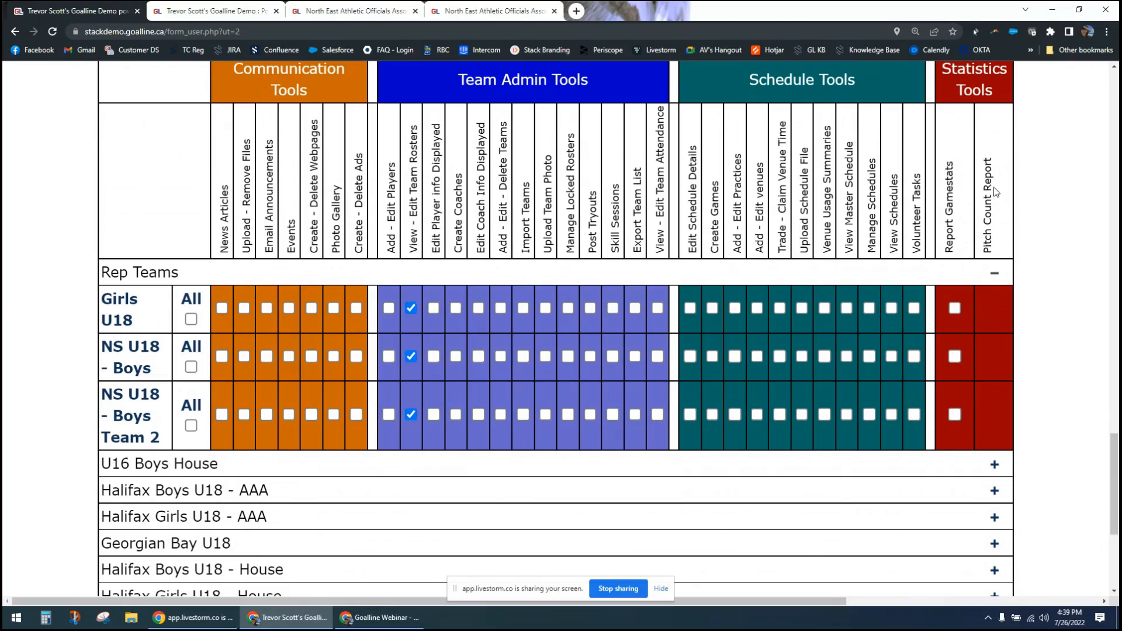
left_click_drag(948, 175, 950, 235)
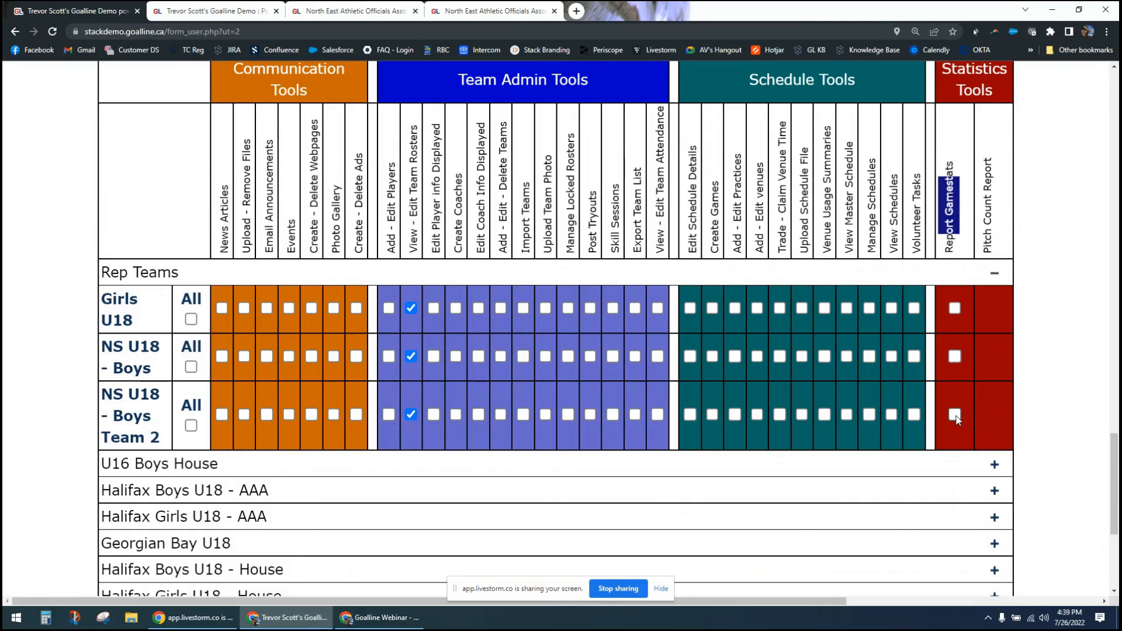
left_click(1050, 390)
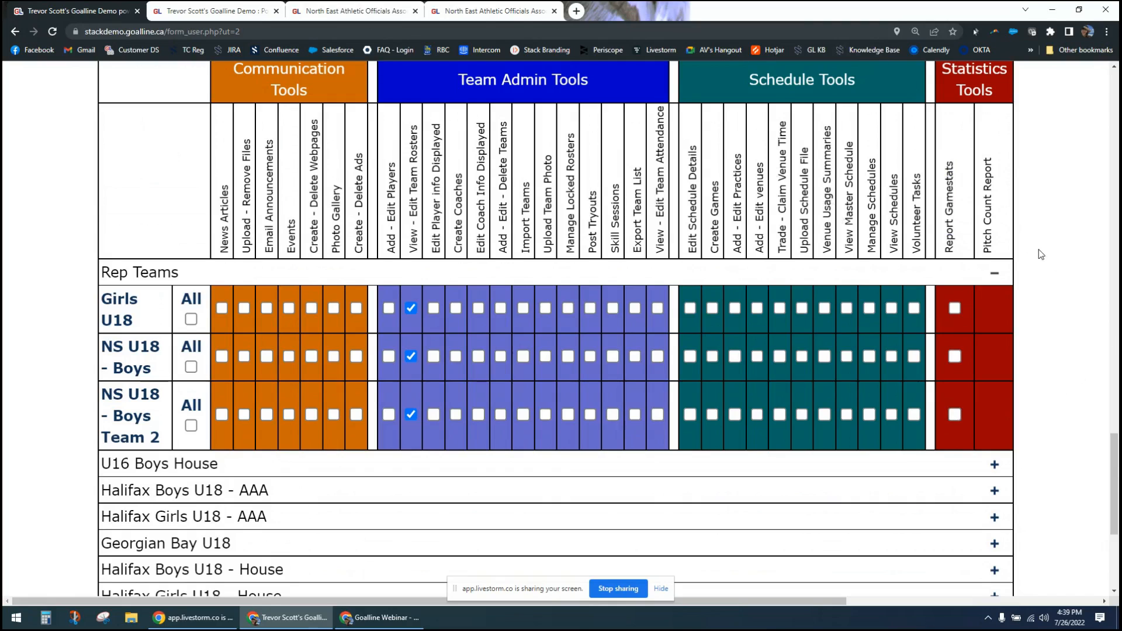
- Grant the Trade - Claim Venue Time permission to the Girls U18, NS U18 - Boys and NS U18 - Boys Team 2 rep teams
scroll(1043, 256, "up", 1)
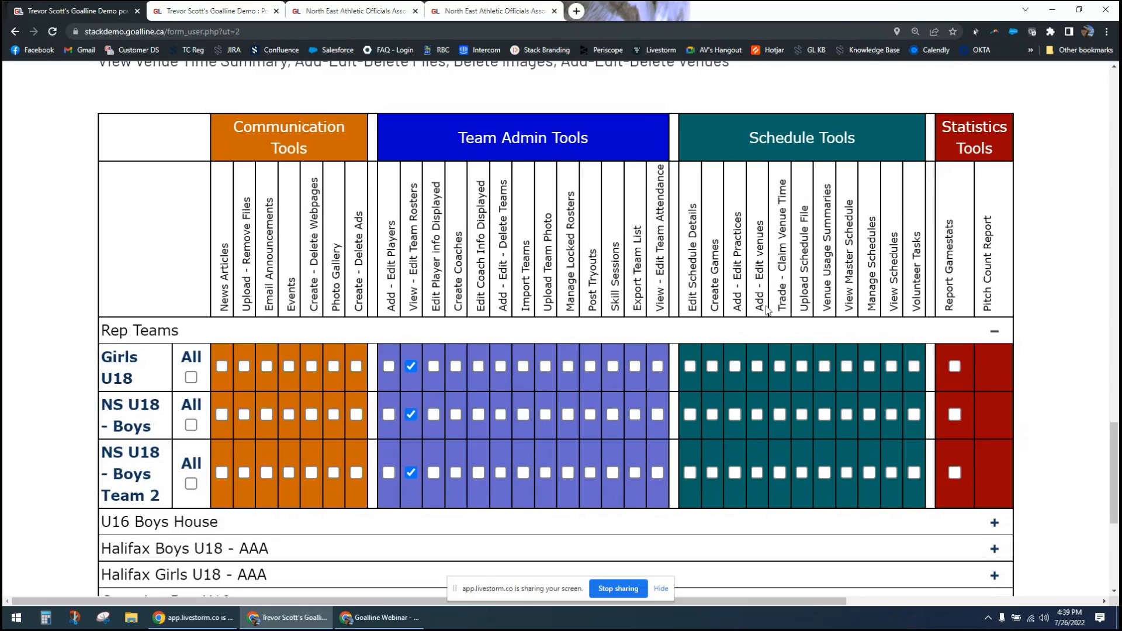
left_click(779, 368)
left_click(780, 472)
scroll(795, 474, "down", 1)
scroll(792, 485, "down", 2)
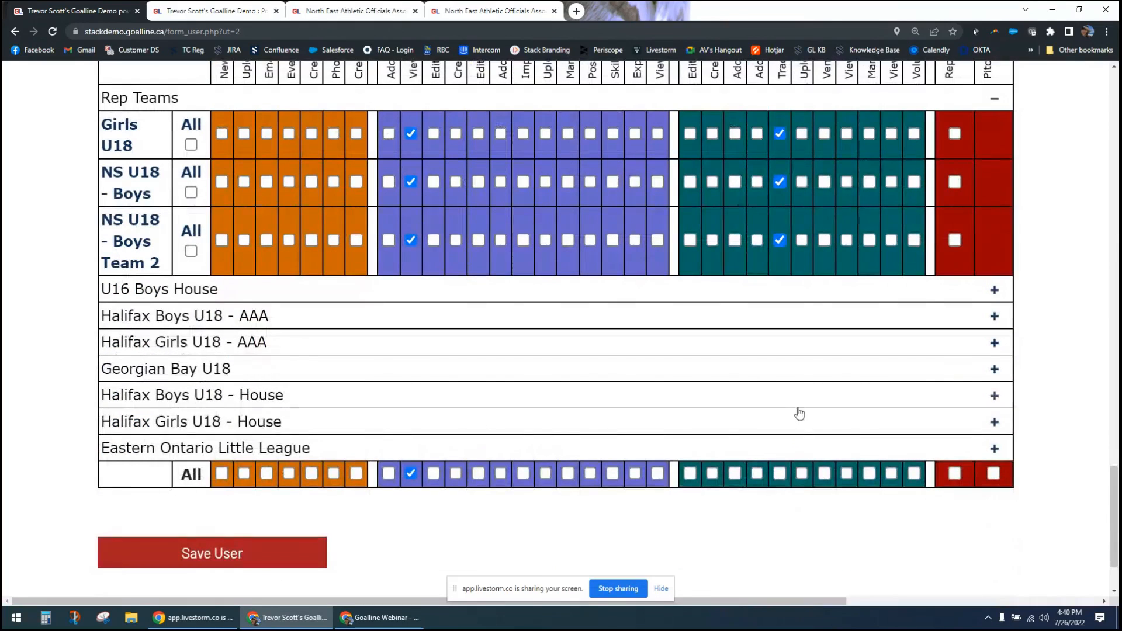
- Leave the team user form, open user role management, and name the new role Webmaster
scroll(842, 384, "up", 2)
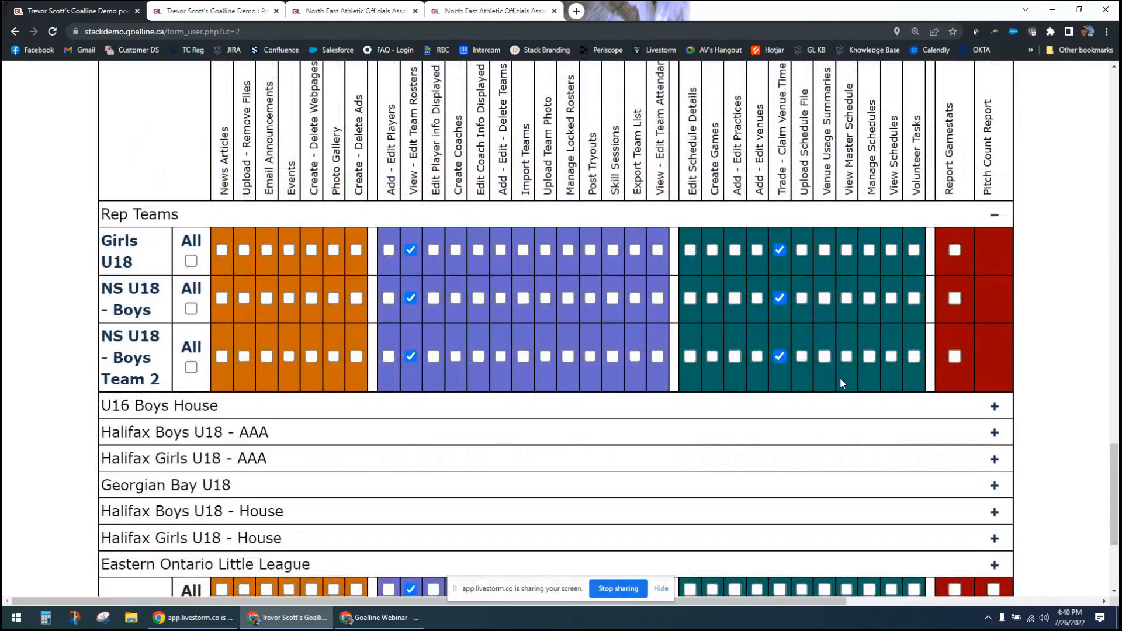
scroll(842, 383, "up", 3)
scroll(842, 383, "up", 12)
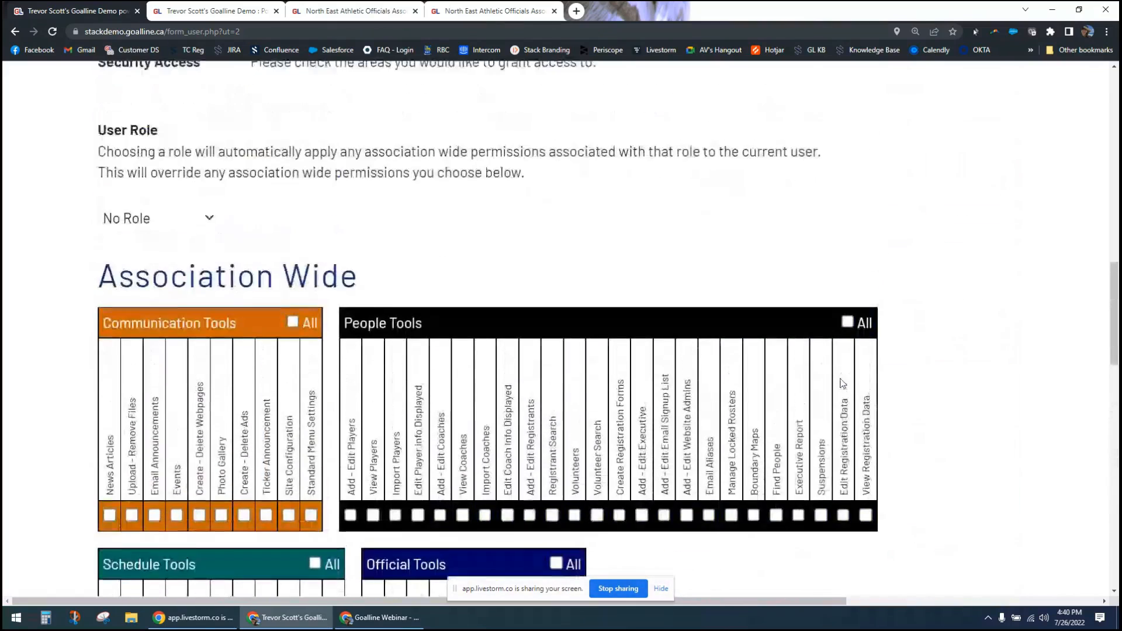
left_click(15, 31)
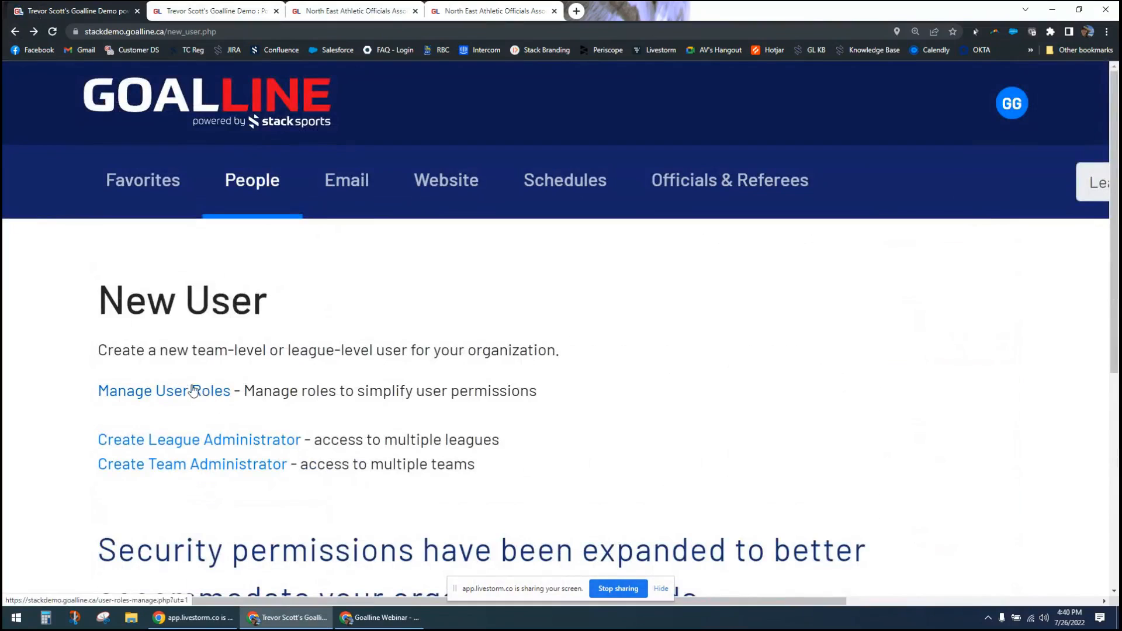
left_click(190, 391)
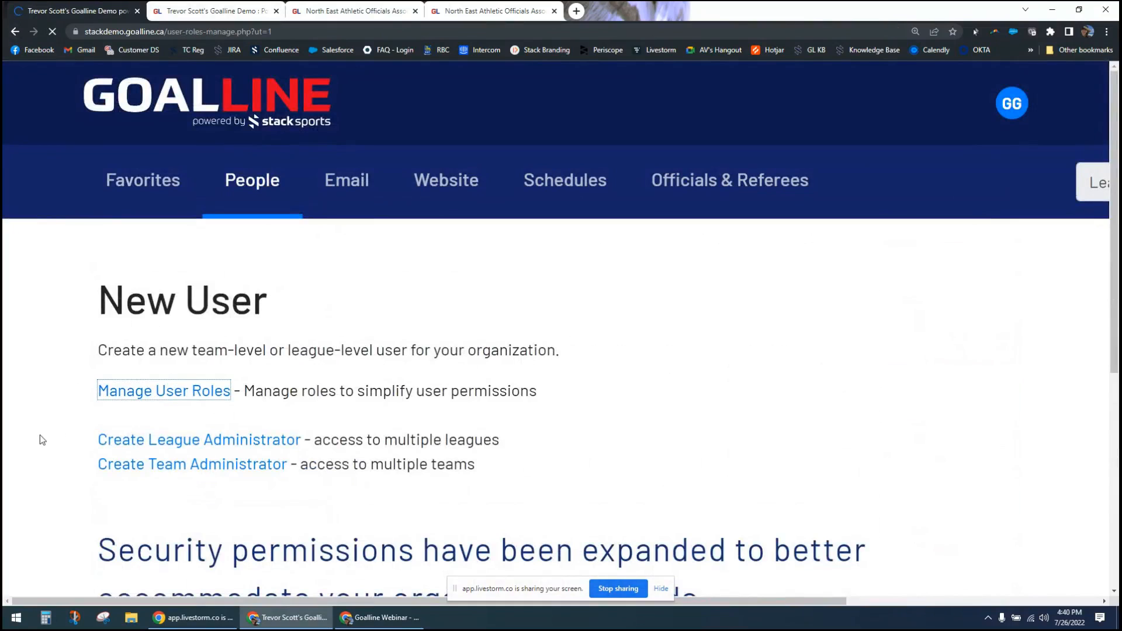
left_click(165, 400)
type("Webmaster")
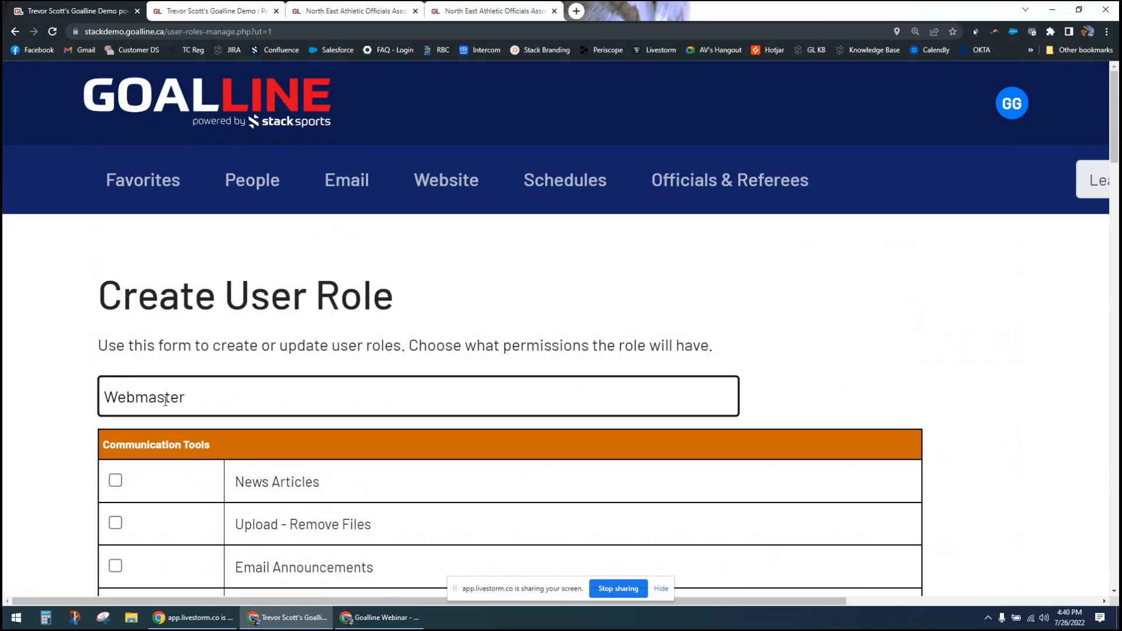
left_click(70, 408)
- Give the Webmaster role the News Articles, Email Announcements, Events, Photo Gallery and Ticker Announcement permissions
scroll(88, 438, "down", 3)
scroll(109, 362, "down", 2)
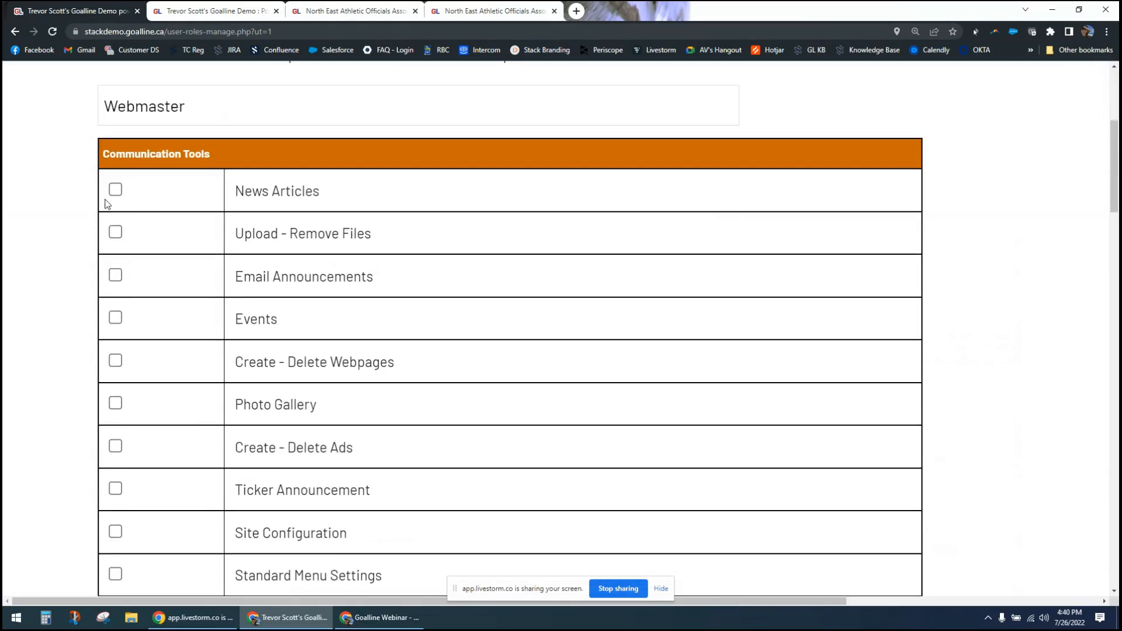
left_click(115, 190)
left_click(115, 276)
left_click(116, 319)
left_click(115, 404)
left_click(116, 489)
- Save the Webmaster user role and dismiss the confirmation message
scroll(34, 515, "down", 2)
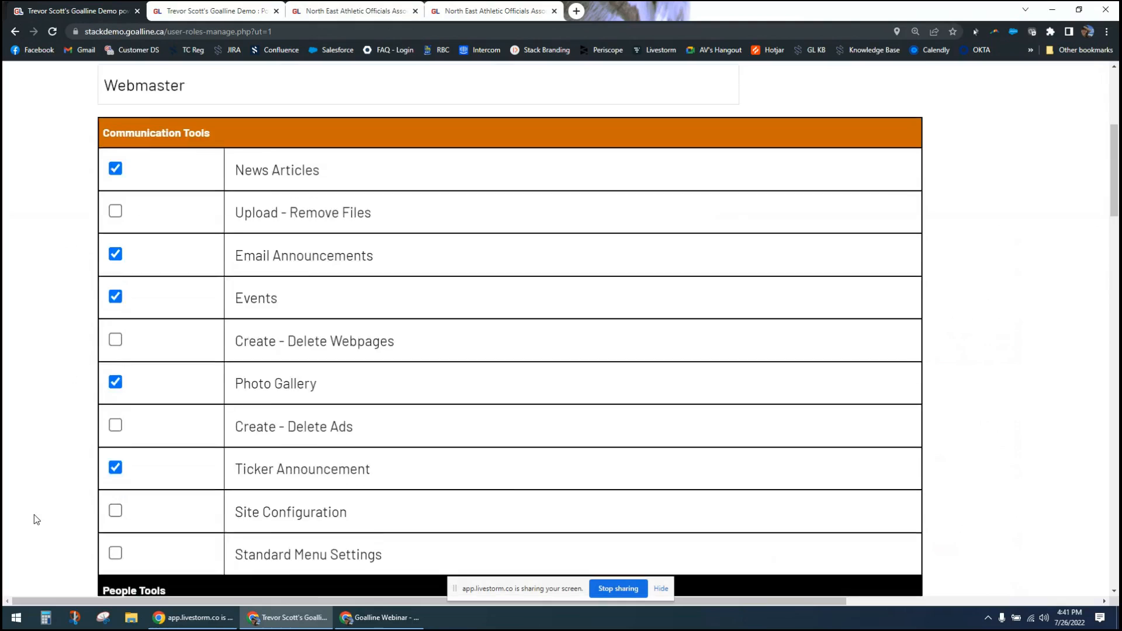
scroll(25, 523, "down", 20)
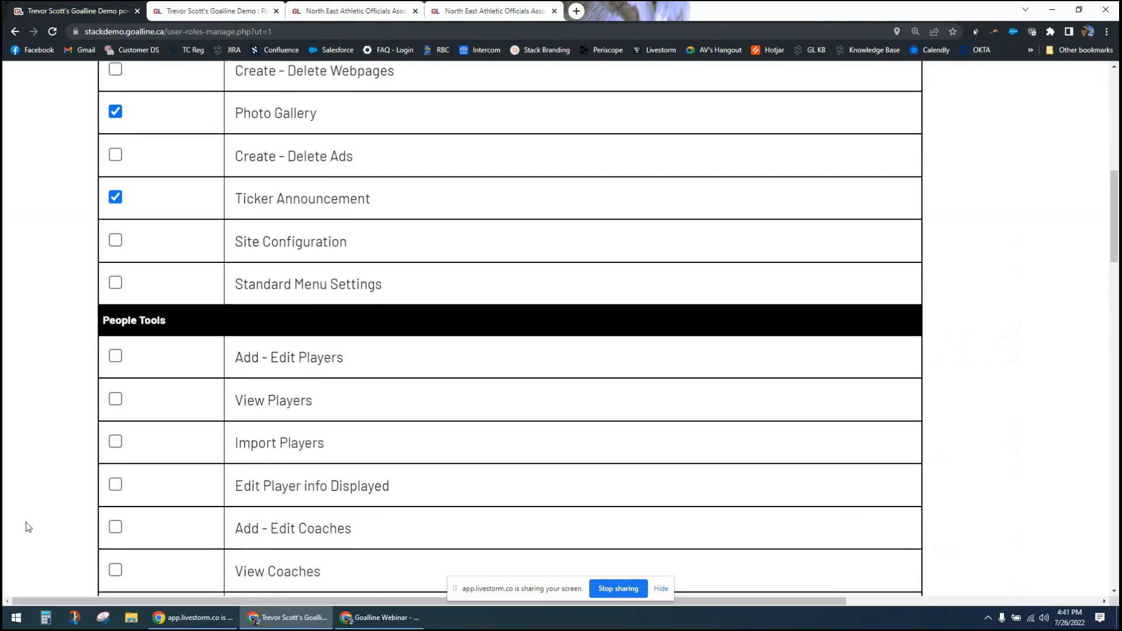
scroll(25, 521, "down", 18)
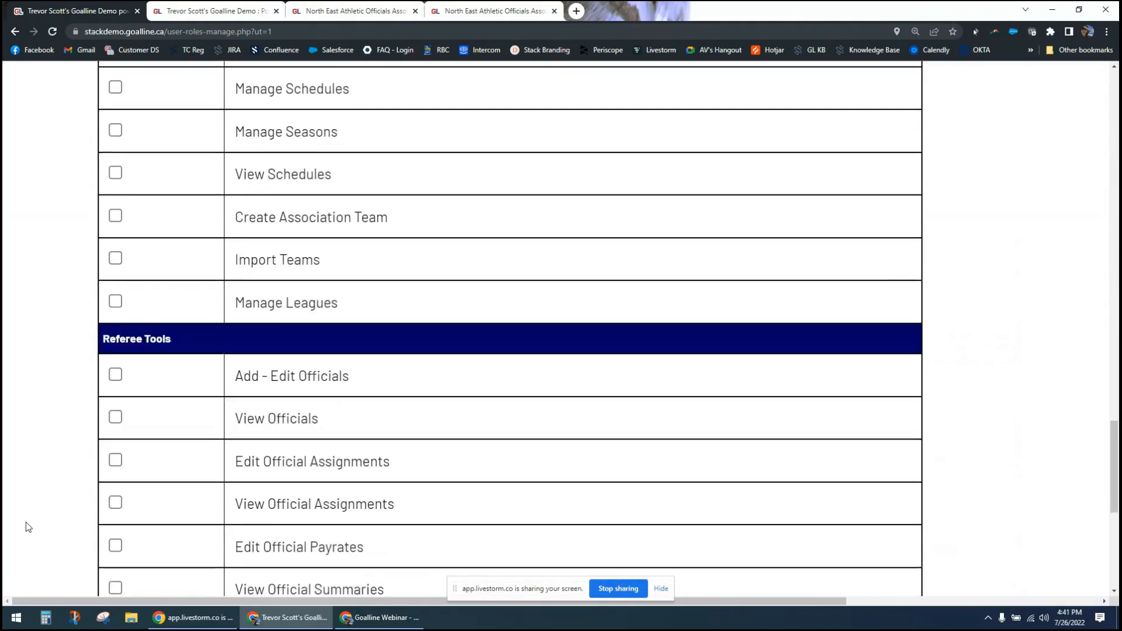
left_click(268, 404)
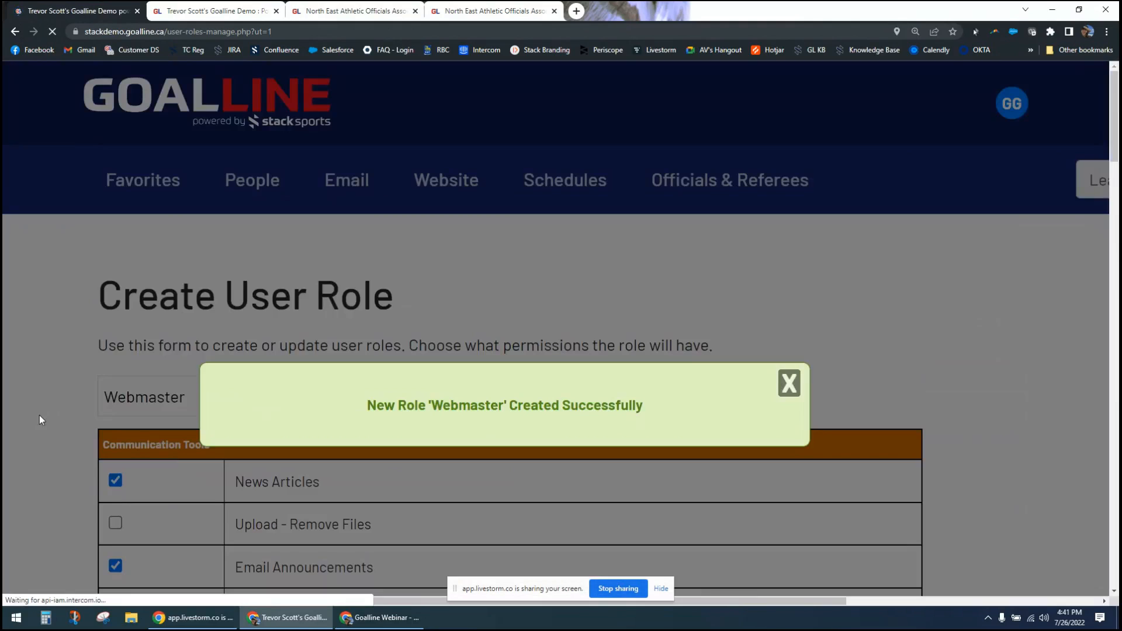
left_click(791, 395)
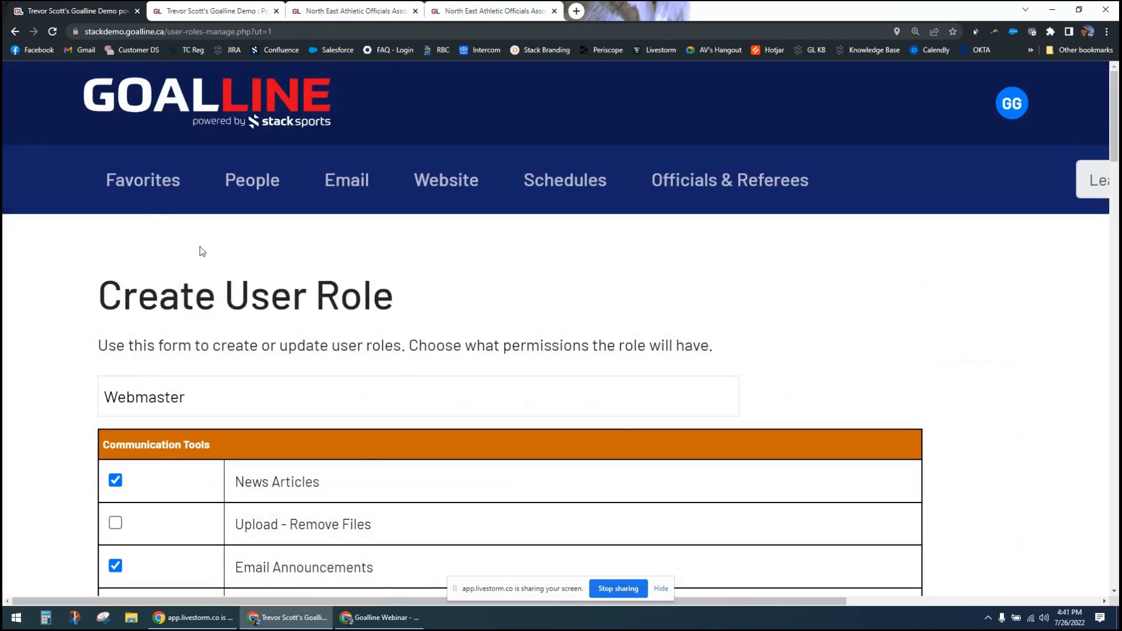
- Return to the New User page and start creating a league administrator
left_click(21, 35)
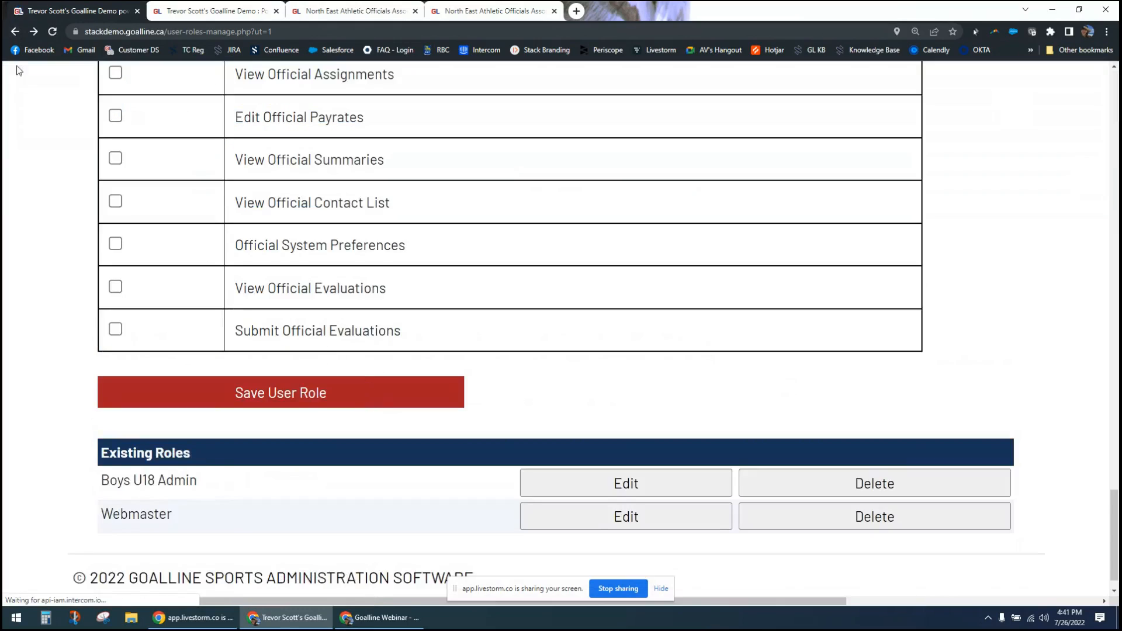
left_click(15, 31)
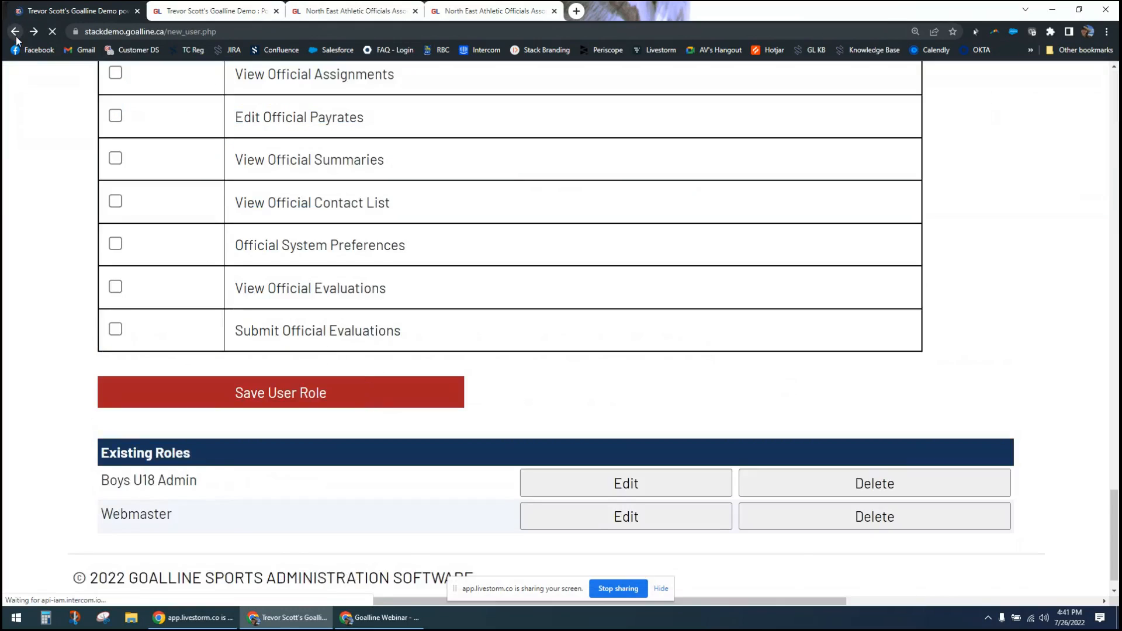
left_click(240, 448)
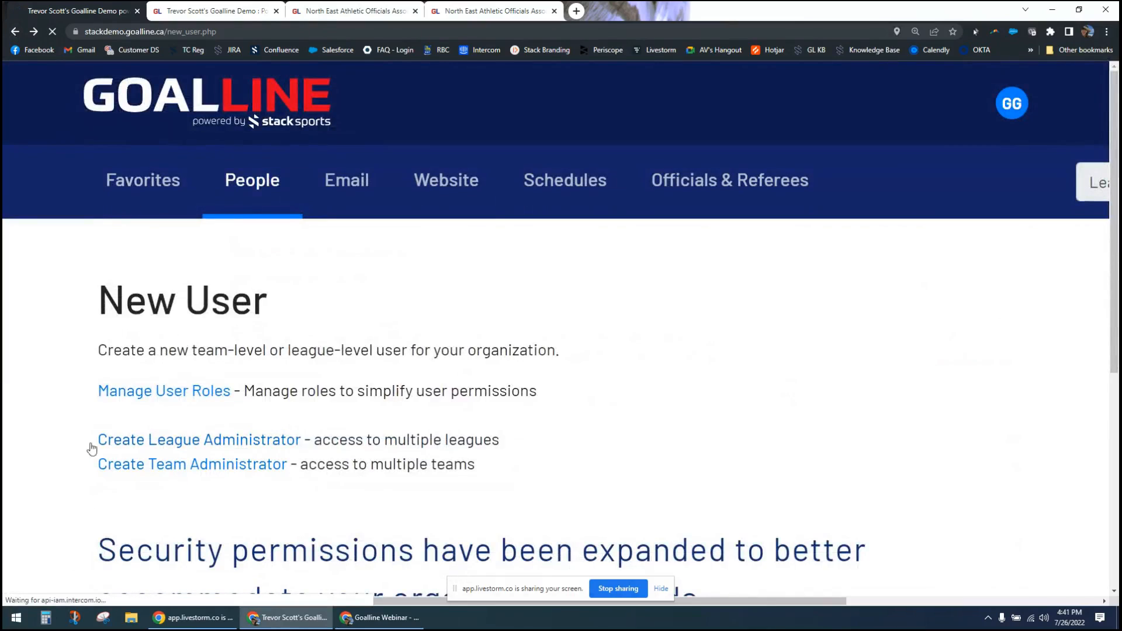
- Assign the Webmaster user role to the new league administrator
scroll(68, 449, "down", 8)
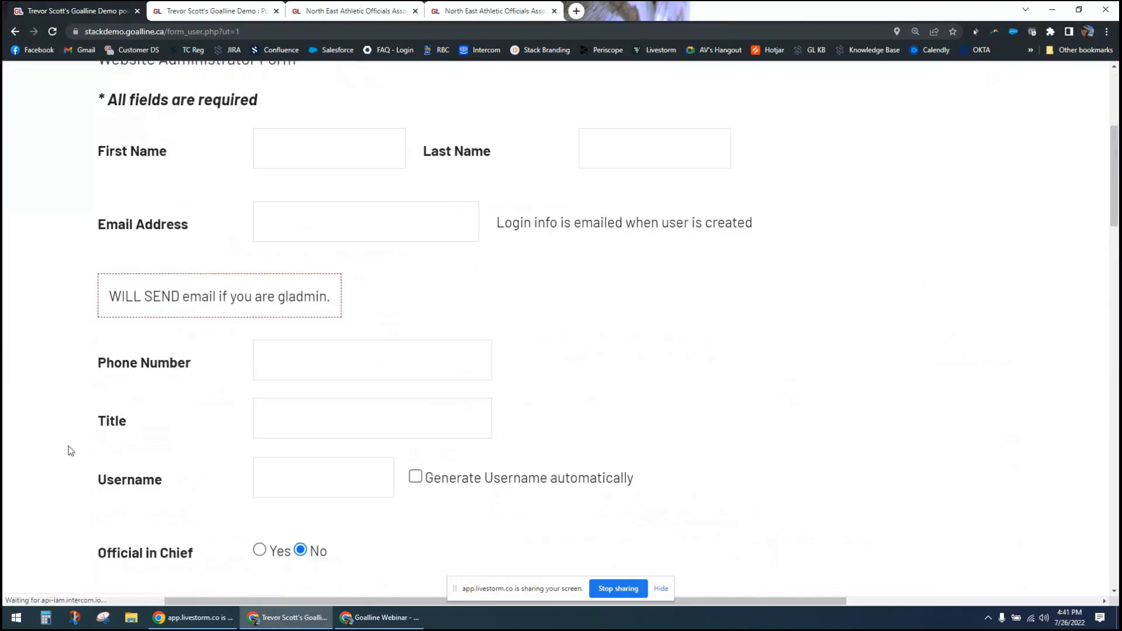
scroll(193, 291, "down", 7)
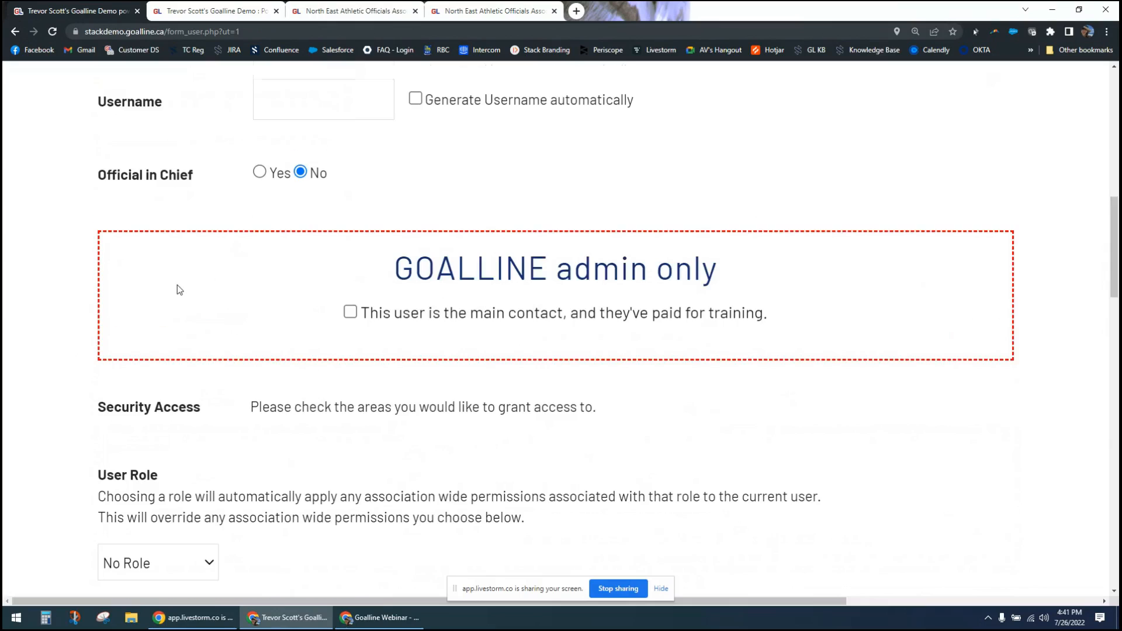
left_click(202, 301)
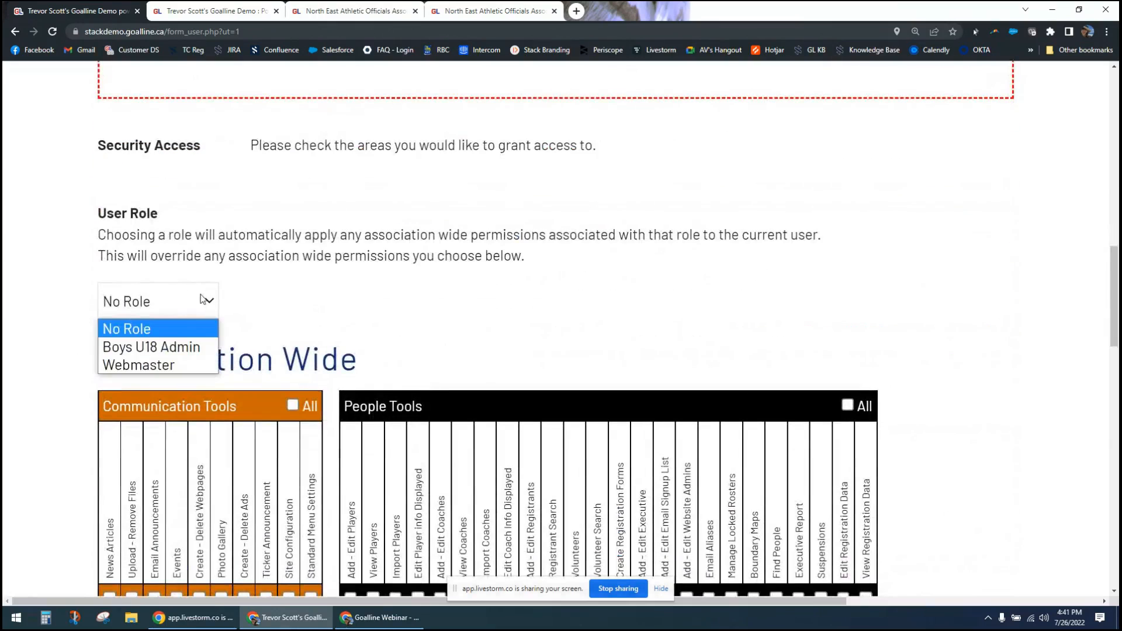
left_click(153, 365)
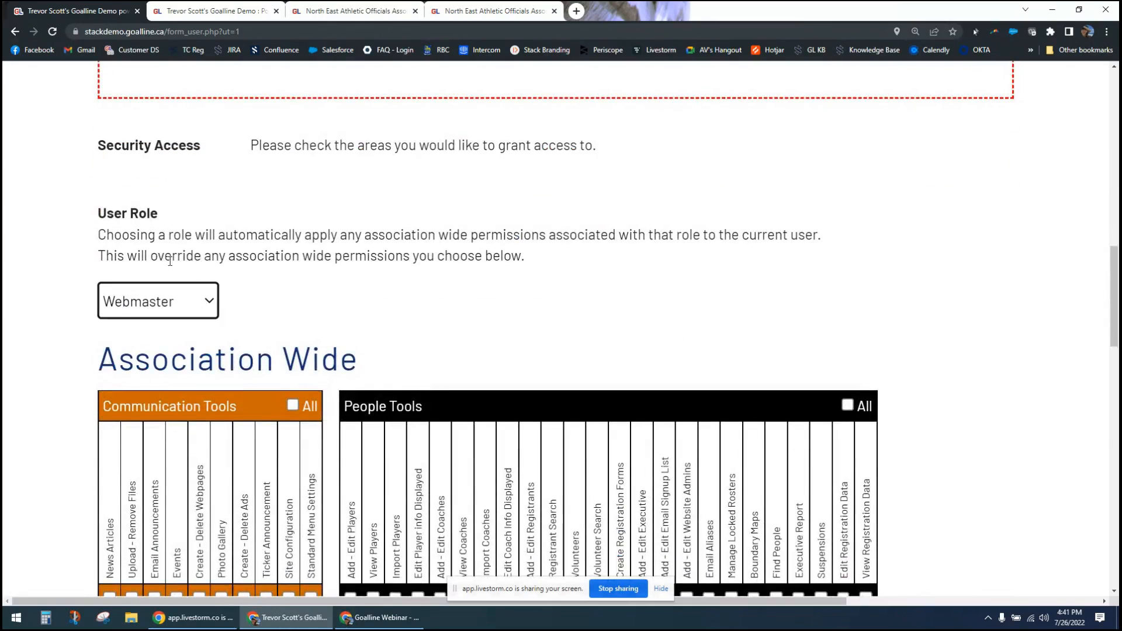
scroll(164, 451, "down", 2)
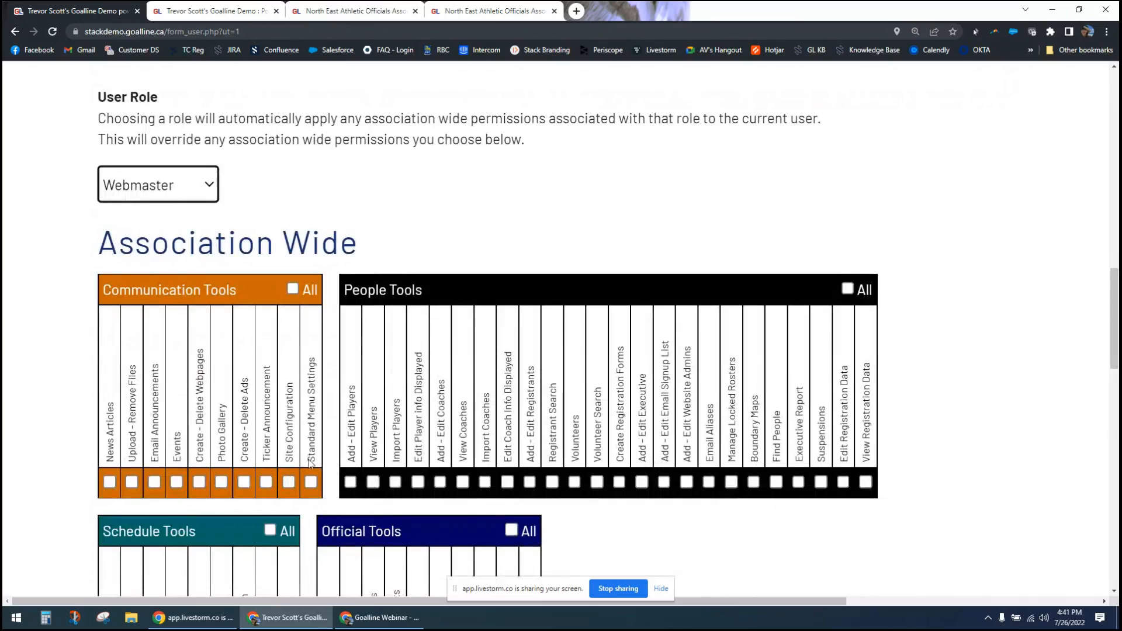
- Leave the new league user form without saving and return to the main control panel
left_click(43, 317)
scroll(48, 318, "up", 4)
scroll(48, 317, "up", 14)
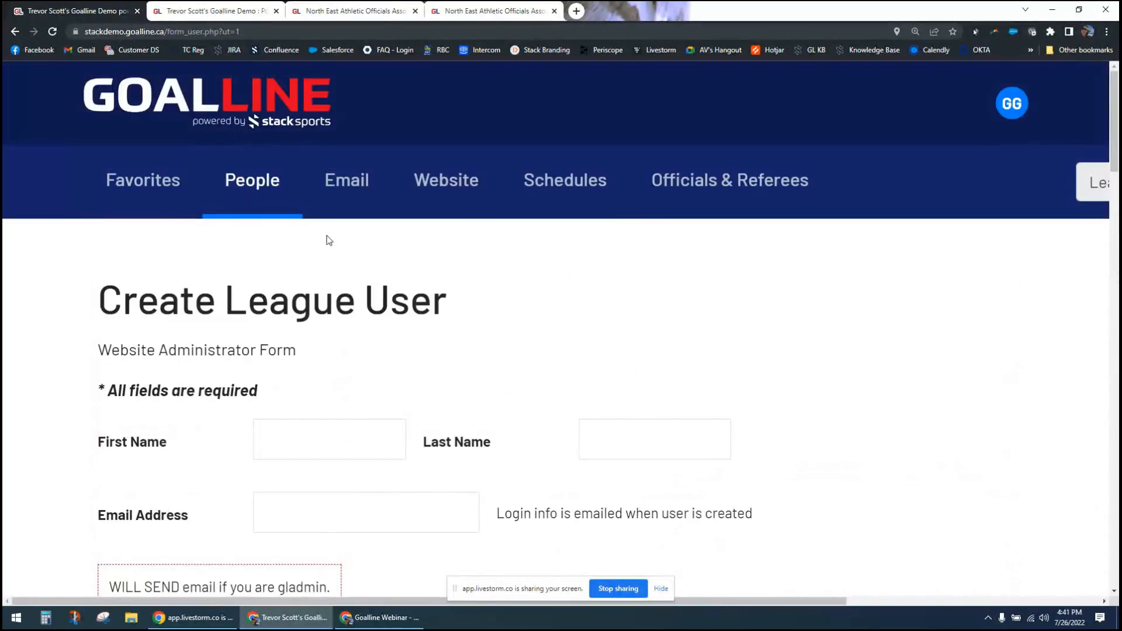
left_click(268, 107)
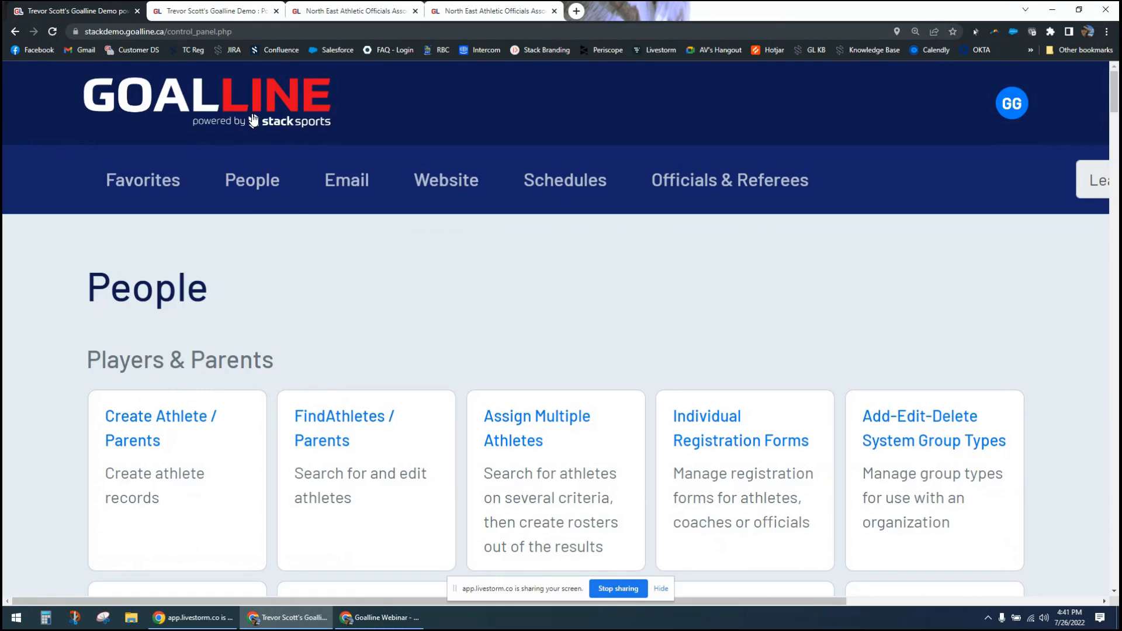
- Open the Edit Athlete Info Displayed settings from the Players & Parents section
key("ctrl+minus")
key("ctrl+minus")
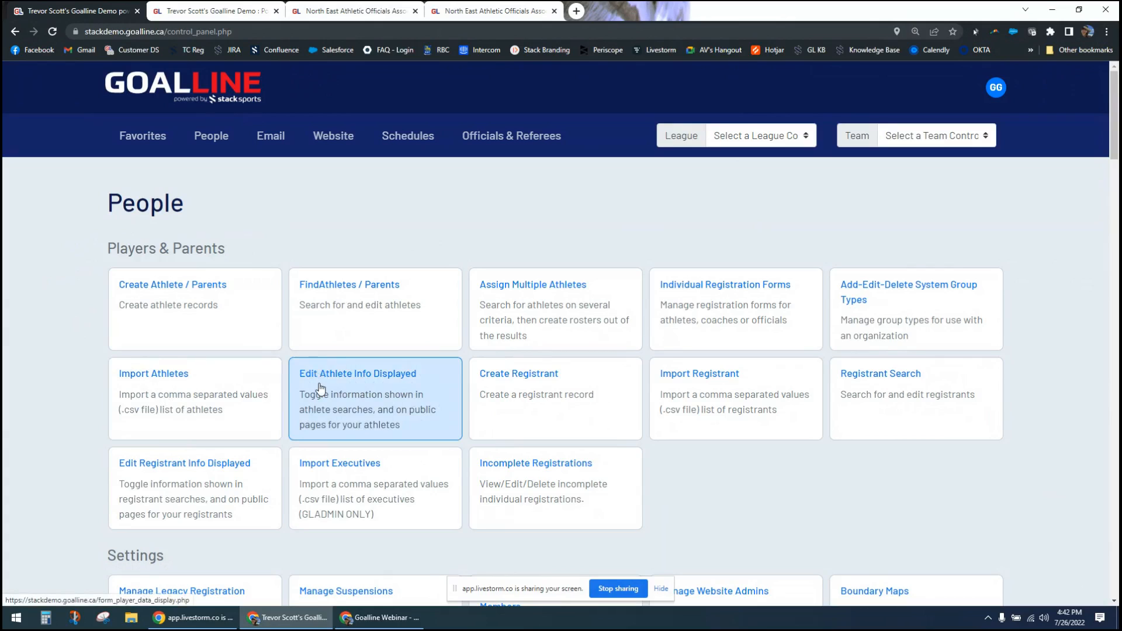
scroll(320, 389, "down", 1)
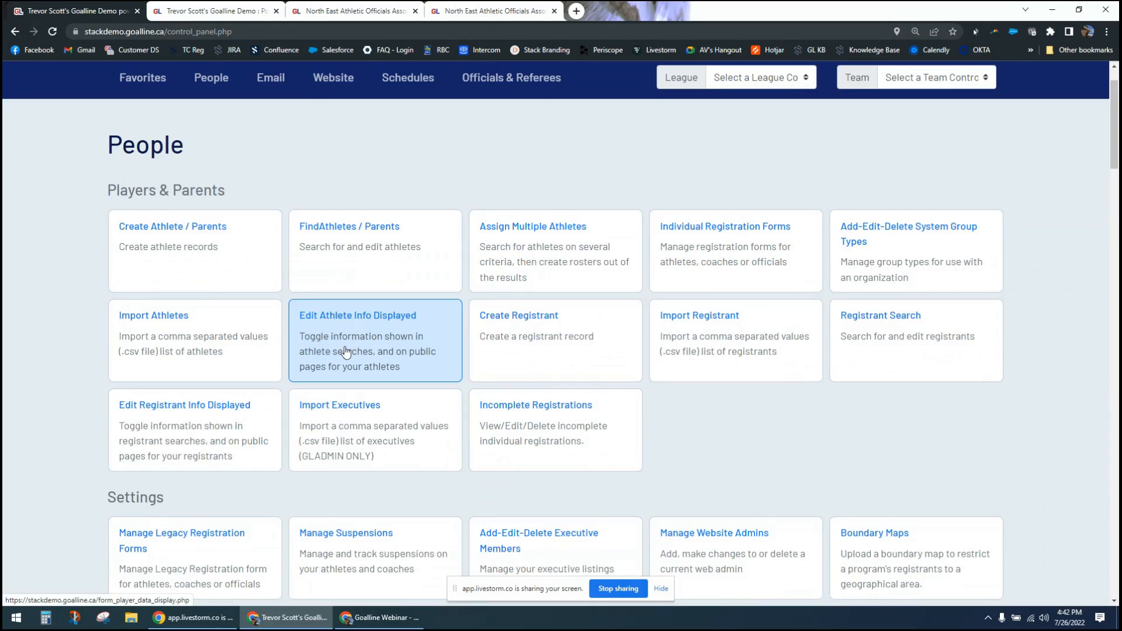
scroll(345, 351, "down", 1)
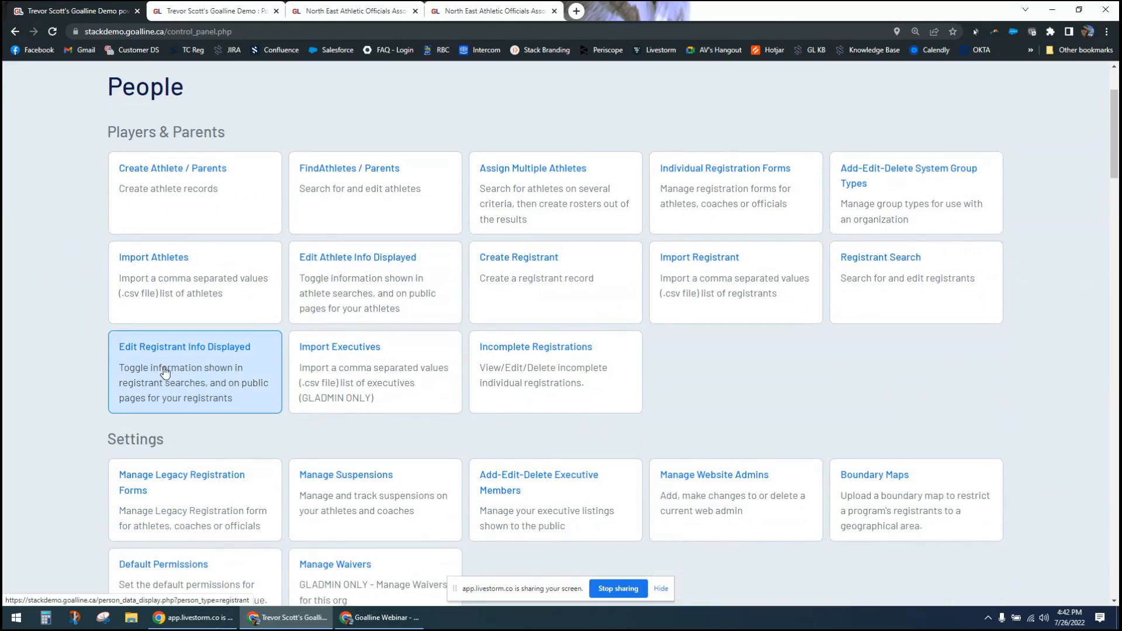
scroll(76, 386, "down", 8)
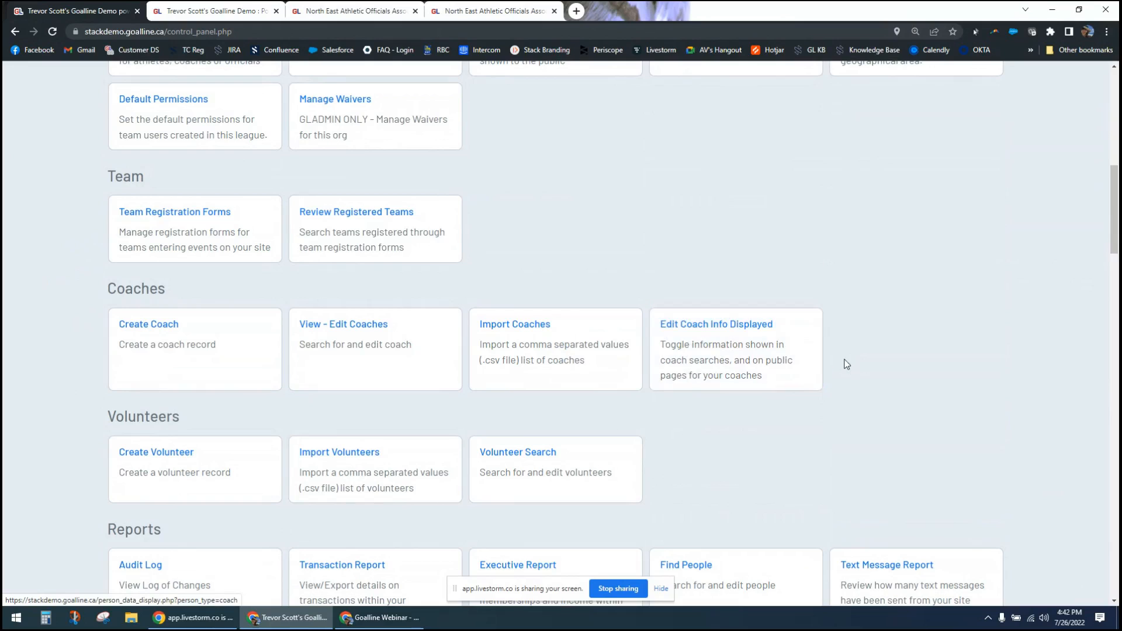
scroll(851, 372, "down", 2)
scroll(850, 372, "up", 11)
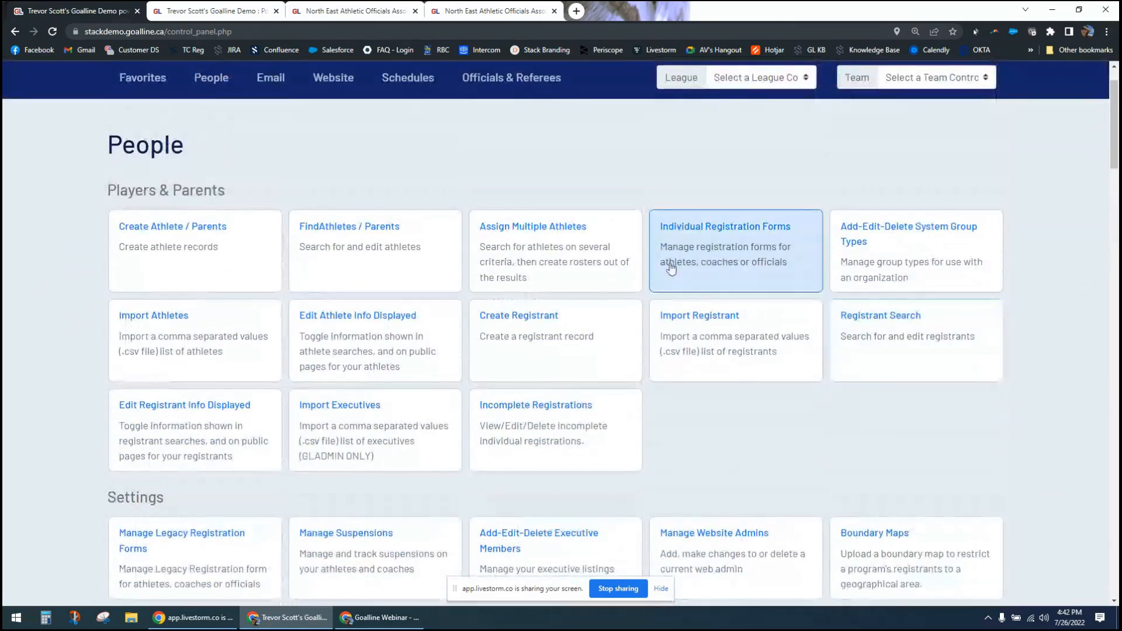
left_click(352, 351)
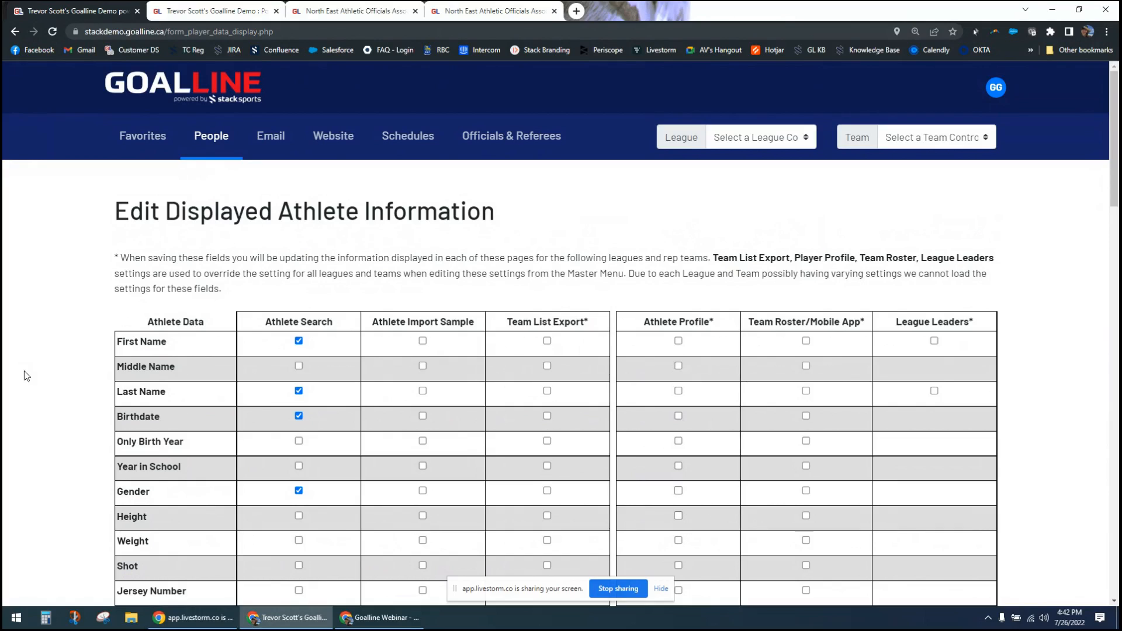
- Show both allergy questions from the 2021-22 Player Registration form in Athlete Search
scroll(26, 376, "down", 9)
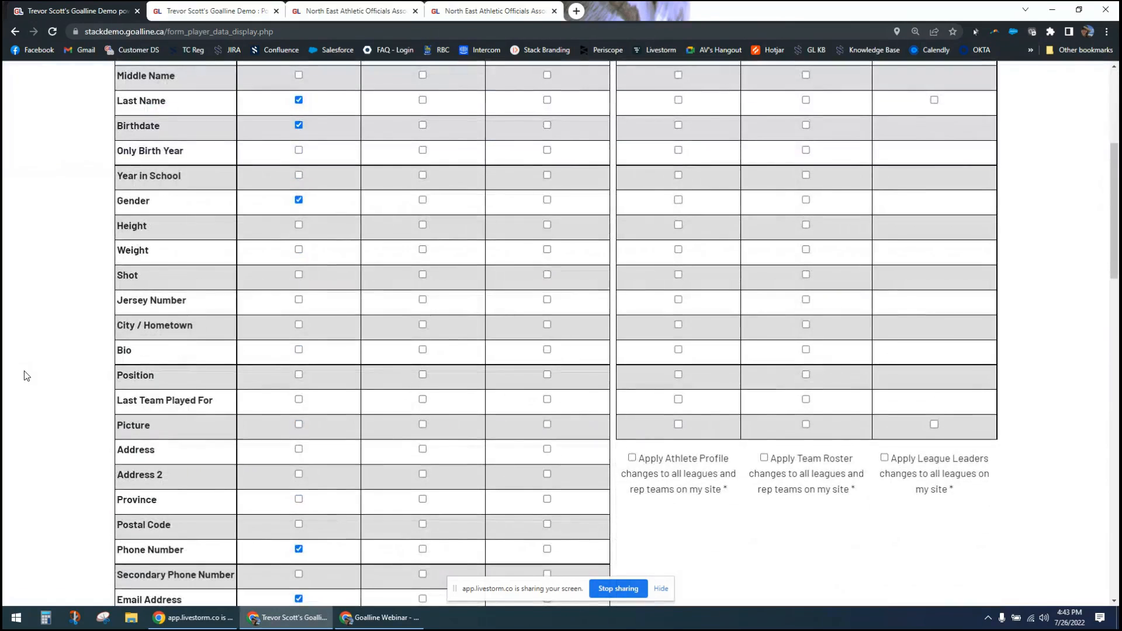
scroll(388, 173, "down", 10)
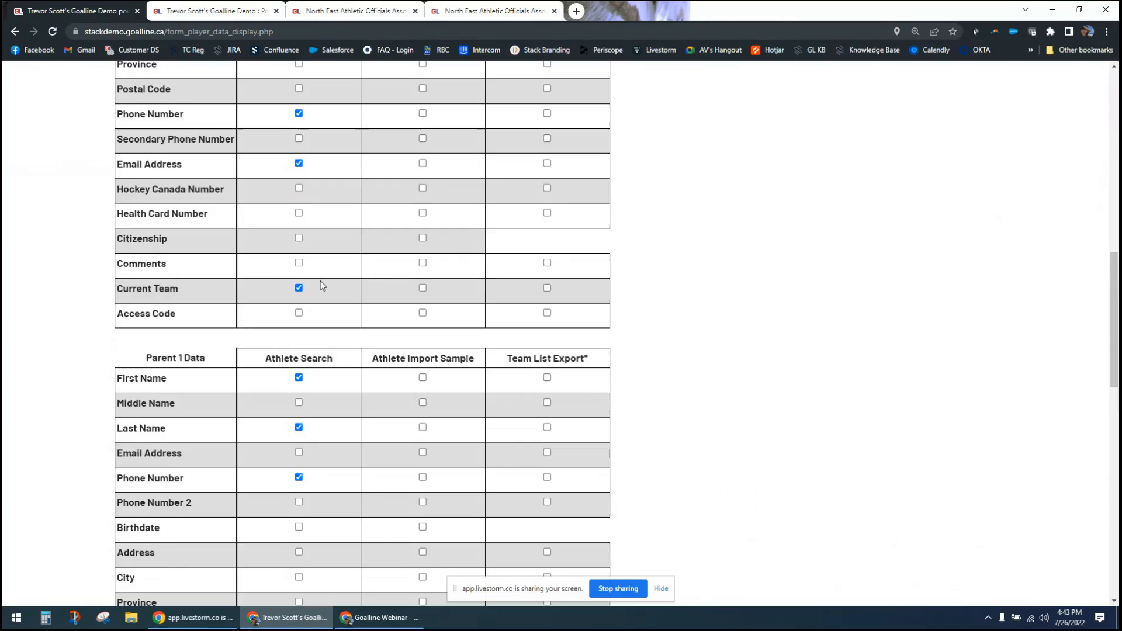
scroll(316, 295, "down", 5)
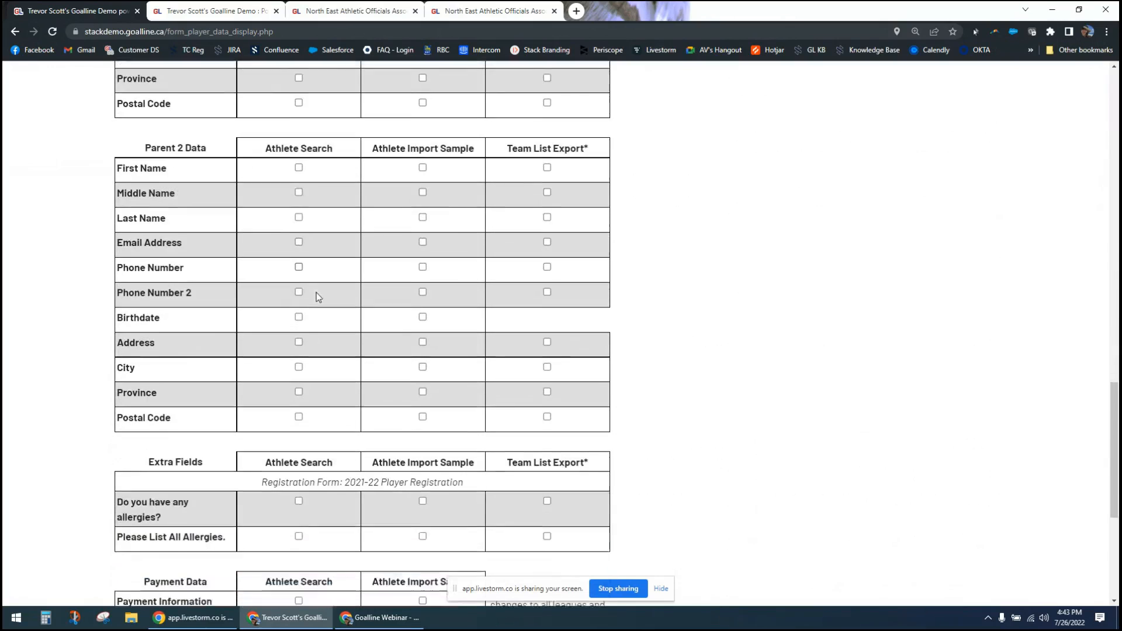
scroll(311, 289, "down", 2)
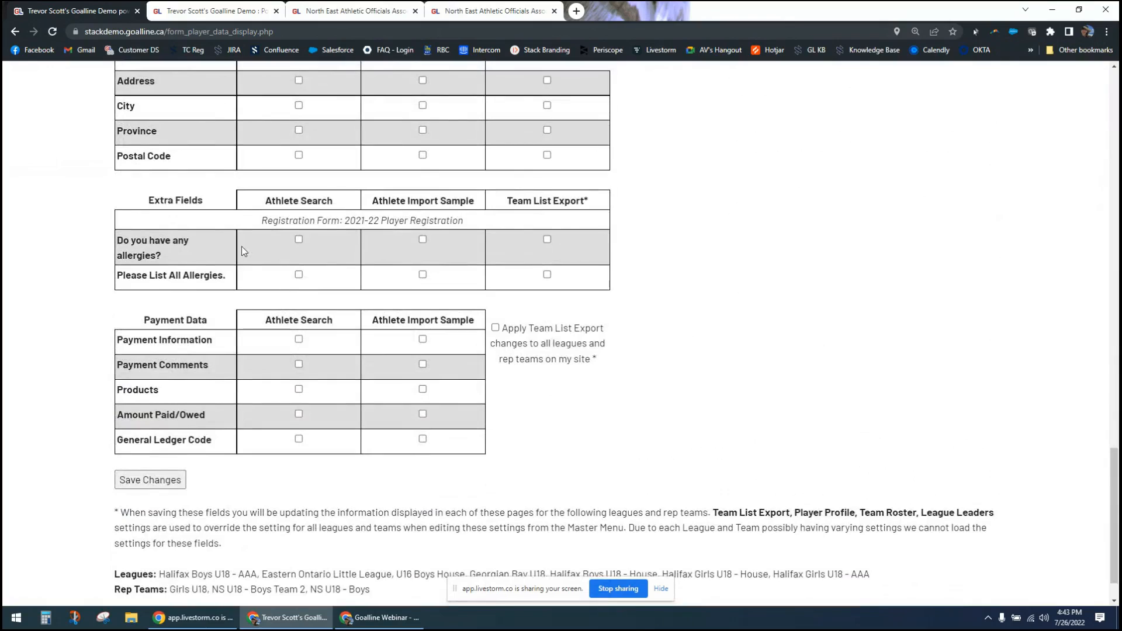
left_click_drag(267, 221, 474, 222)
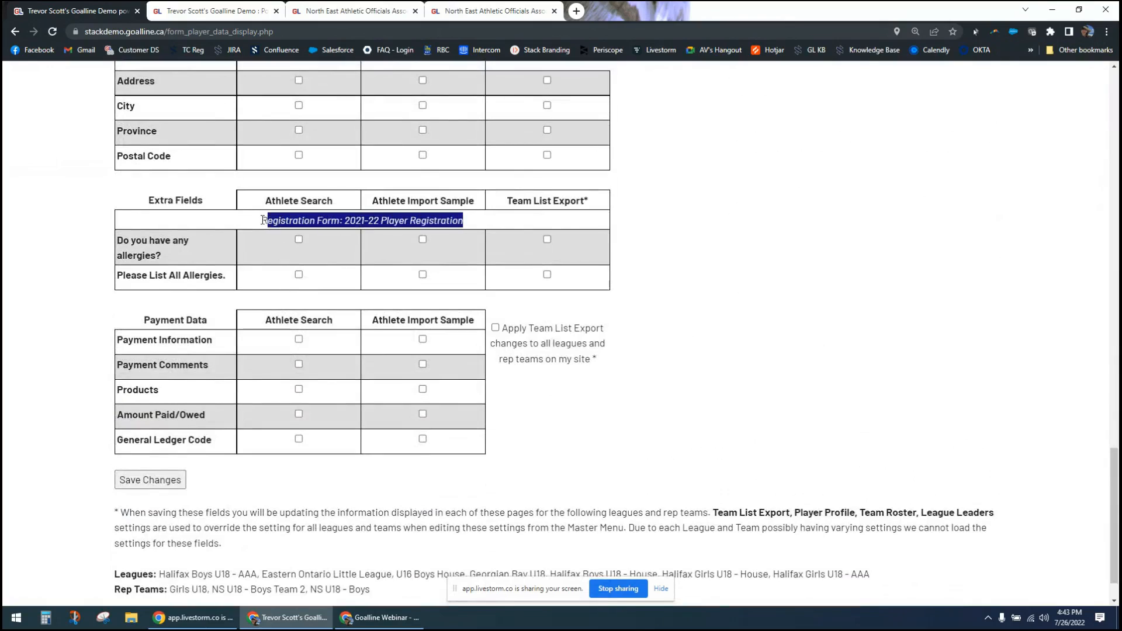
left_click(65, 246)
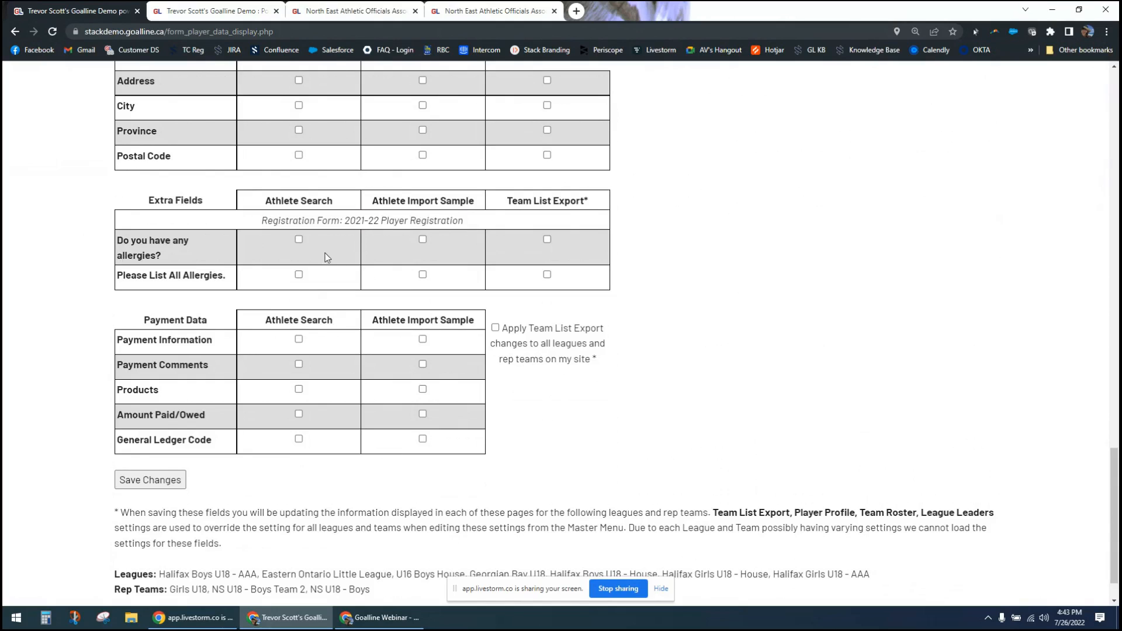
left_click(299, 240)
left_click(299, 275)
- Add Jersey Number to the athlete data displayed in Athlete Search
scroll(257, 288, "up", 1)
scroll(242, 284, "up", 2)
scroll(241, 282, "up", 2)
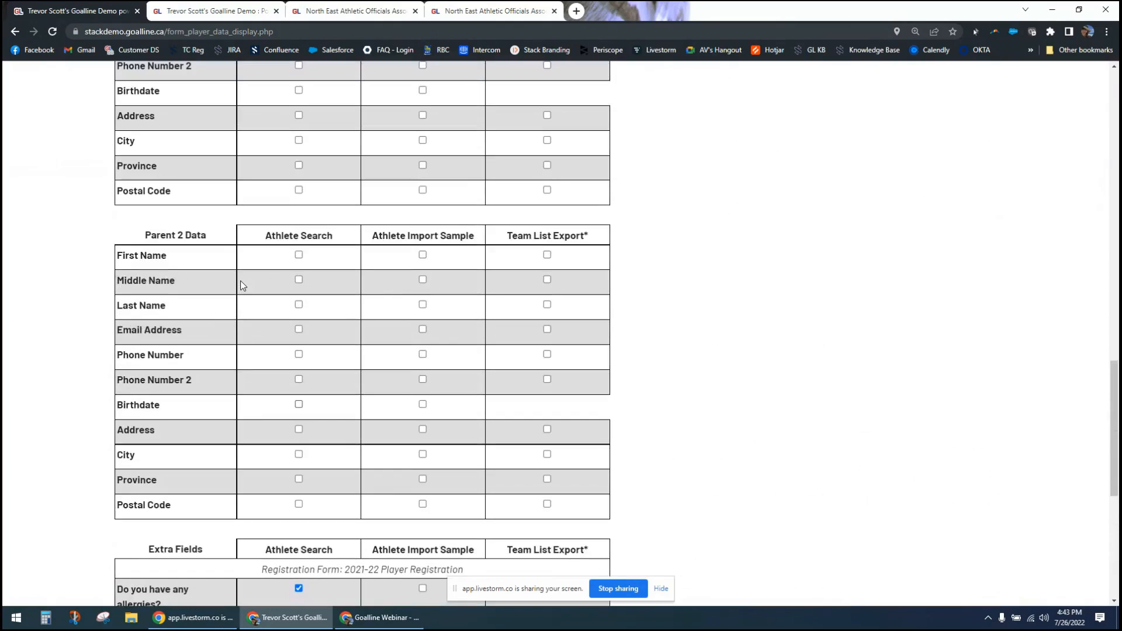
scroll(196, 254, "up", 3)
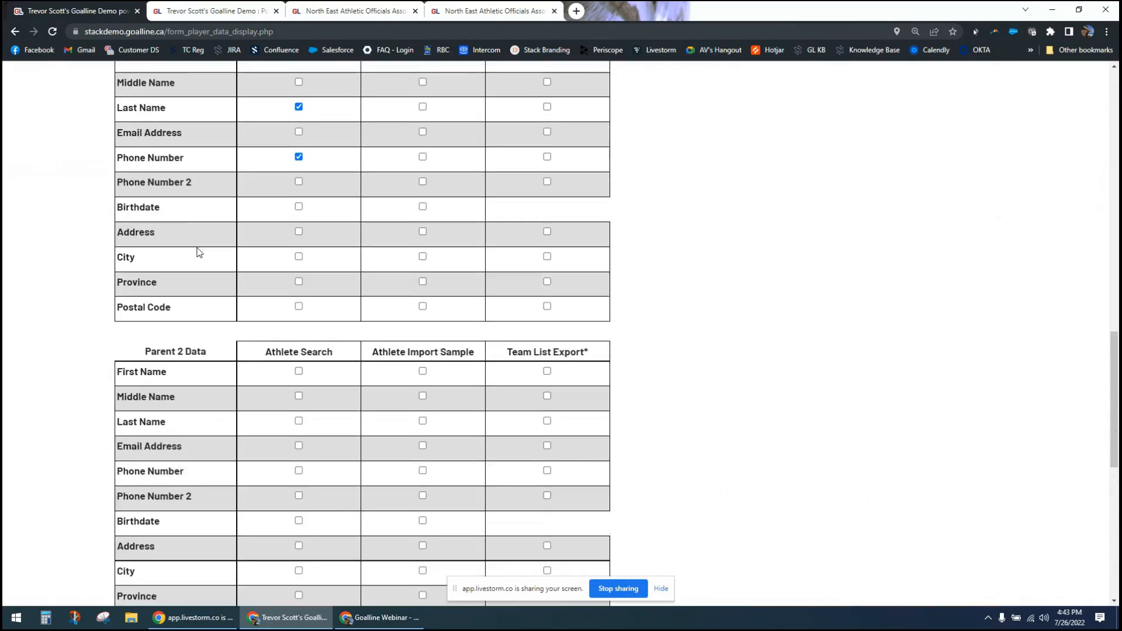
scroll(193, 256, "up", 8)
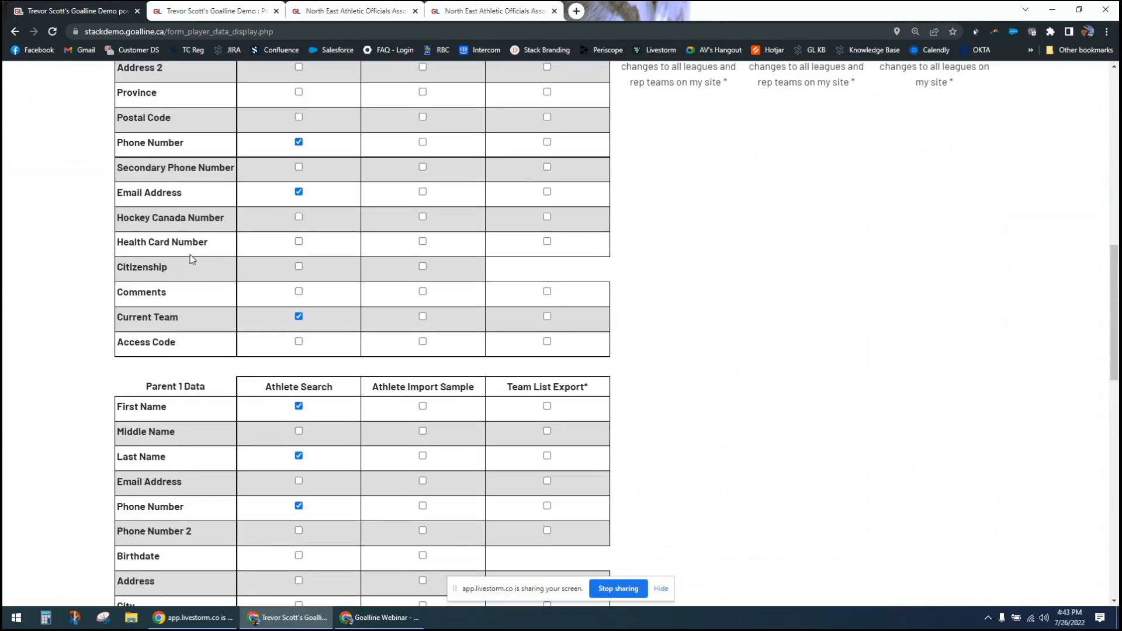
scroll(193, 259, "up", 5)
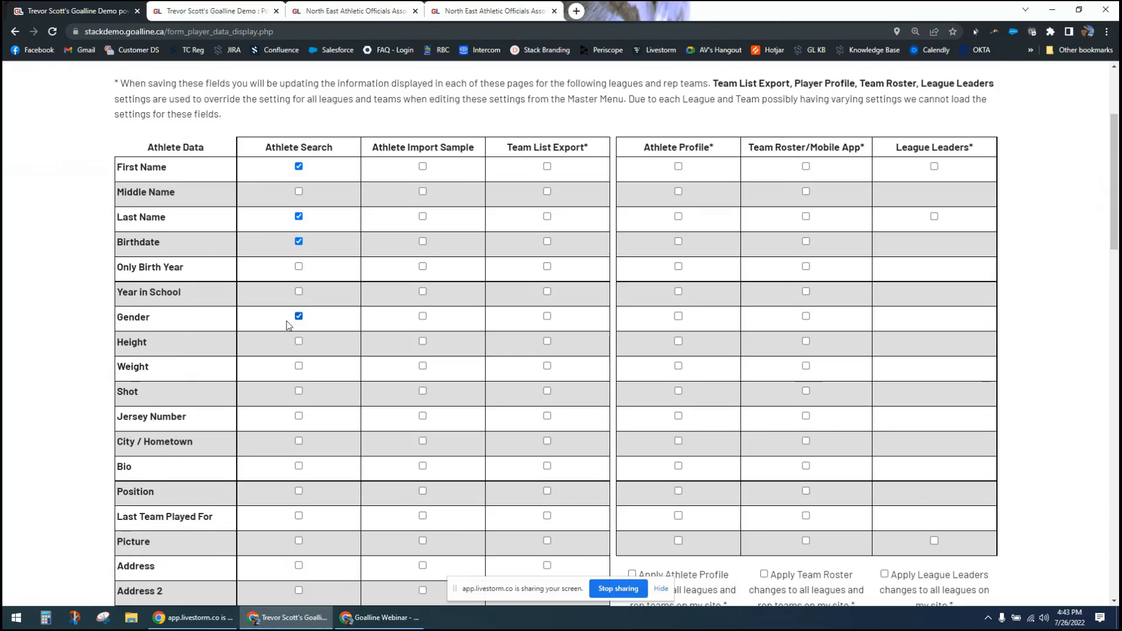
scroll(287, 321, "down", 2)
left_click(300, 302)
- Review the remaining Athlete Search options, including Current Team, the extra fields and the payment data
scroll(281, 349, "down", 1)
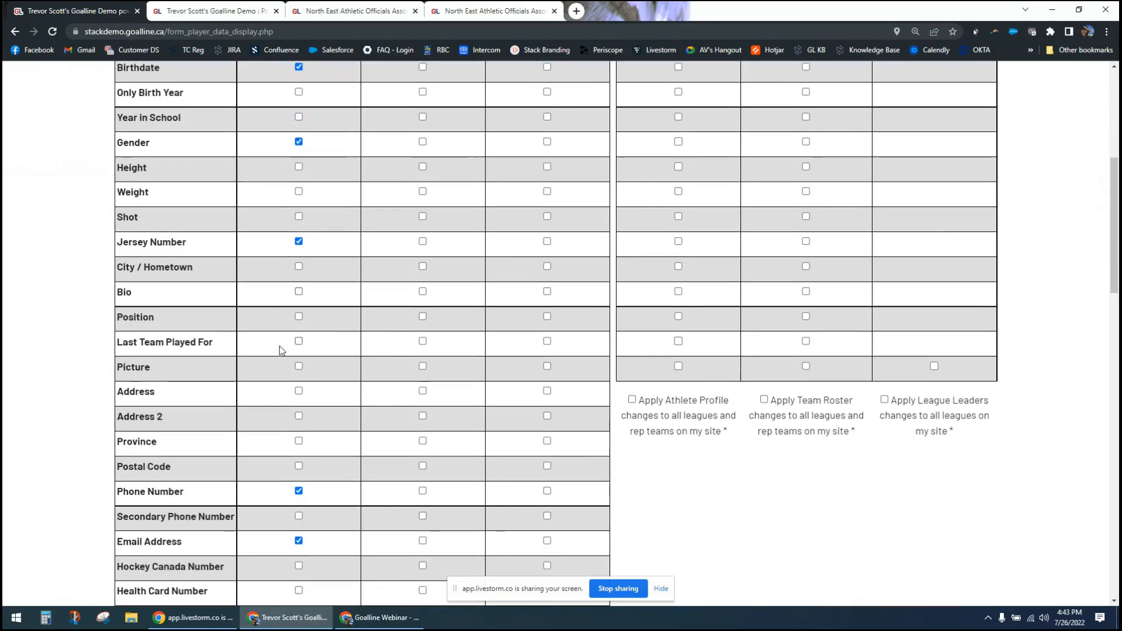
scroll(280, 349, "down", 2)
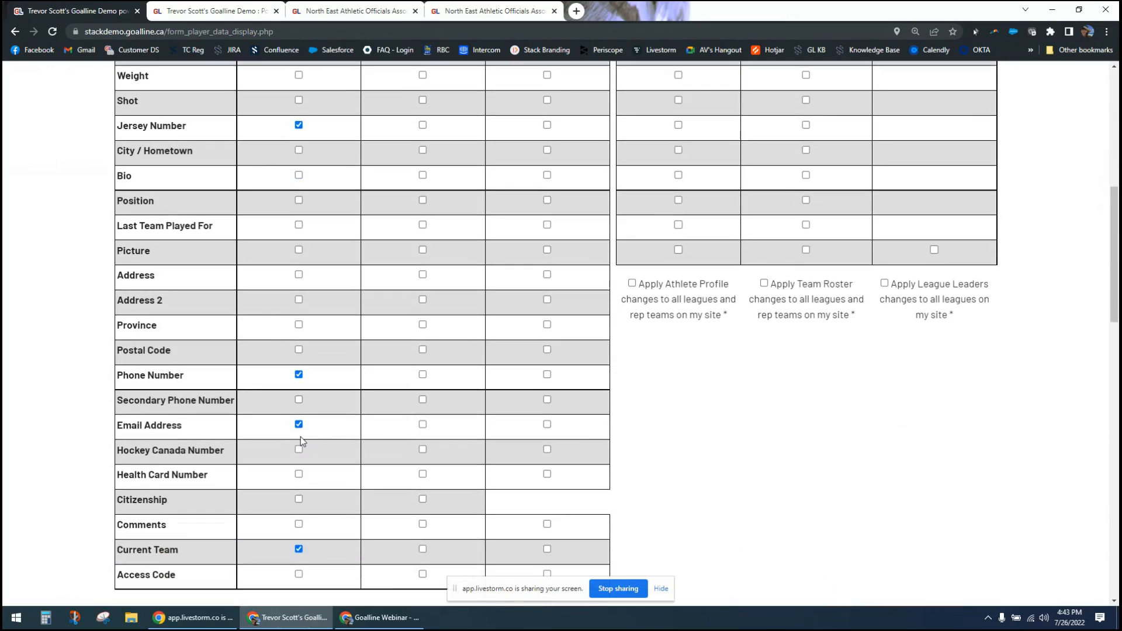
left_click_drag(135, 552, 179, 552)
left_click(107, 559)
scroll(64, 496, "up", 5)
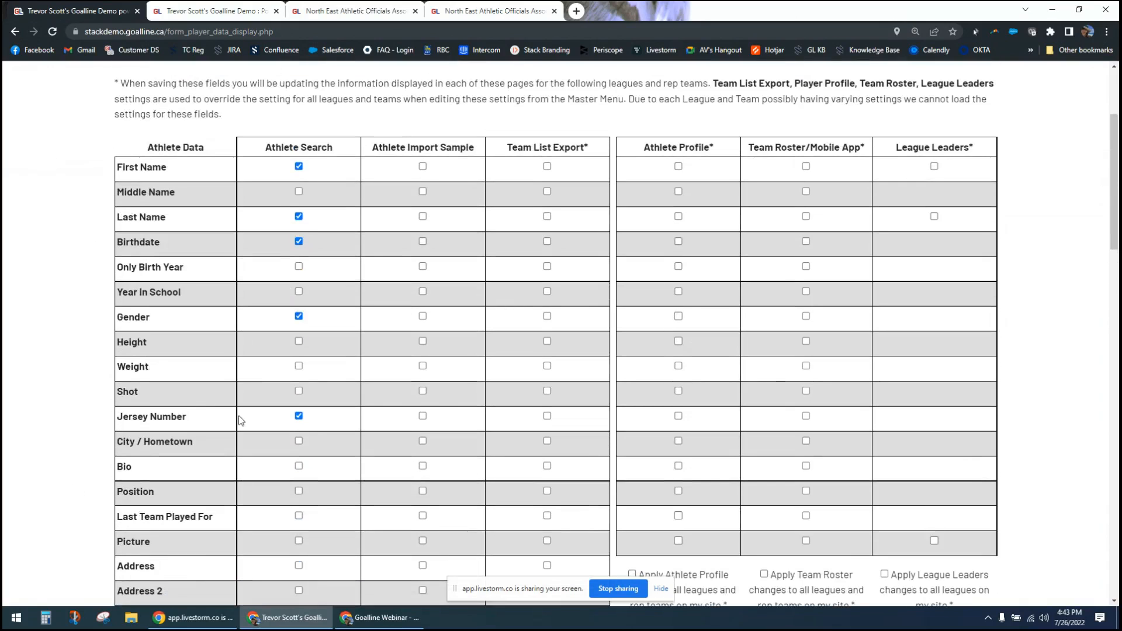
scroll(302, 166, "down", 15)
scroll(302, 181, "down", 8)
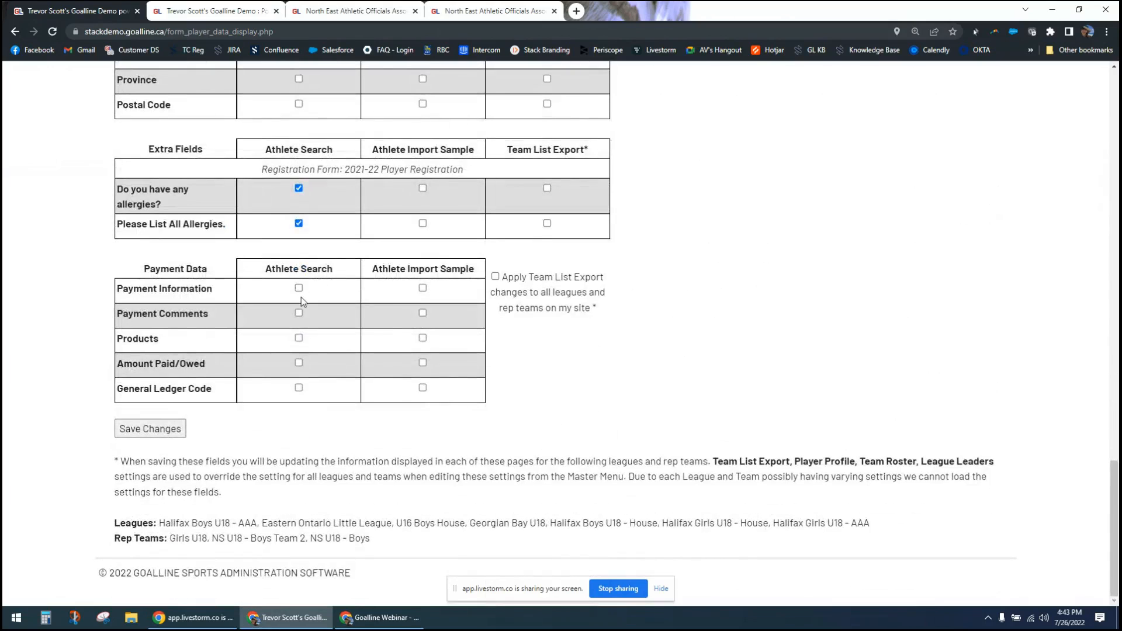
scroll(298, 305, "up", 4)
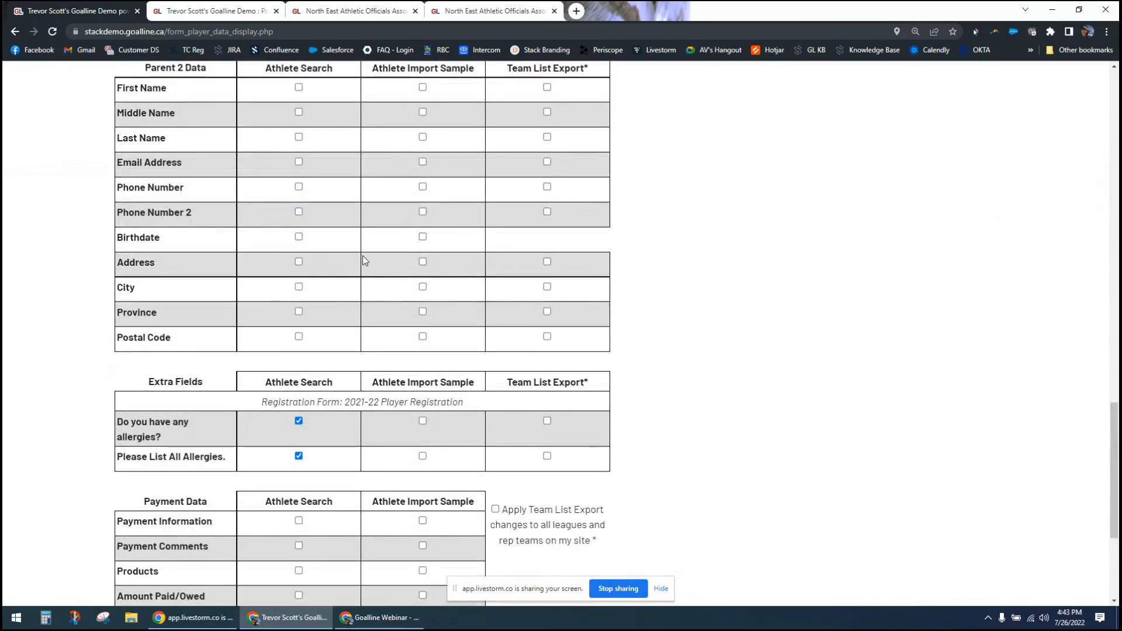
- Point out the Athlete Import Sample column and review its options back up to the start of the page
left_click_drag(383, 67, 421, 80)
left_click(794, 423)
scroll(794, 424, "up", 12)
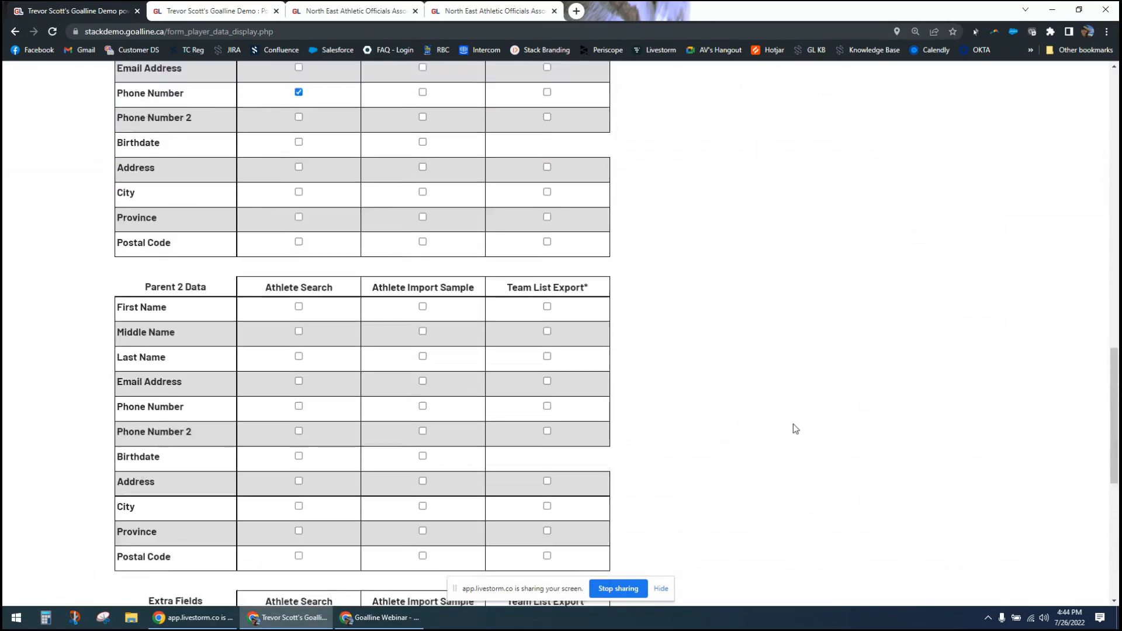
scroll(794, 423, "up", 7)
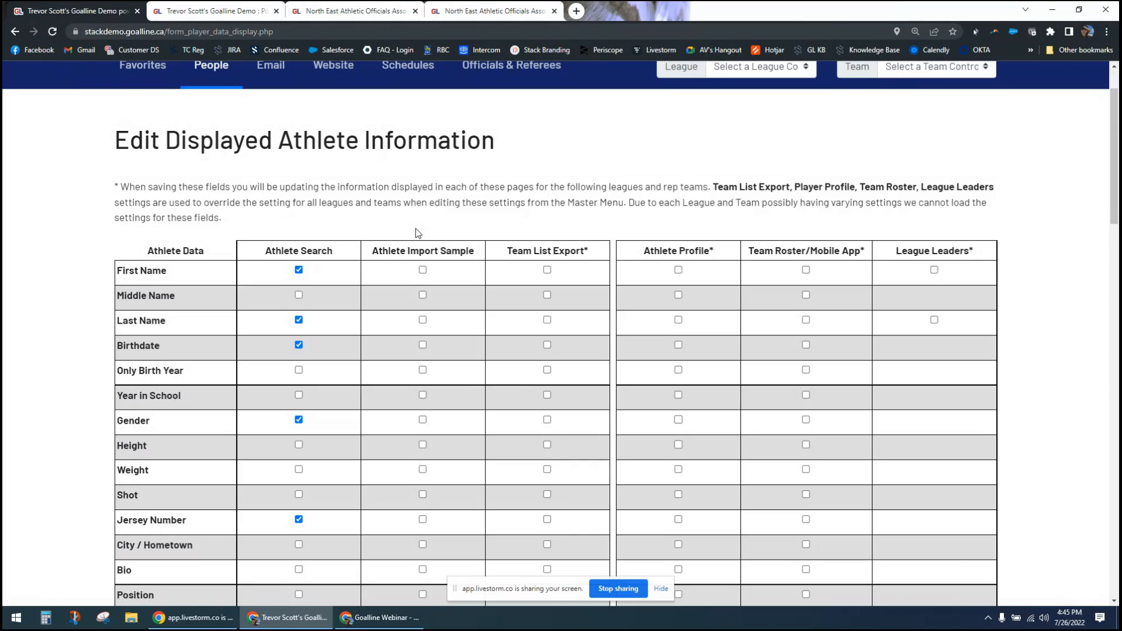
left_click_drag(1115, 148, 1085, 99)
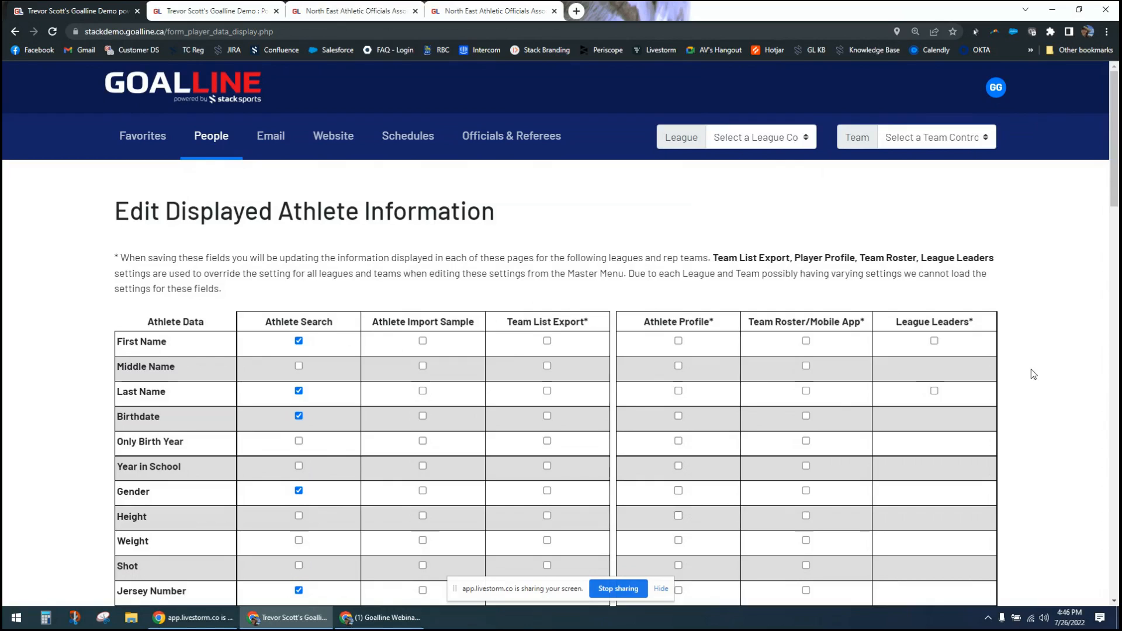
- Examine the athlete data options across all display columns and point out the Only Birth Year field
scroll(1034, 375, "down", 5)
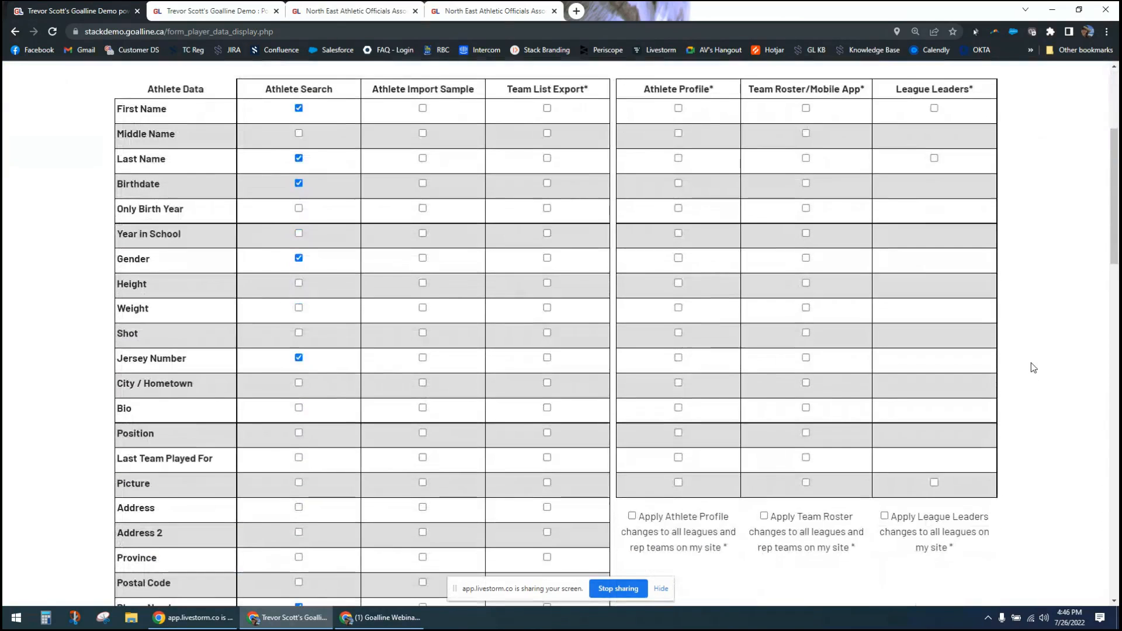
scroll(1034, 367, "up", 1)
scroll(169, 562, "down", 2)
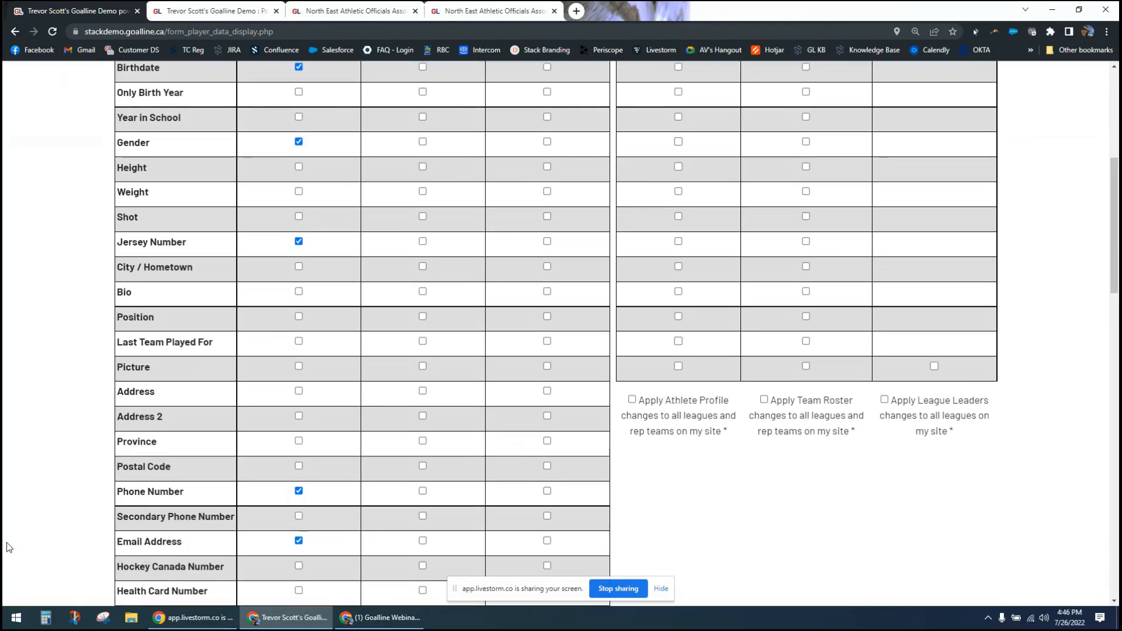
scroll(9, 546, "down", 1)
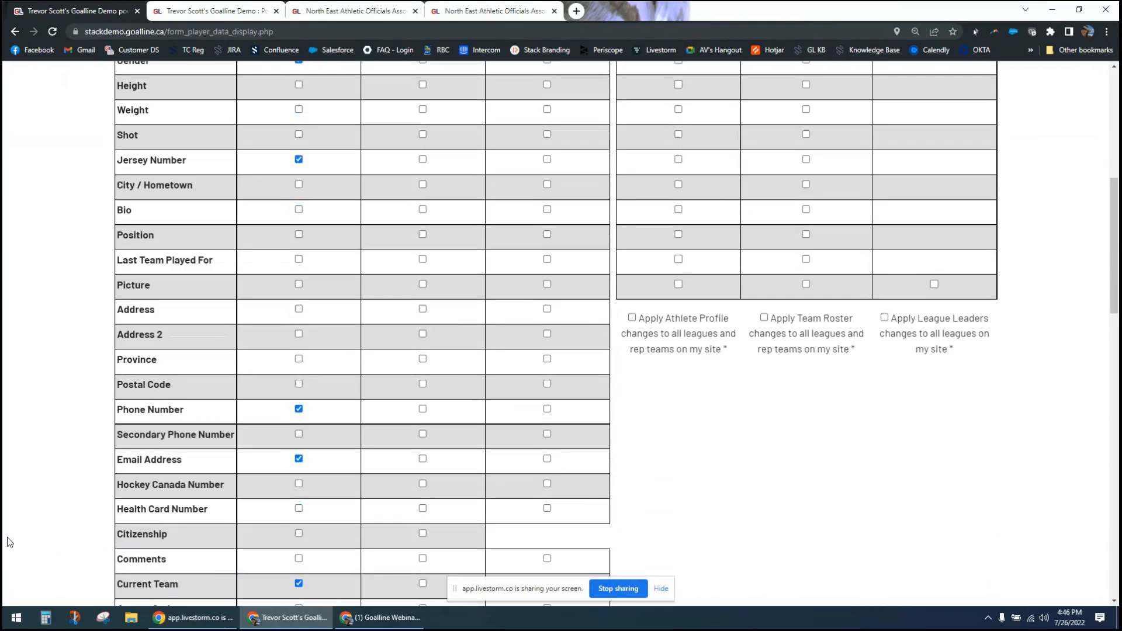
scroll(7, 538, "down", 1)
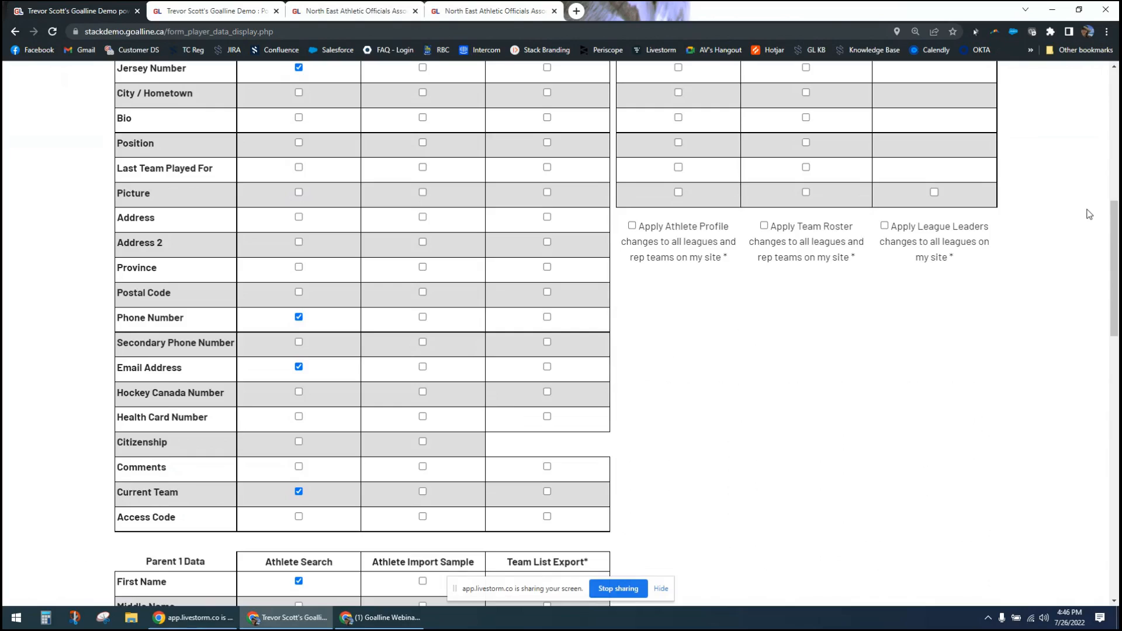
scroll(1090, 214, "up", 1)
scroll(1090, 214, "up", 3)
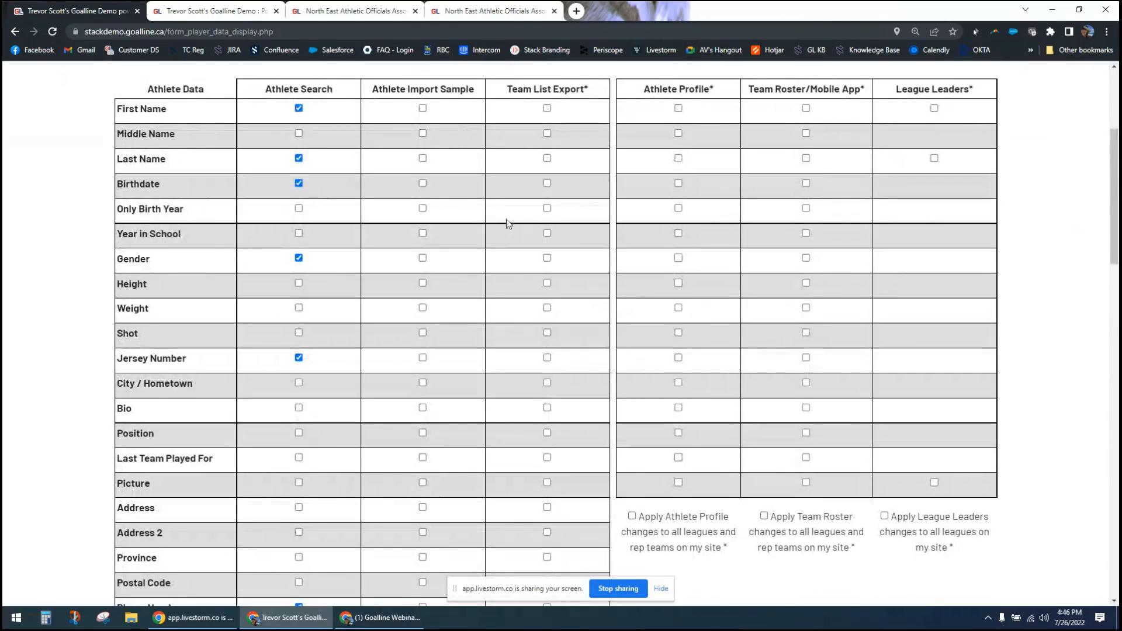
left_click_drag(146, 208, 174, 209)
left_click(58, 207)
scroll(71, 248, "up", 4)
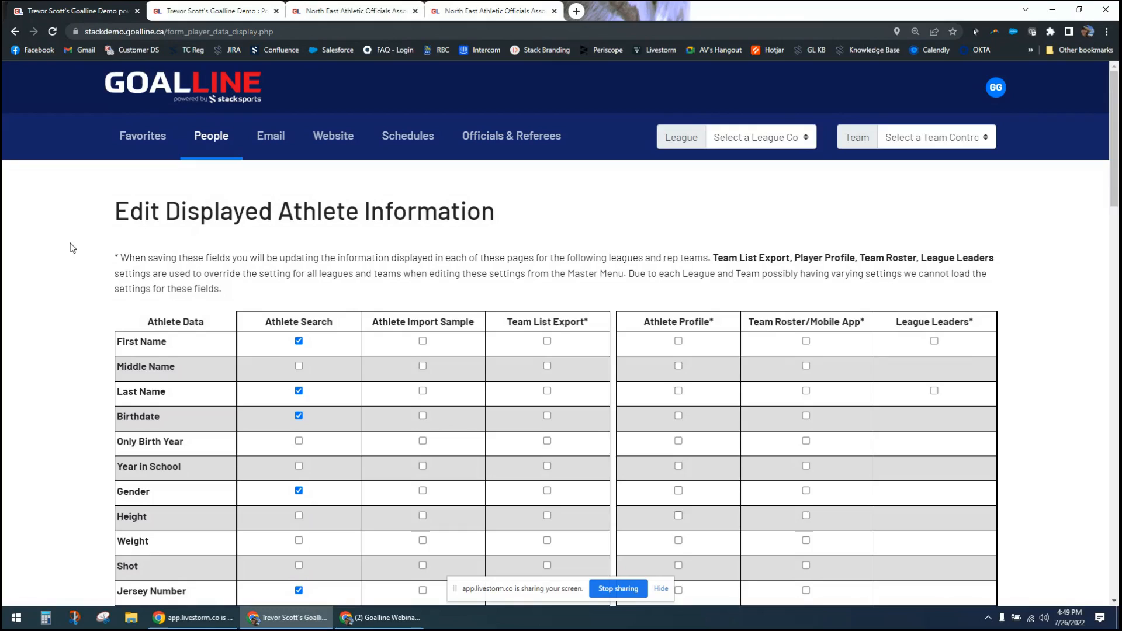
- Switch to the North East Athletic Officials site and open an existing team administrator's record through Manage Website Admins
left_click(462, 11)
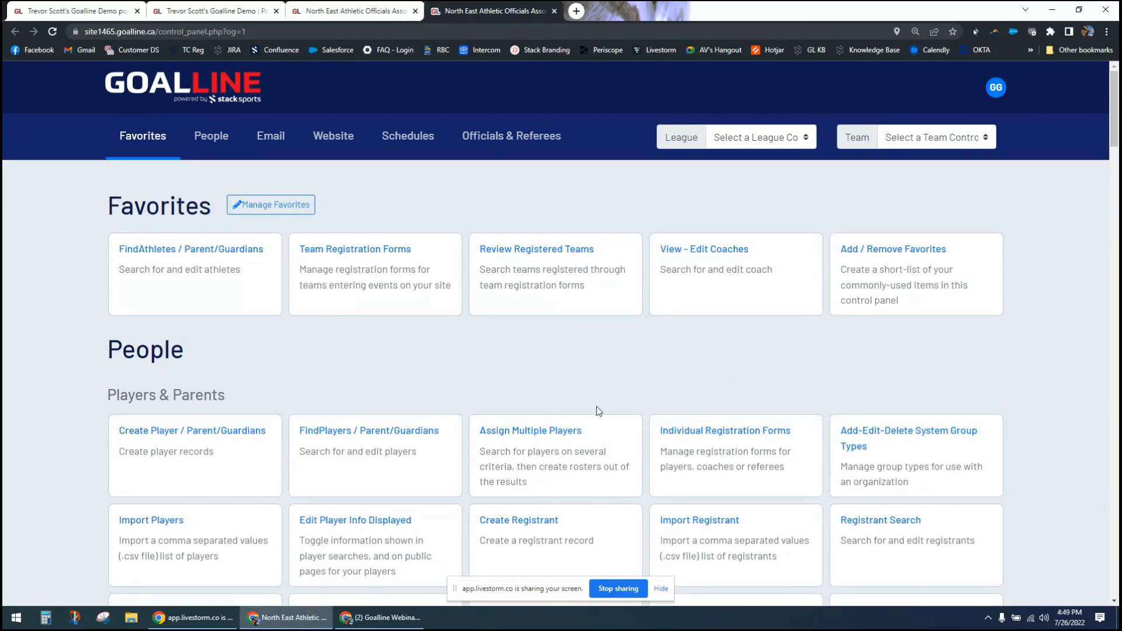
scroll(654, 487, "down", 5)
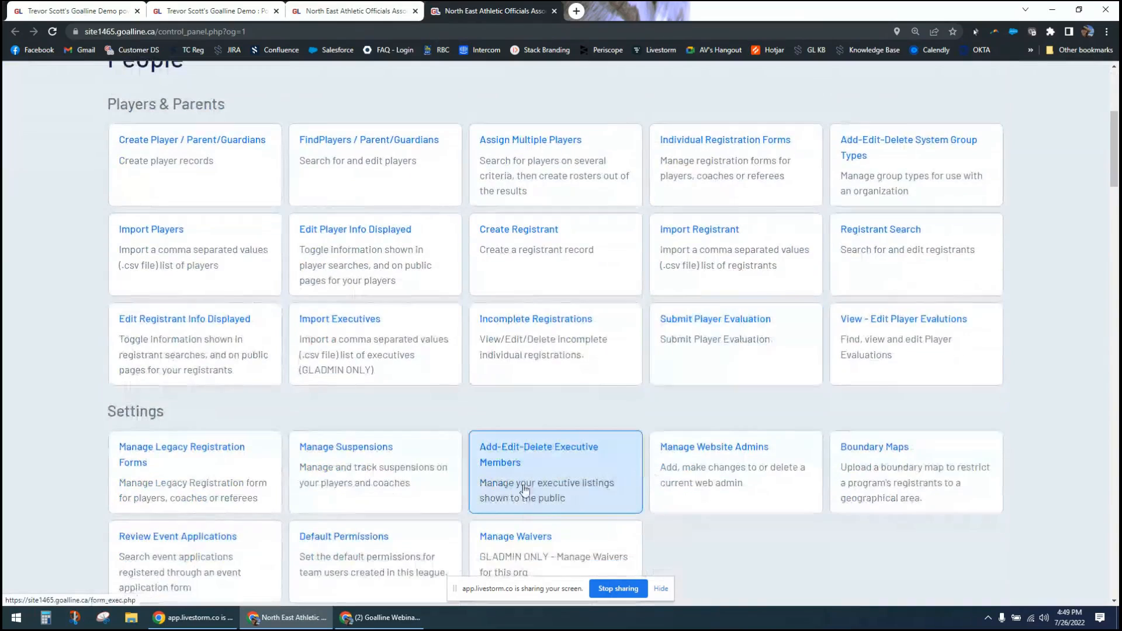
left_click(709, 466)
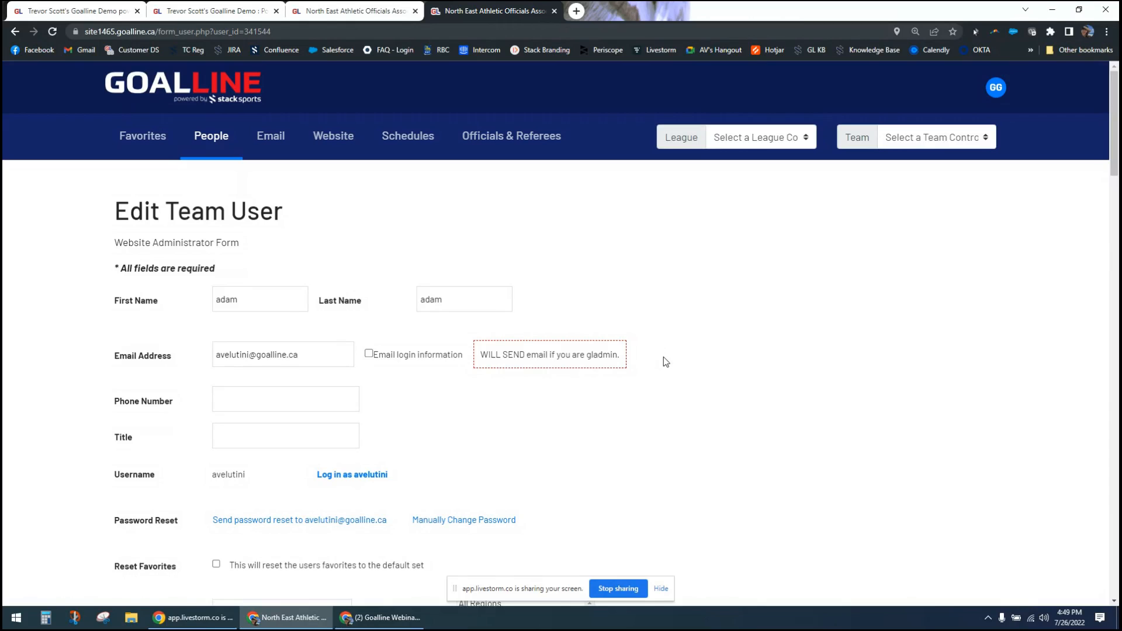
- Select Baseball Tournament Demo site and then Edmonton in the team administrator's Region Permissions
scroll(665, 362, "down", 4)
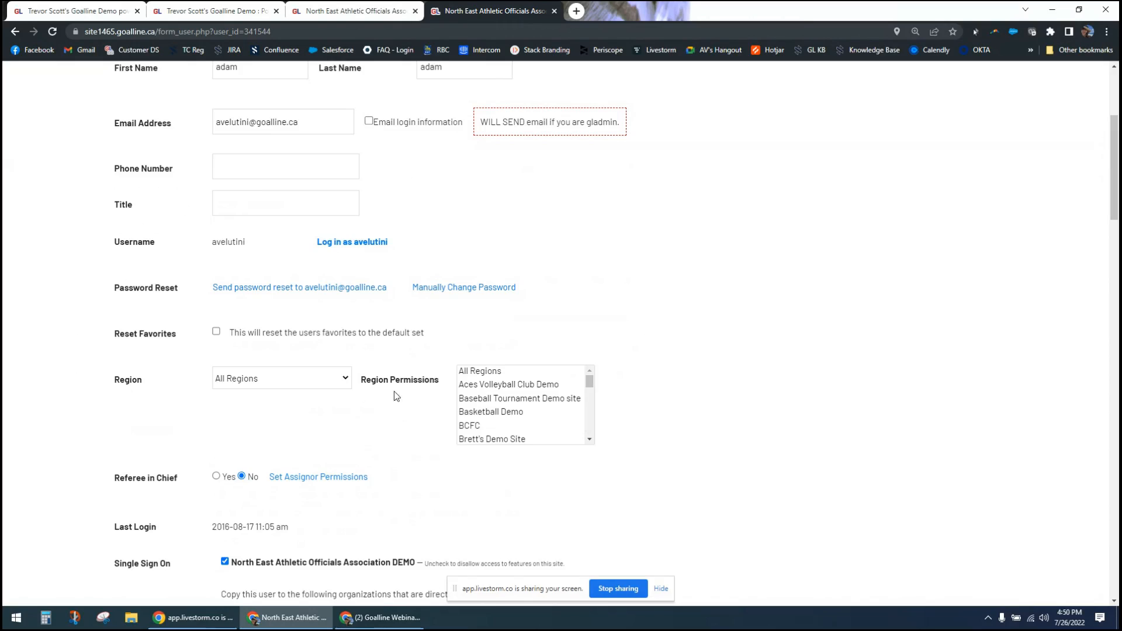
left_click(487, 400)
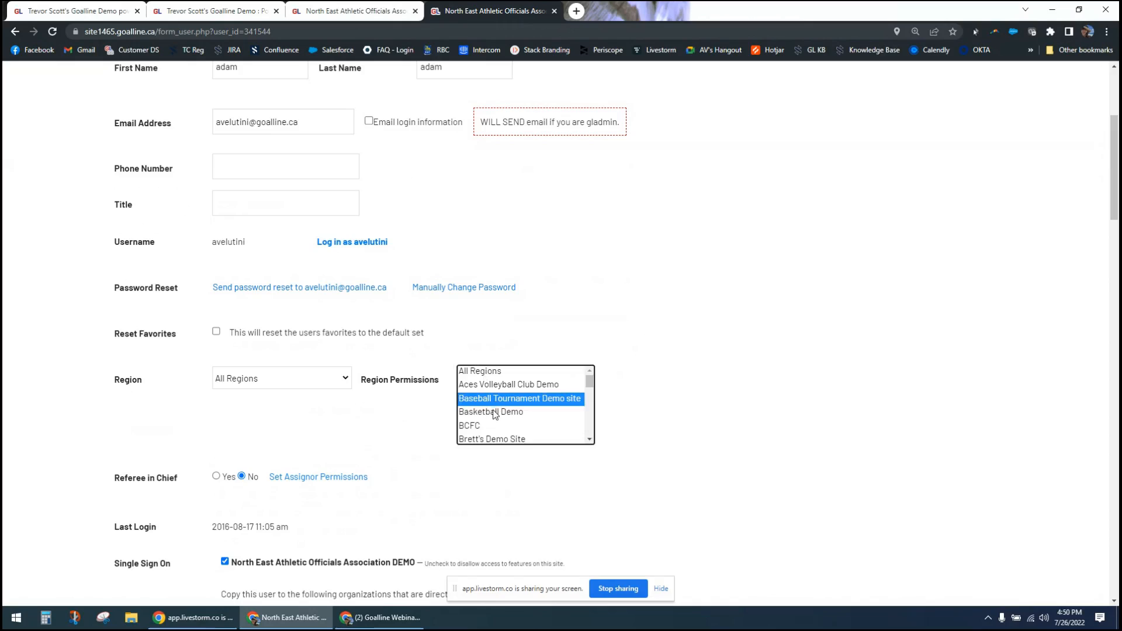
scroll(484, 421, "down", 2)
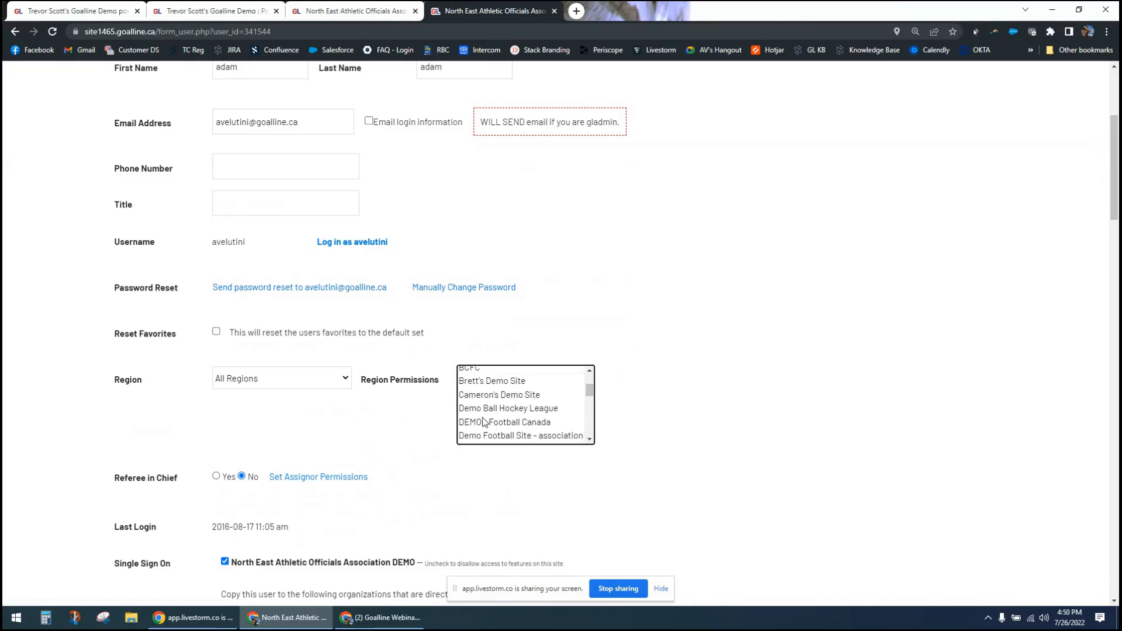
scroll(483, 421, "down", 2)
left_click(495, 433)
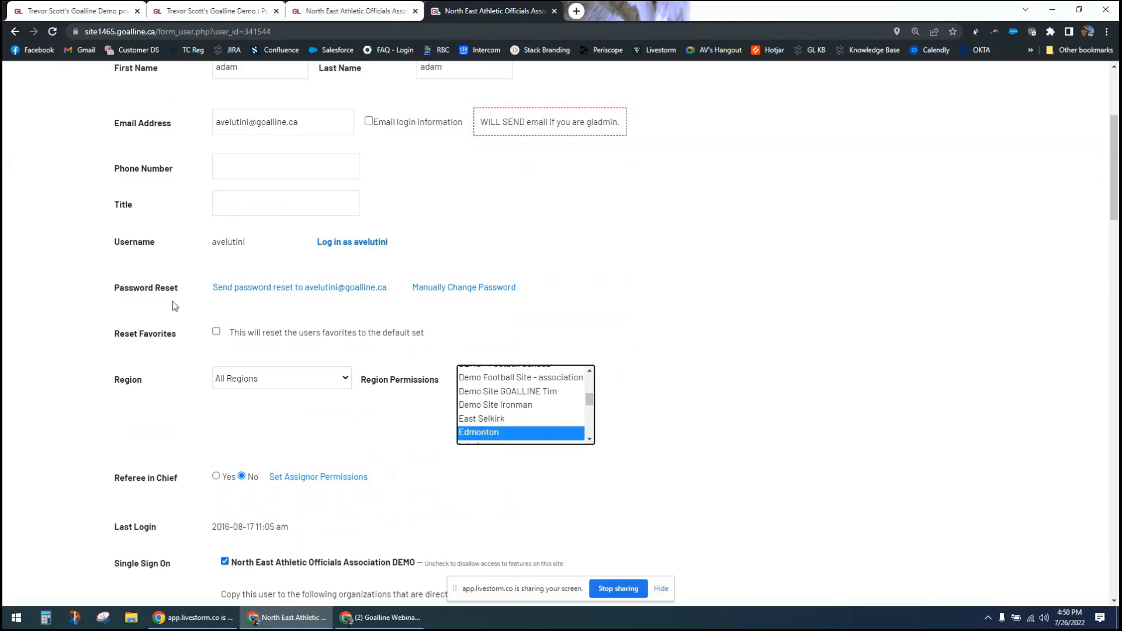
- Review the administrator's Association Wide security access, pointing out the People Tools permissions, and return to the region settings
scroll(88, 385, "down", 4)
scroll(89, 388, "down", 8)
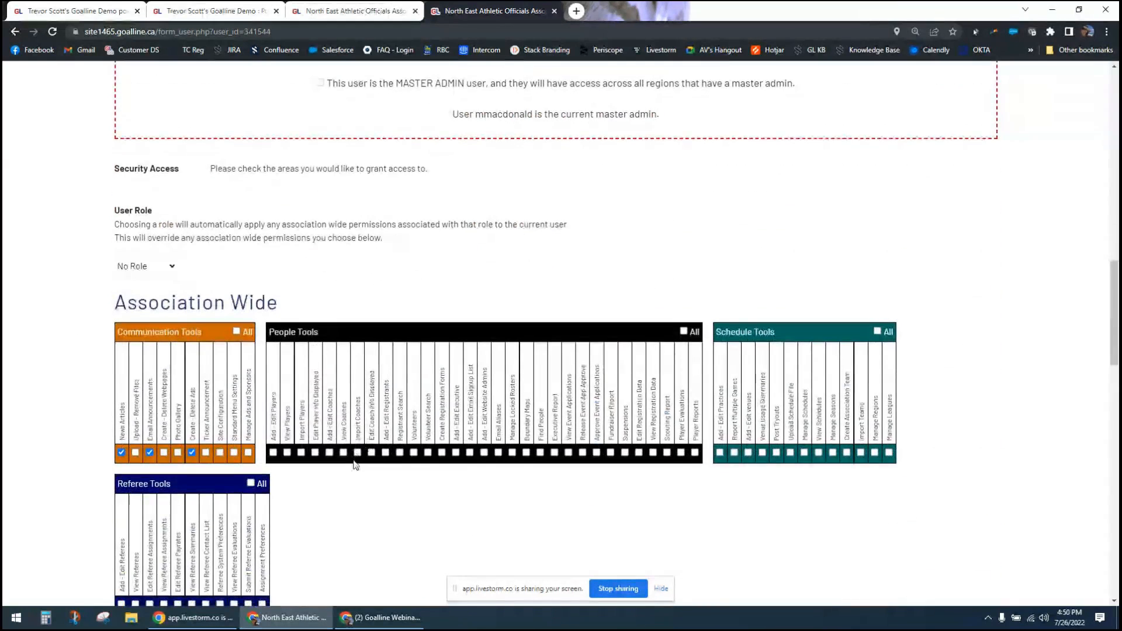
left_click(357, 453)
scroll(707, 166, "up", 7)
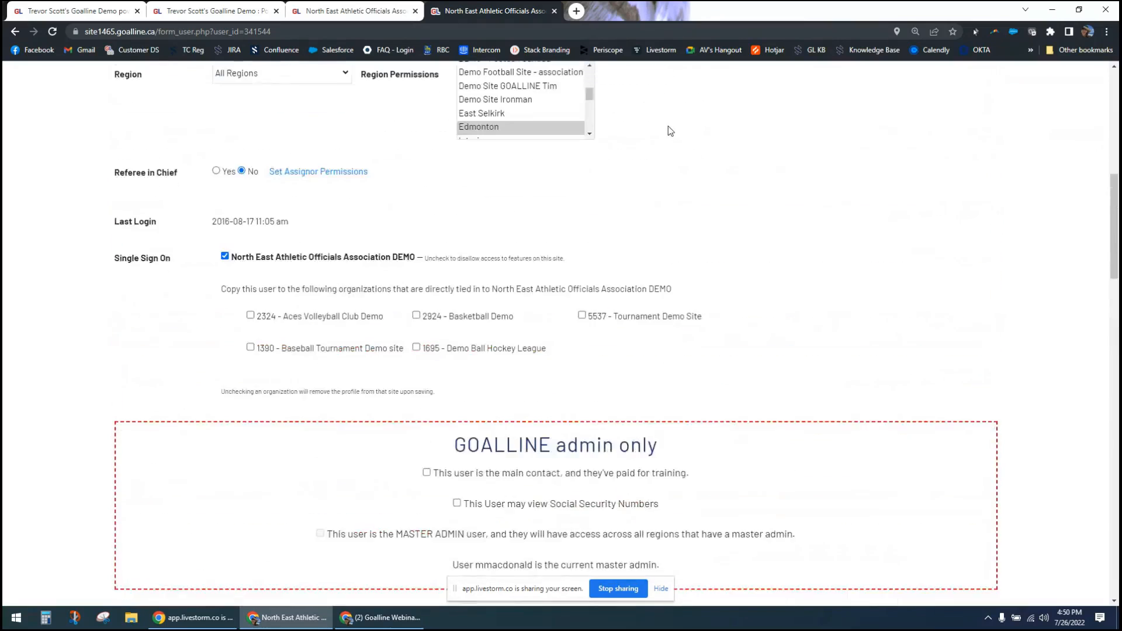
scroll(671, 131, "up", 3)
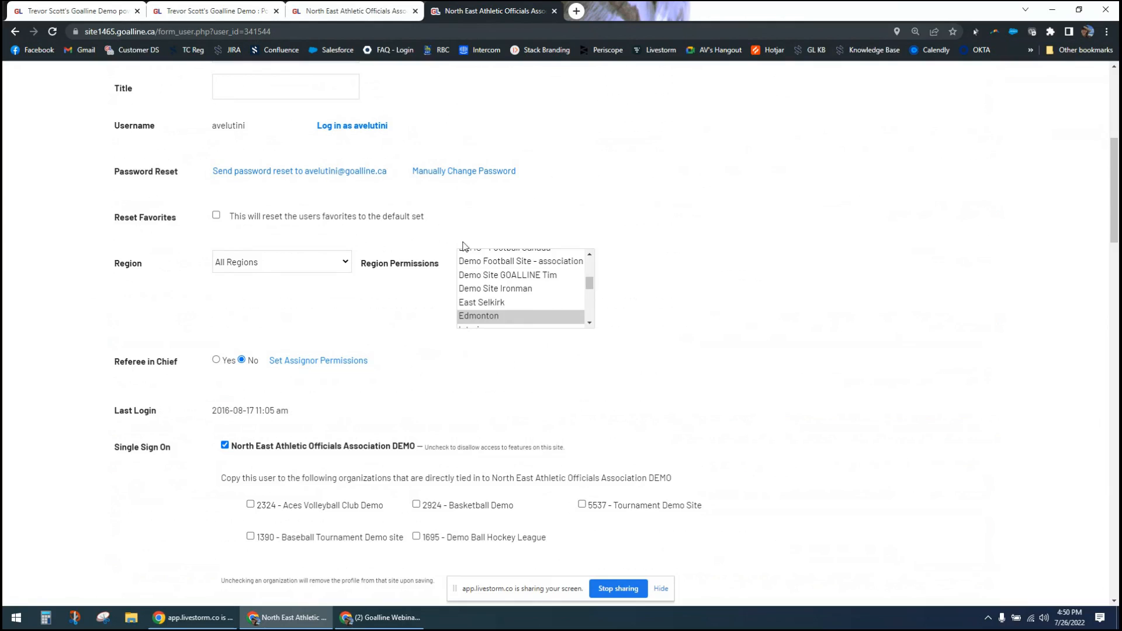
- Select BCFC in the administrator's Region Permissions and look through the available Region choices, leaving All Regions selected
left_click_drag(591, 287, 590, 263)
left_click(572, 283)
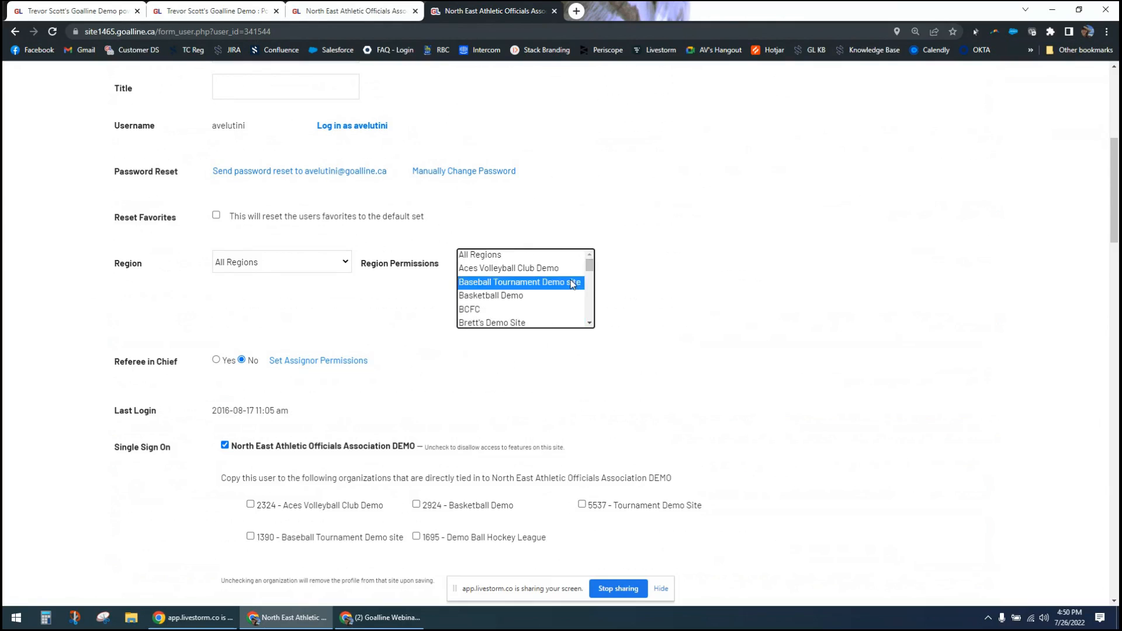
left_click(508, 312)
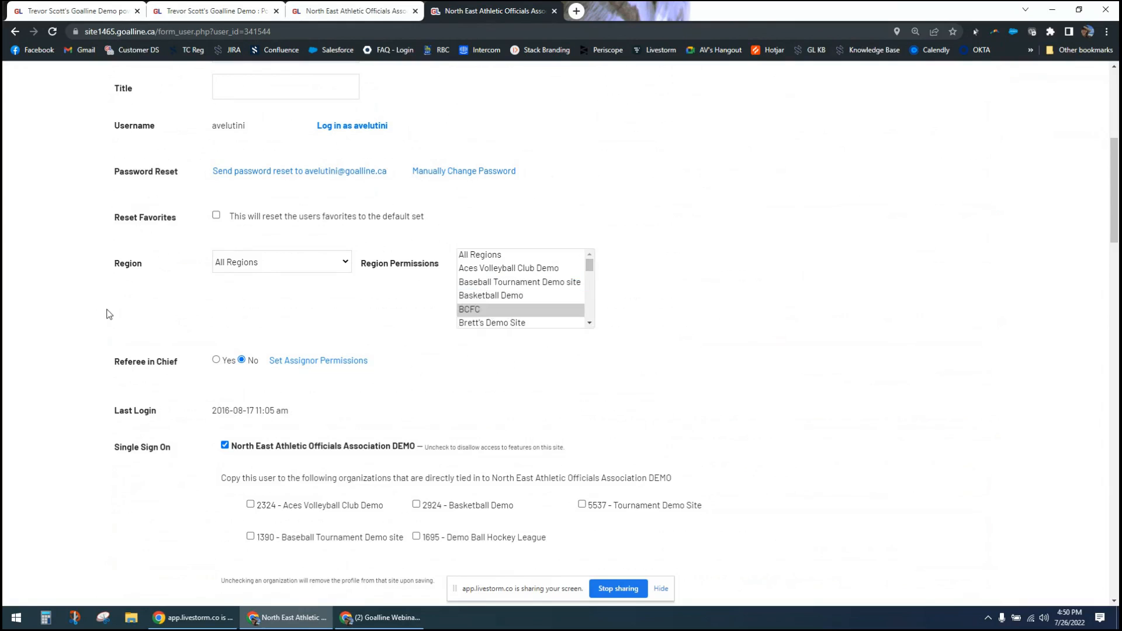
left_click(255, 266)
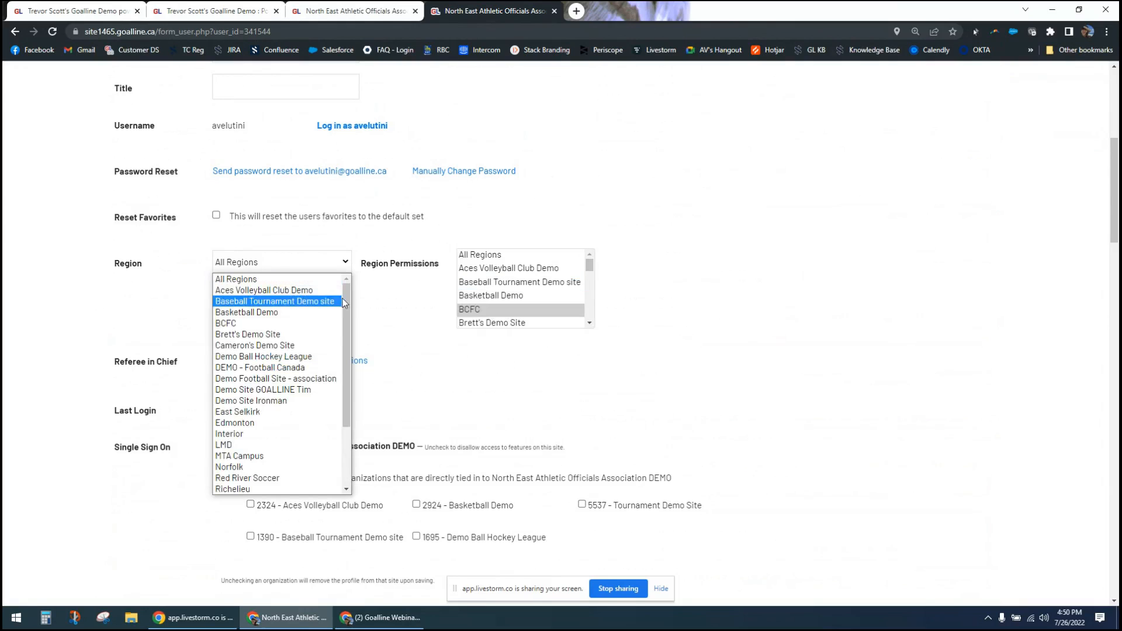
left_click_drag(346, 300, 348, 367)
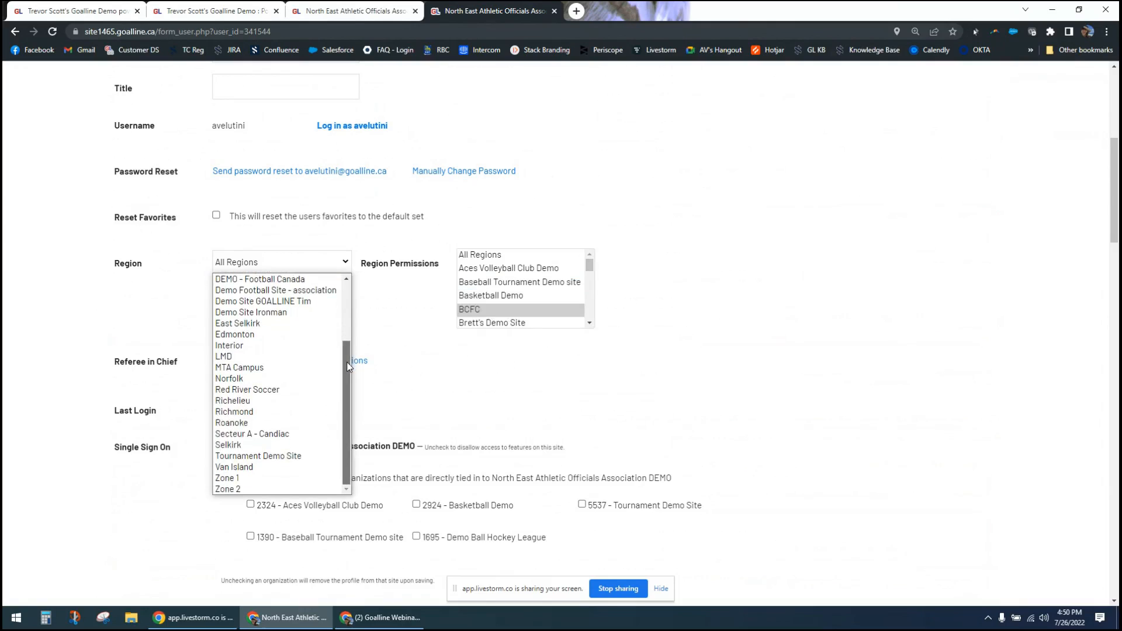
left_click(414, 368)
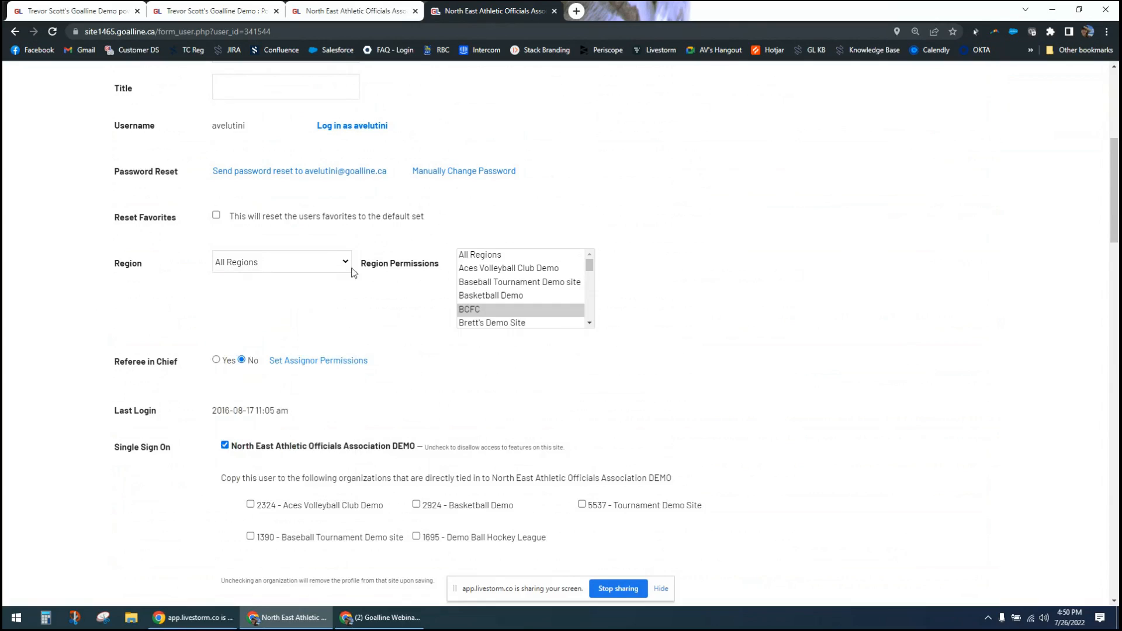
- Return to Edit Displayed Athlete Information and examine the note on overriding league and team settings and the public display columns
left_click(62, 10)
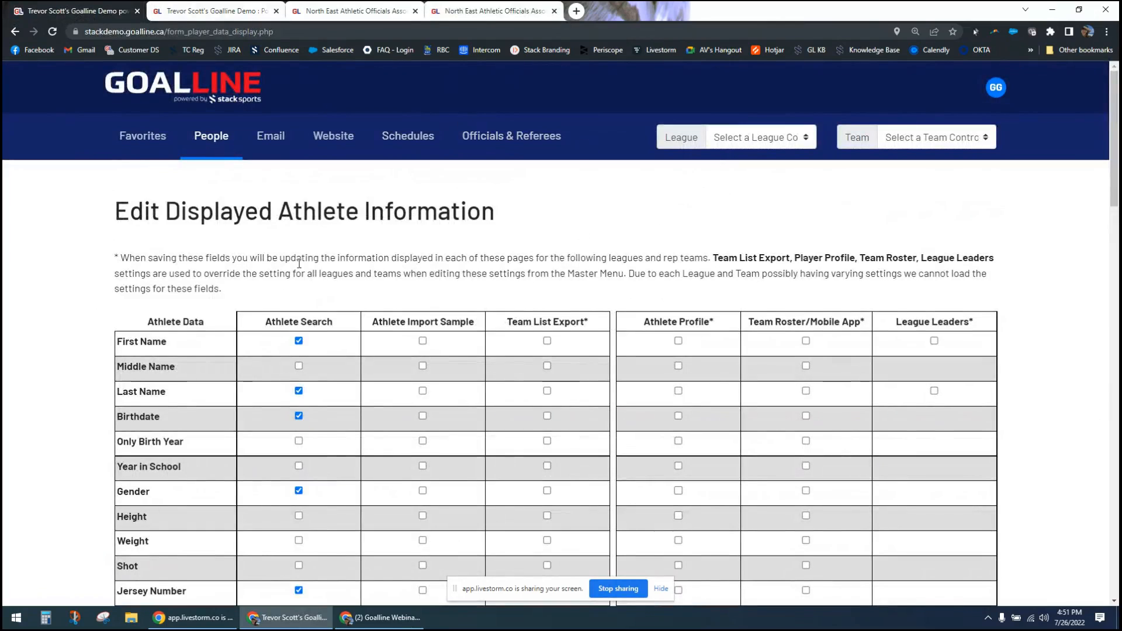
left_click_drag(321, 272, 808, 296)
left_click(794, 295)
scroll(794, 294, "down", 5)
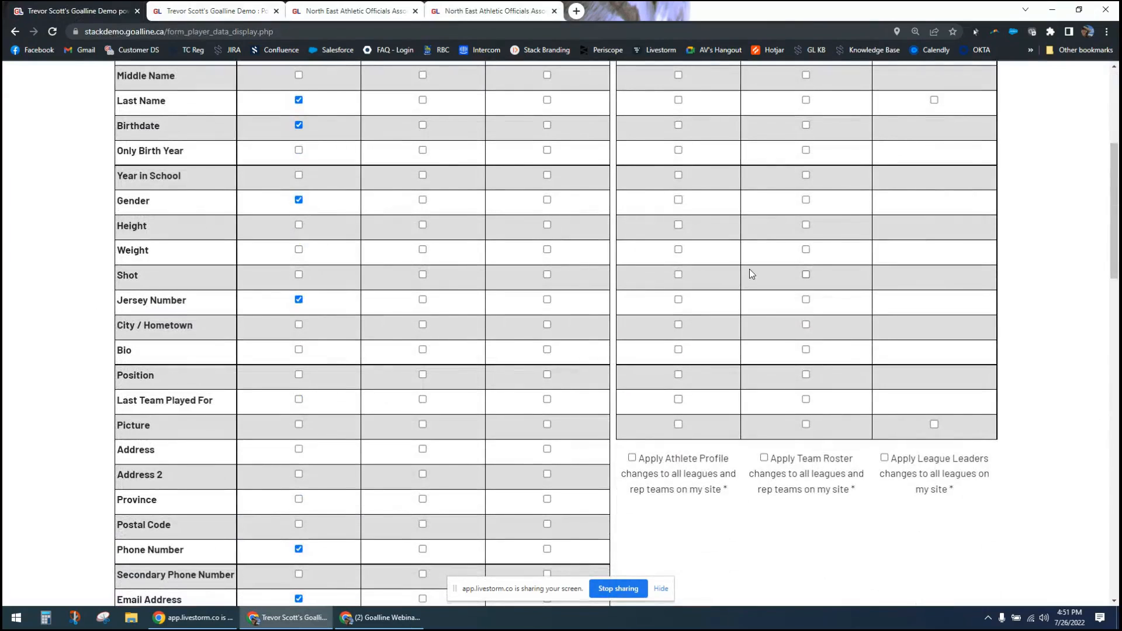
- Open the Georgian Bay U18 league statistics on the public demo site and show the 2021-22 Regular Season leaders
left_click(216, 9)
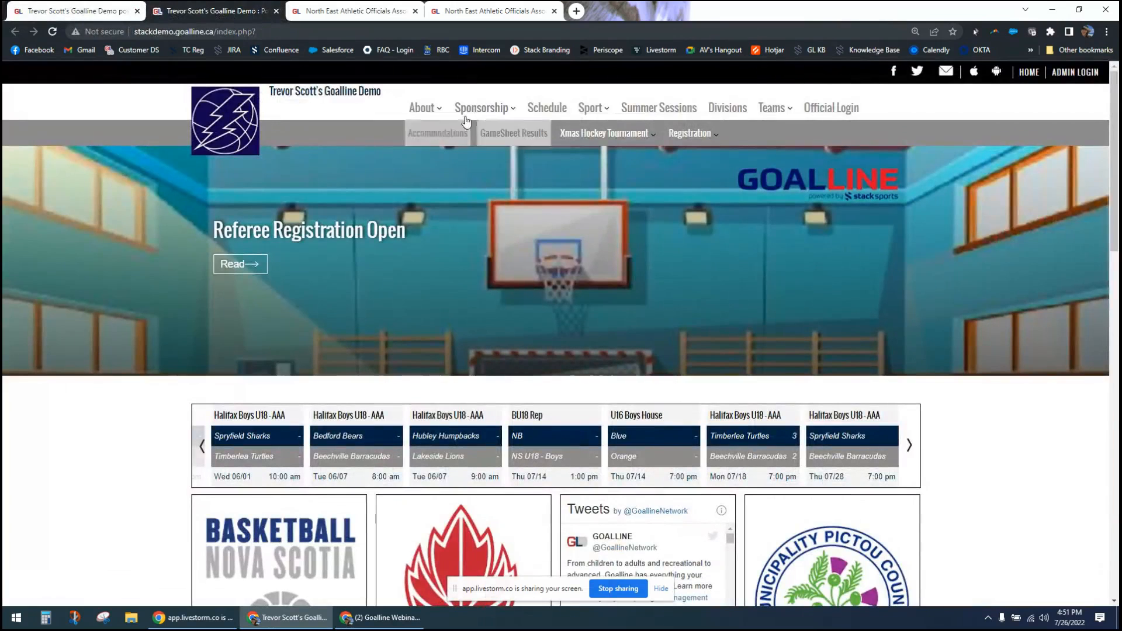
mouse_move(595, 117)
mouse_move(602, 151)
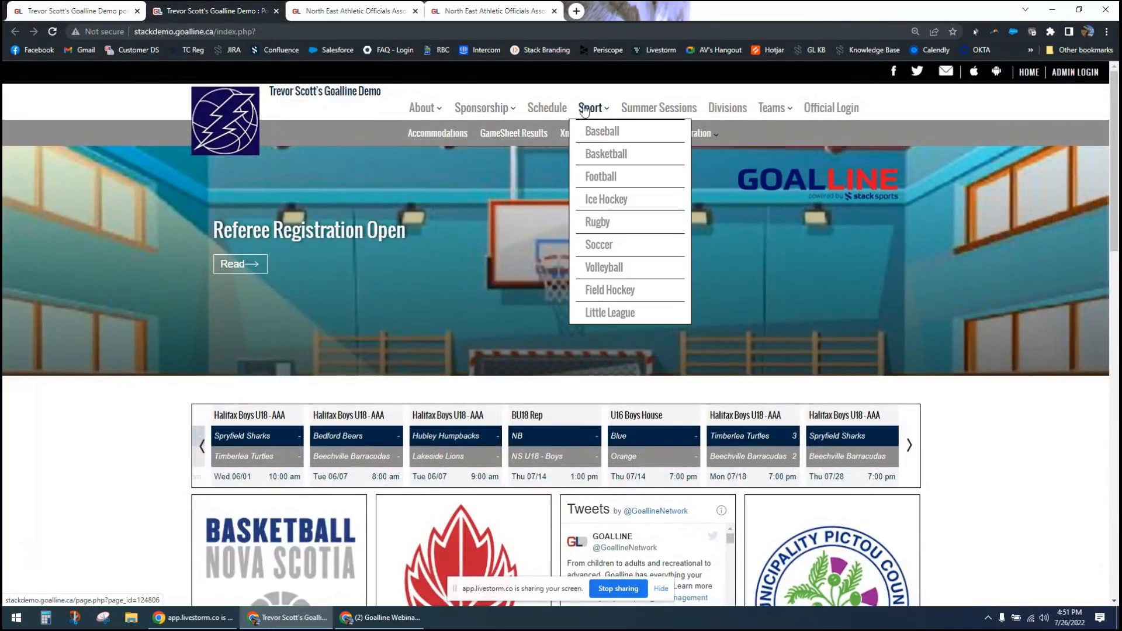
left_click(714, 193)
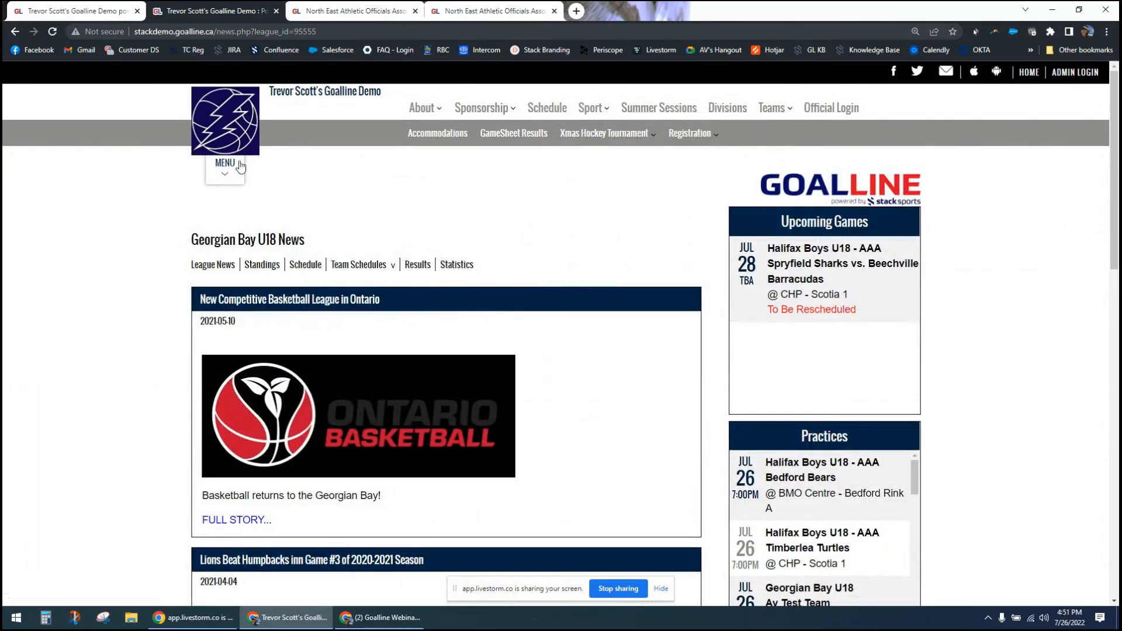
left_click(451, 265)
left_click(305, 294)
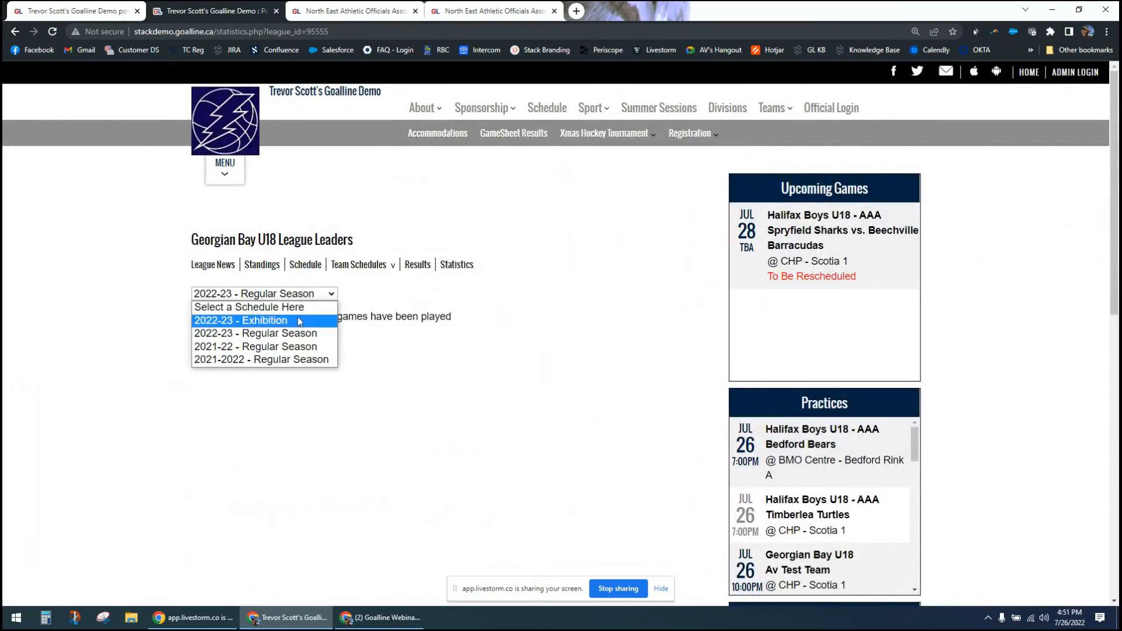
left_click(284, 345)
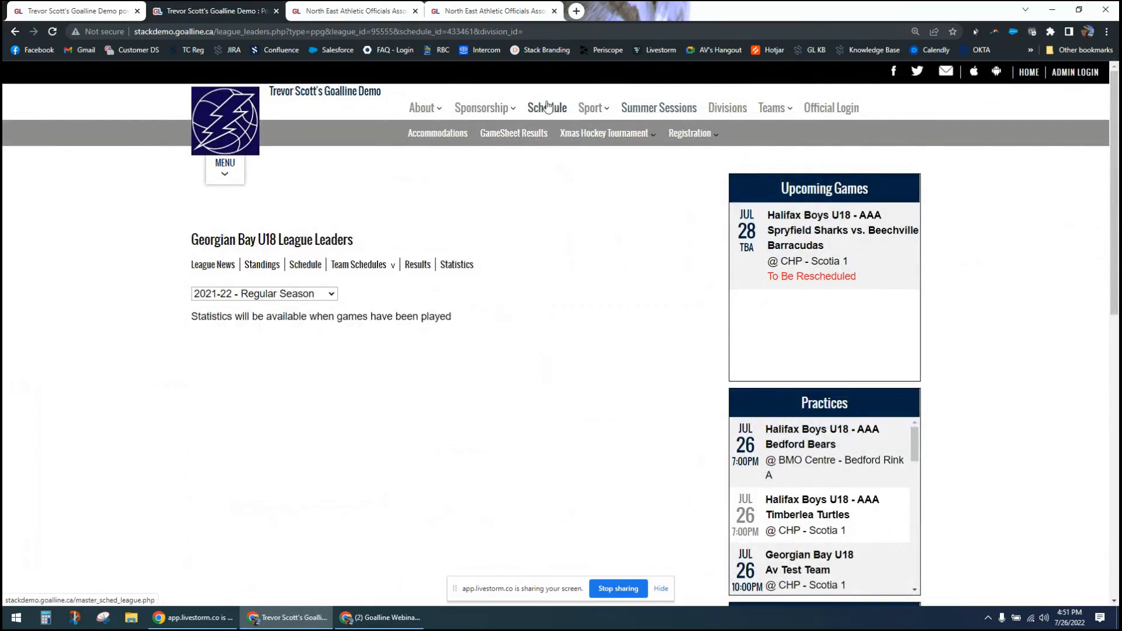
- Switch to the North East Athletic Officials public site and open the statistics of the hockey division's Women - Hurricane Inlet League
left_click(471, 10)
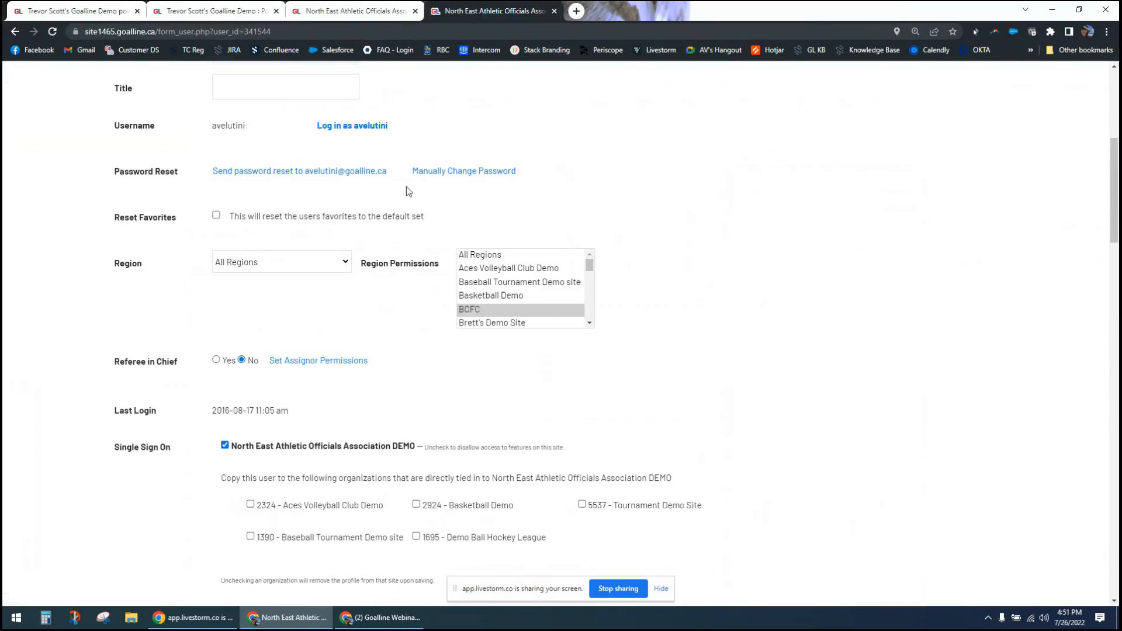
left_click(374, 17)
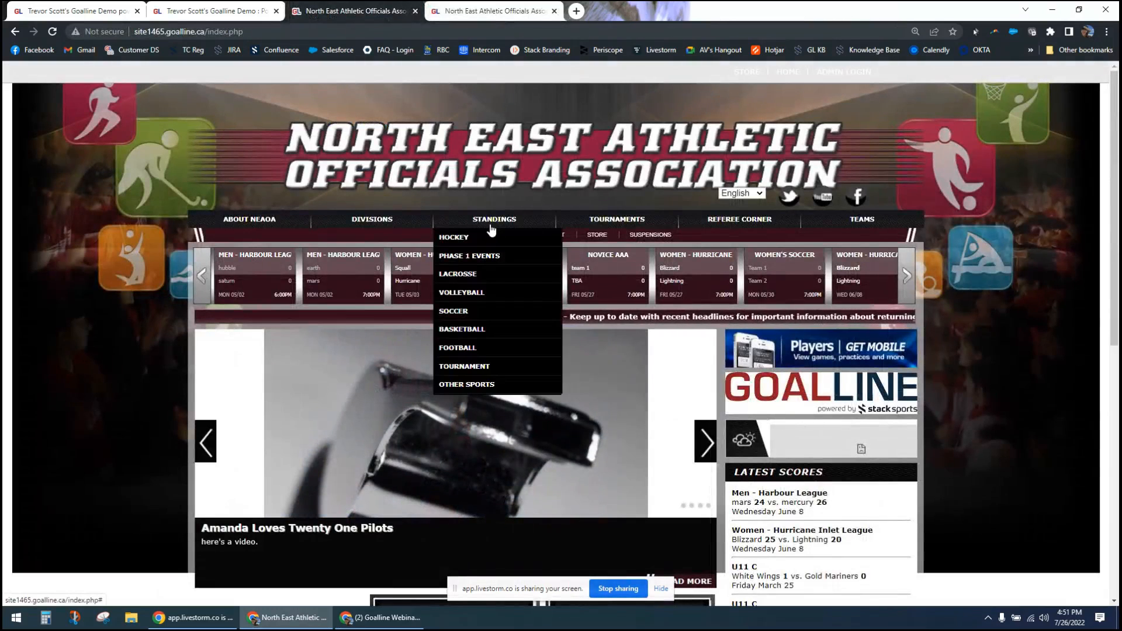
mouse_move(520, 229)
mouse_move(372, 222)
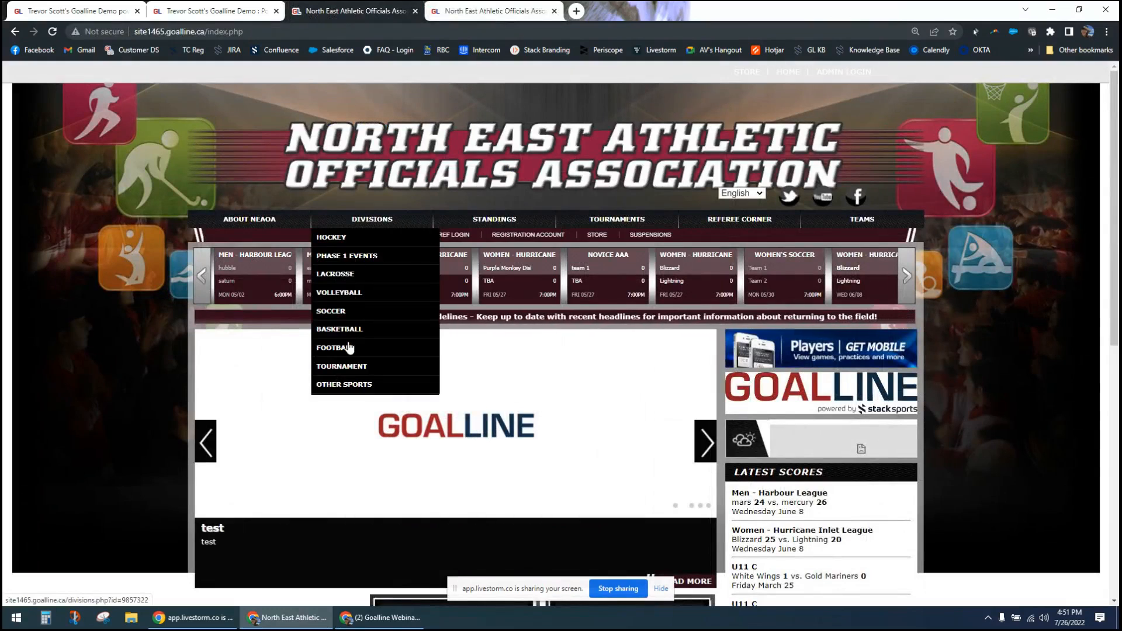
left_click(331, 236)
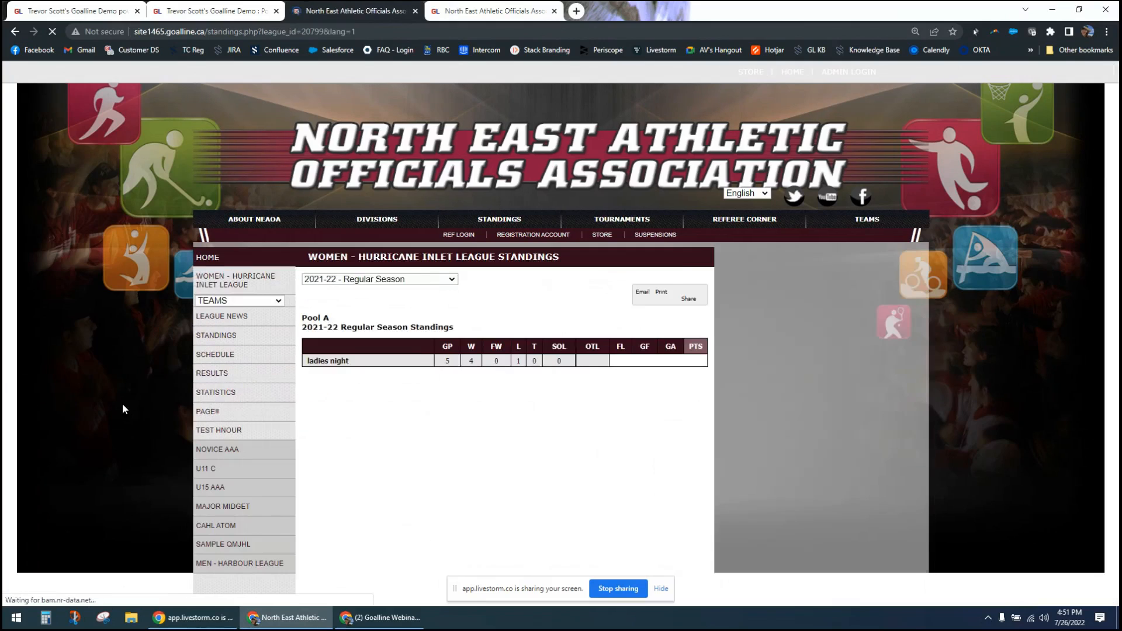
left_click(220, 397)
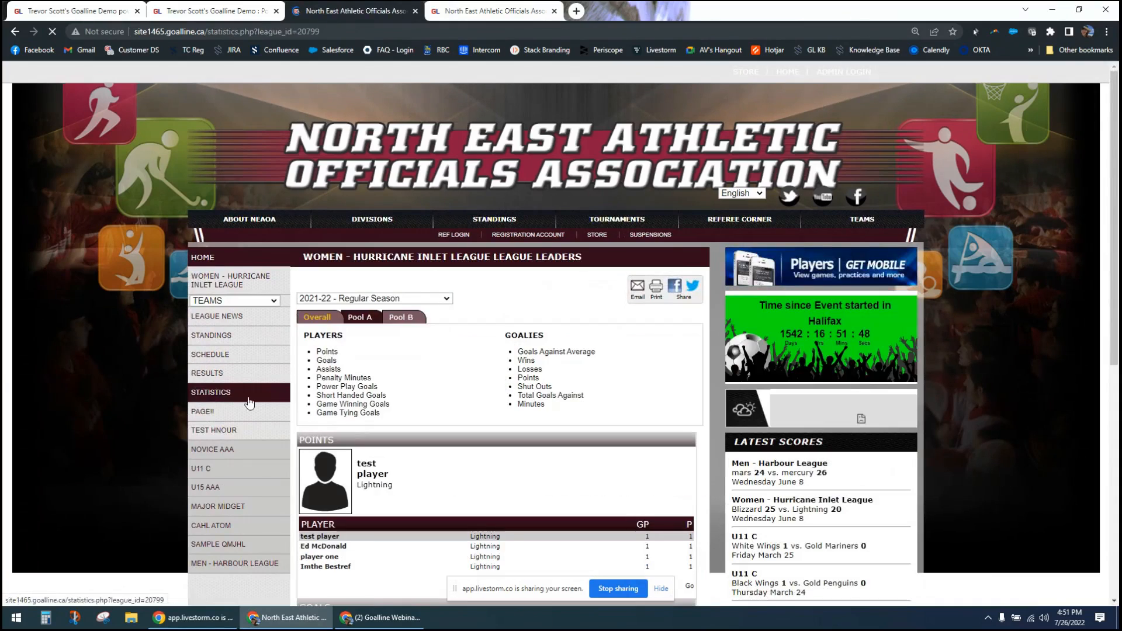
- Open the public profile of the second player in the Points leaders list and examine the displayed information and statistics
scroll(146, 418, "down", 2)
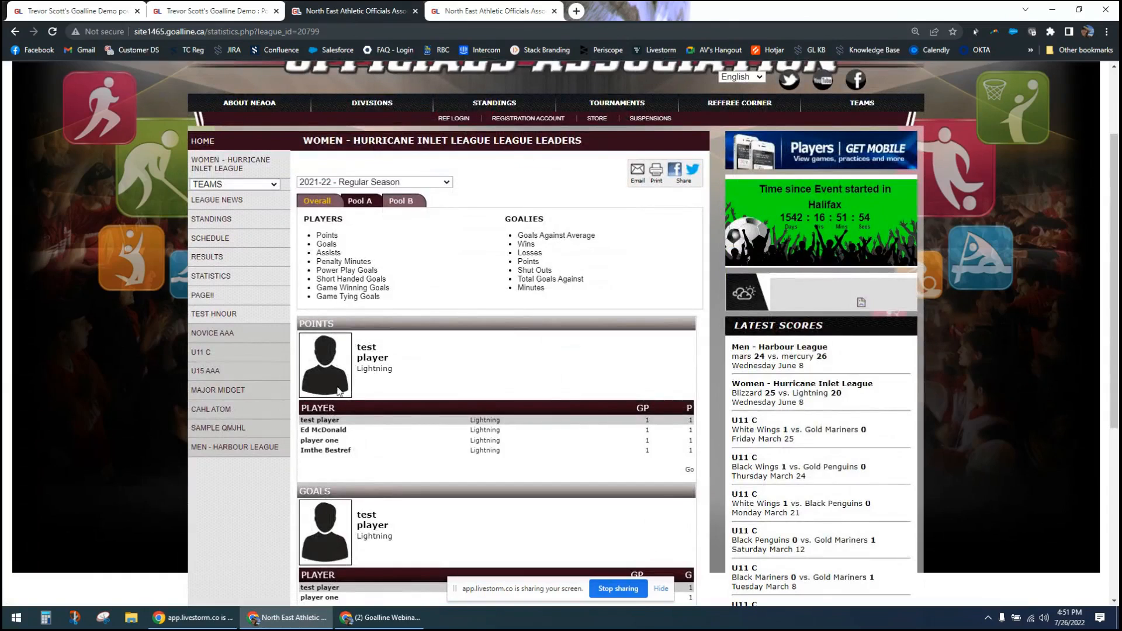
left_click(322, 432)
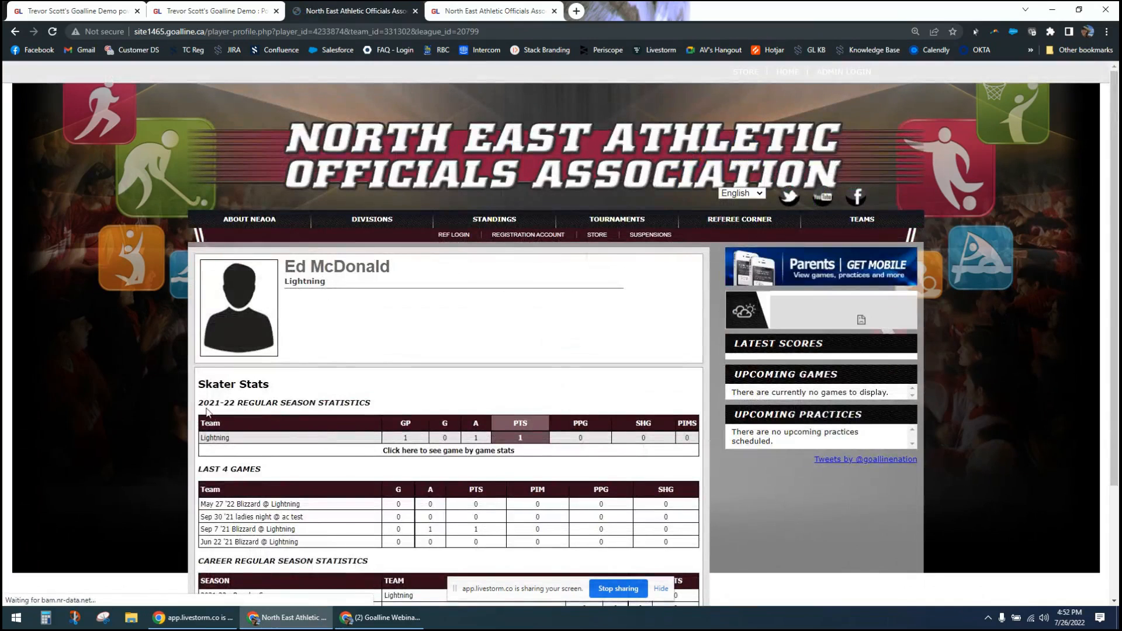
scroll(204, 405, "down", 2)
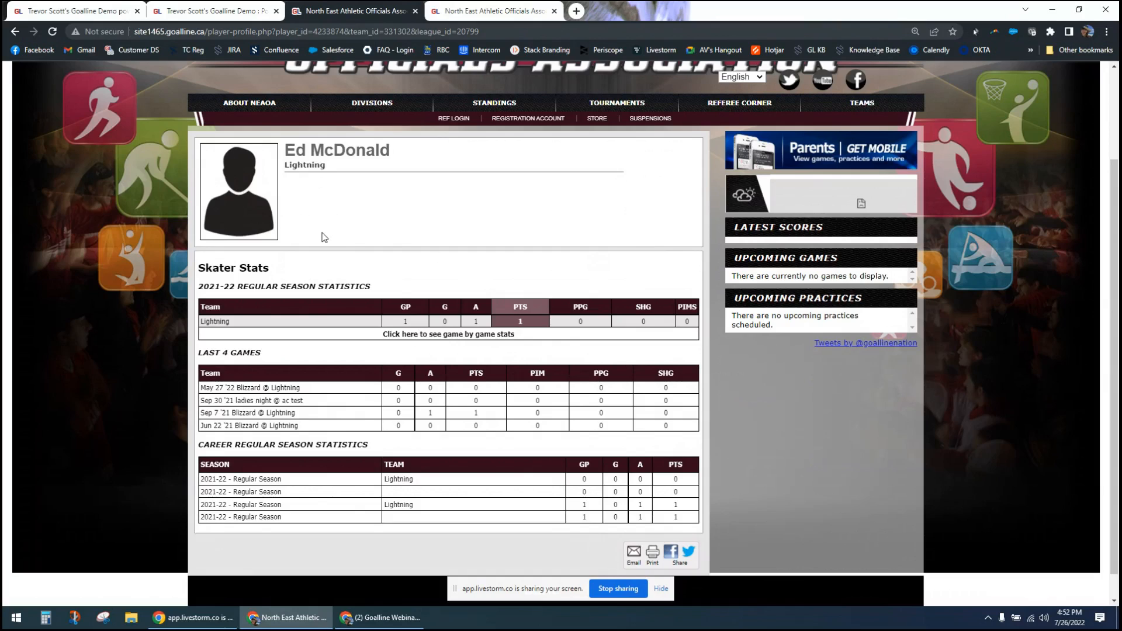
scroll(325, 237, "up", 2)
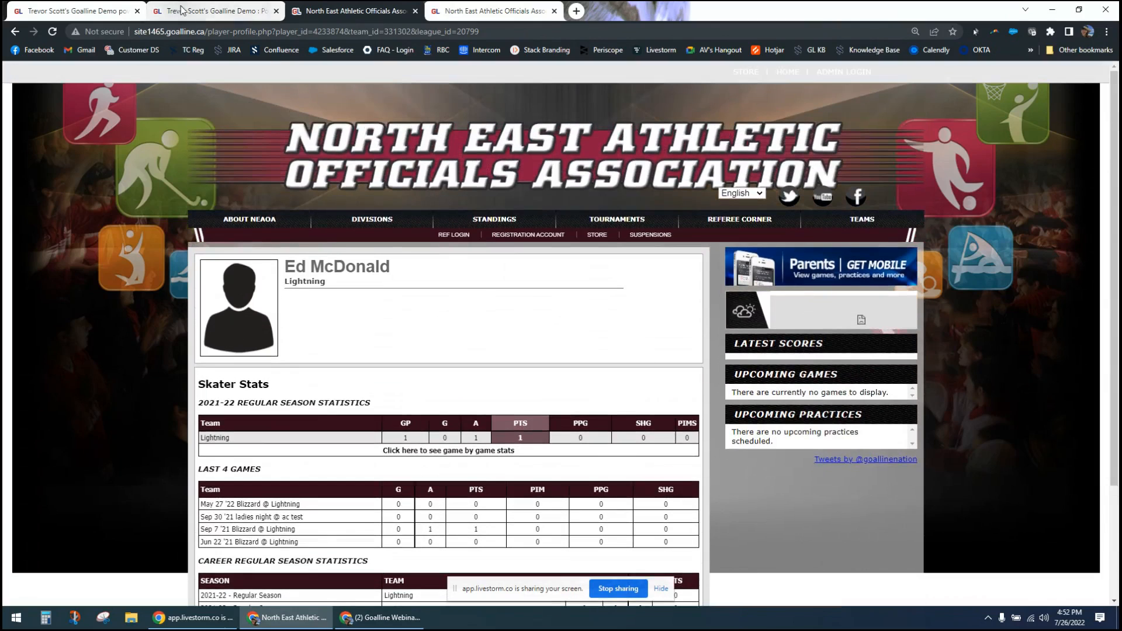
- Return to the demo site's Edit Displayed Athlete Information page, review its columns, and open the Find Athletes / Parents search
left_click(183, 10)
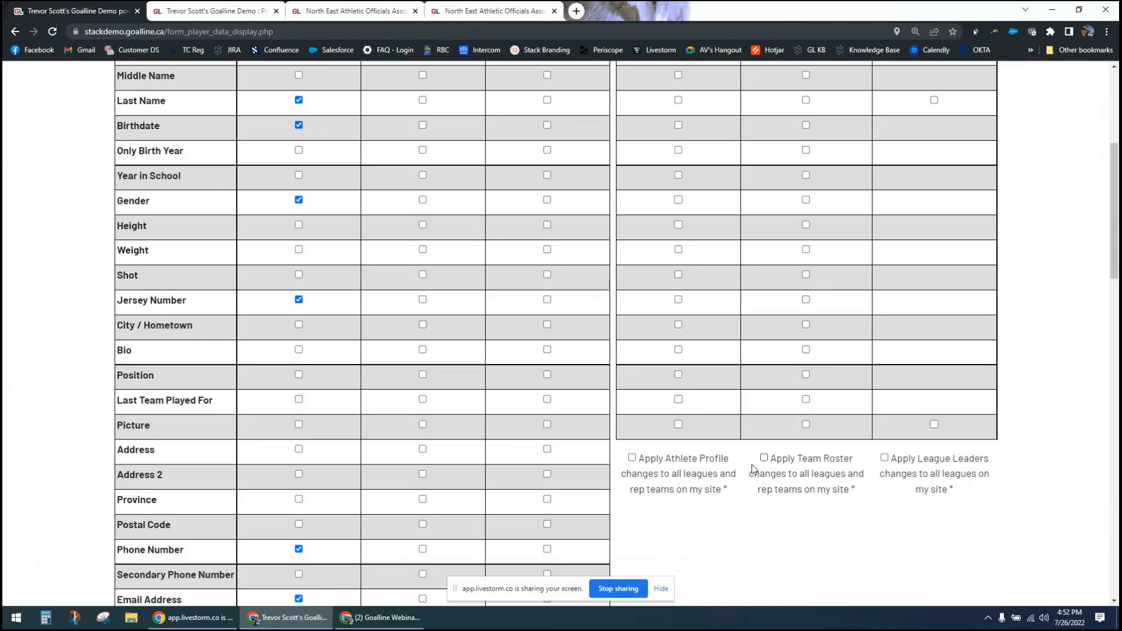
scroll(751, 465, "up", 5)
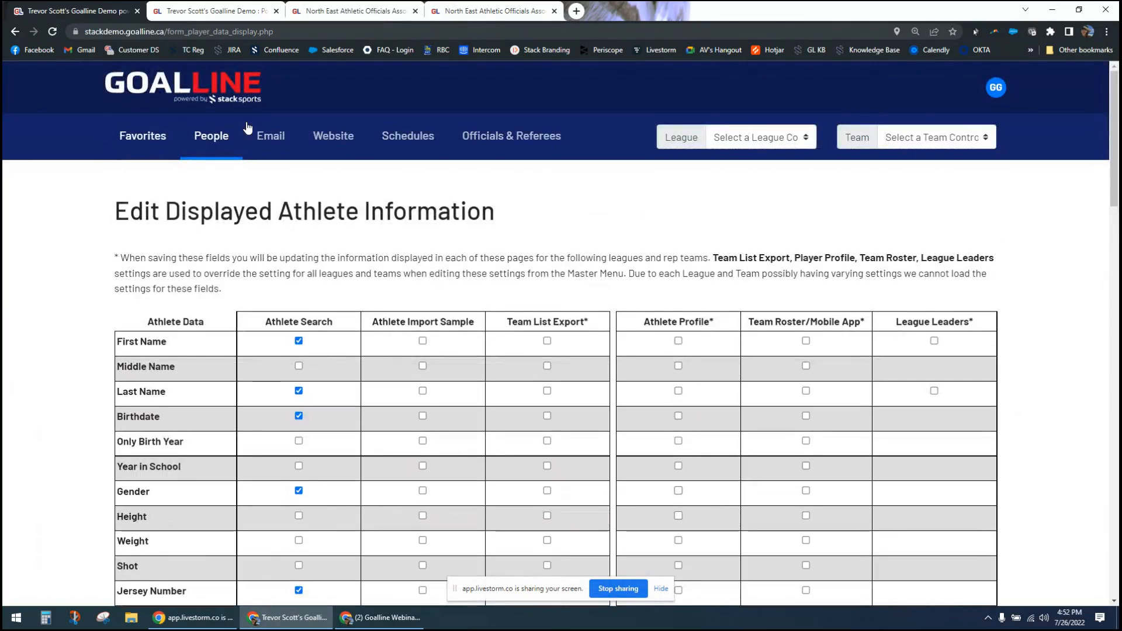
left_click(235, 100)
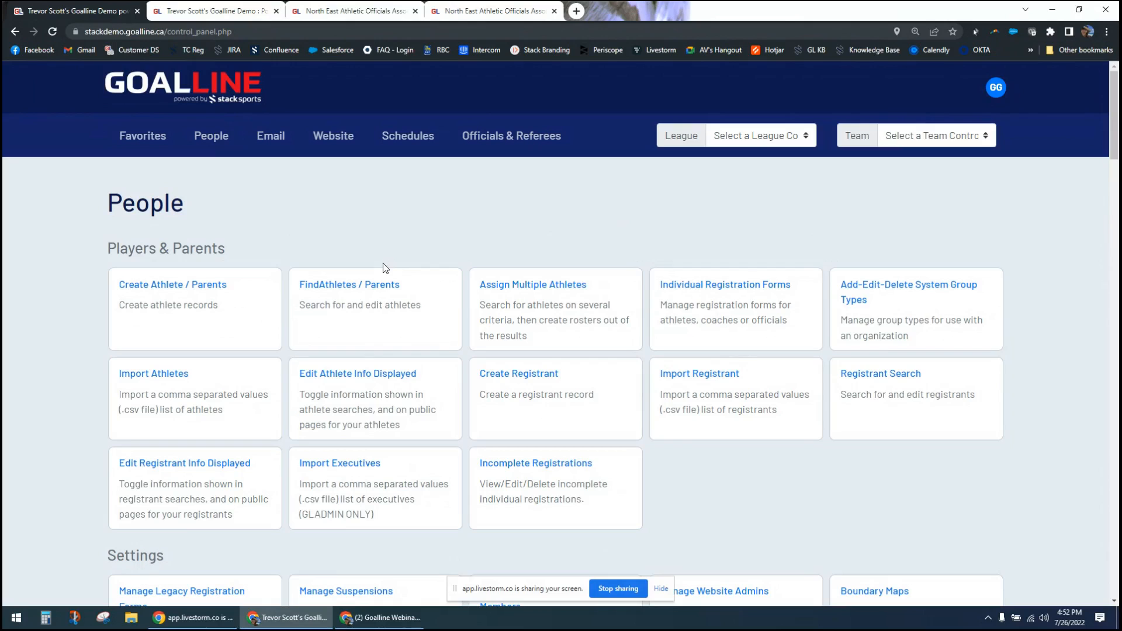
left_click(332, 291)
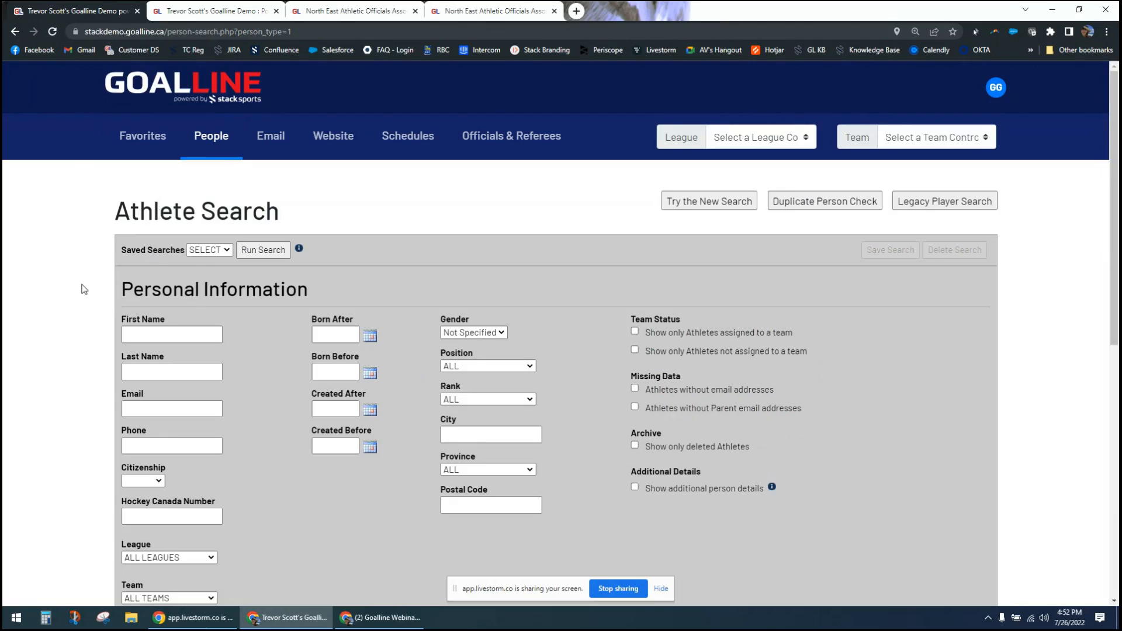
- Point out the Additional Details option, review the Registration Information filters, and run the athlete search without extra criteria
scroll(84, 289, "down", 2)
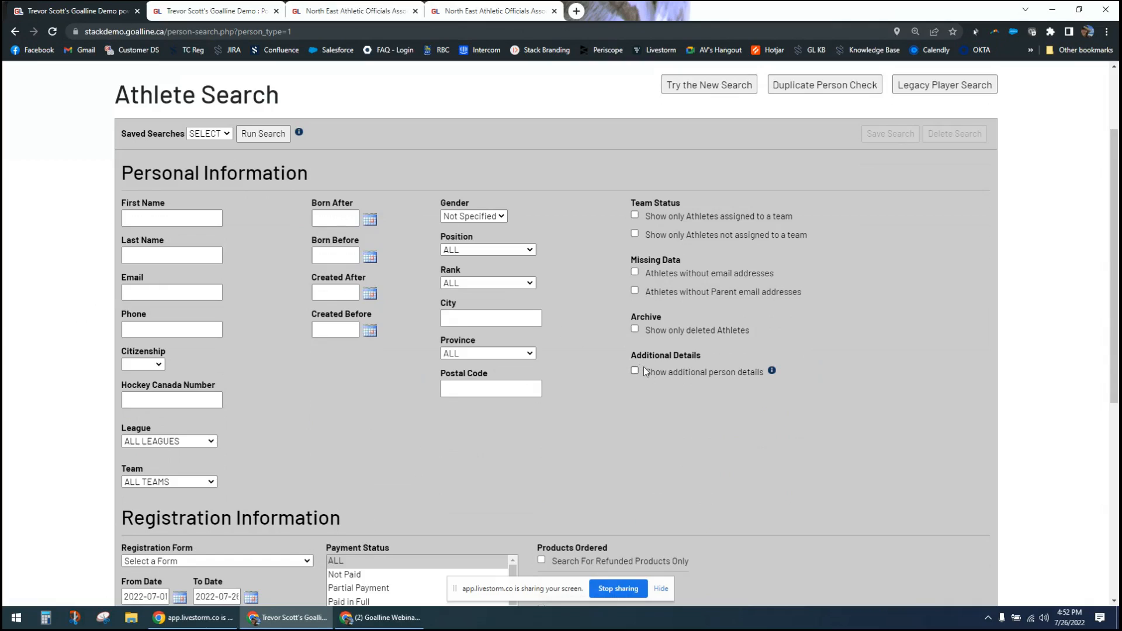
left_click_drag(642, 356, 704, 357)
left_click(716, 356)
scroll(504, 384, "down", 7)
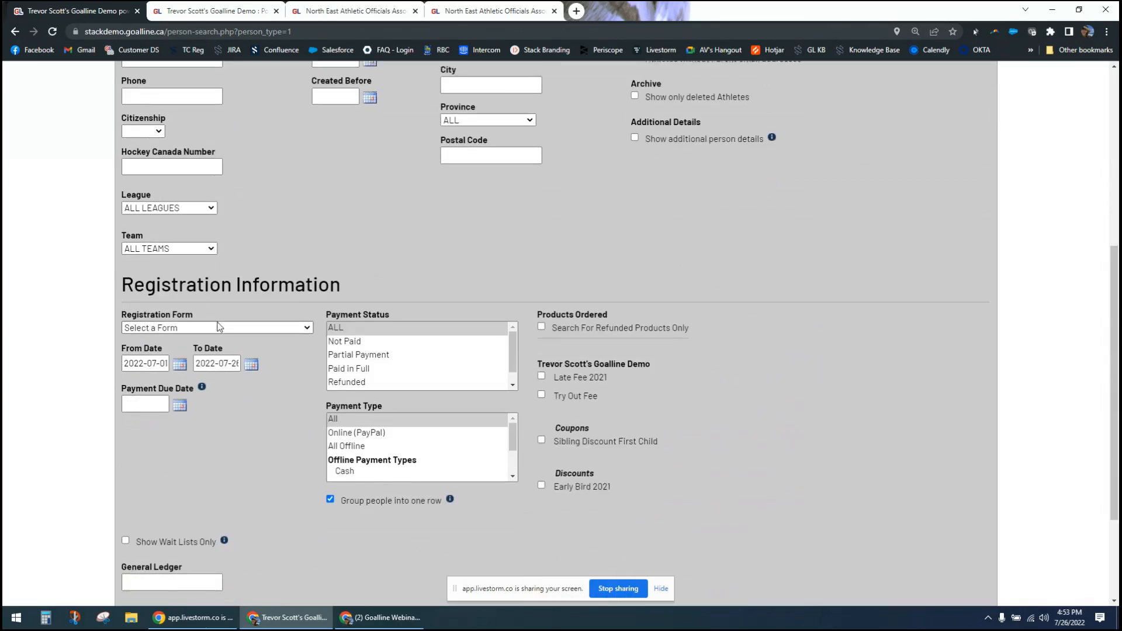
left_click(157, 518)
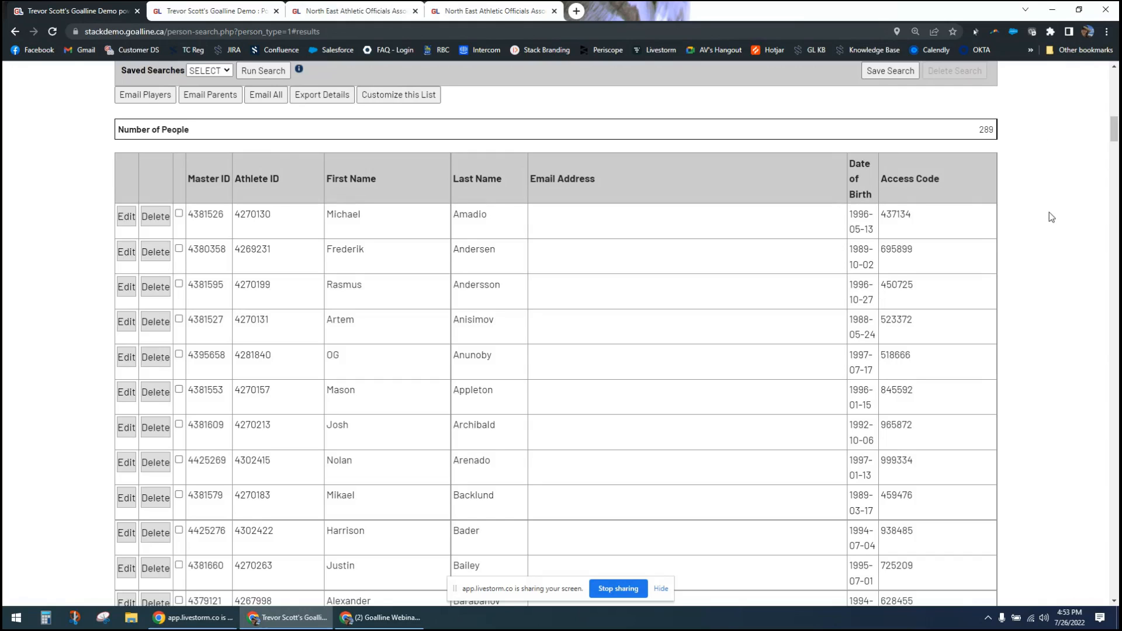
- Turn on the Show additional person details option and rerun the athlete search
scroll(1003, 184, "up", 8)
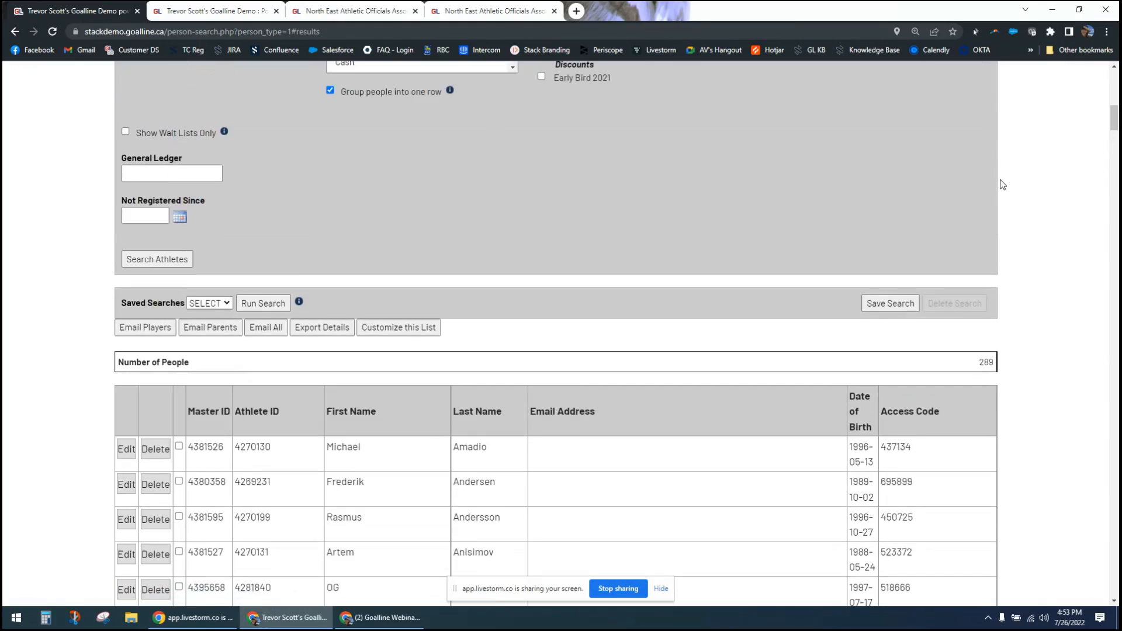
scroll(1003, 185, "up", 3)
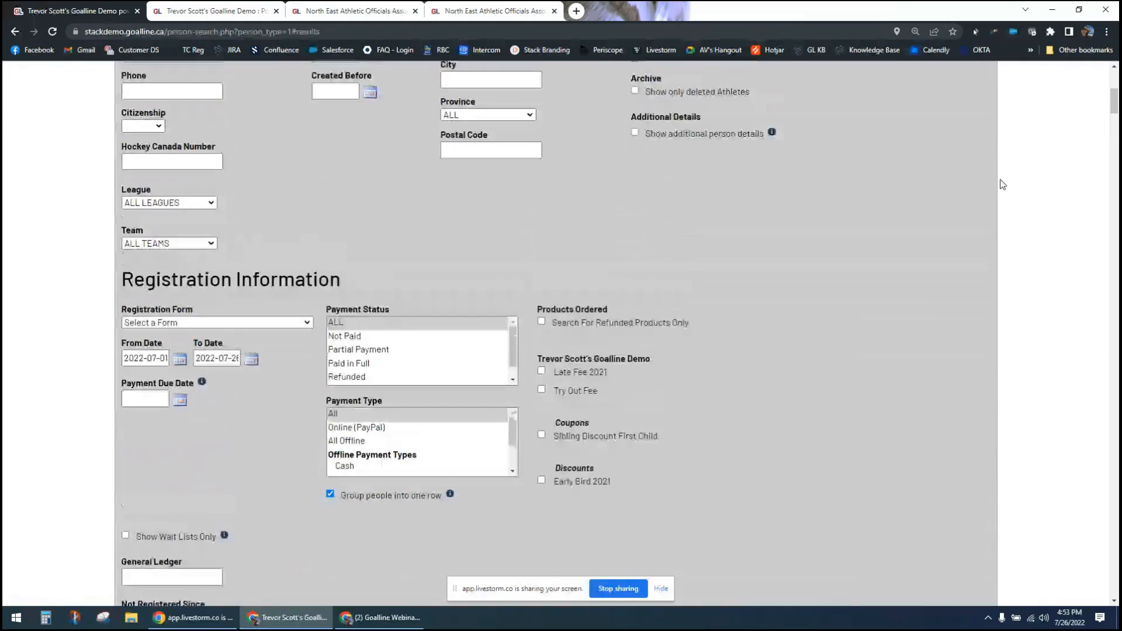
scroll(666, 252, "up", 2)
scroll(75, 363, "down", 8)
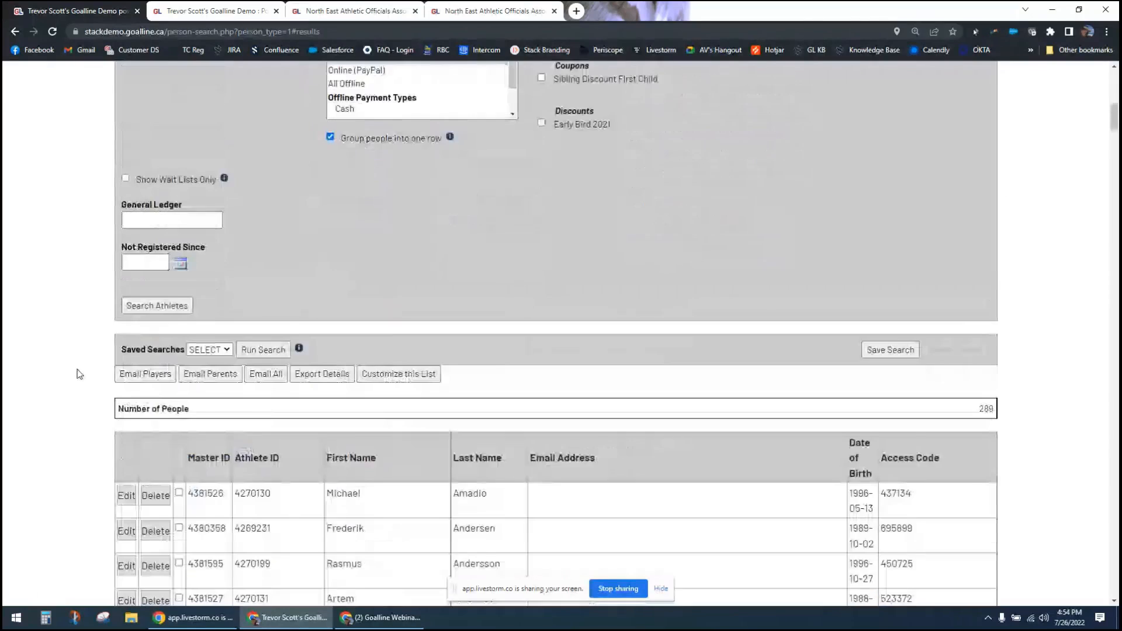
left_click(169, 259)
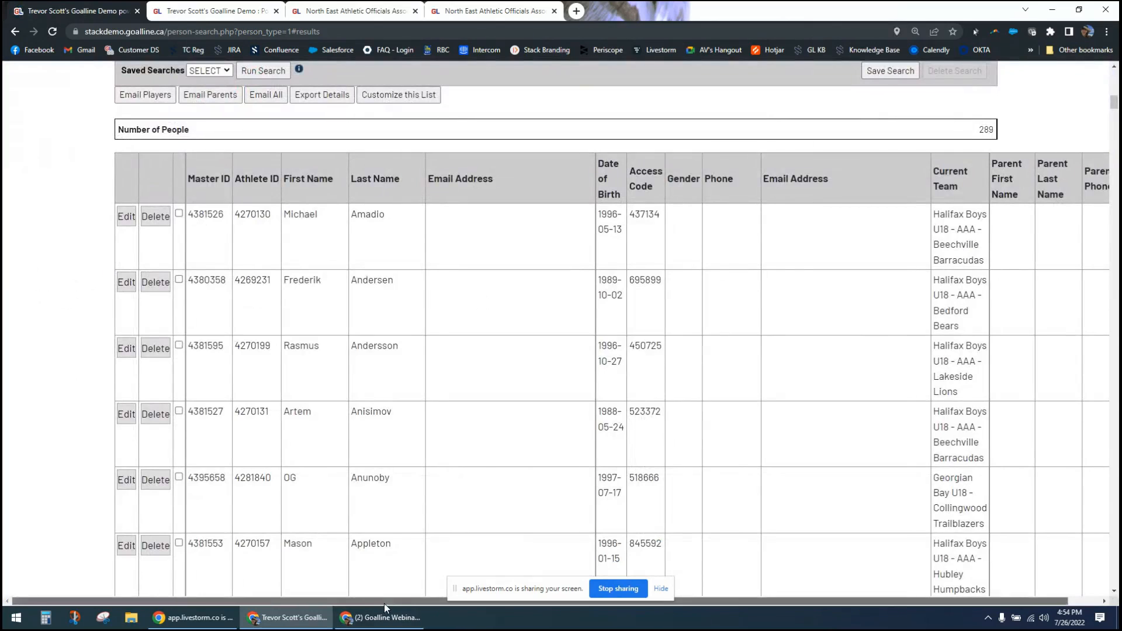
- Examine the additional contact, current team and parent columns in the athlete results and return to the search criteria
left_click_drag(384, 603, 461, 608)
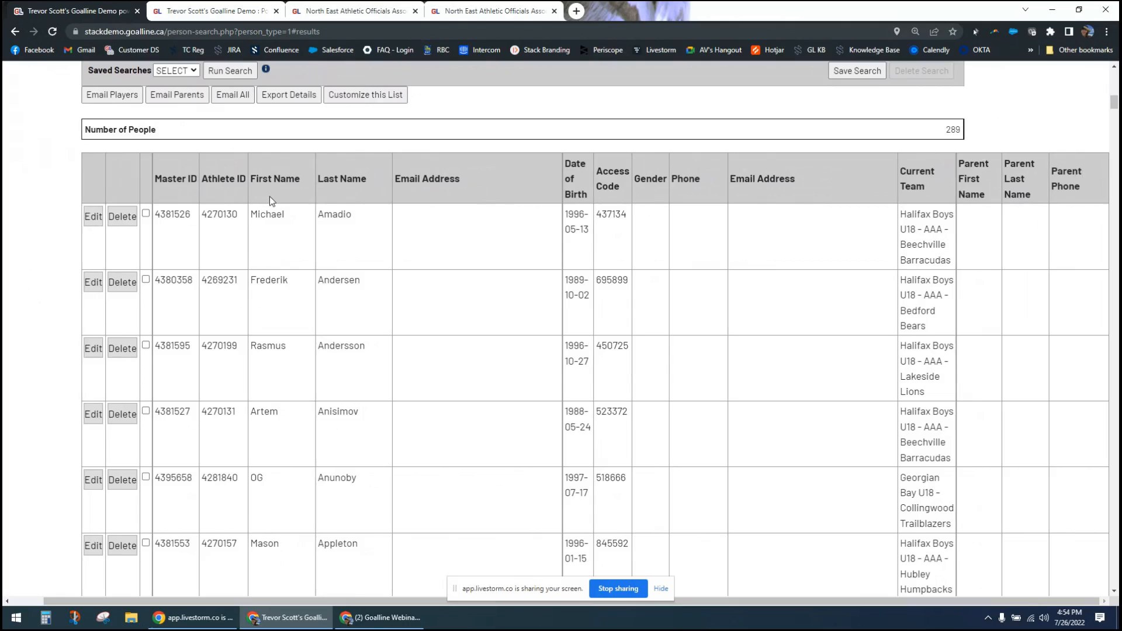
scroll(924, 295, "down", 5)
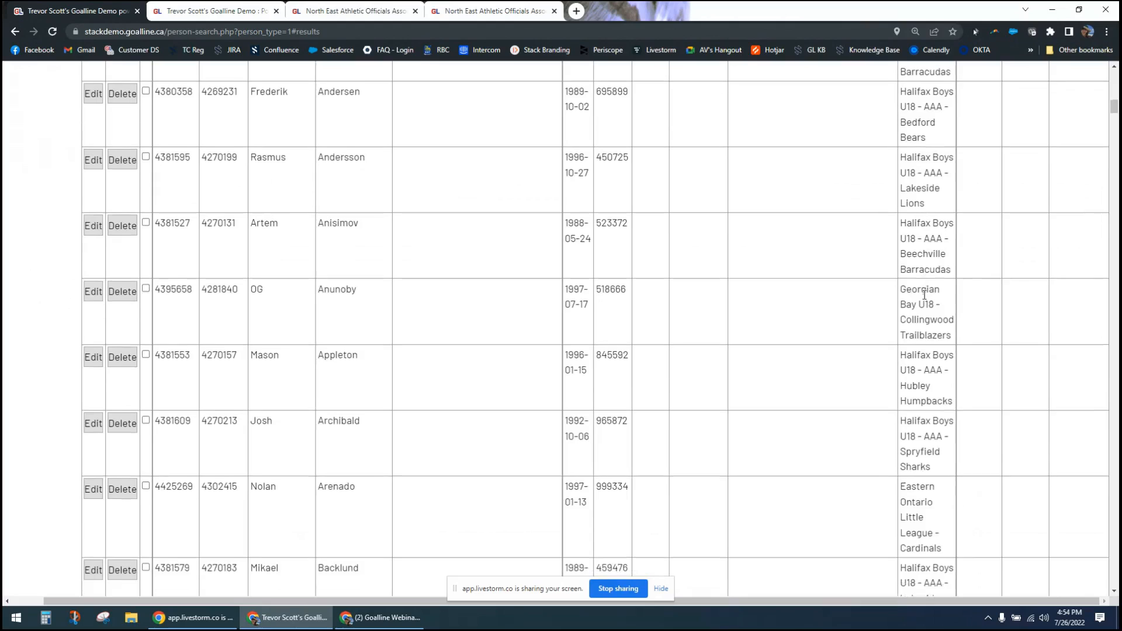
scroll(924, 295, "down", 13)
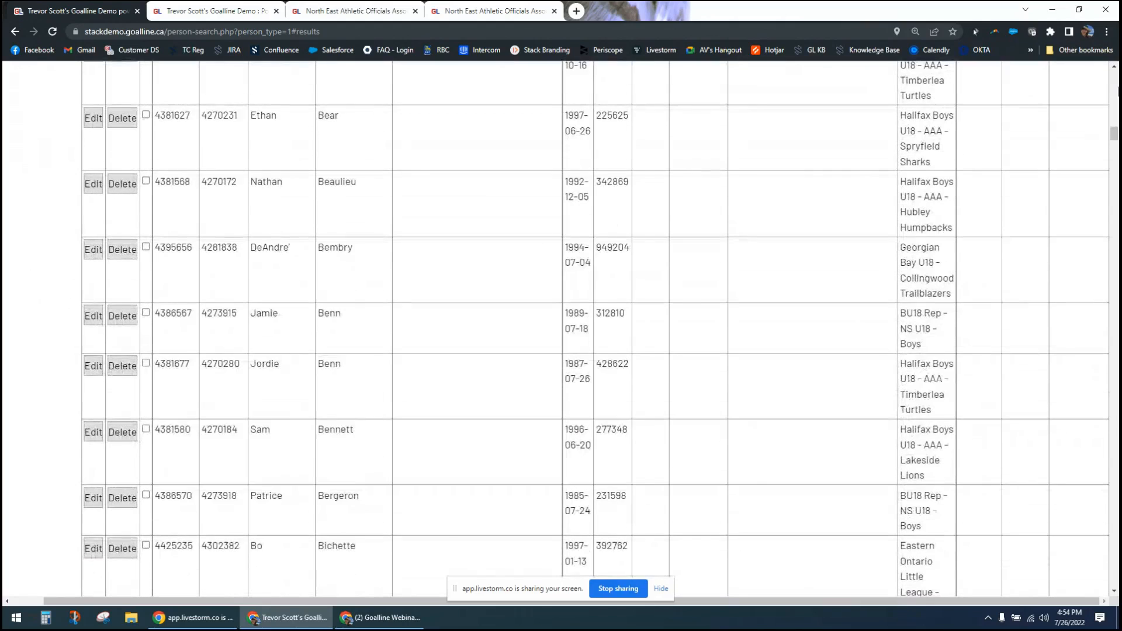
left_click_drag(1117, 137, 1114, 76)
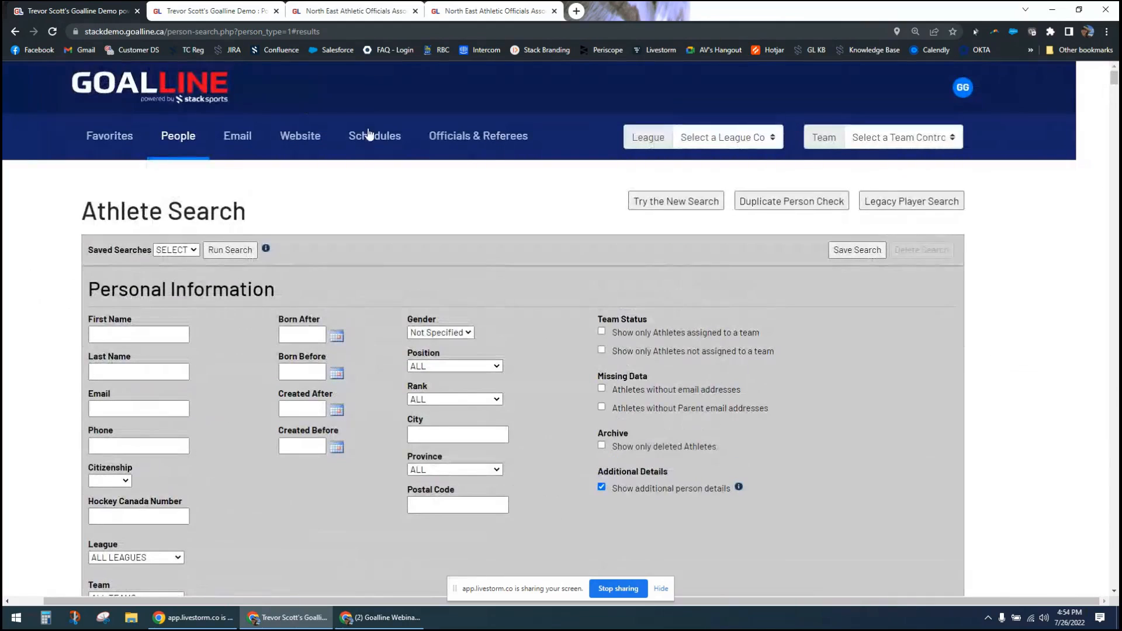
- Open the Audit Log from the control panel's Reports section, and return there to open the Transaction Report
left_click(145, 82)
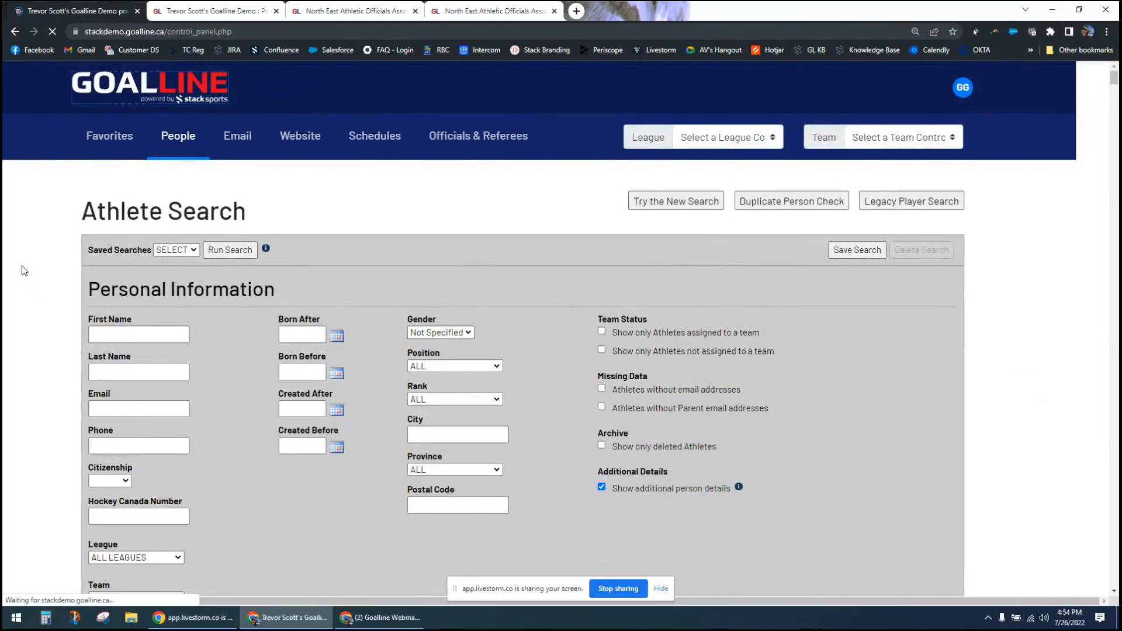
scroll(12, 341, "down", 5)
scroll(13, 341, "down", 11)
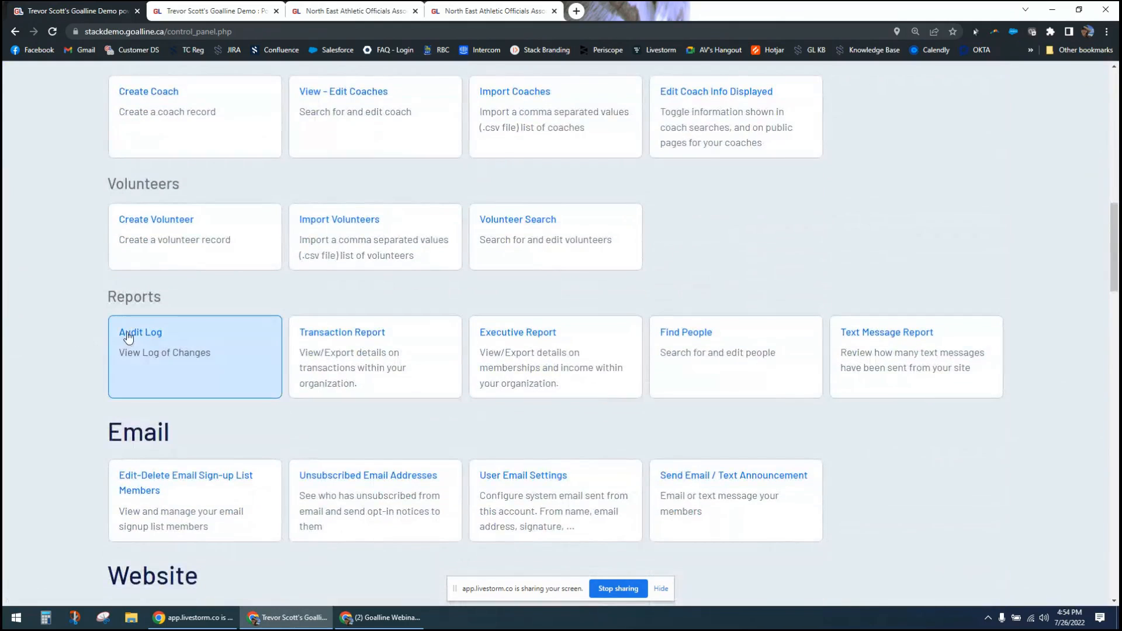
left_click(128, 338)
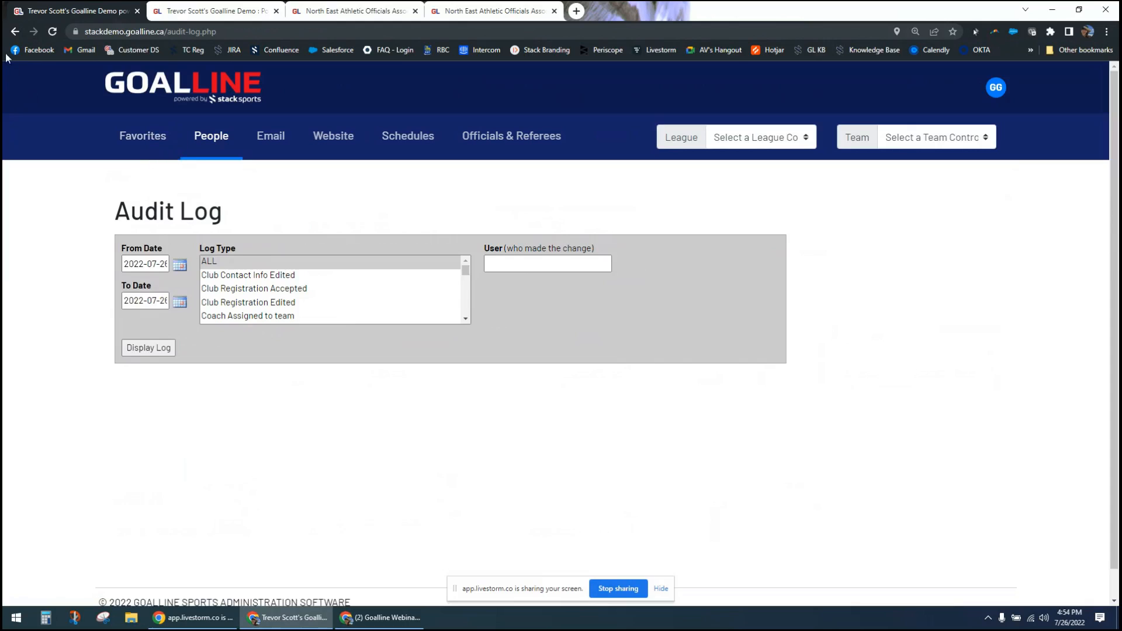
left_click(14, 32)
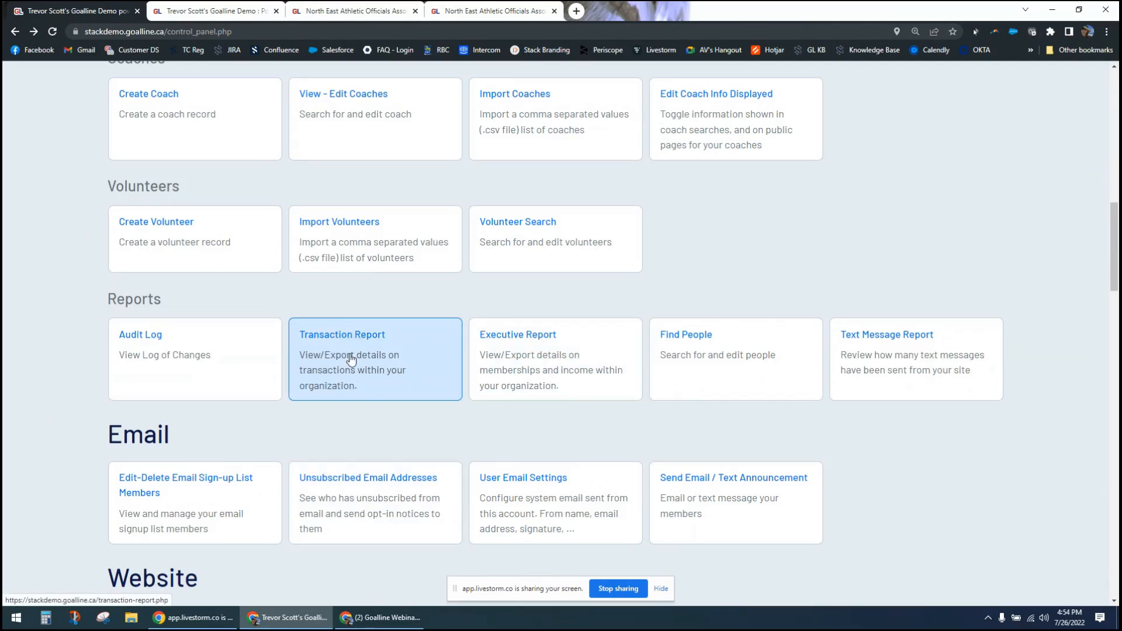
left_click(309, 373)
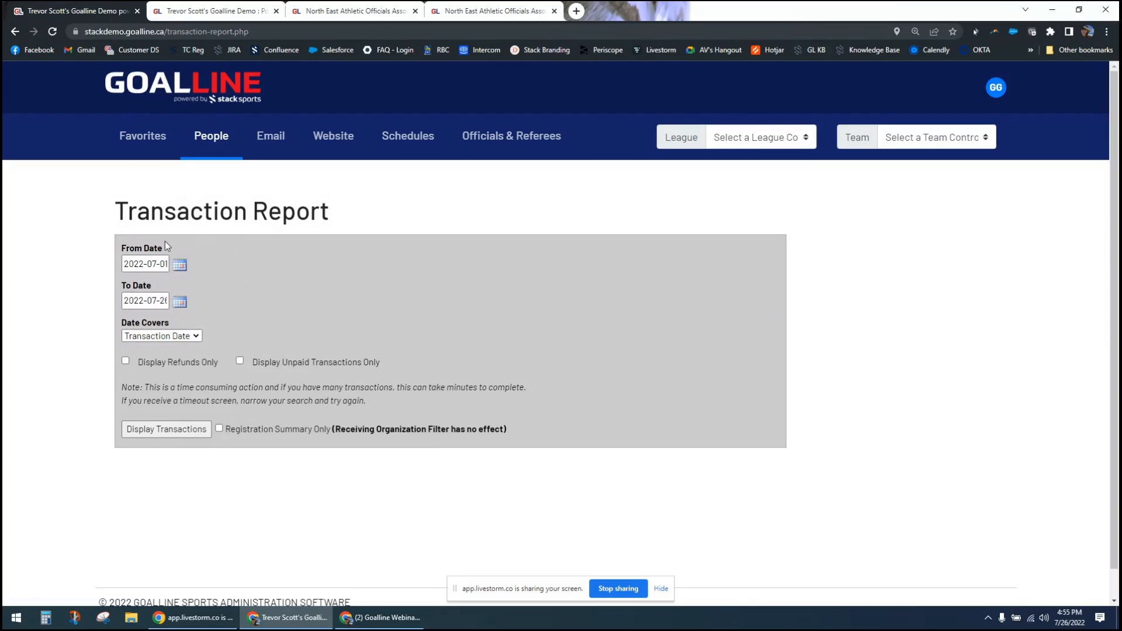
- Return to the People section, open the Executive Report and review its report types, keeping Membership selected
left_click(201, 140)
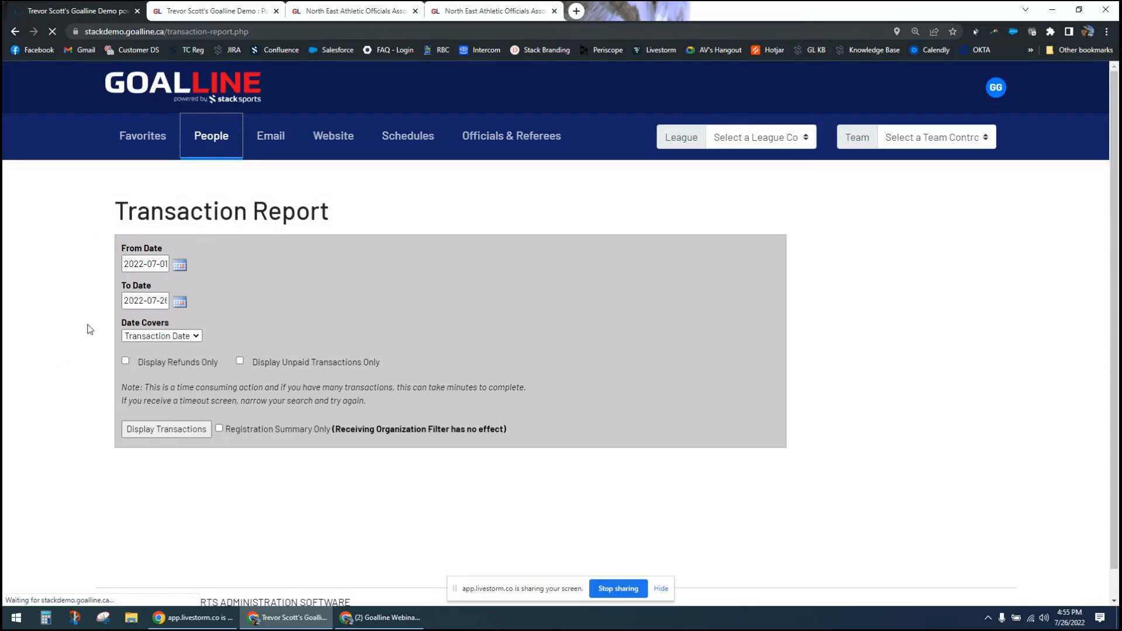
scroll(83, 476, "down", 14)
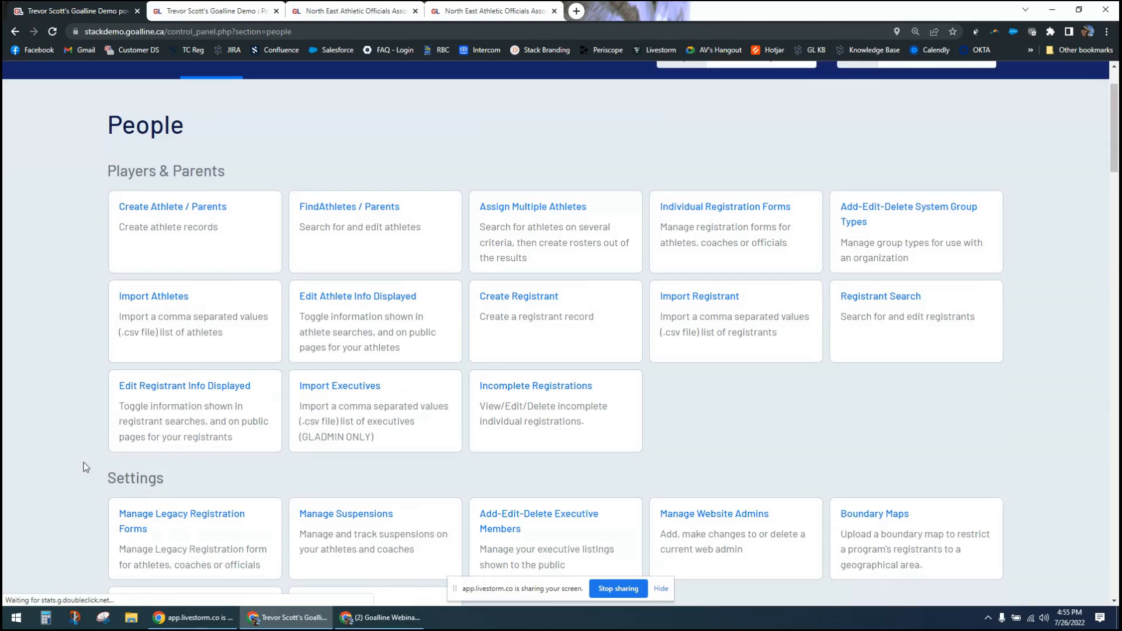
scroll(83, 466, "down", 1)
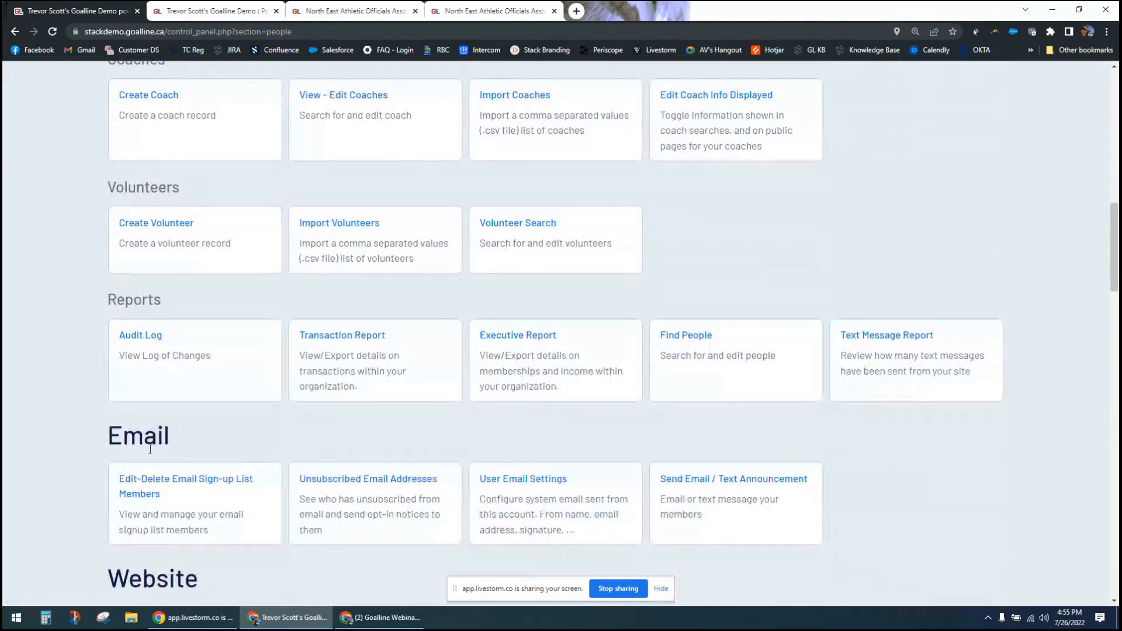
left_click(526, 351)
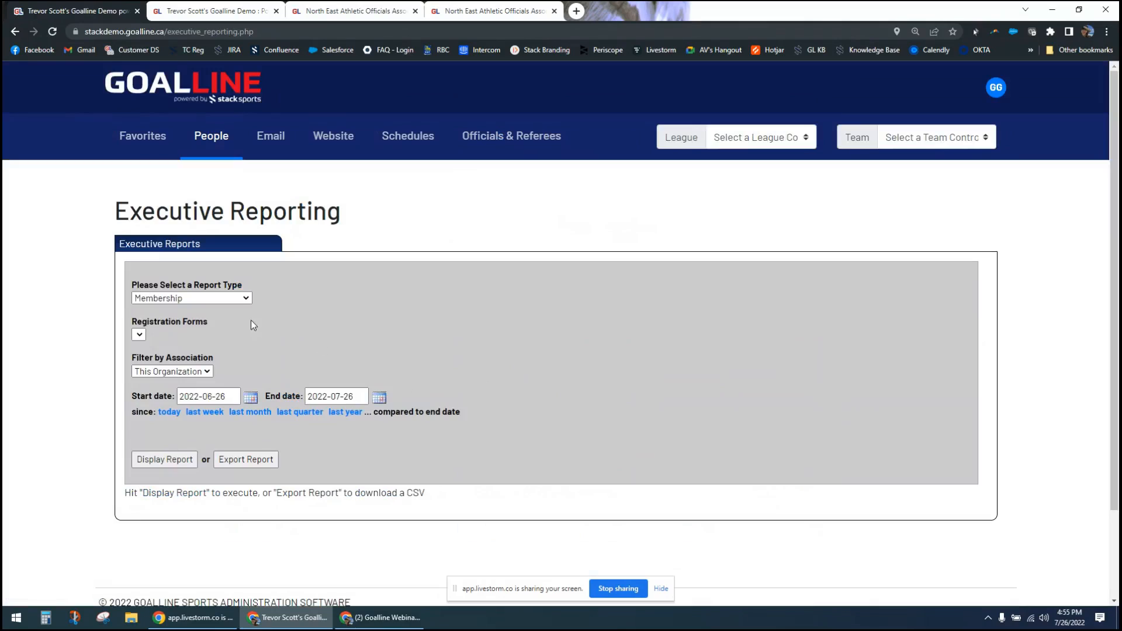
left_click(237, 299)
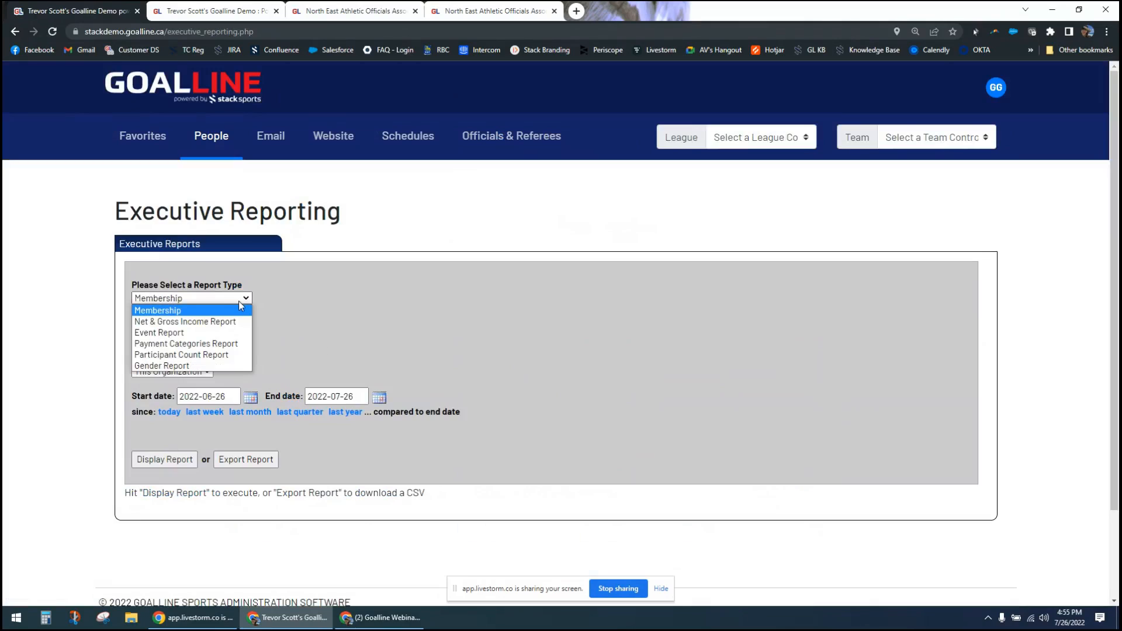
left_click(241, 305)
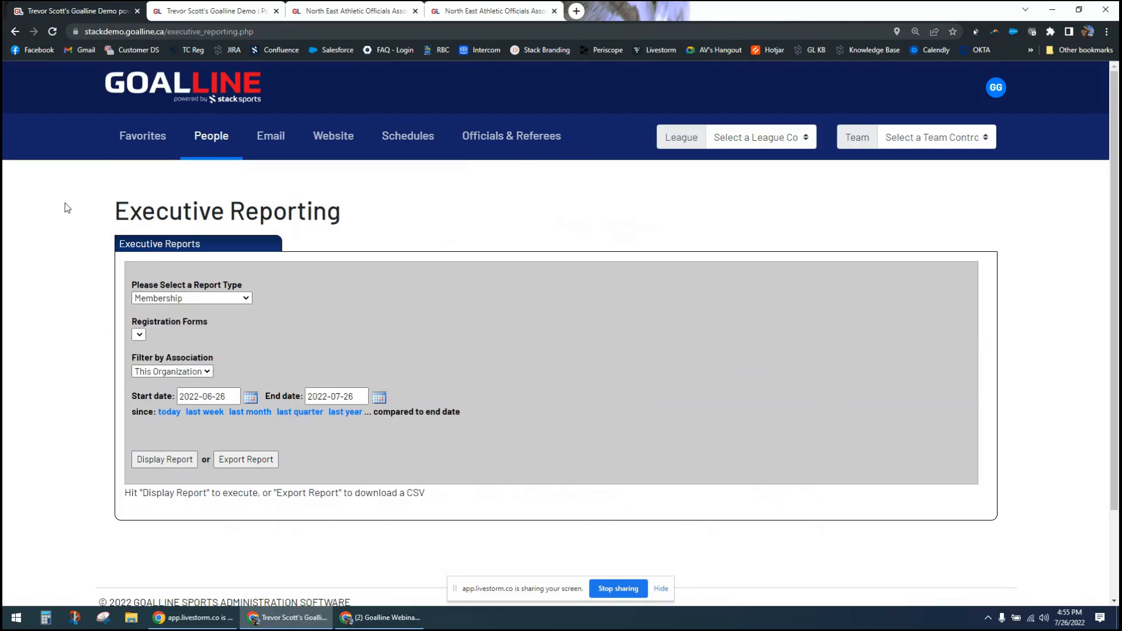
- Go back to the Reports section, open Find People and review the Participant Search criteria for all participant types
left_click(15, 33)
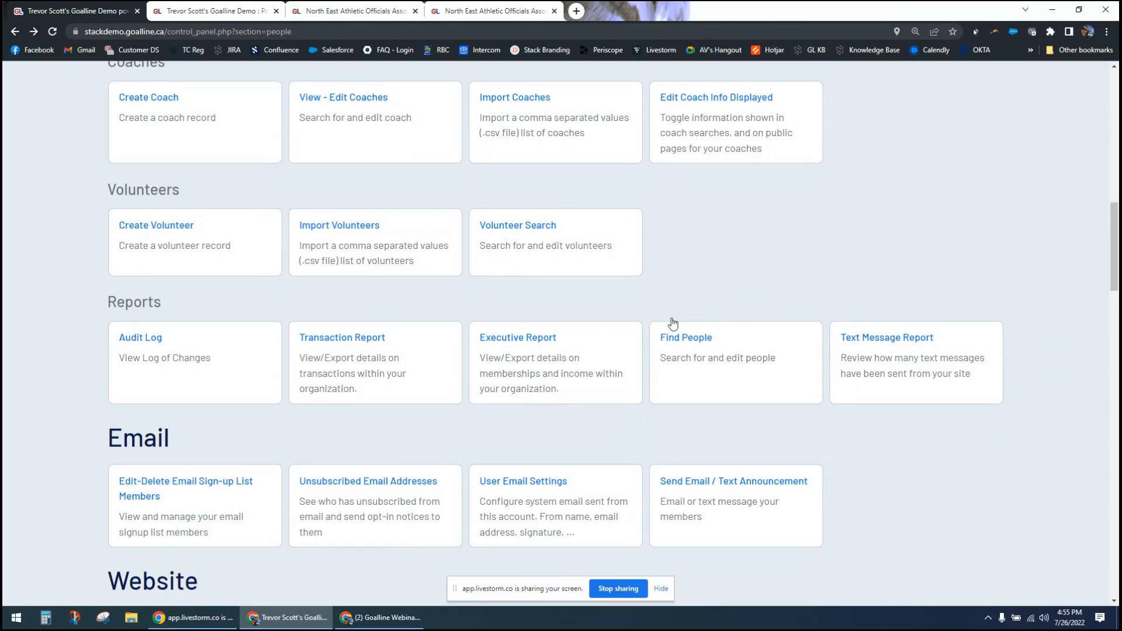
left_click(741, 359)
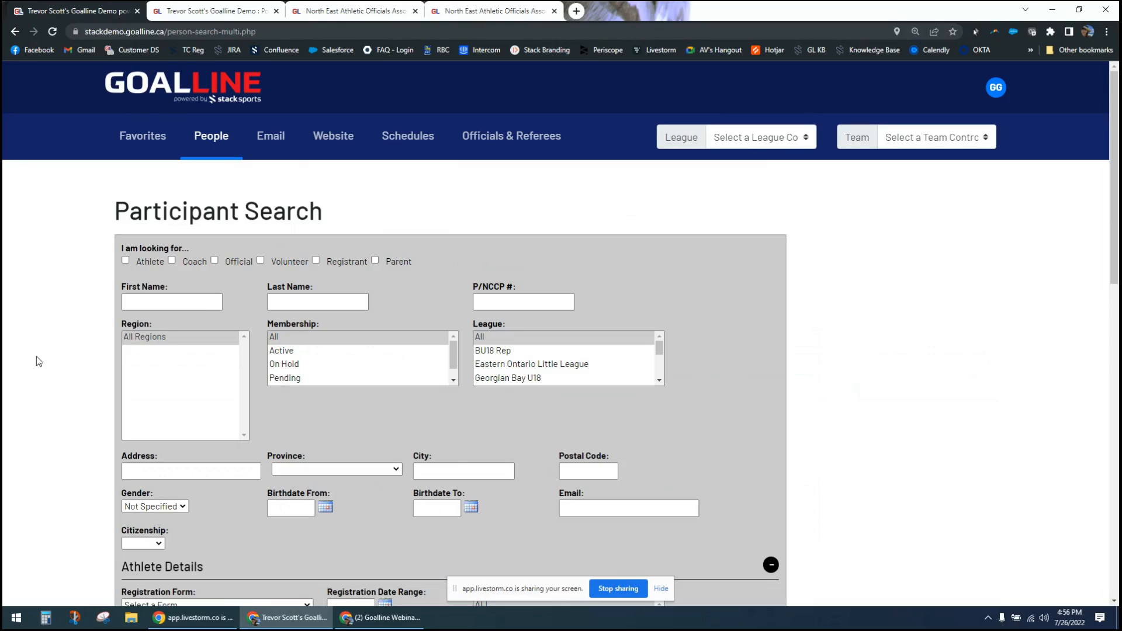
scroll(63, 358, "down", 3)
scroll(61, 357, "down", 10)
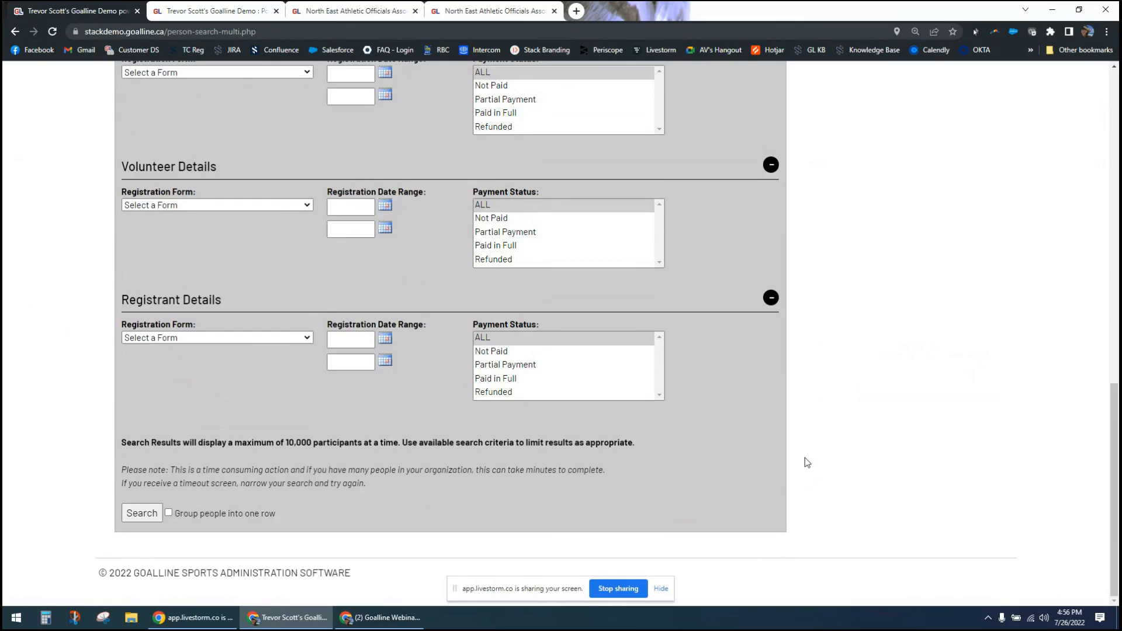
scroll(805, 459, "up", 12)
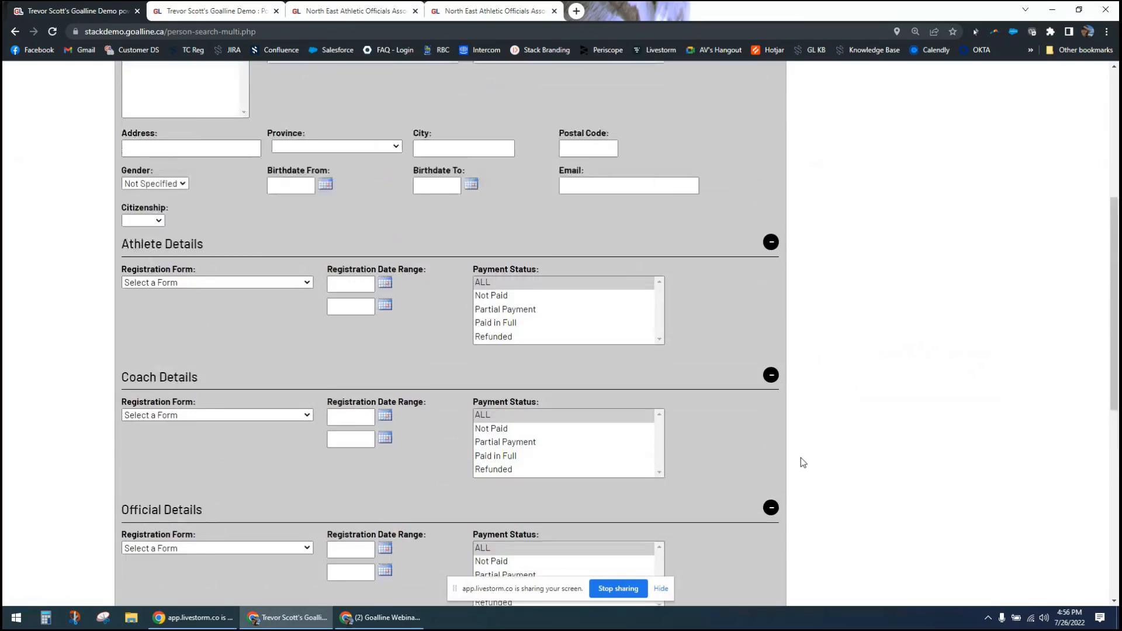
scroll(801, 457, "up", 2)
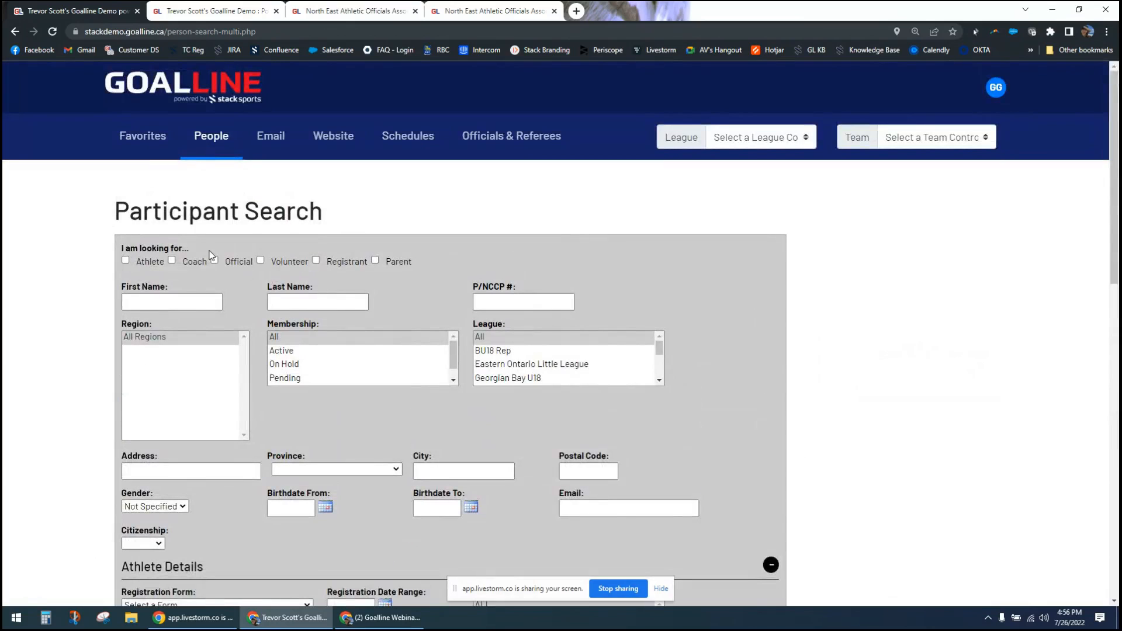
- Search for participants by first name with the Athlete, Coach and Official types selected
left_click(145, 268)
left_click(186, 265)
left_click(233, 267)
left_click(200, 303)
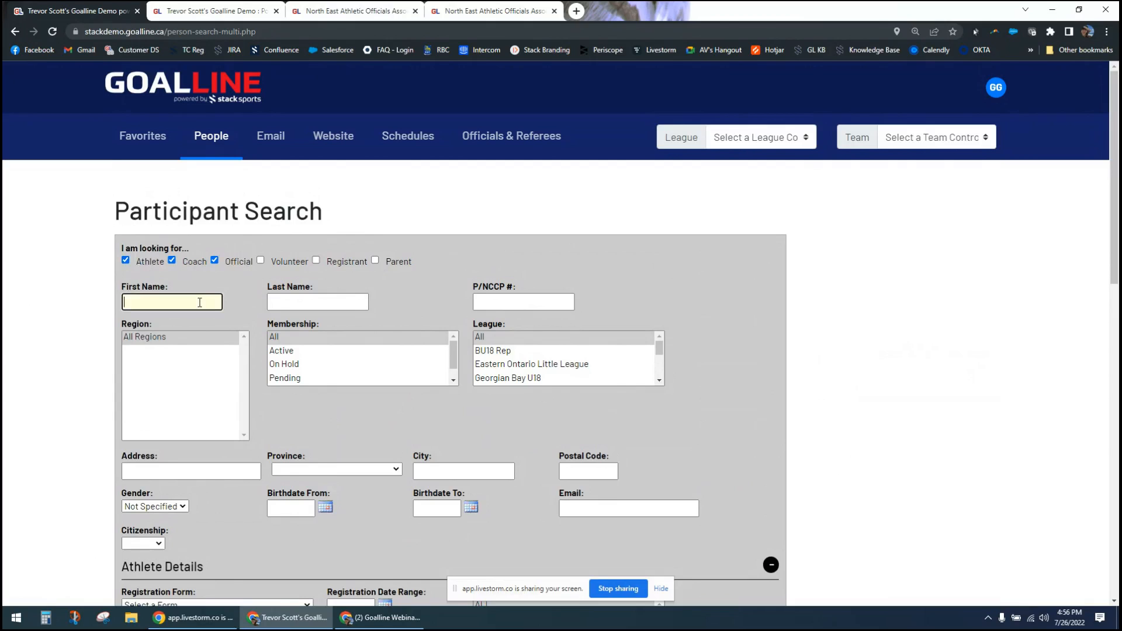
type("amanda")
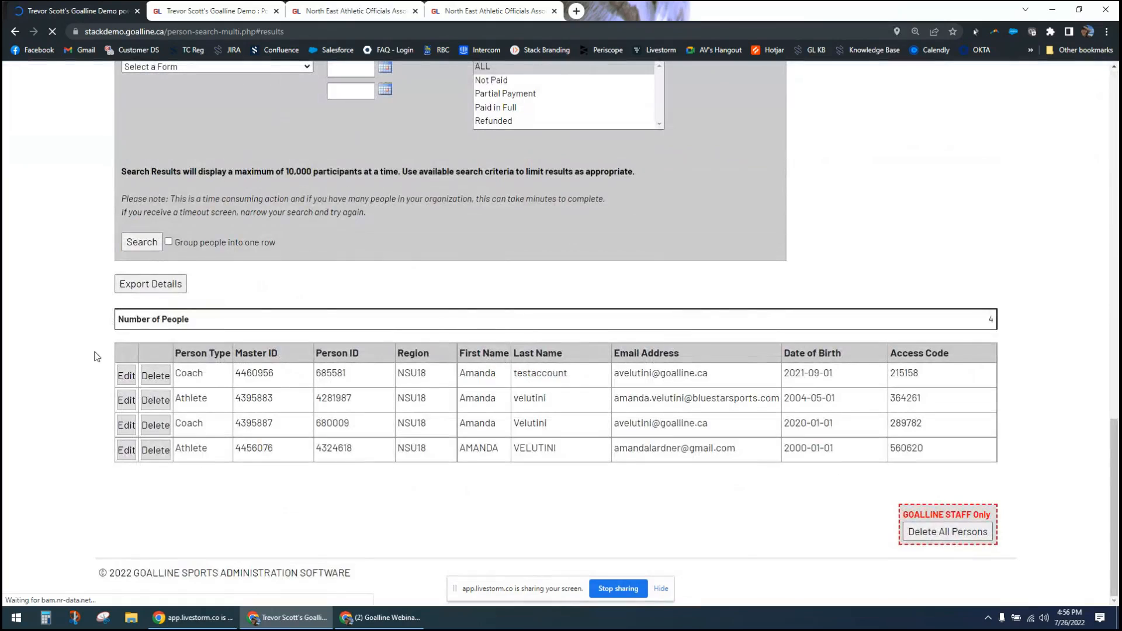
- Return to the Participant Search criteria and deselect the Coach and Athlete types
scroll(201, 377, "up", 10)
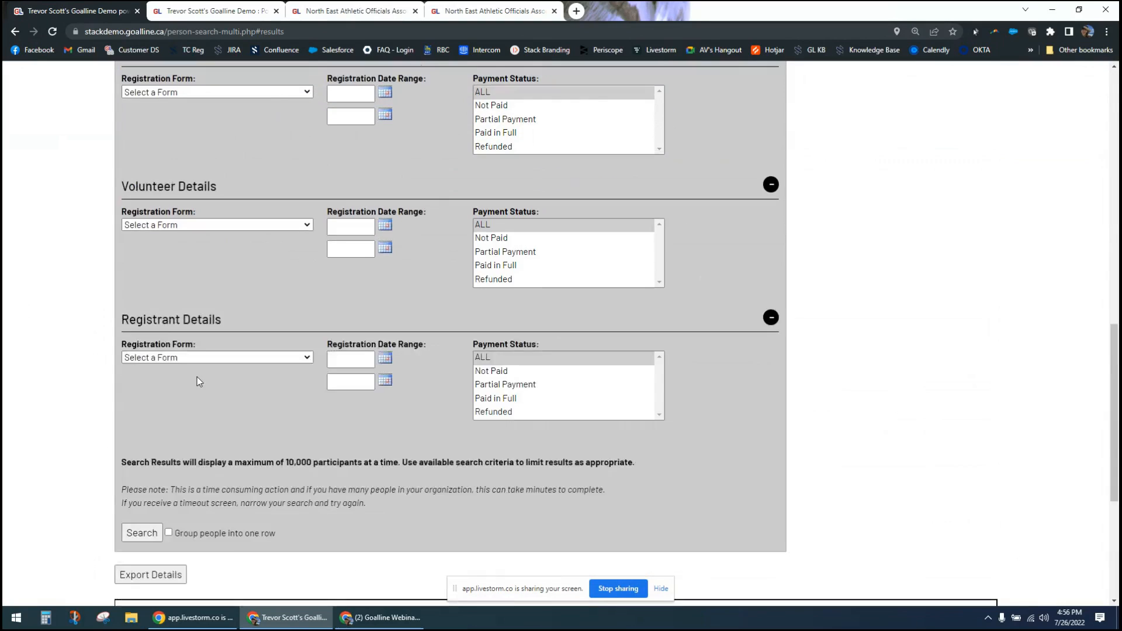
scroll(202, 376, "up", 8)
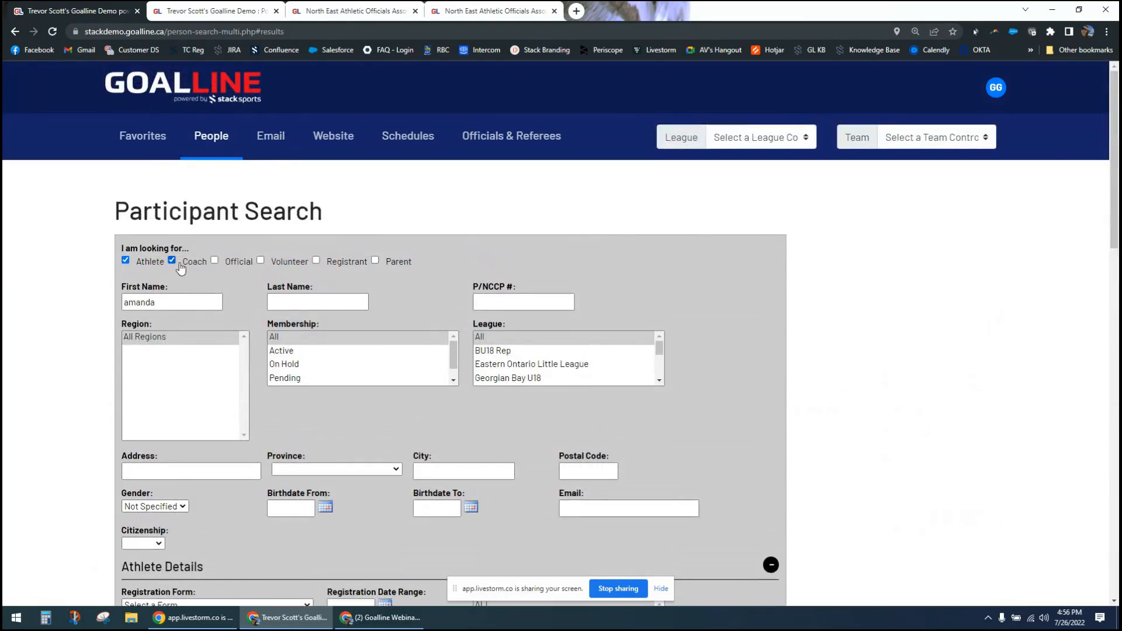
left_click(172, 261)
left_click(125, 261)
- Return to the People section and open the Text Message Report to view its date and message source filters
left_click(217, 134)
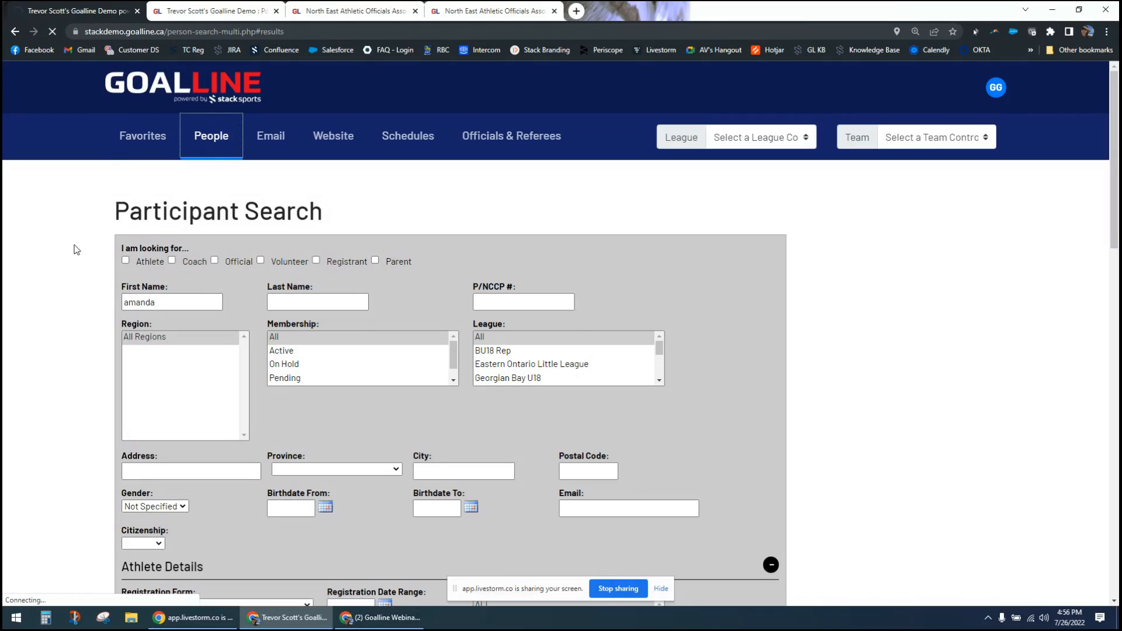
scroll(47, 315, "down", 1)
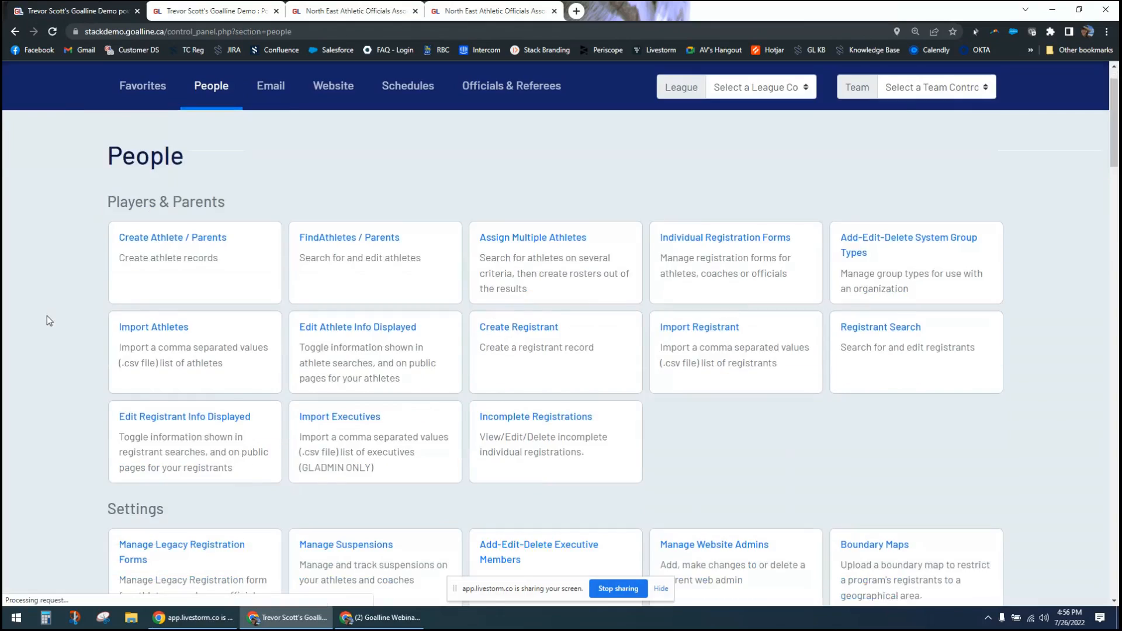
scroll(47, 318, "down", 15)
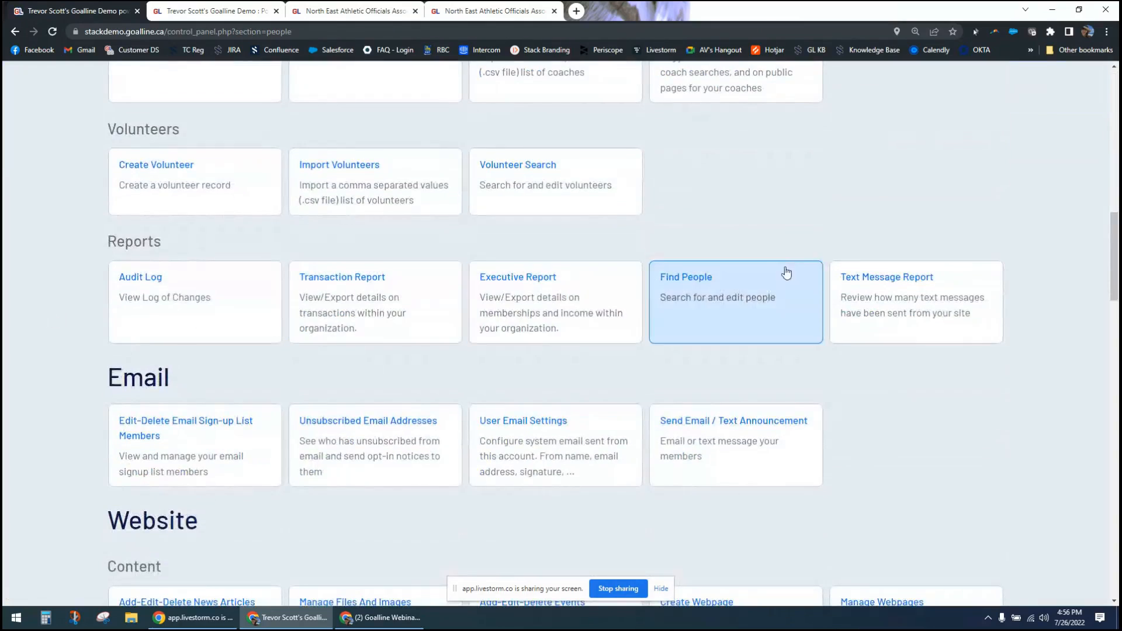
left_click(888, 276)
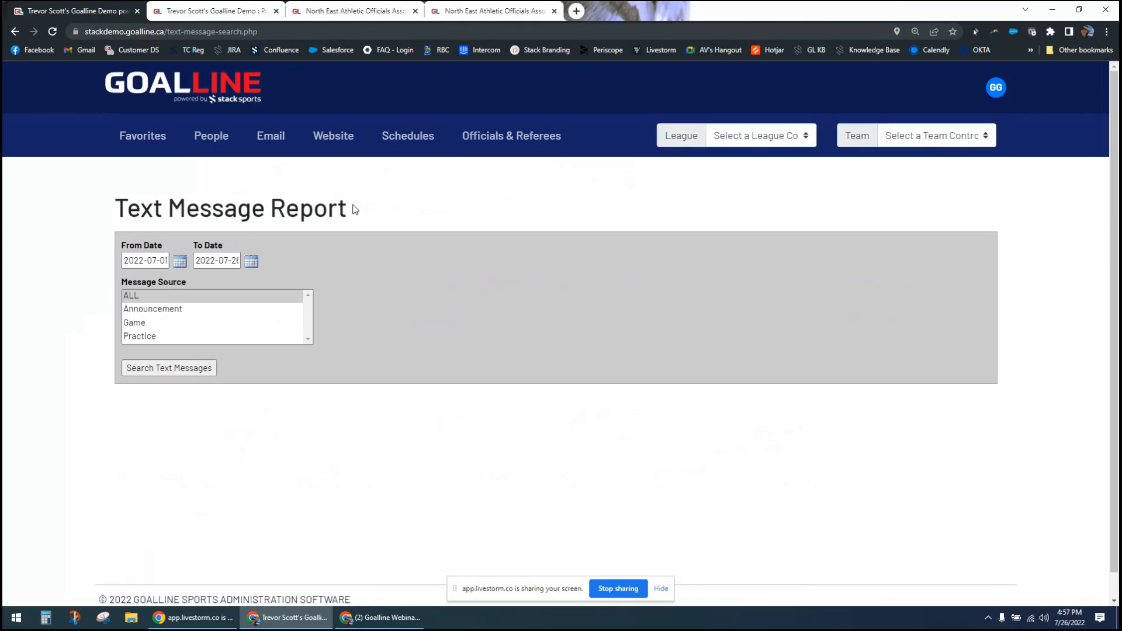
- Return to the People section and open Add-Edit-Delete Executive Members from its Settings
left_click(218, 140)
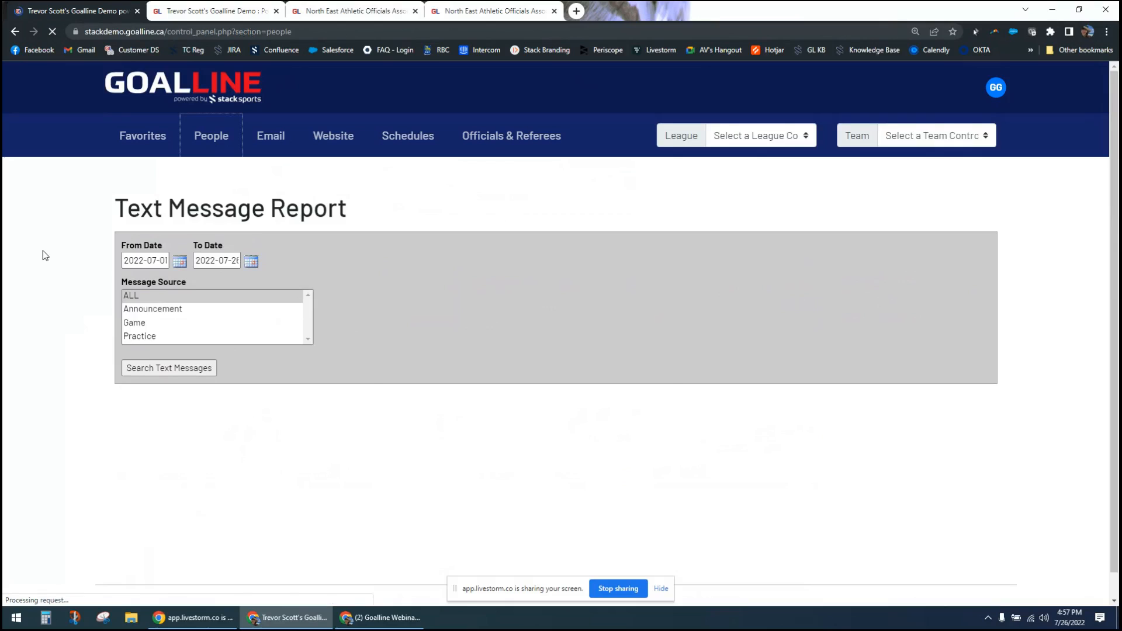
scroll(51, 358, "down", 2)
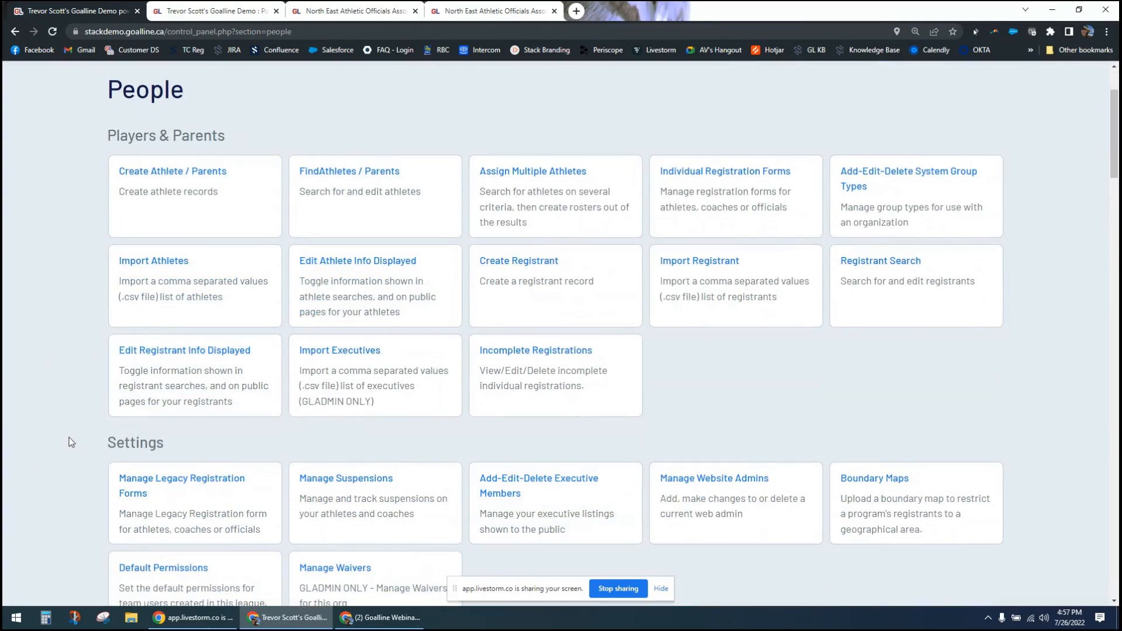
left_click(525, 495)
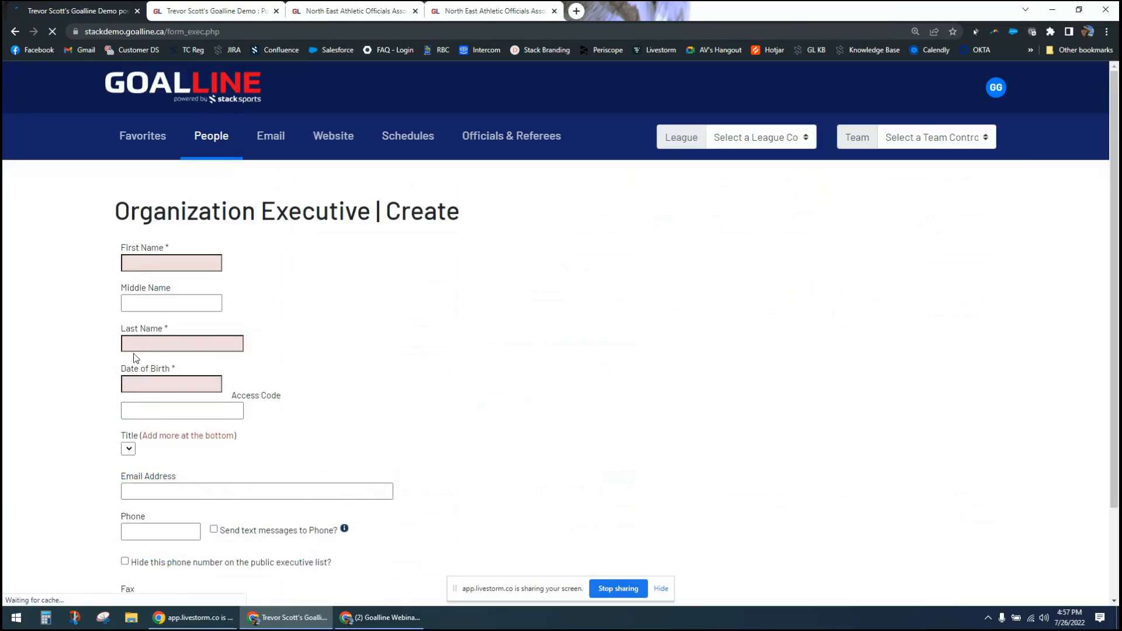
- Examine the Organization Executive creation form, including the option to hide the phone number, the bio, the title list and the Add New Position field
scroll(82, 376, "down", 2)
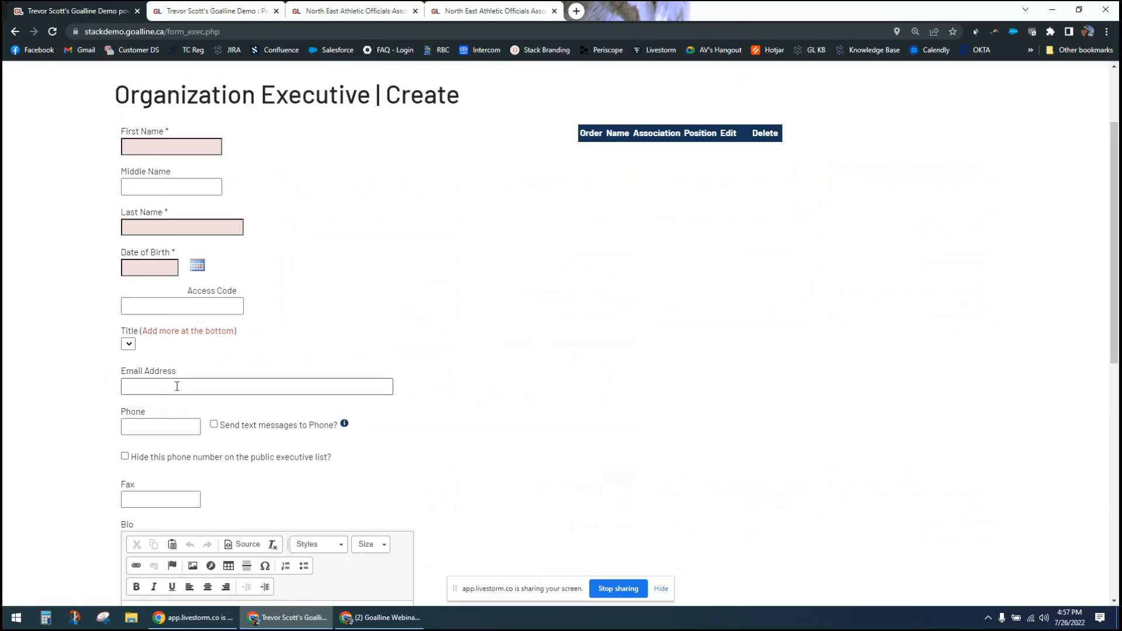
scroll(44, 422, "down", 3)
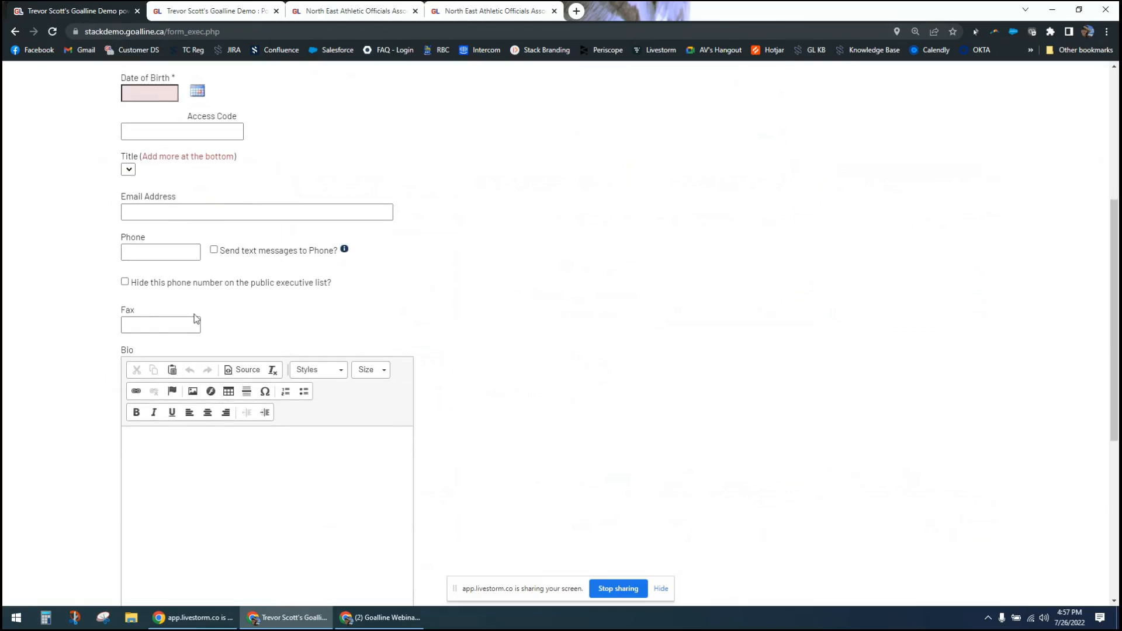
left_click(124, 282)
left_click(125, 283)
scroll(251, 394, "down", 3)
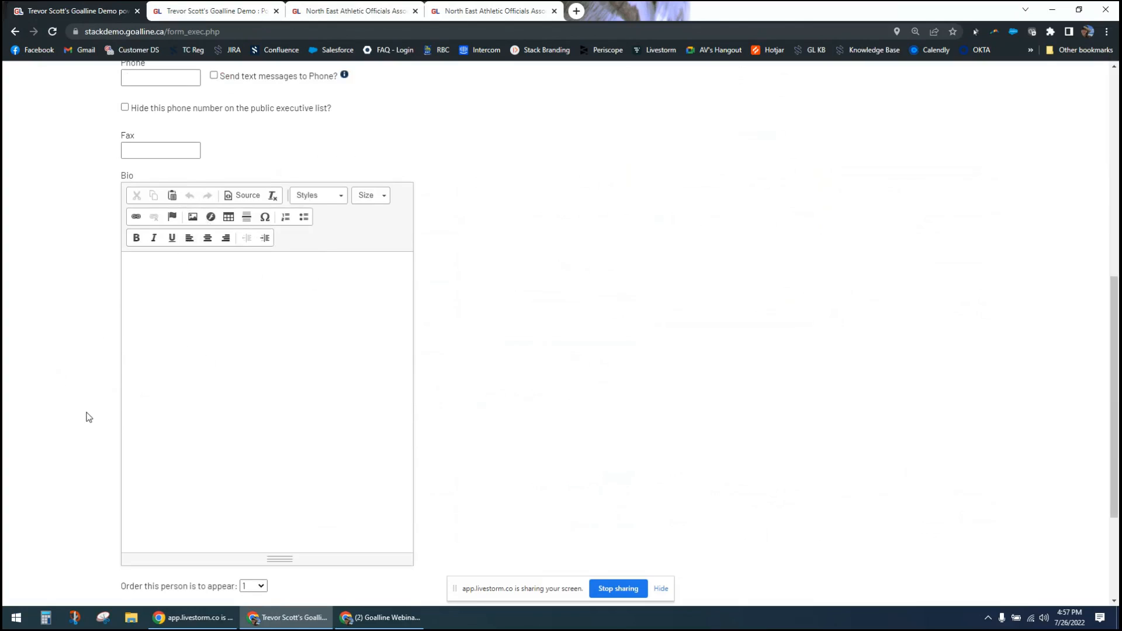
scroll(87, 422, "down", 3)
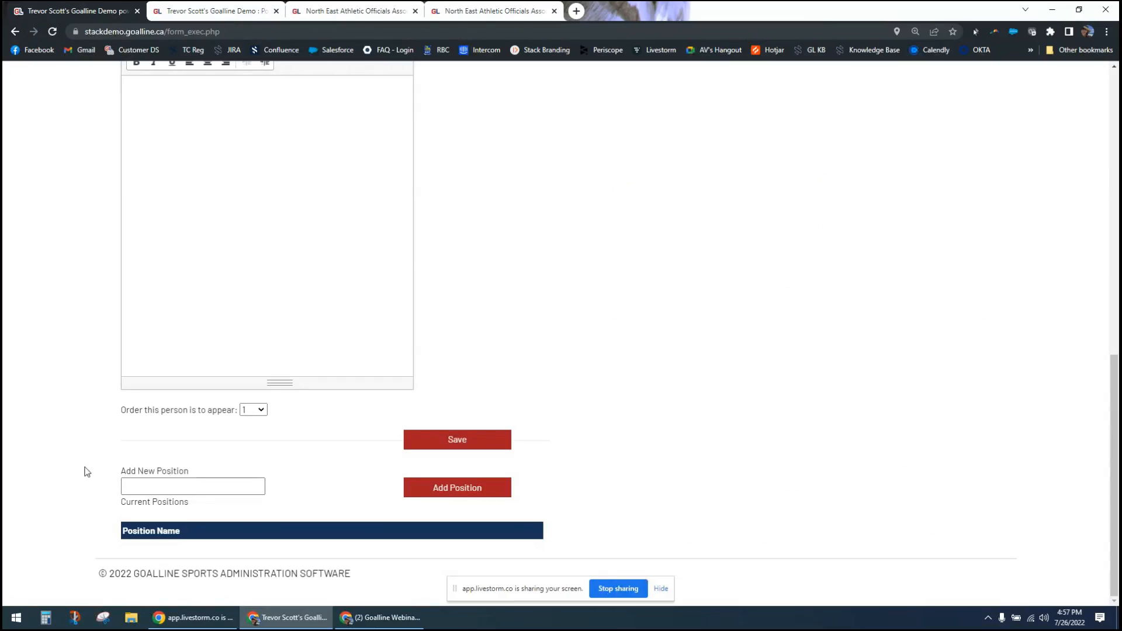
left_click(208, 479)
left_click(226, 488)
left_click(97, 476)
scroll(140, 488, "up", 7)
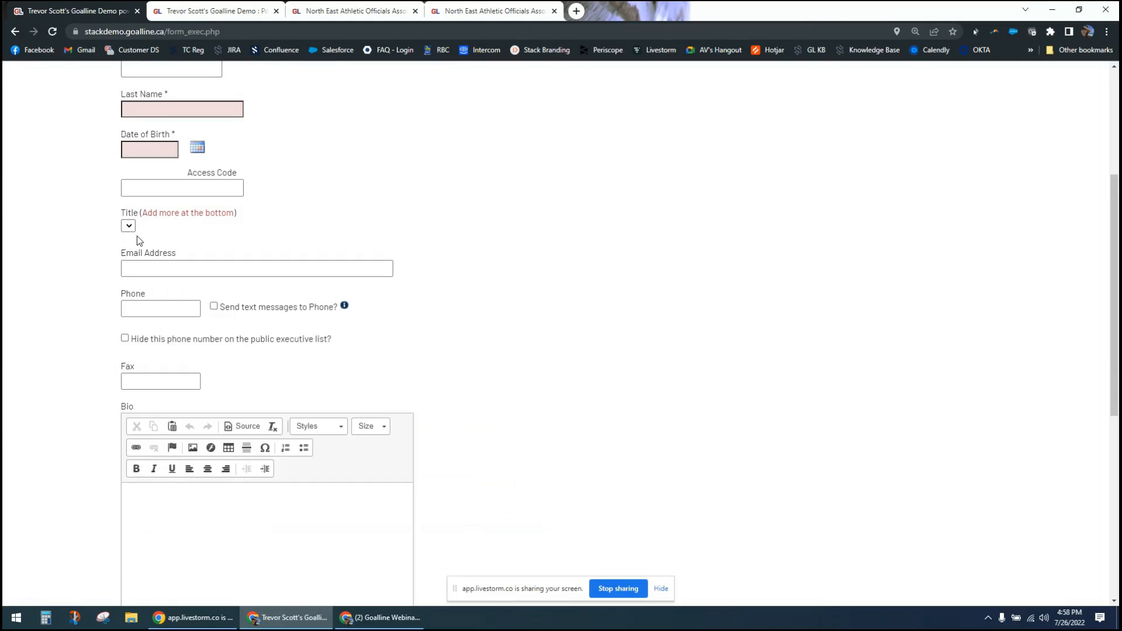
scroll(245, 212, "up", 4)
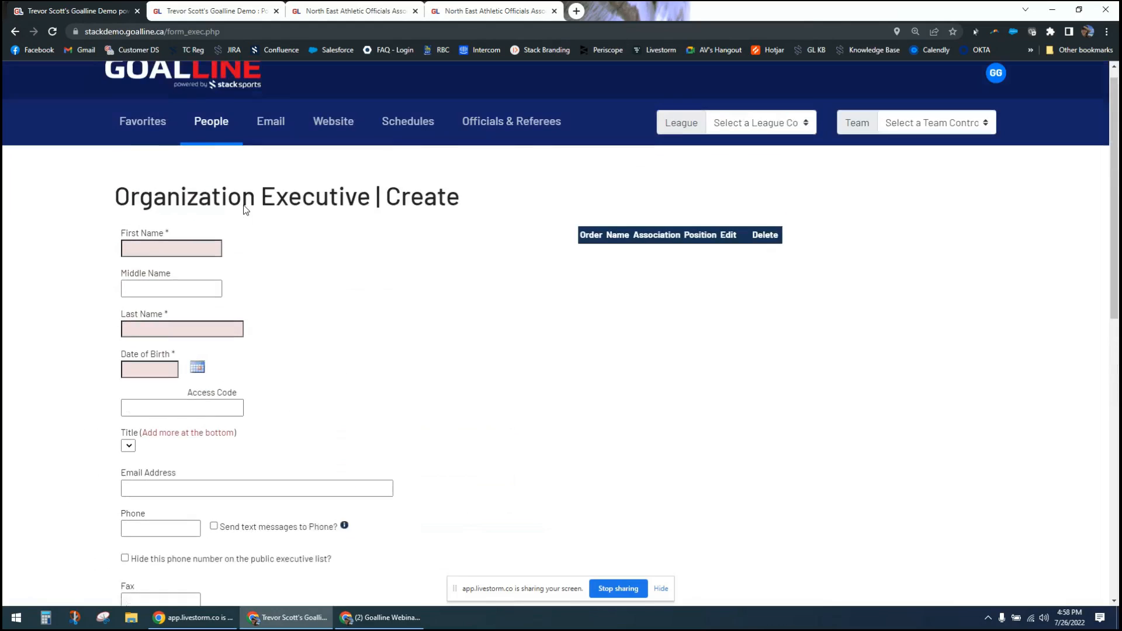
- Find "venue" in the Schedules section and open Venue Time Summaries to view its date, team and venue filters
left_click(221, 141)
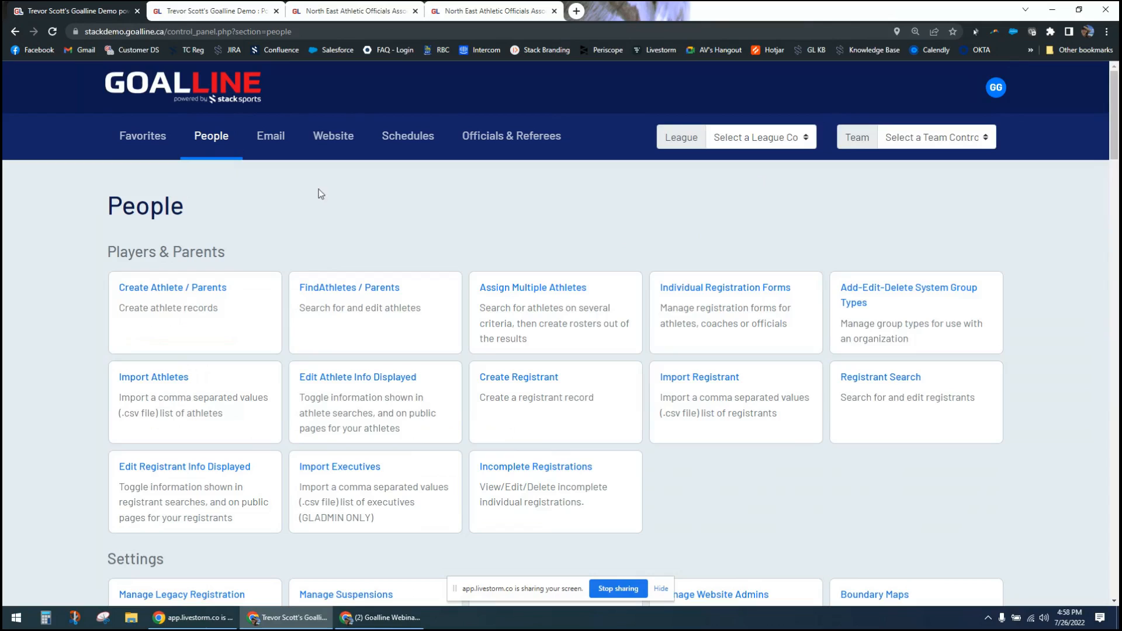
left_click(402, 138)
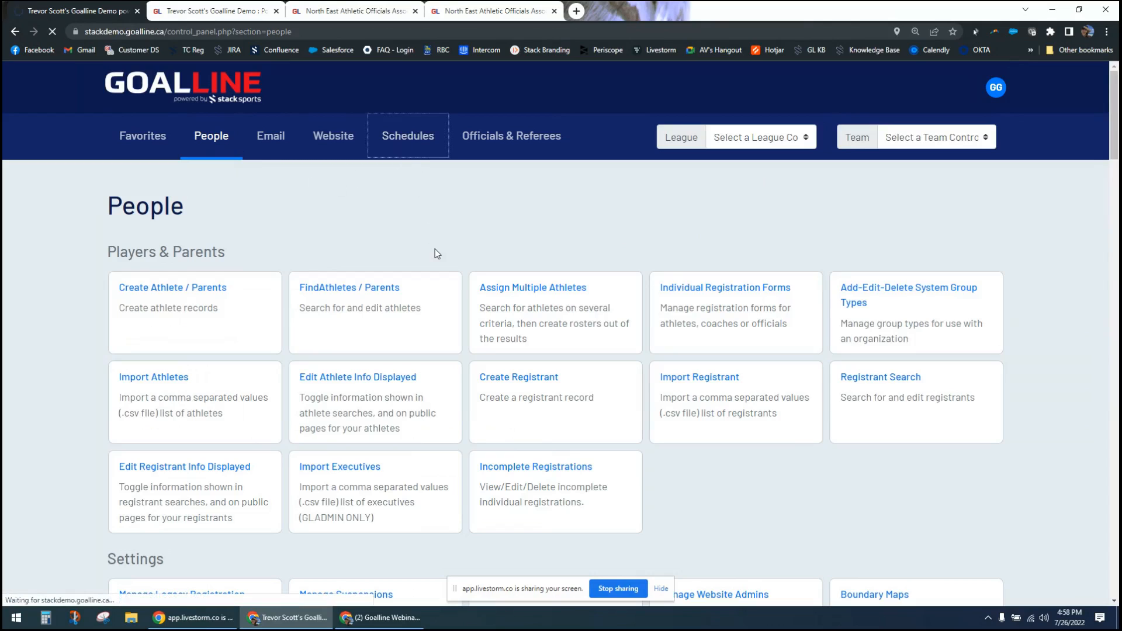
key("ctrl+f")
type("venue")
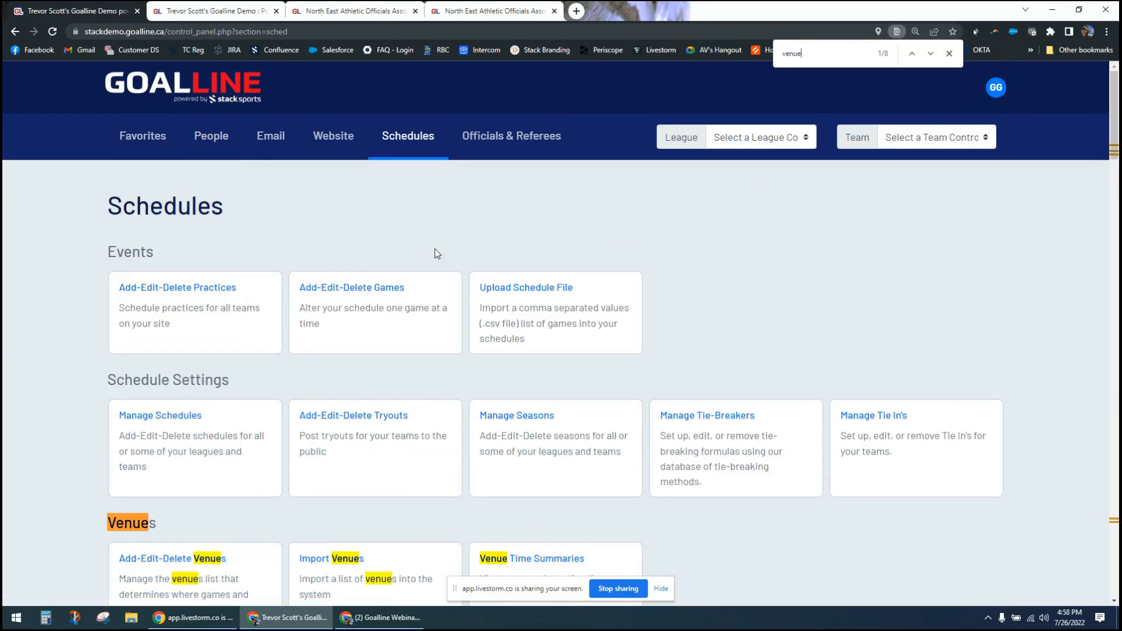
scroll(435, 249, "down", 3)
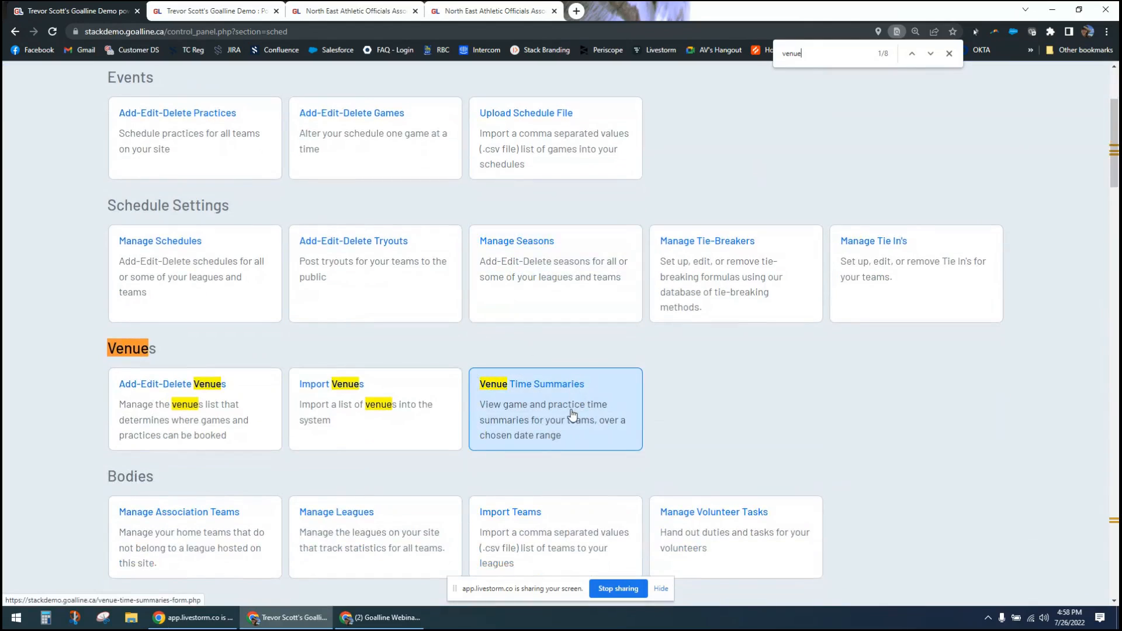
left_click(573, 415)
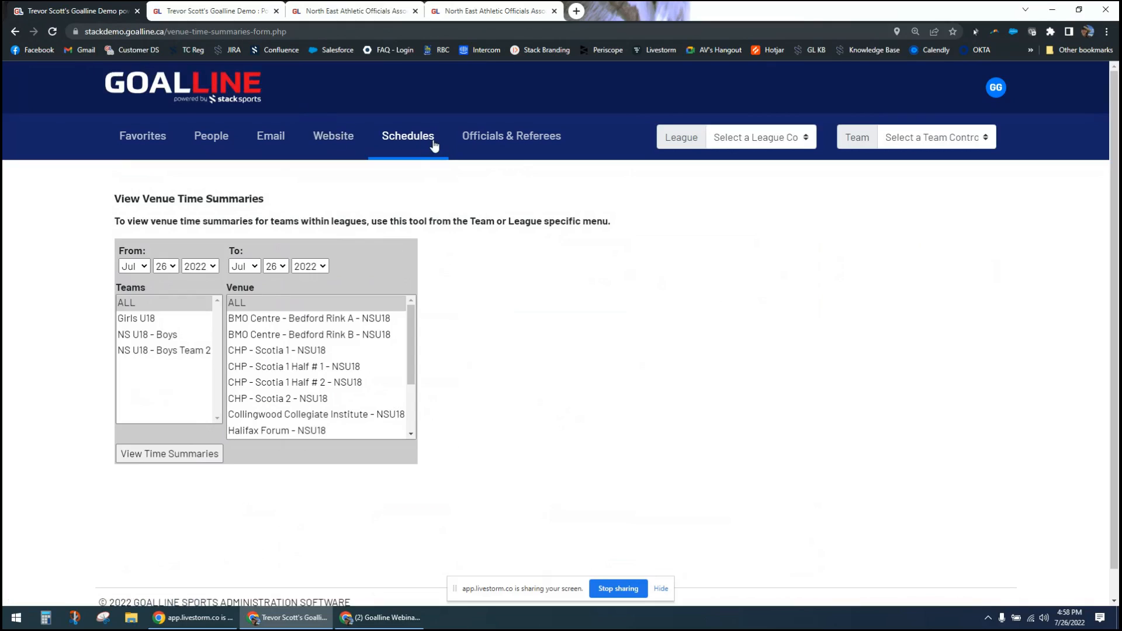
- Look through the Officials & Referees section's tools and view the available League control panels
left_click(482, 140)
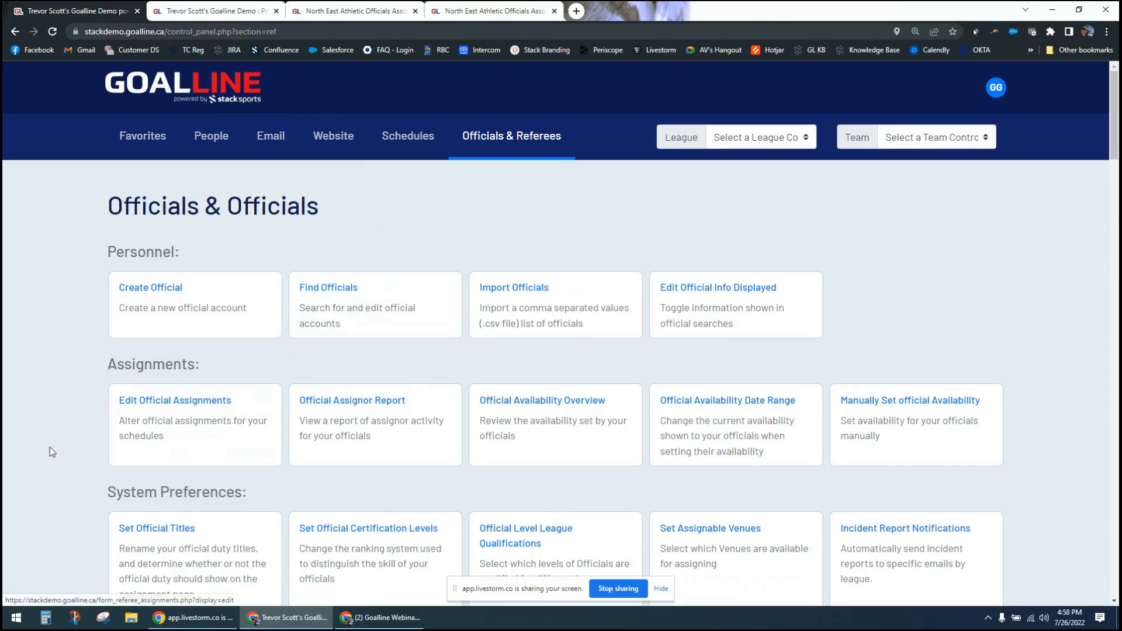
scroll(50, 447, "down", 8)
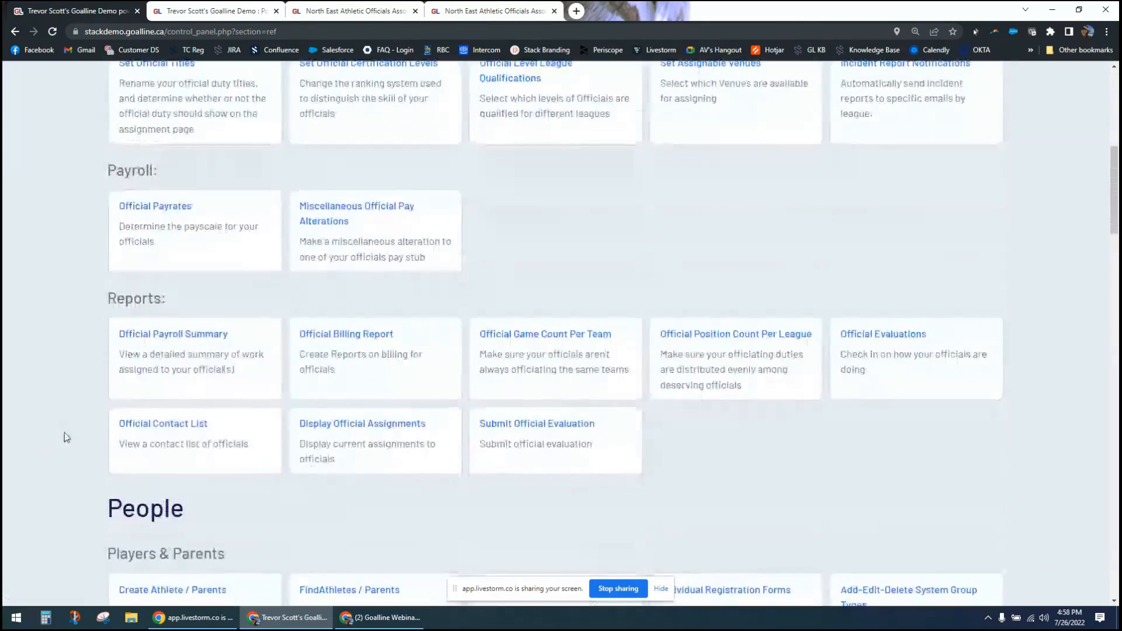
scroll(84, 417, "down", 2)
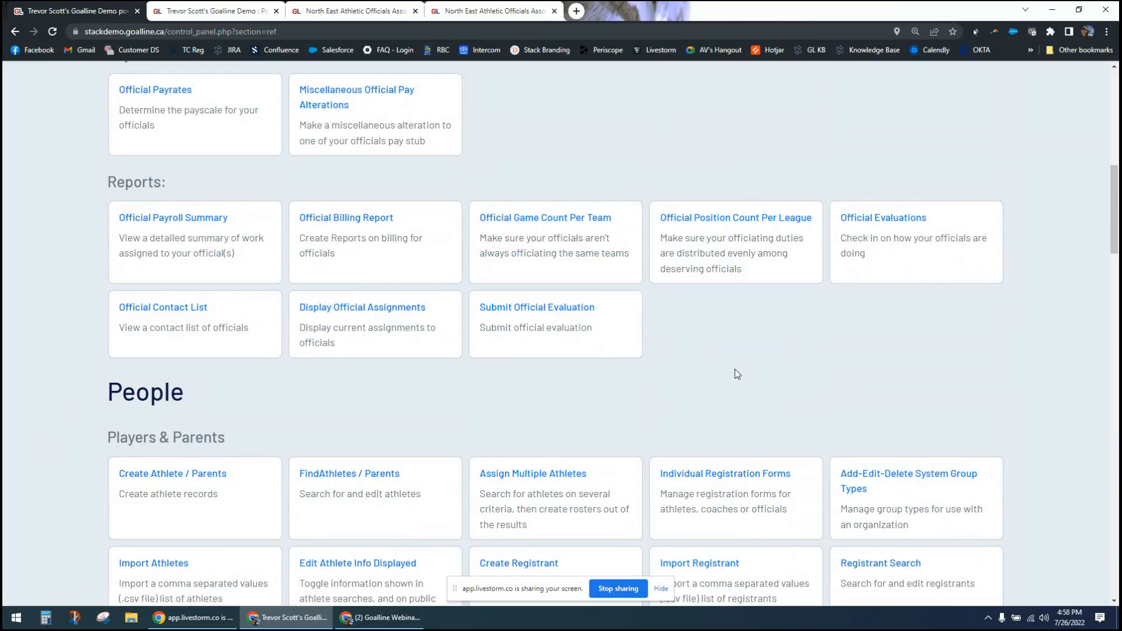
scroll(725, 356, "up", 10)
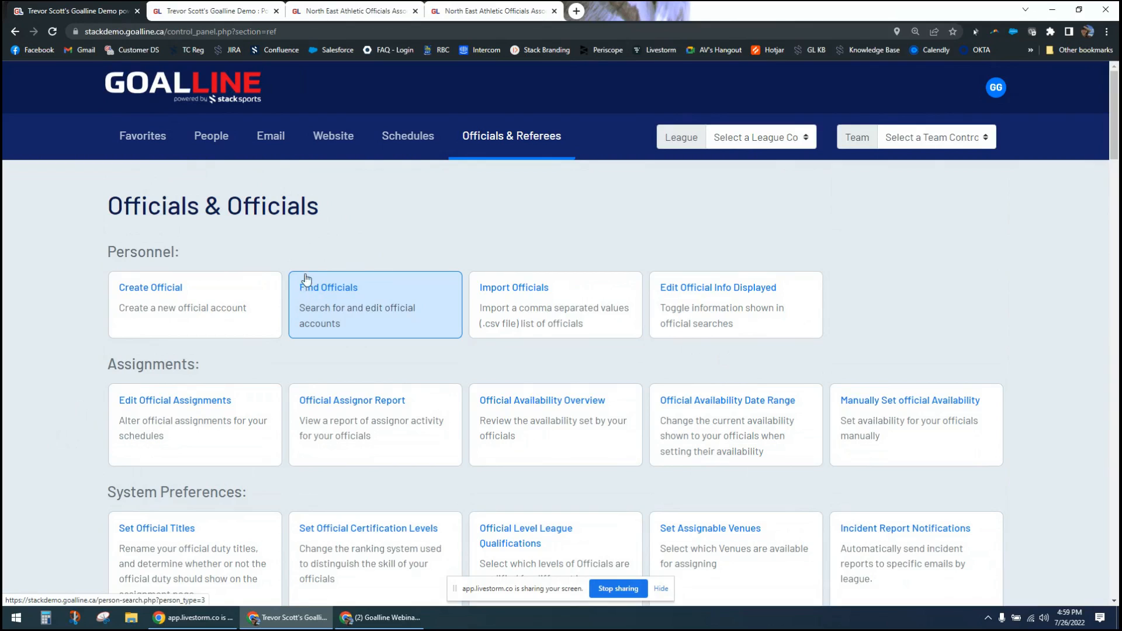
left_click(730, 138)
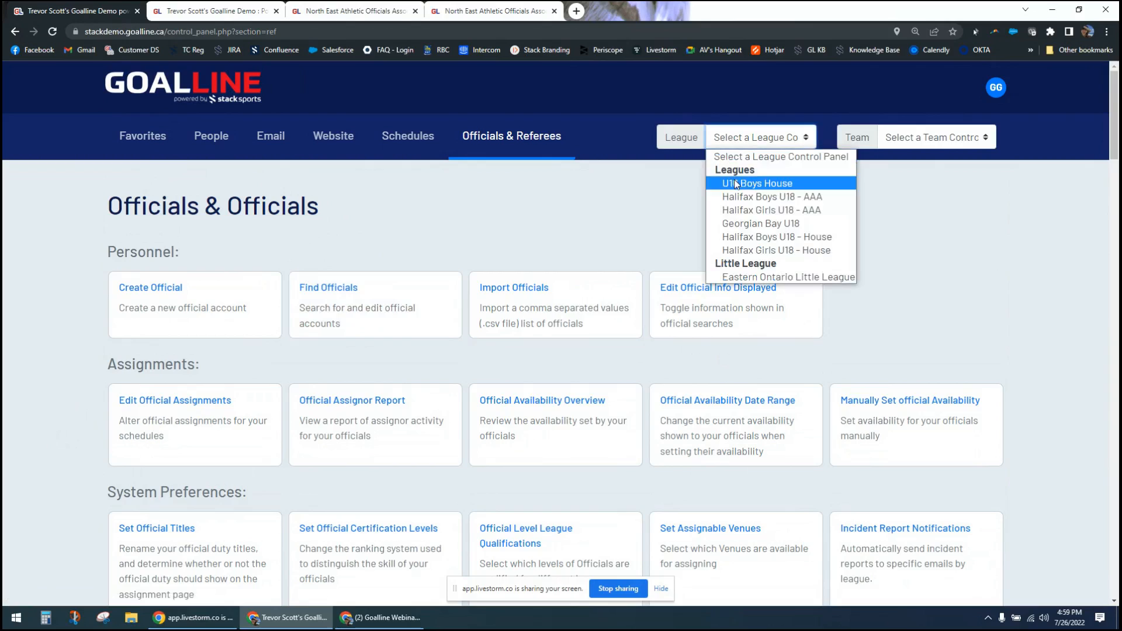
left_click(451, 224)
- Start a new Email / Text Announcement from the Email section and enable sending it via text message in addition to email
left_click(277, 141)
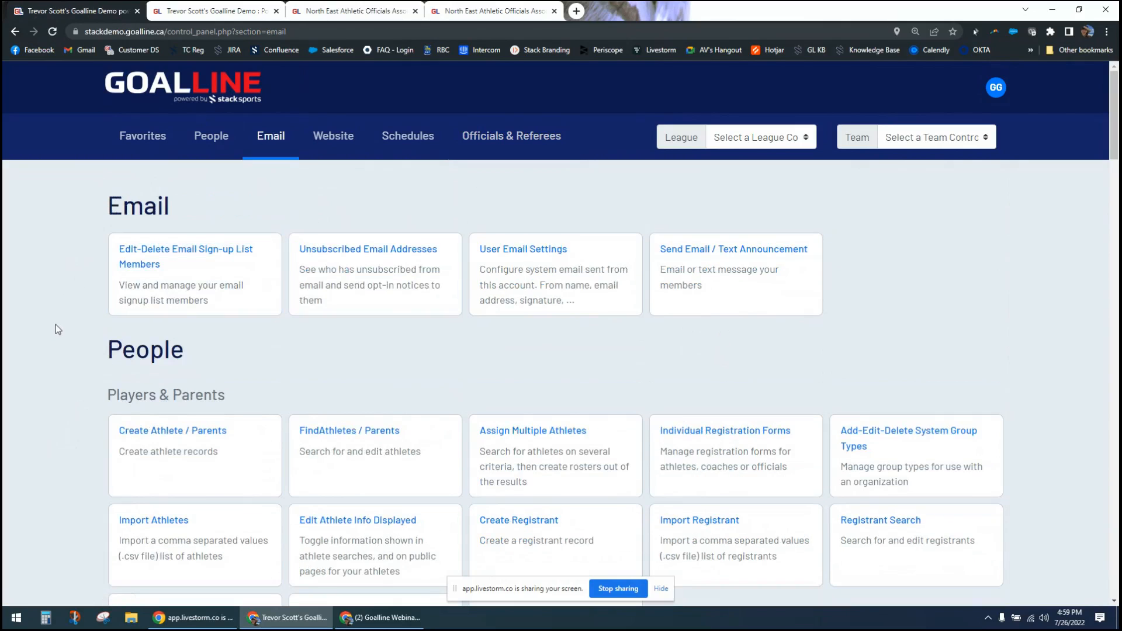
left_click(692, 254)
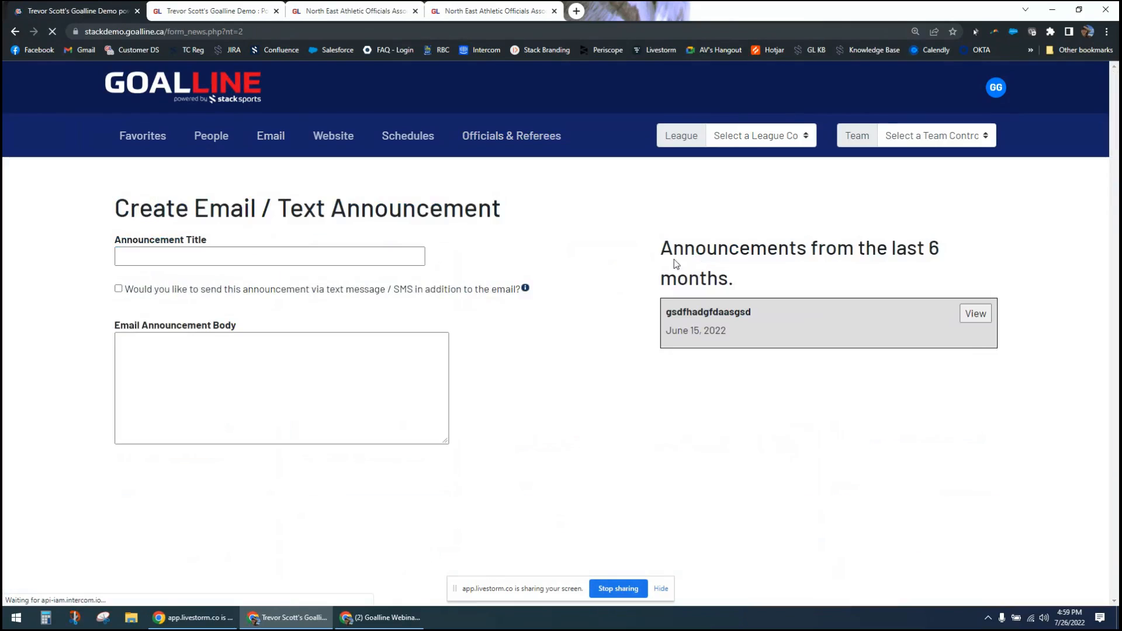
left_click(247, 257)
left_click(393, 471)
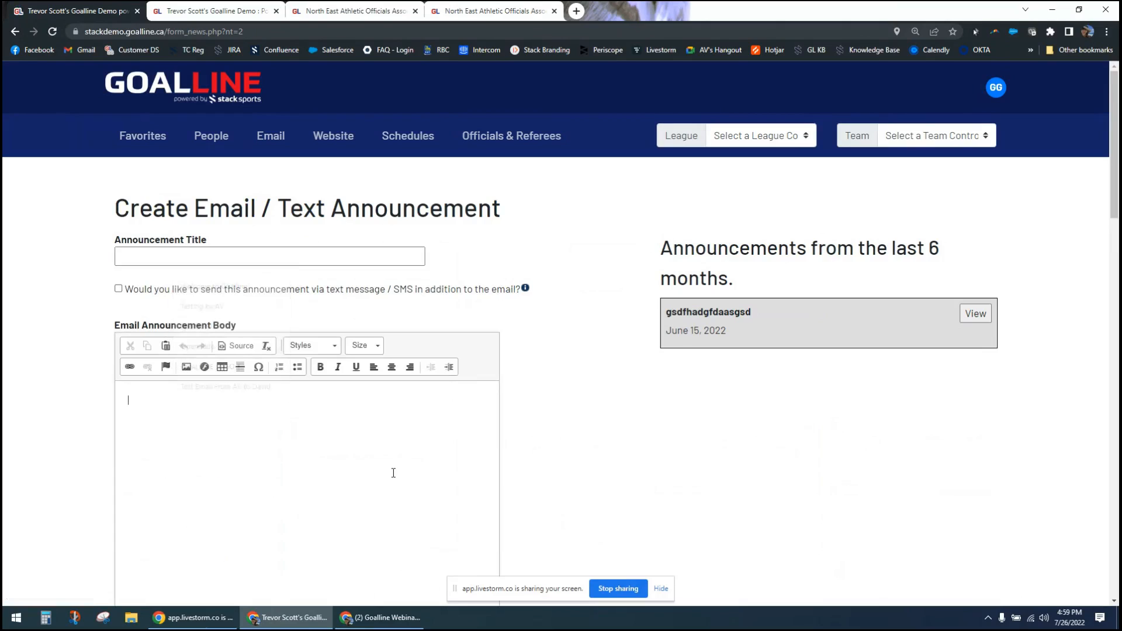
left_click(149, 293)
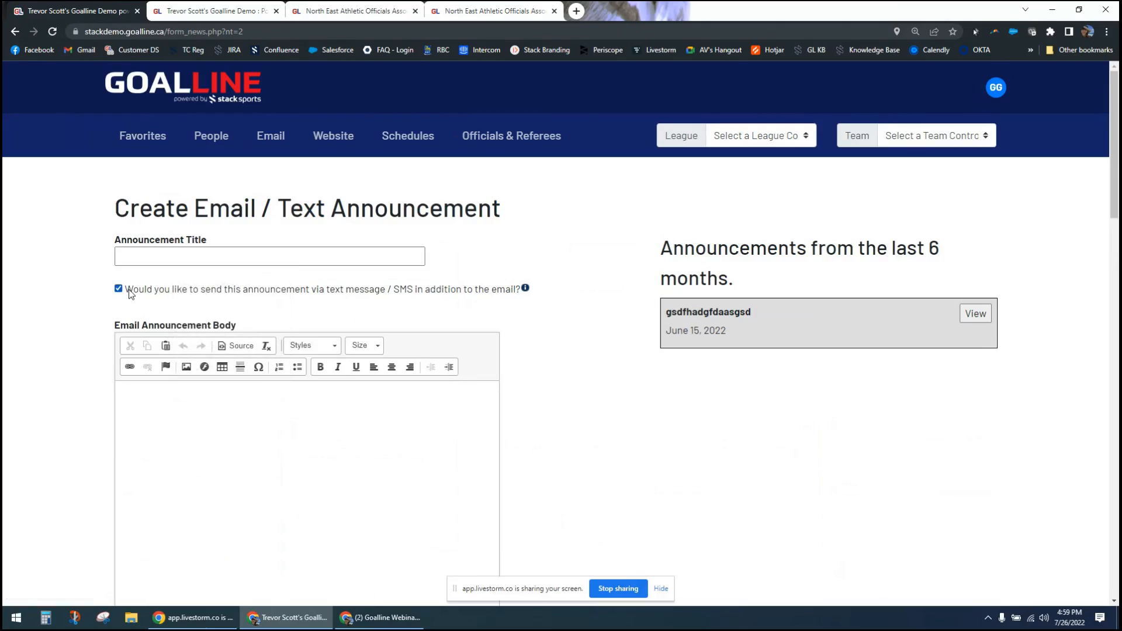
- Address the announcement to Athletes, Parents and Coaching Staff, limiting the coaching roles to Head Coach and Manager
scroll(78, 344, "down", 8)
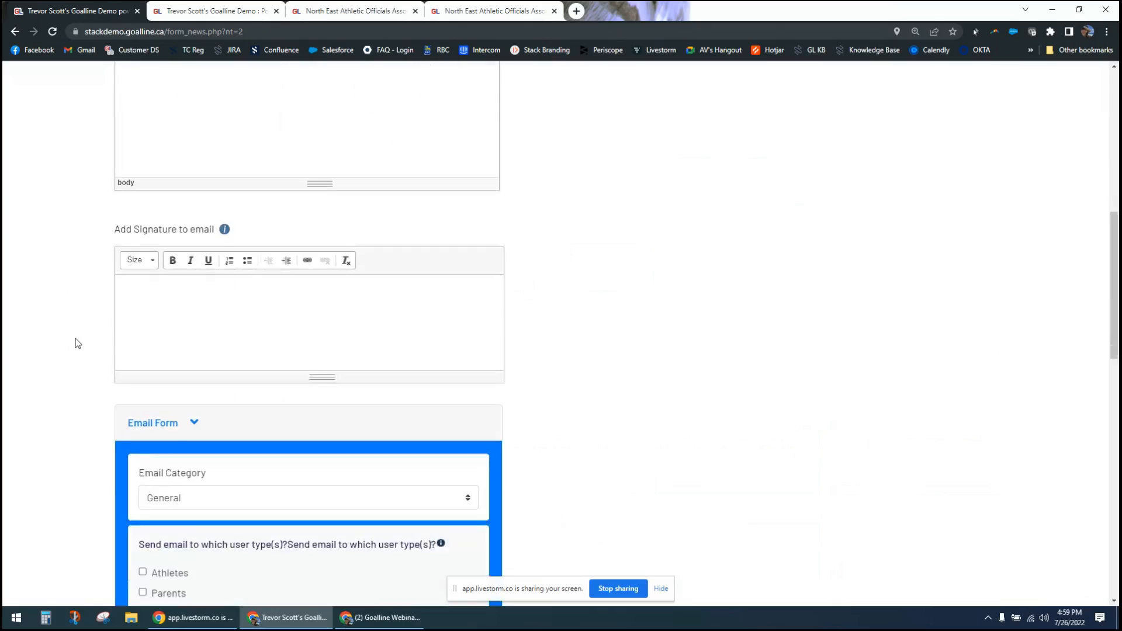
scroll(78, 344, "down", 1)
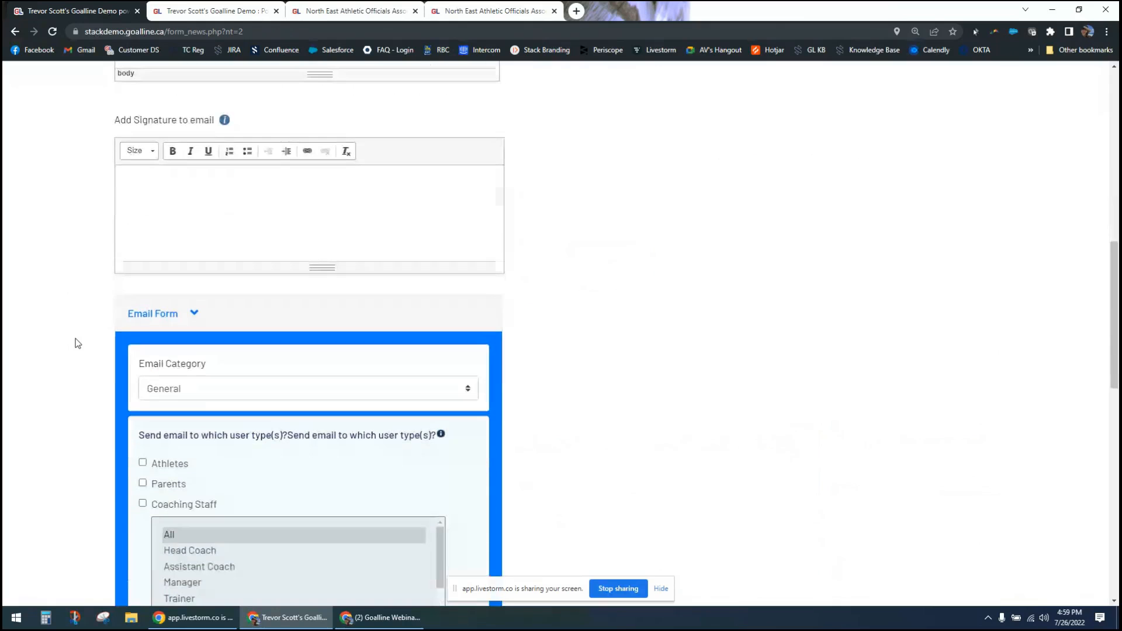
scroll(78, 344, "down", 1)
scroll(77, 344, "down", 5)
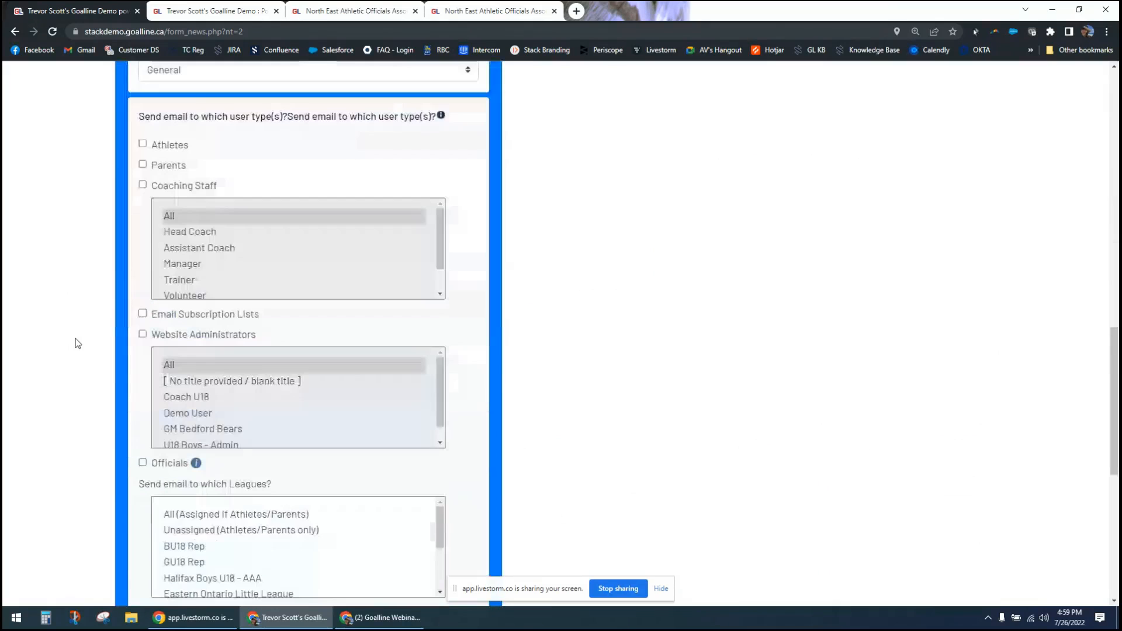
scroll(78, 344, "down", 1)
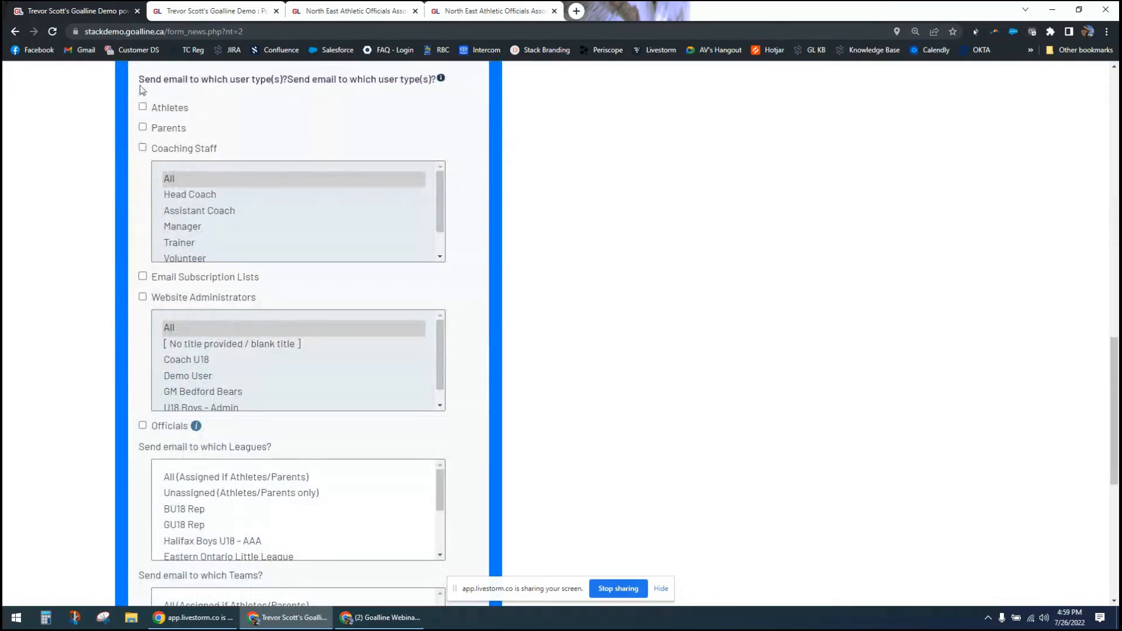
left_click(144, 108)
left_click(143, 129)
left_click(211, 197)
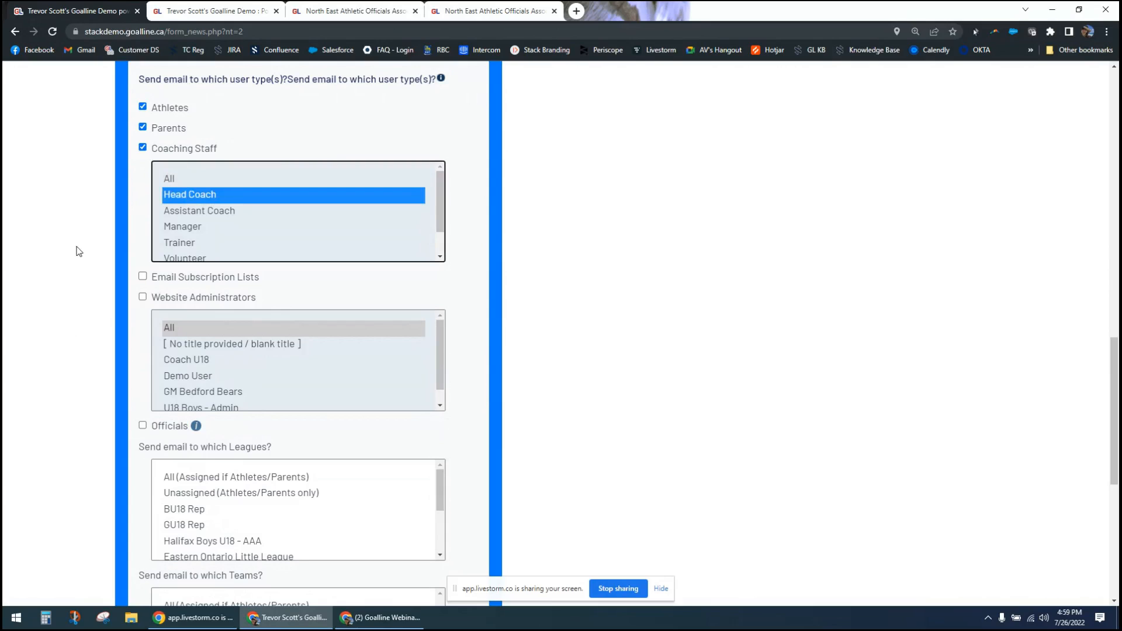
left_click(197, 228)
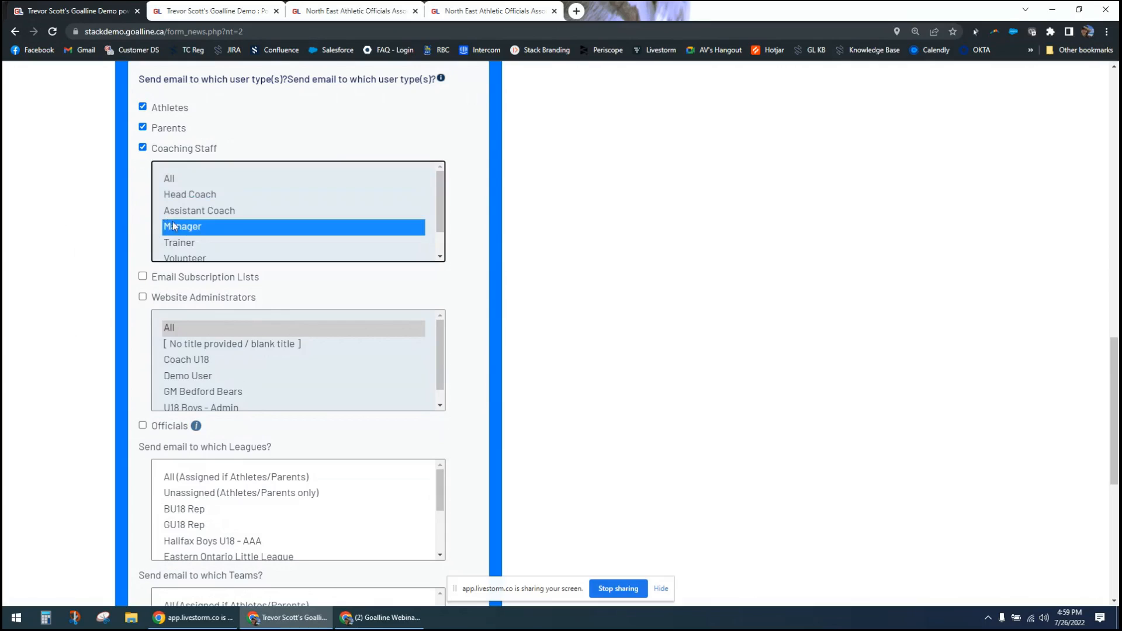
left_click(194, 199, "ctrl")
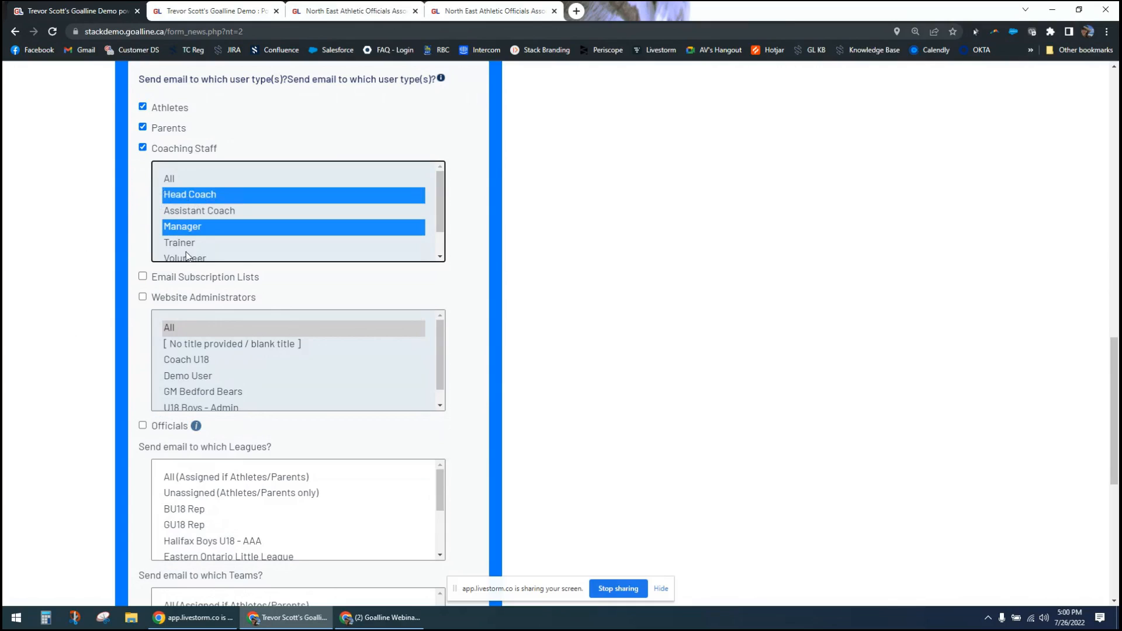
- Add Email Subscription Lists, Website Administrators and Officials to the announcement's recipient user types
left_click(144, 277)
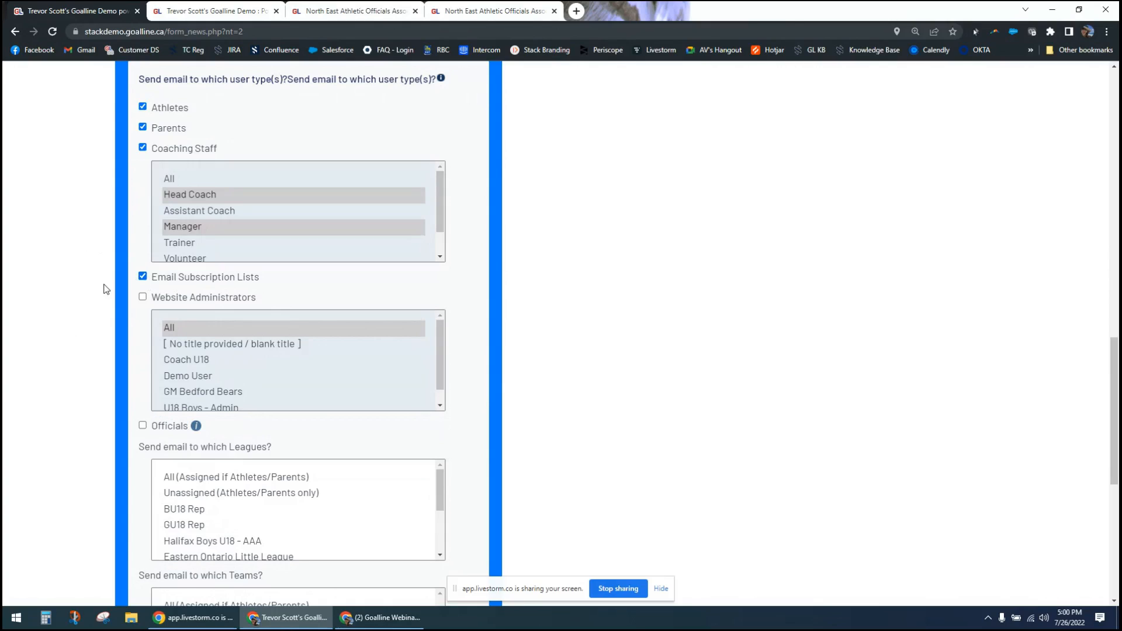
scroll(106, 290, "down", 1)
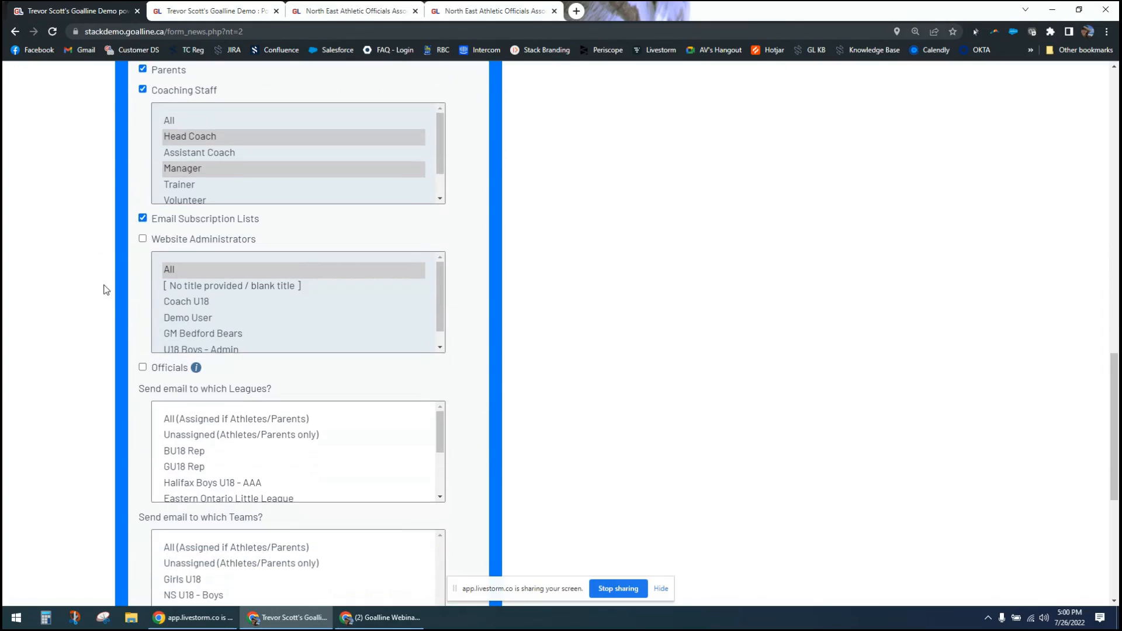
left_click(143, 240)
scroll(236, 320, "down", 1)
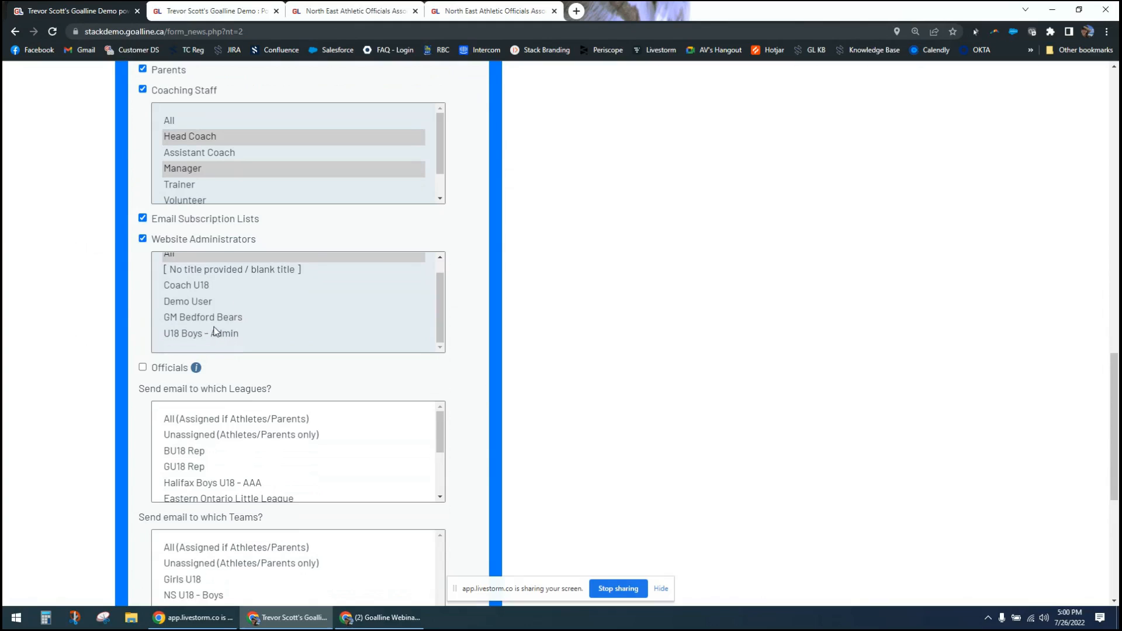
left_click(143, 367)
scroll(55, 285, "up", 1)
scroll(55, 280, "up", 1)
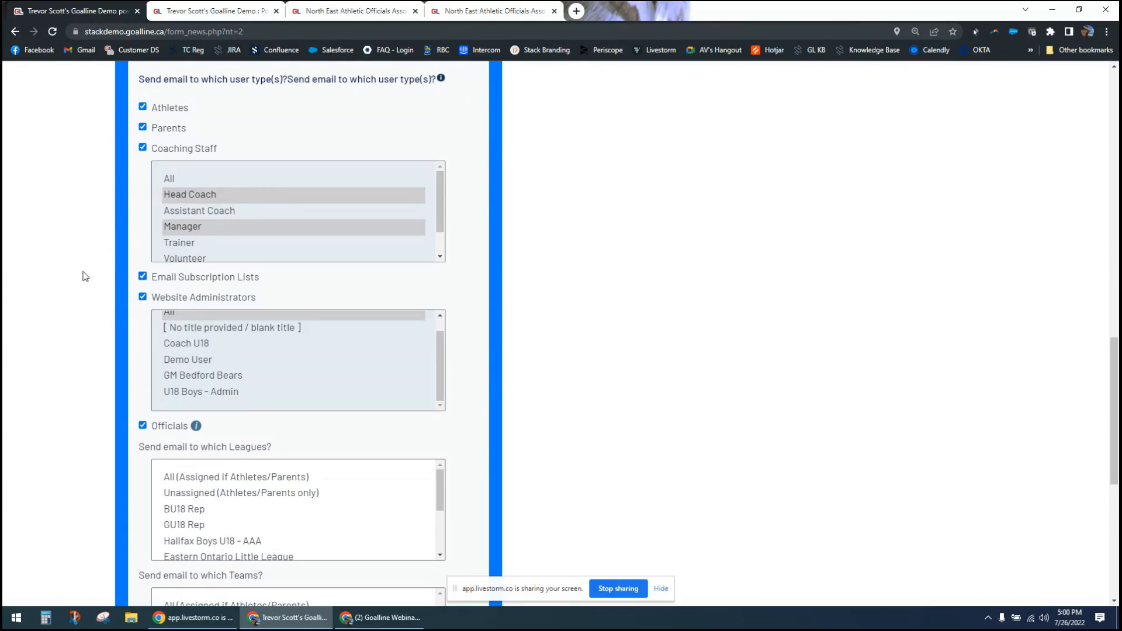
- Select both All (Assigned if Athletes/Parents) and Unassigned (Athletes/Parents only) as the leagues that receive the email
scroll(107, 316, "down", 2)
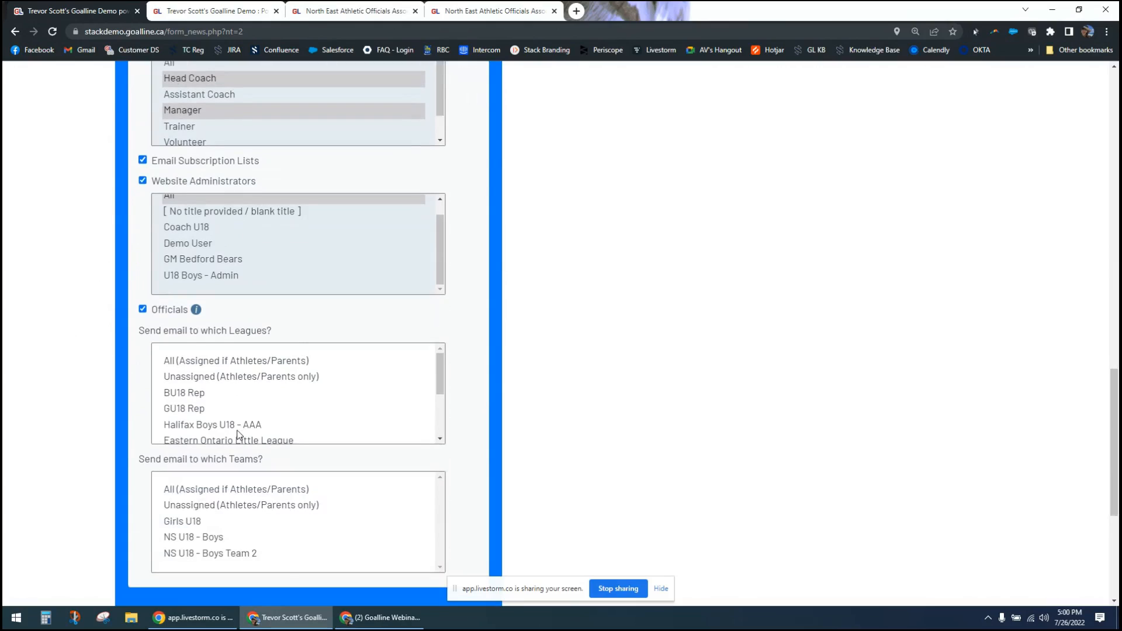
left_click(192, 365)
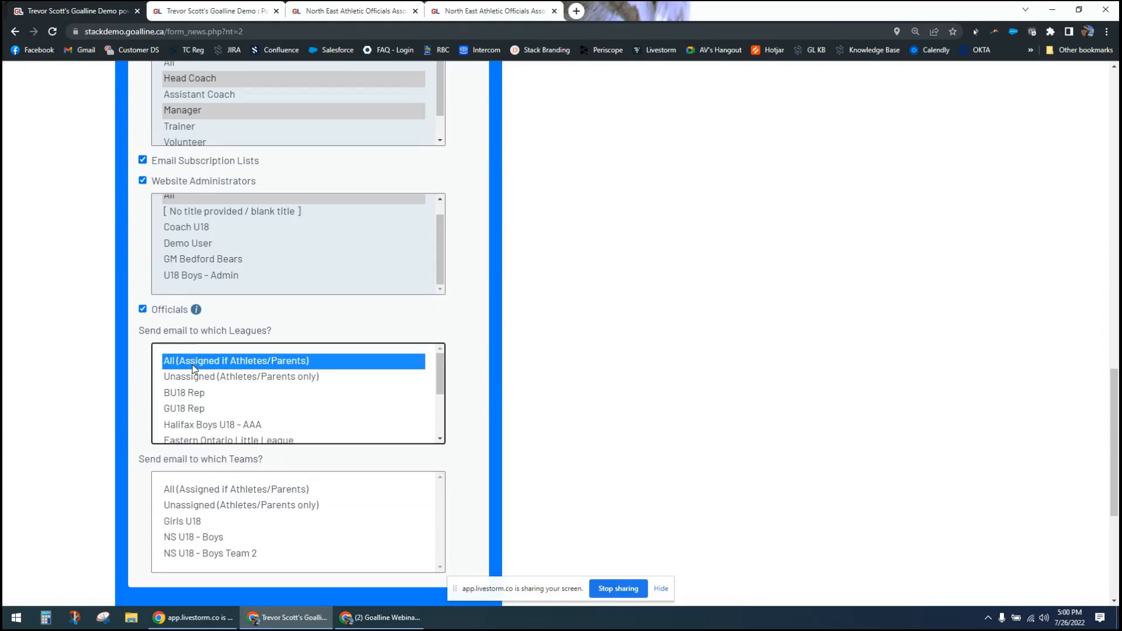
left_click(207, 377)
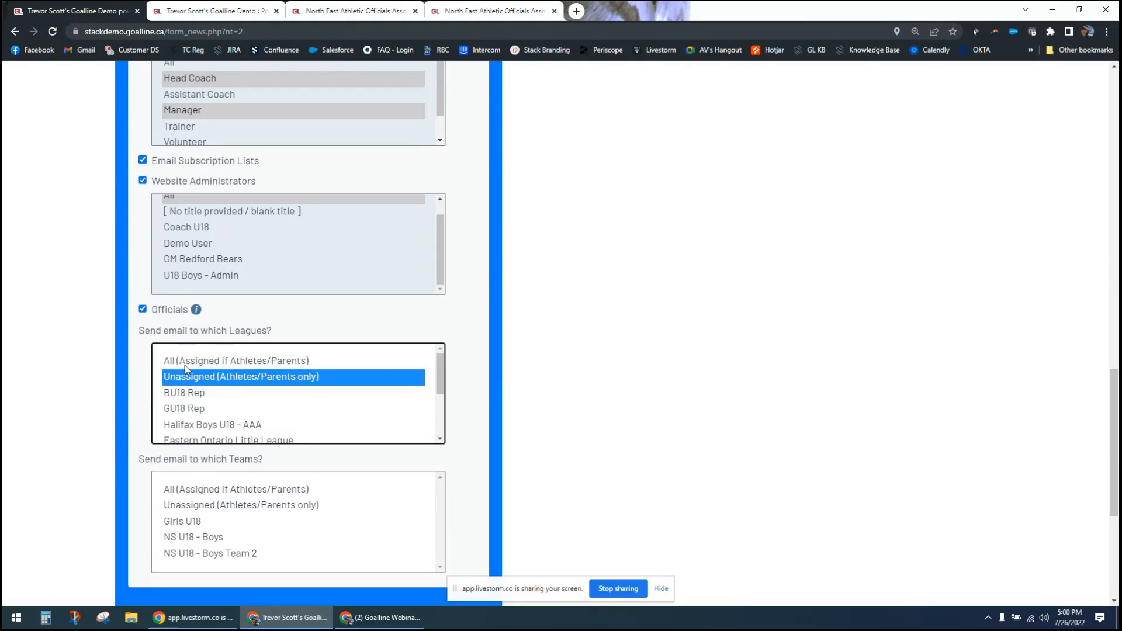
left_click(186, 366, "ctrl")
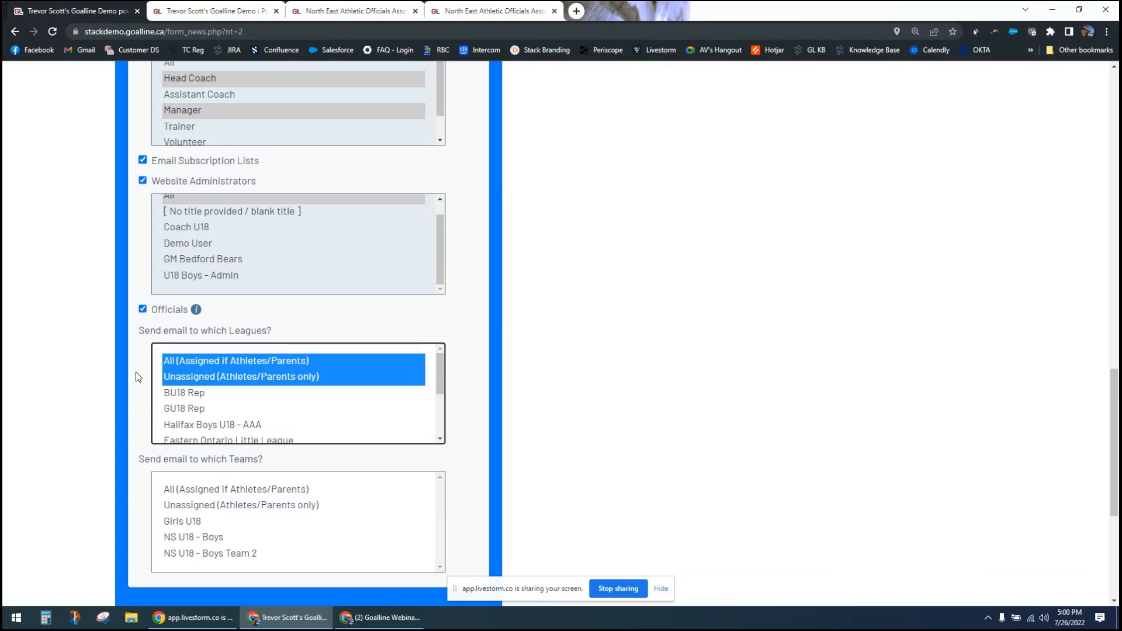
- Select both All (Assigned if Athletes/Parents) and Unassigned (Athletes/Parents only) as the teams that receive the email
scroll(144, 195, "up", 2)
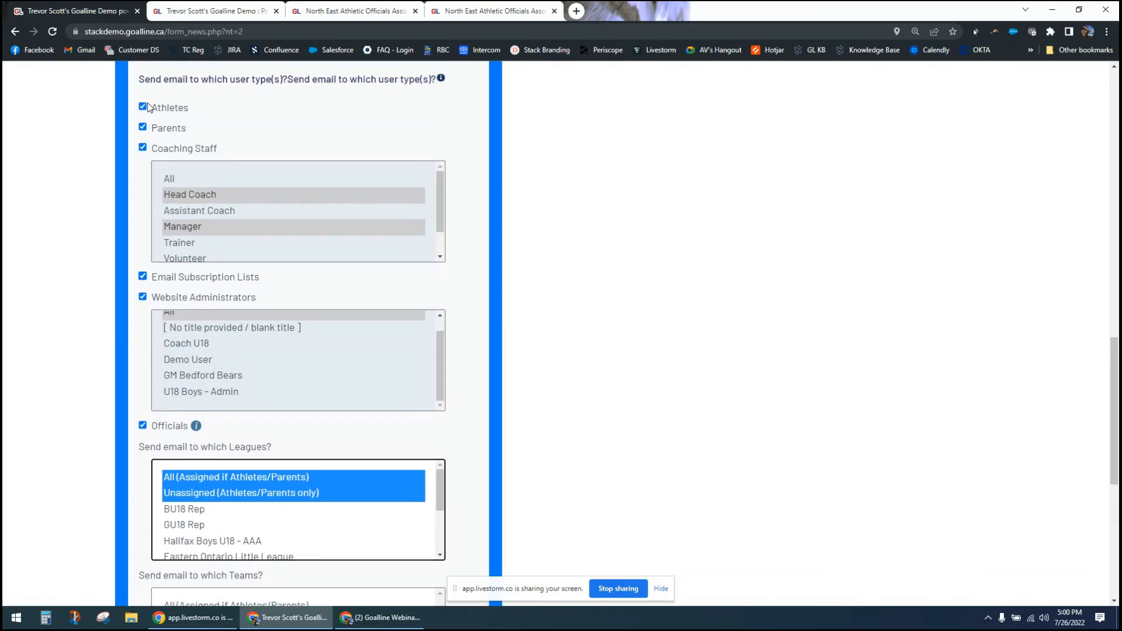
scroll(135, 414, "down", 2)
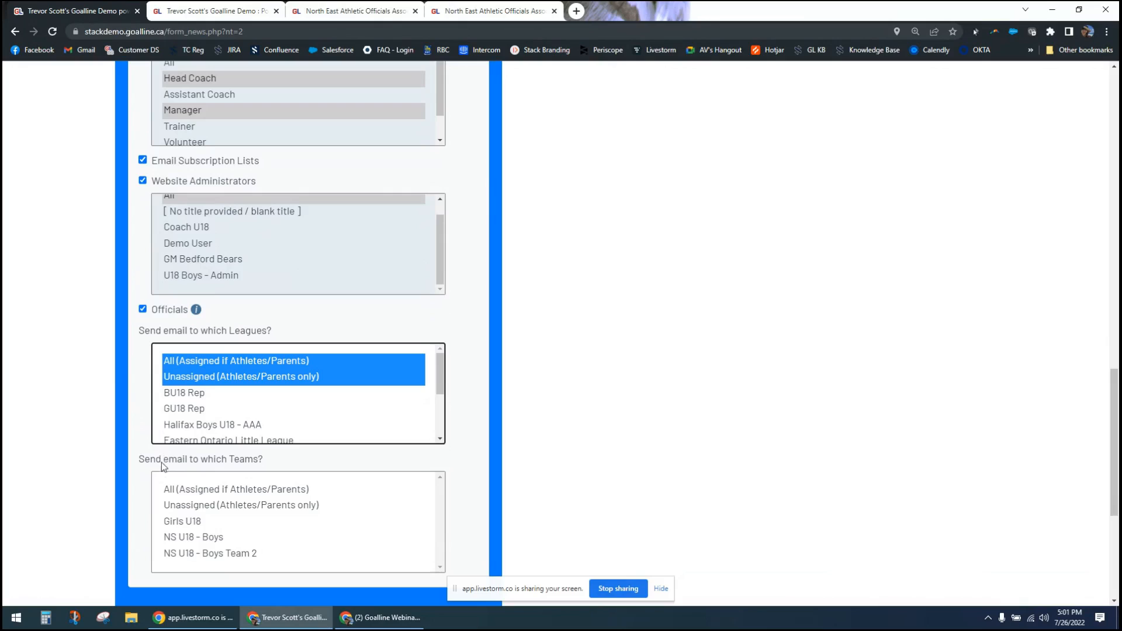
left_click(200, 491)
left_click(201, 502, "ctrl")
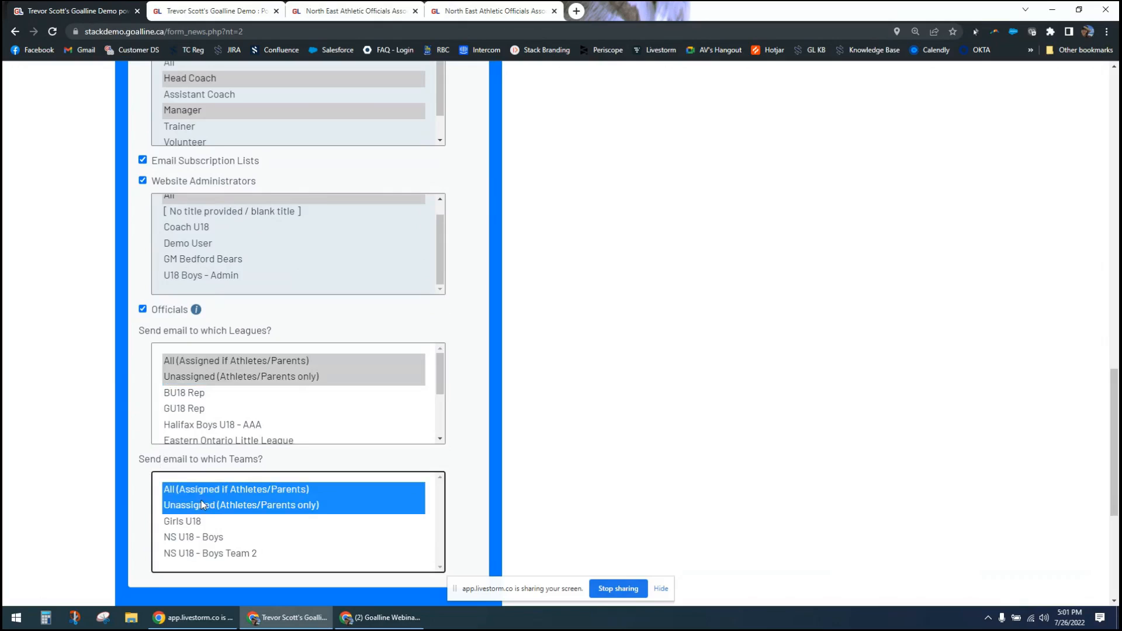
left_click(106, 506)
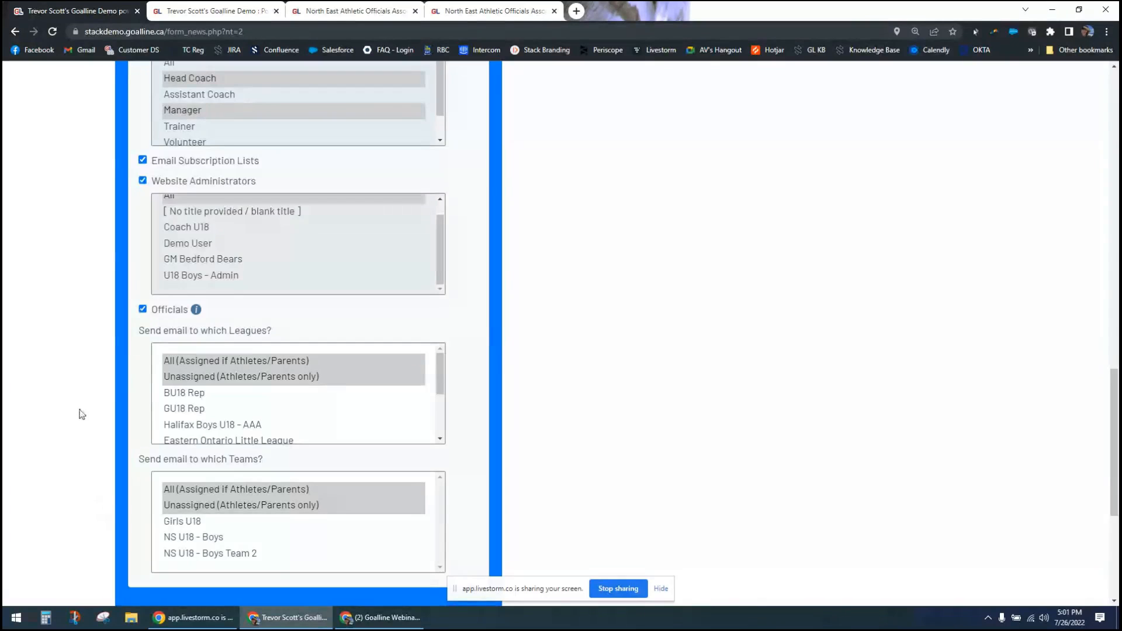
- Add the main contact of Av Test Team as a team staff recipient of the announcement
scroll(82, 413, "up", 4)
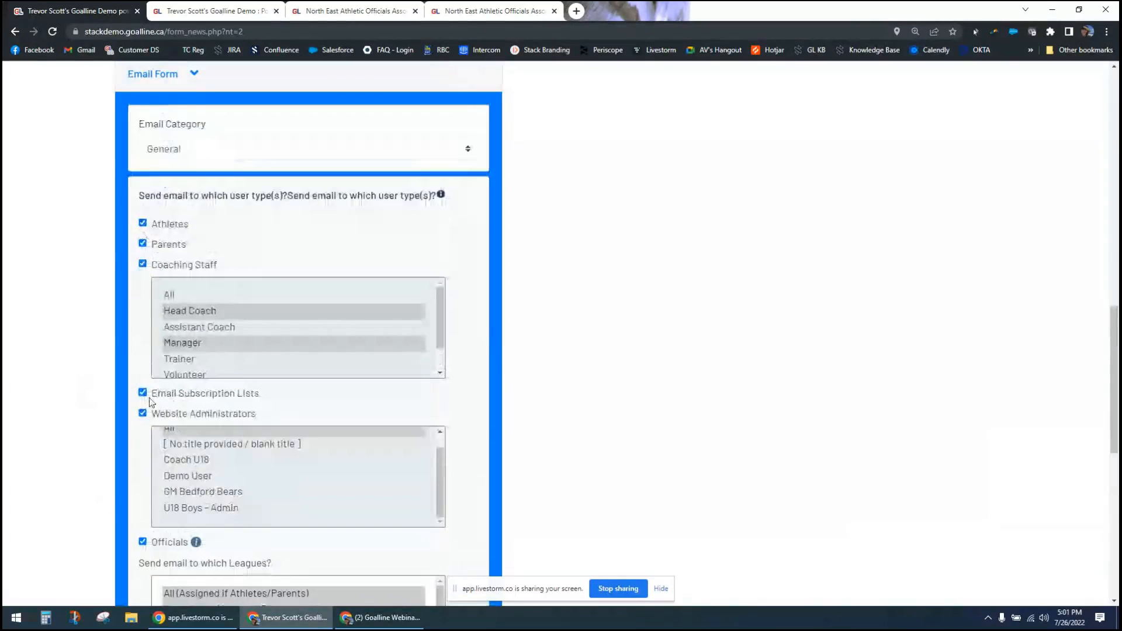
scroll(205, 386, "down", 4)
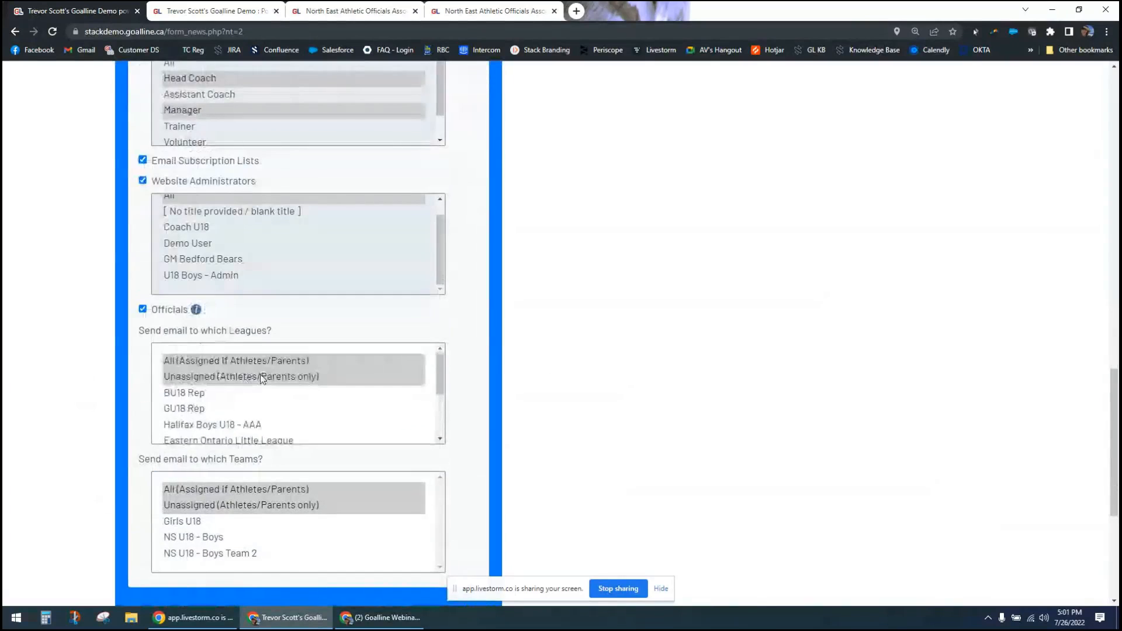
scroll(549, 380, "down", 3)
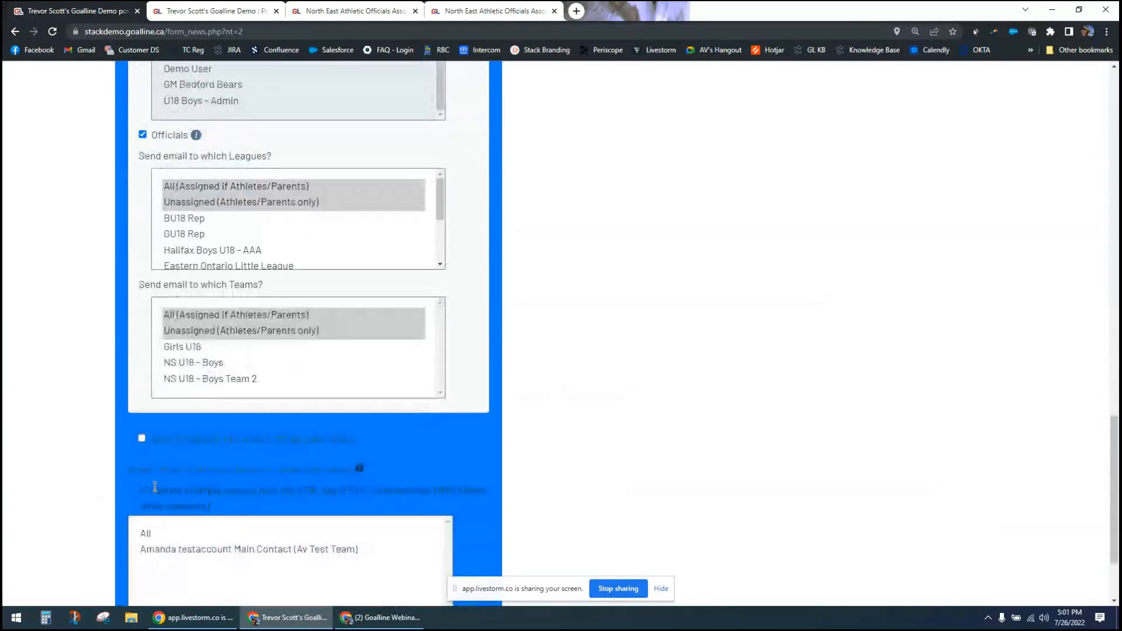
scroll(70, 500, "down", 2)
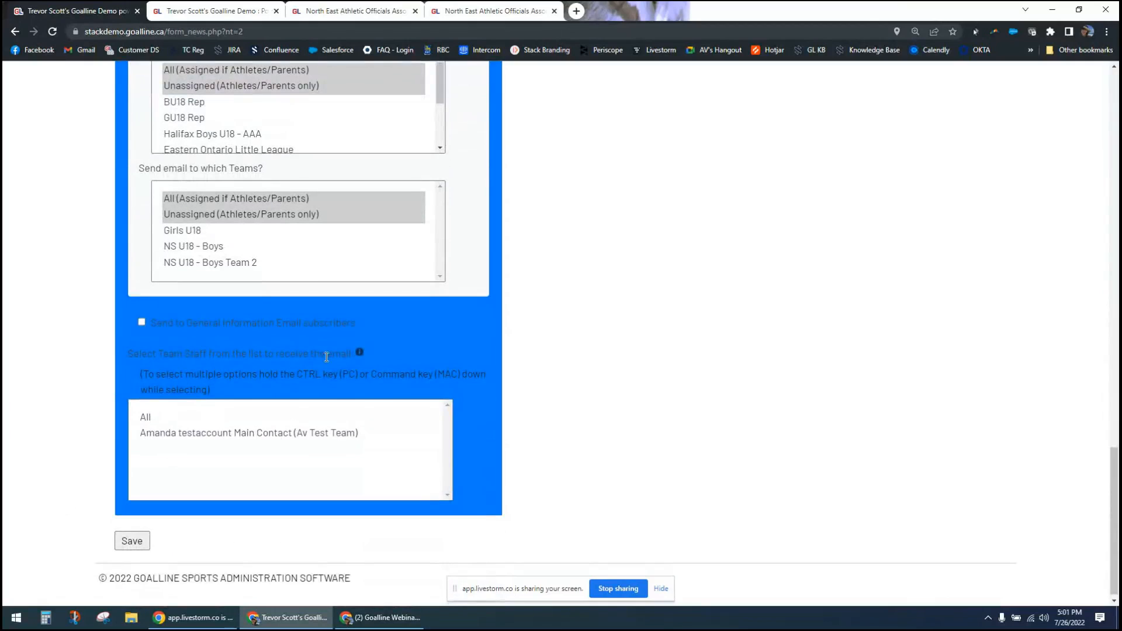
left_click(159, 437)
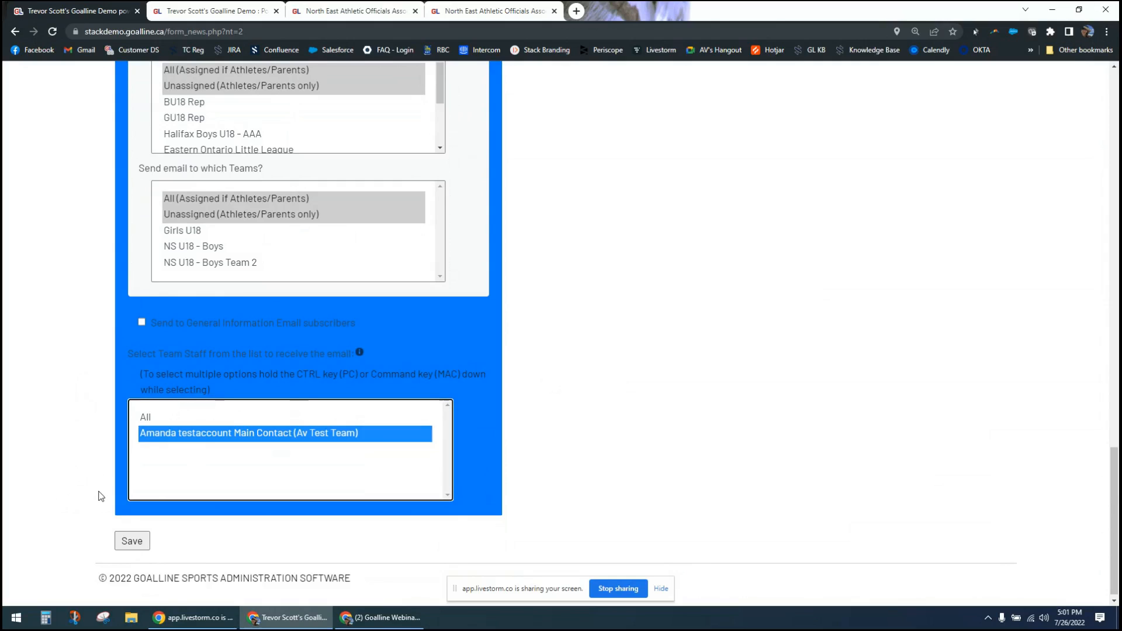
- View the previously sent announcement dated June 15, 2022 and show its recipient details
scroll(81, 475, "up", 6)
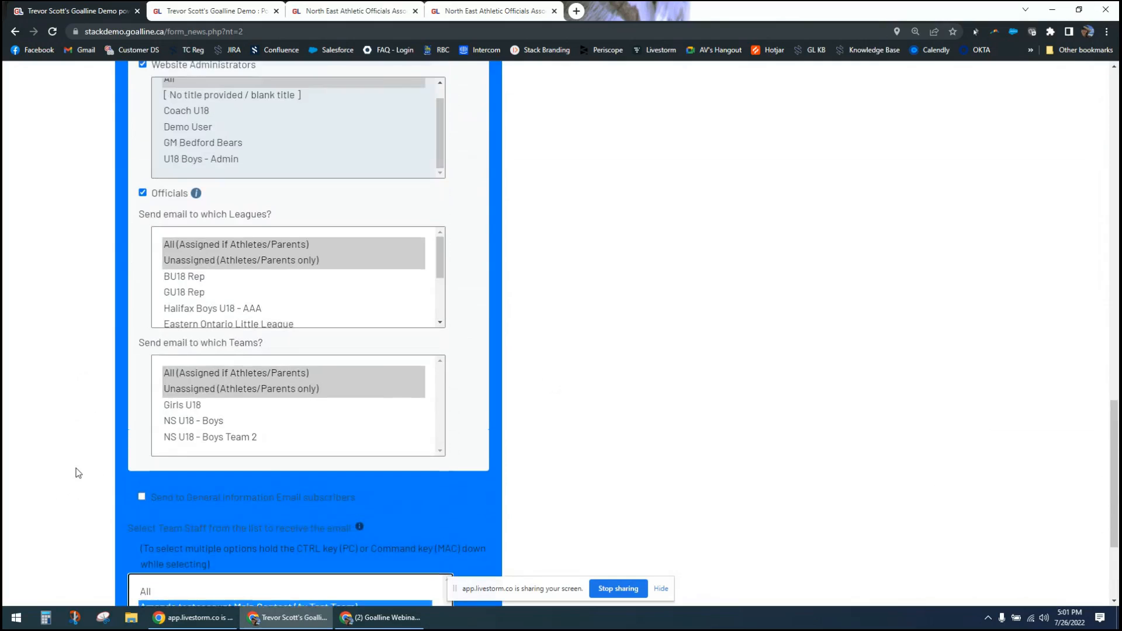
scroll(78, 473, "up", 5)
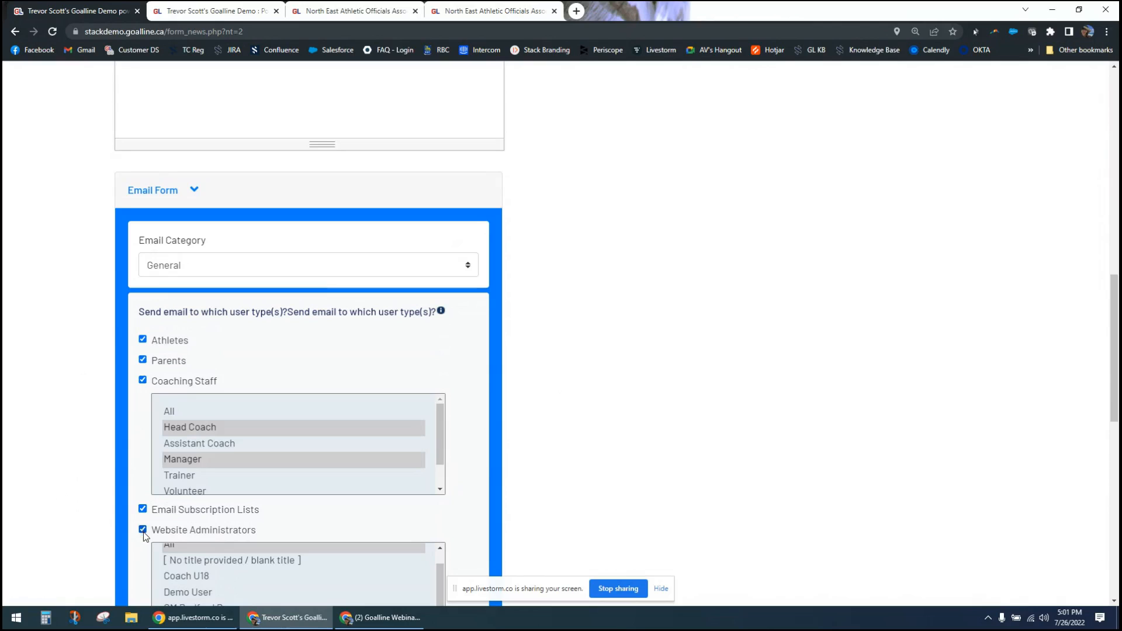
scroll(120, 496, "up", 10)
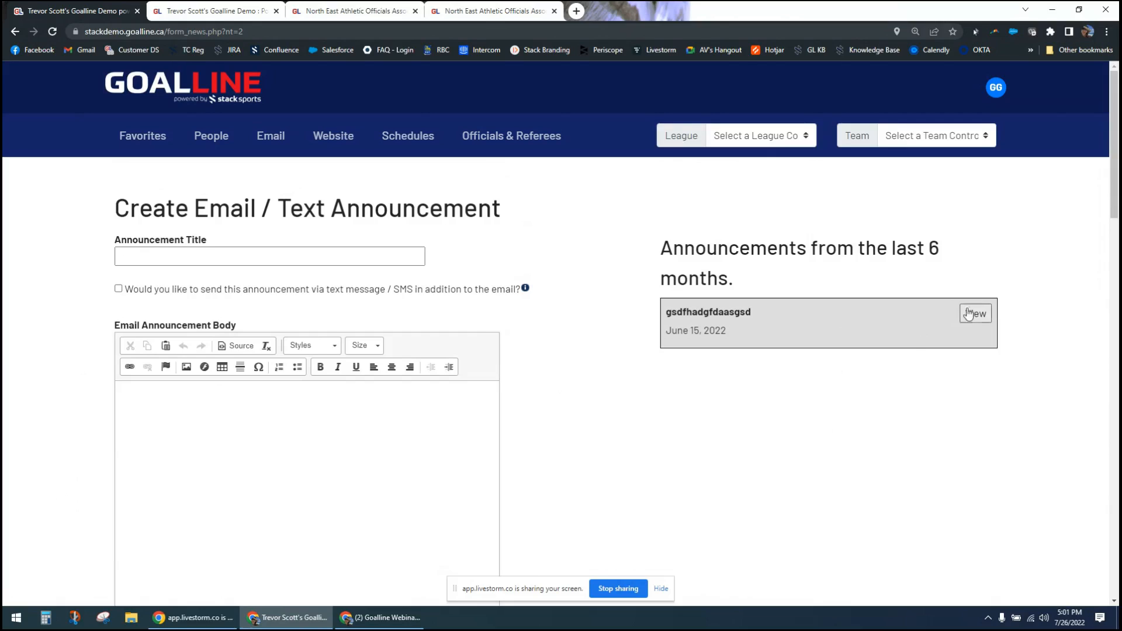
left_click(987, 318)
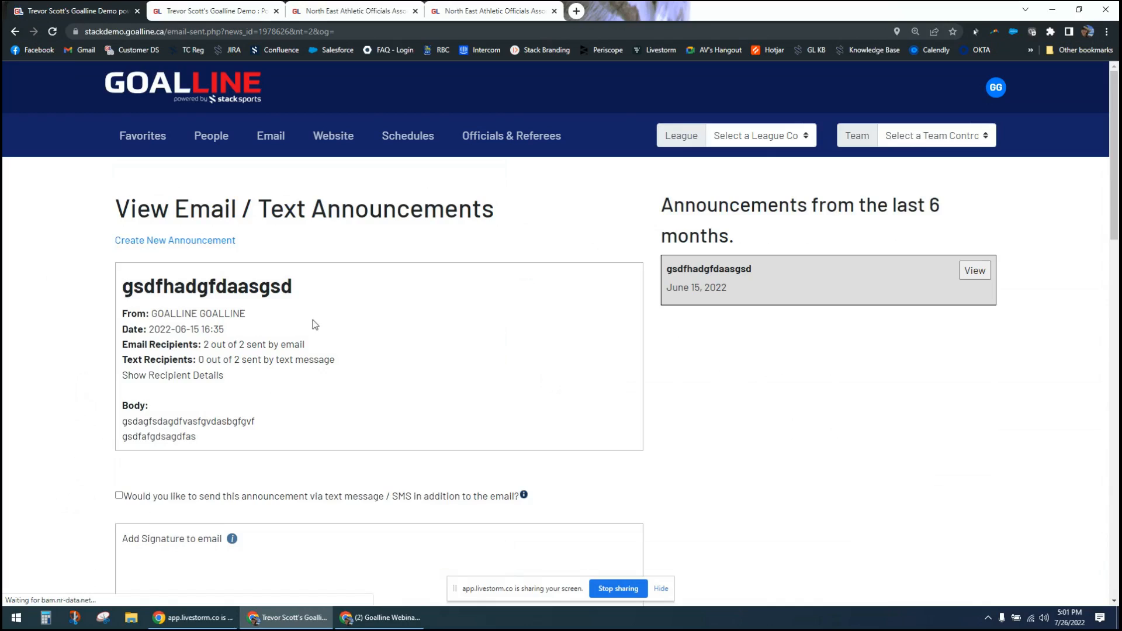
left_click(167, 377)
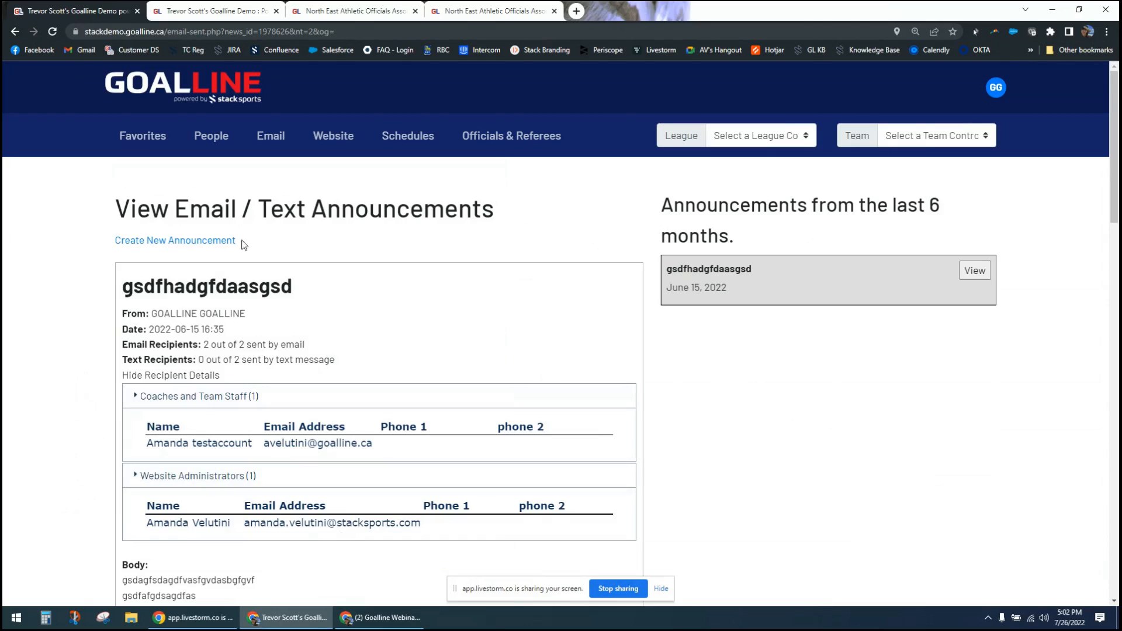
- Switch to the U16 Boys House league, open its Email / Text Announcement form and review the recipient and team options
left_click(751, 140)
left_click(760, 179)
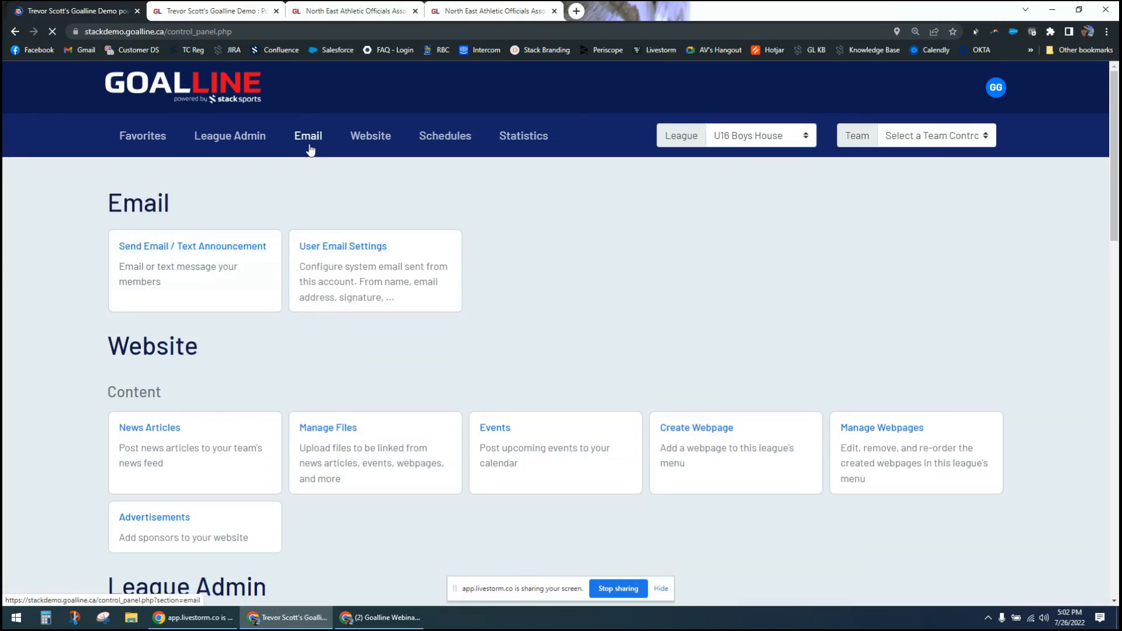
left_click(309, 150)
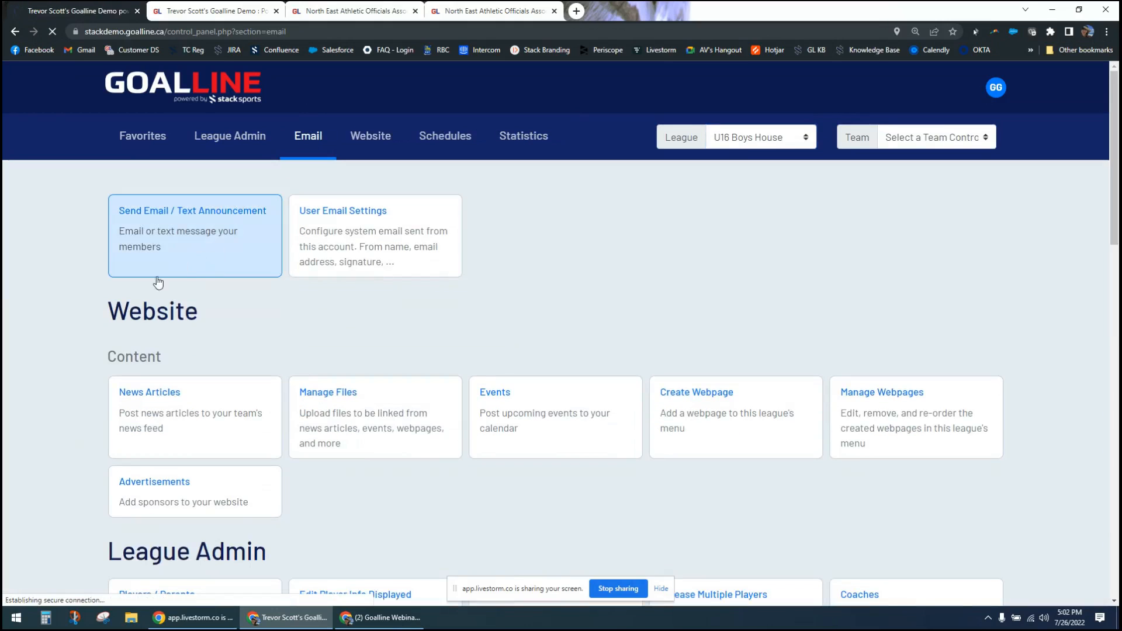
left_click(155, 275)
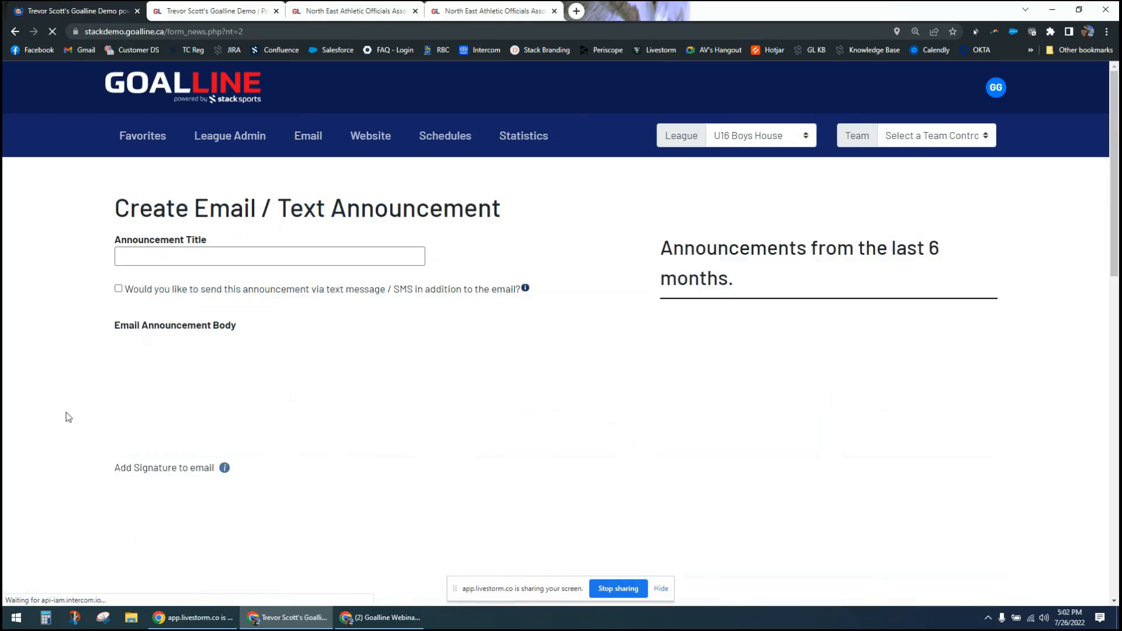
scroll(69, 415, "down", 8)
scroll(69, 415, "down", 6)
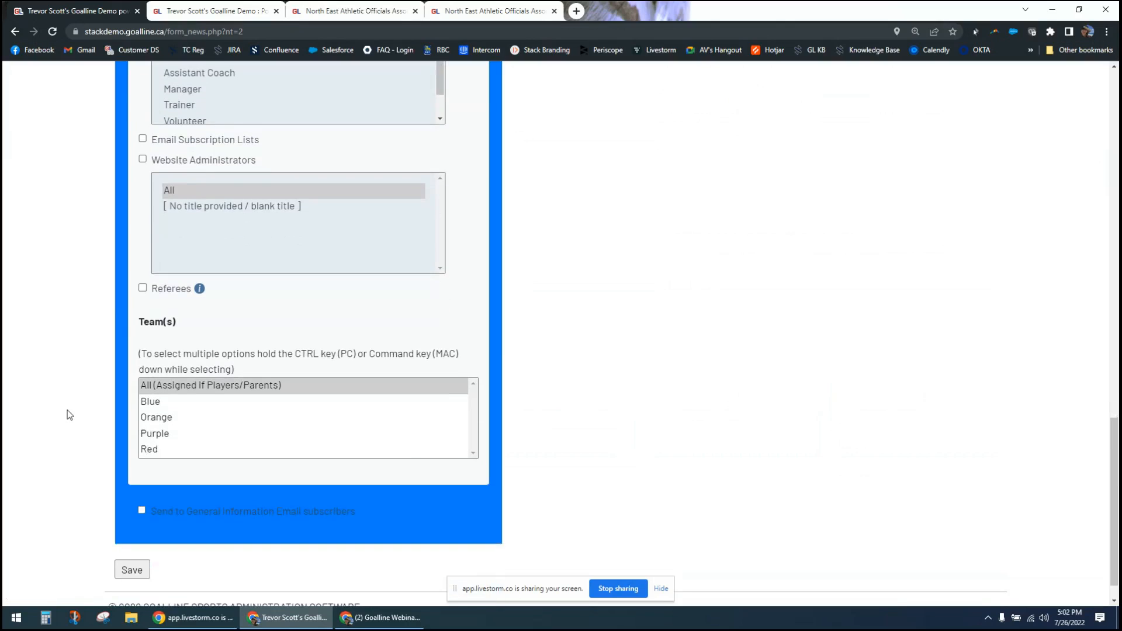
scroll(69, 415, "up", 10)
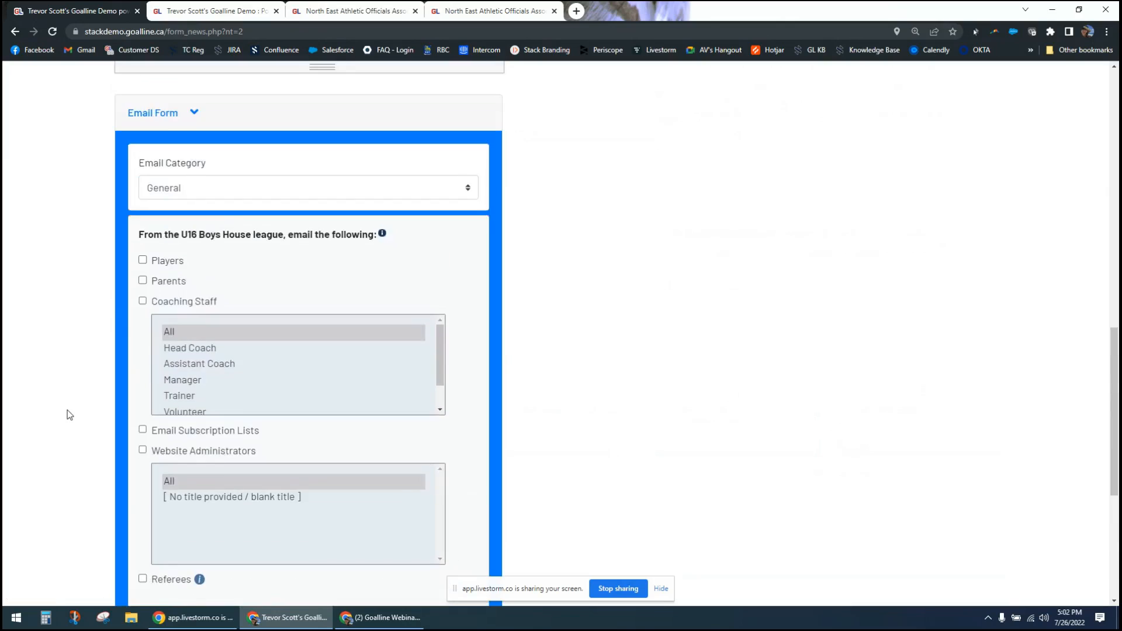
scroll(69, 415, "up", 7)
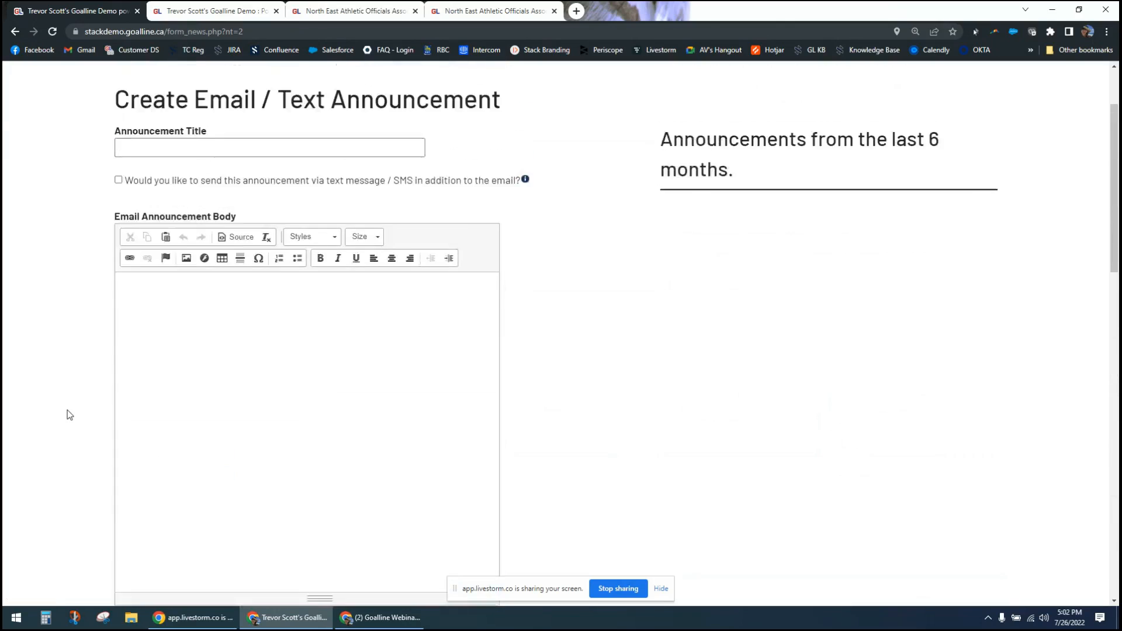
- Switch to the Blue team of U16 Boys House and open its Email / Text Announcement form
left_click(905, 140)
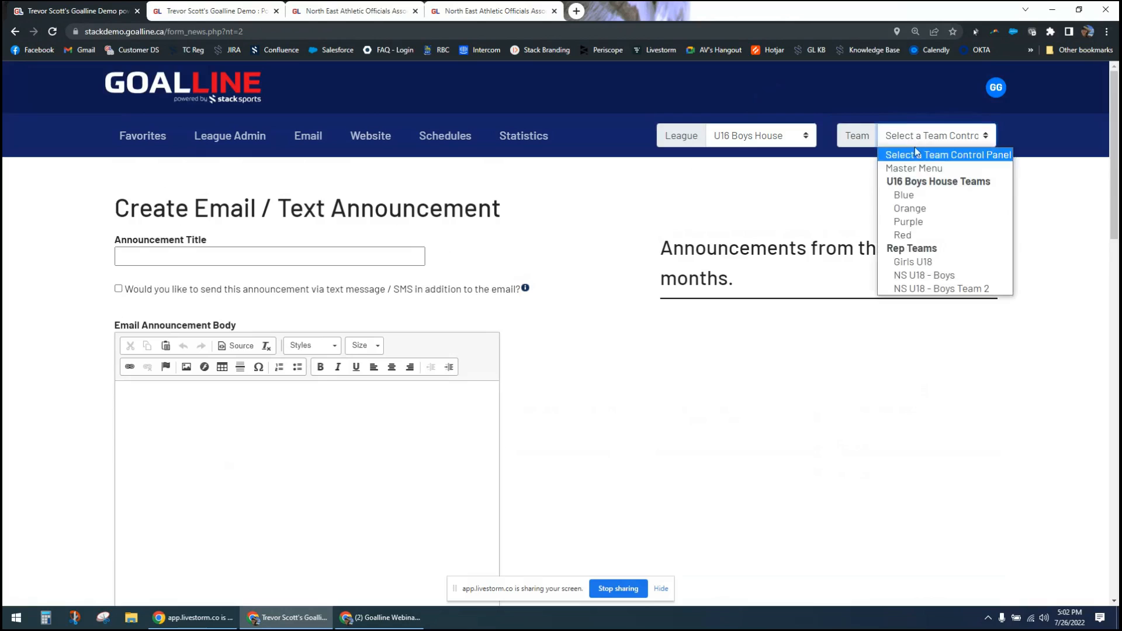
left_click(926, 196)
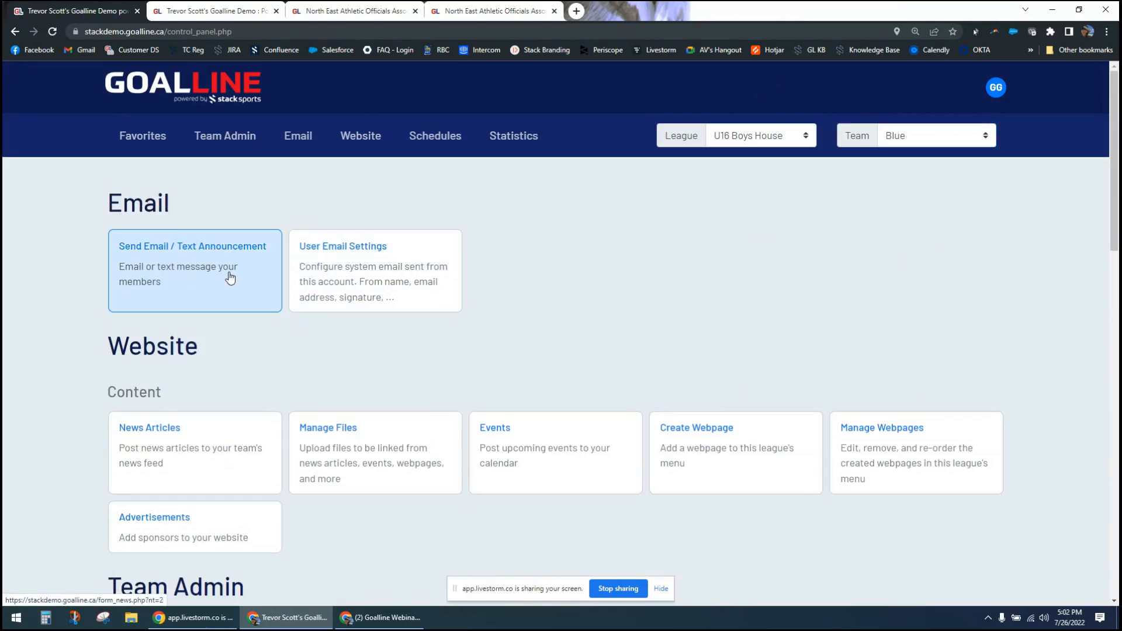
left_click(230, 278)
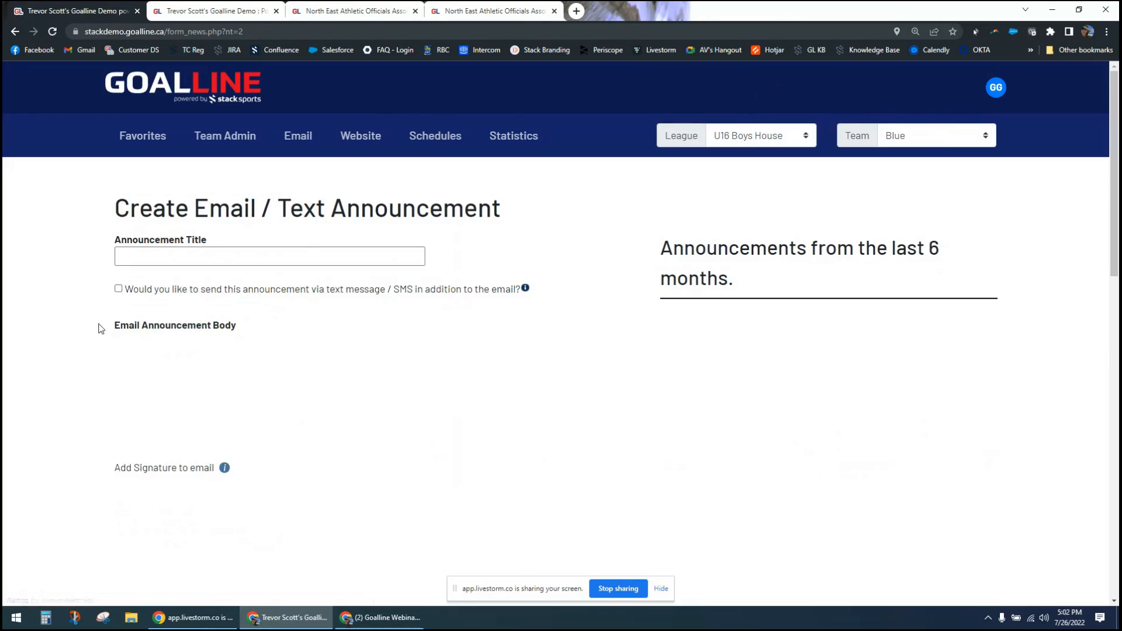
- Return to the main control panel and open the form for creating a news article from the Website section
left_click(215, 98)
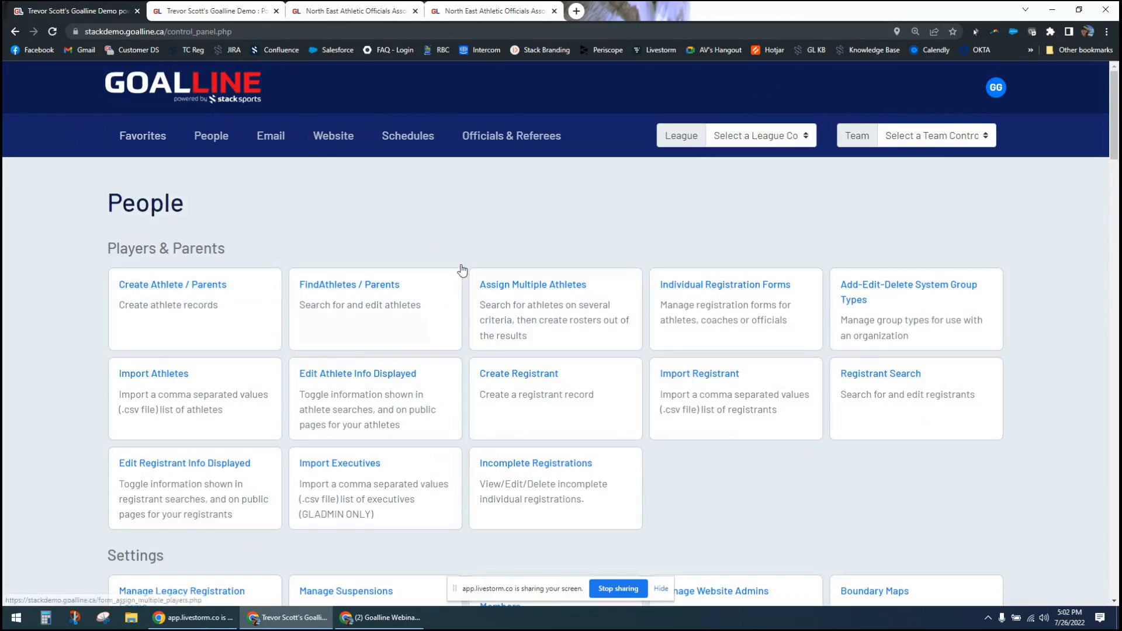
left_click(322, 137)
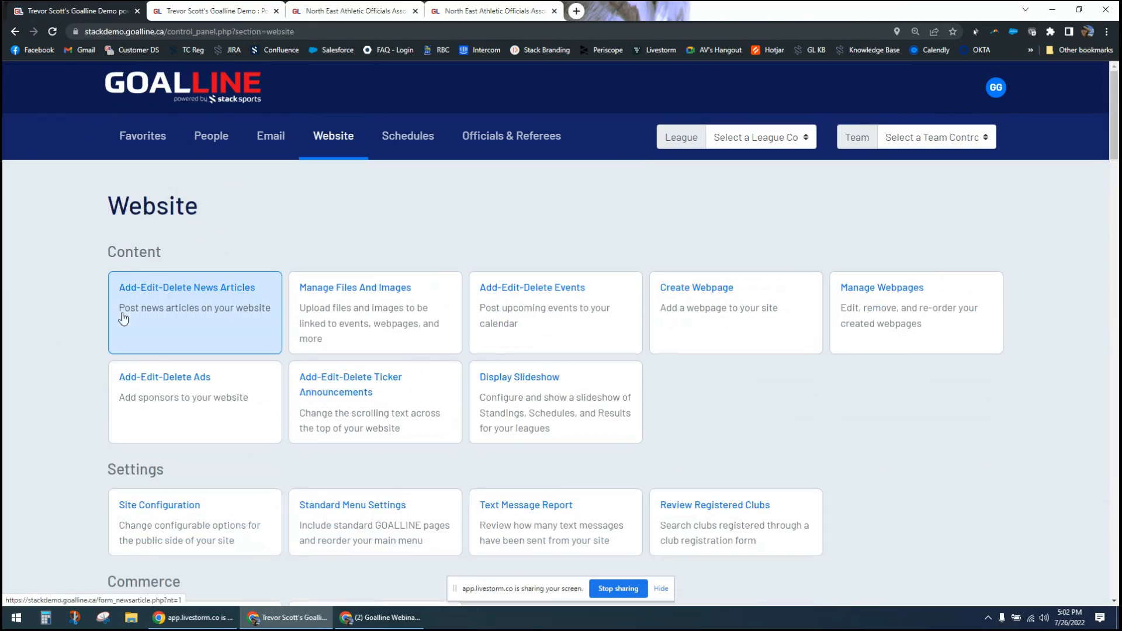
left_click(173, 314)
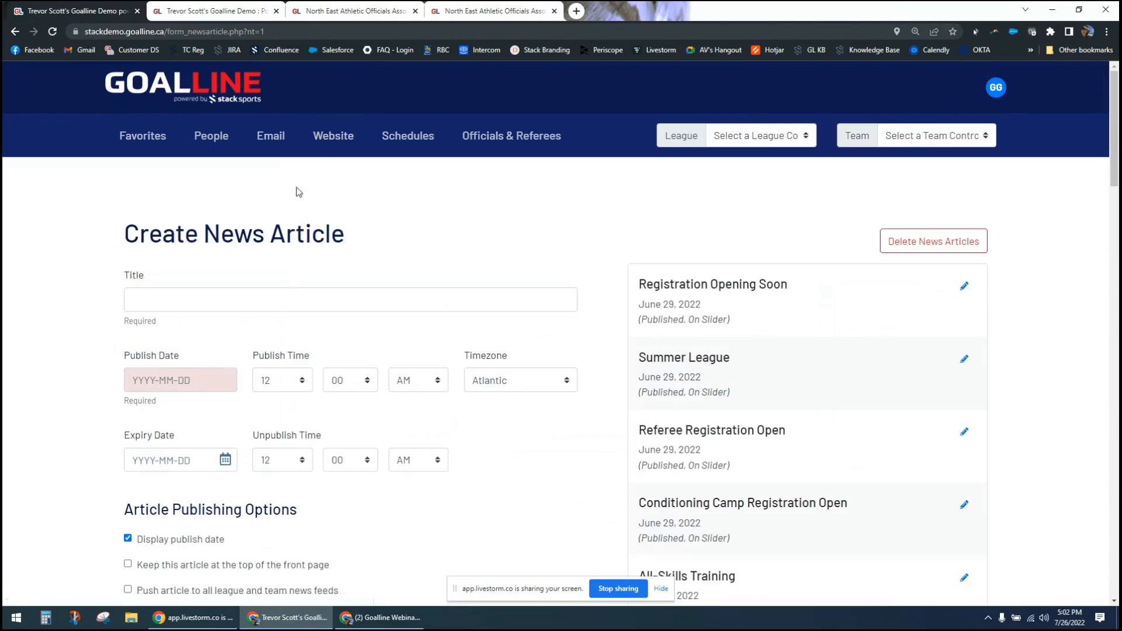
- Review the news article form's publishing, photo, content and email options, briefly toggling Send to General Information Email subscribers
scroll(76, 382, "down", 5)
scroll(74, 381, "down", 2)
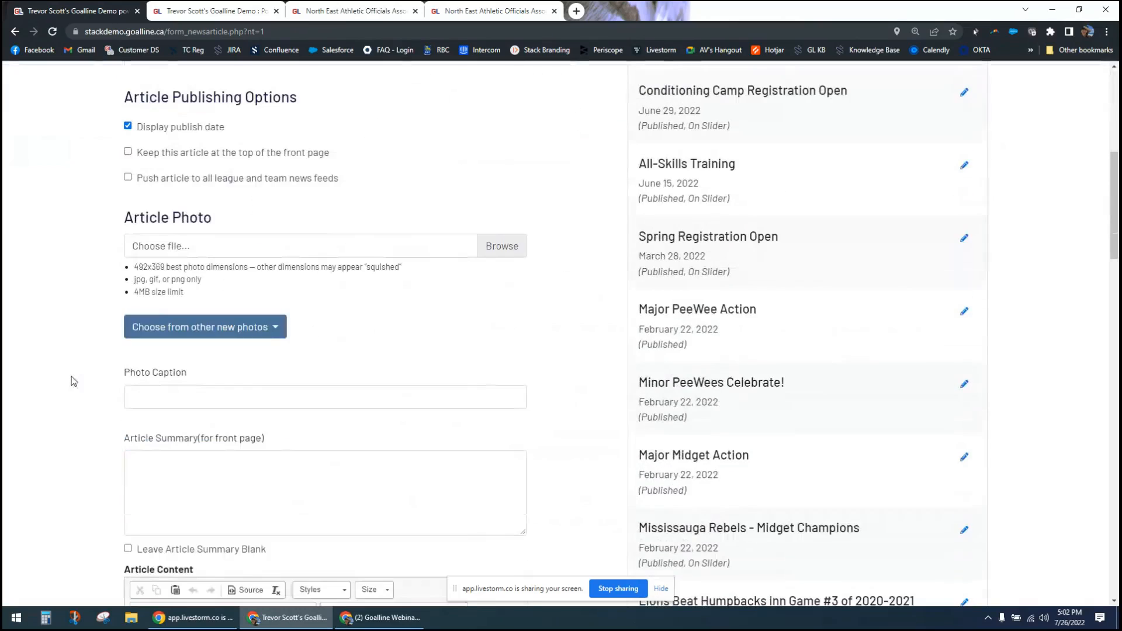
scroll(73, 381, "down", 1)
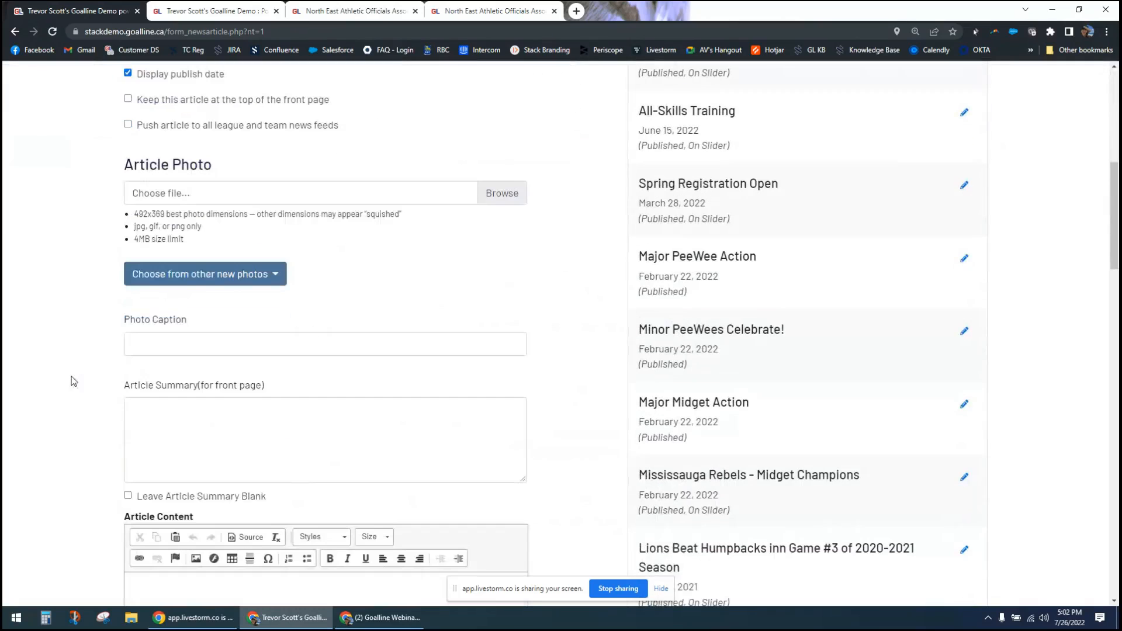
scroll(74, 381, "down", 2)
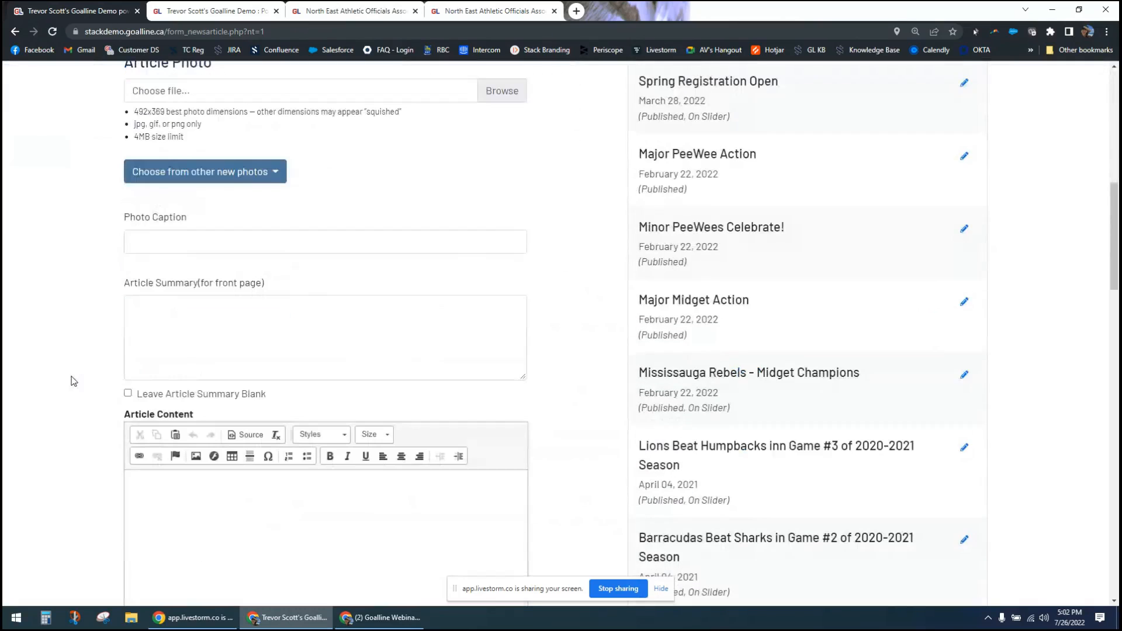
scroll(74, 381, "down", 15)
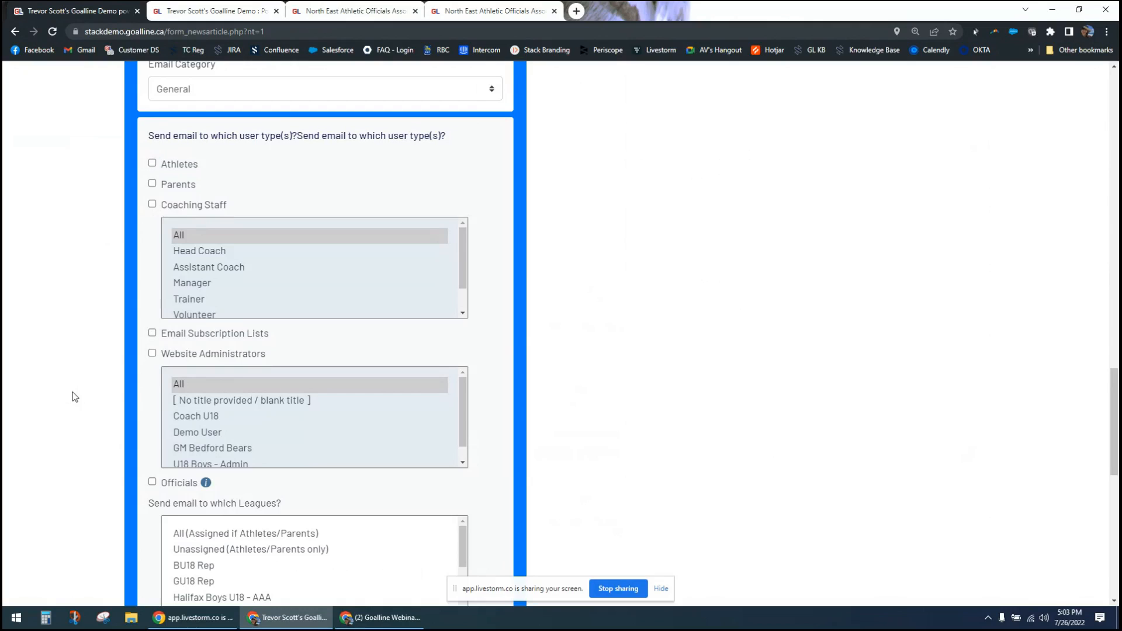
scroll(75, 397, "up", 3)
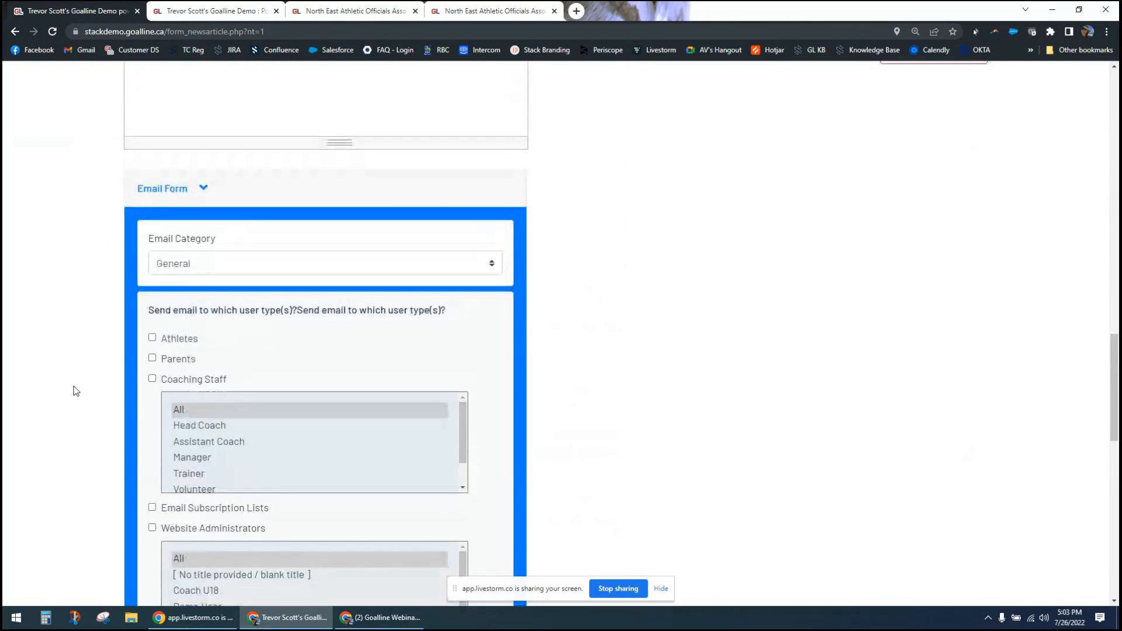
scroll(76, 391, "down", 7)
scroll(75, 391, "down", 6)
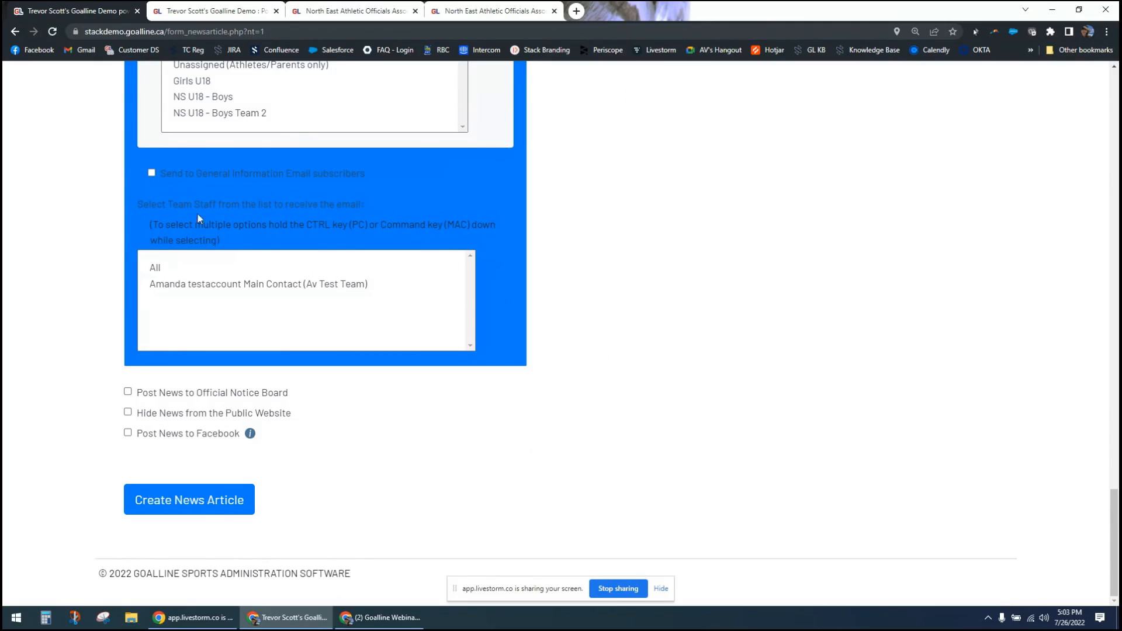
left_click(152, 172)
left_click(150, 173)
- Leave the news article form for the control panel's Email section and switch to the Goalline Webinar window
scroll(115, 438, "up", 15)
scroll(115, 431, "up", 18)
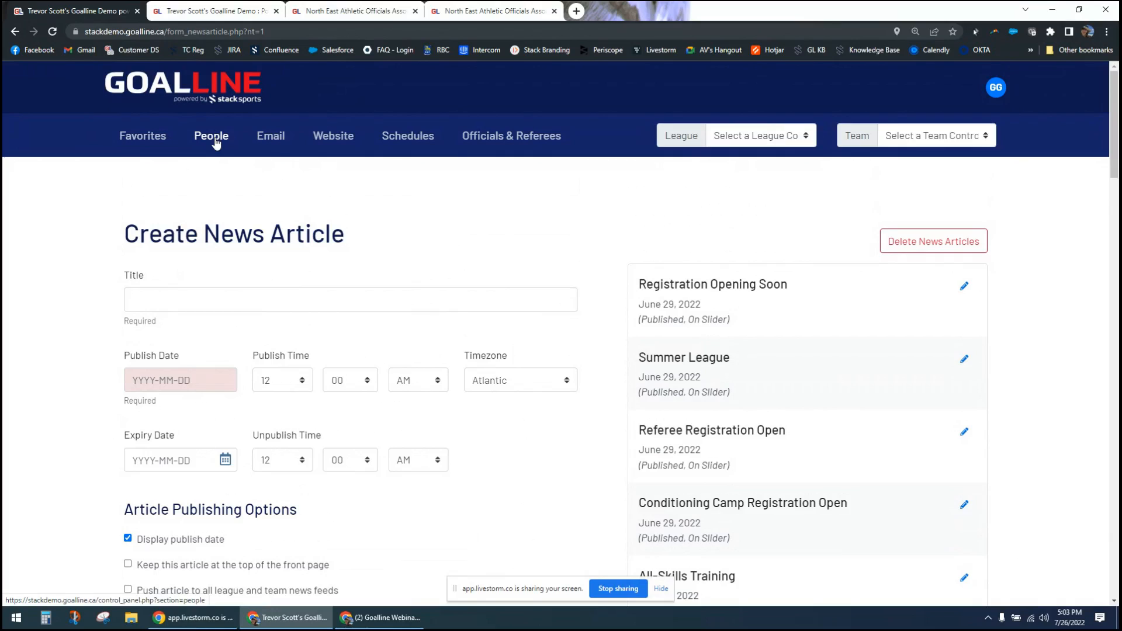
left_click(264, 140)
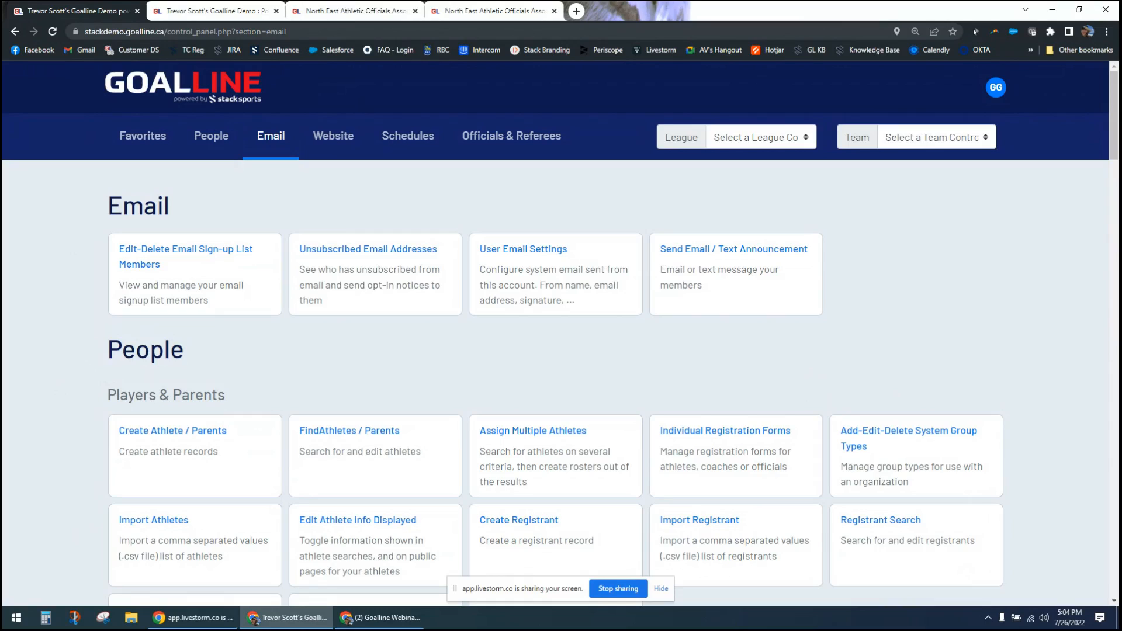
key("alt+Tab")
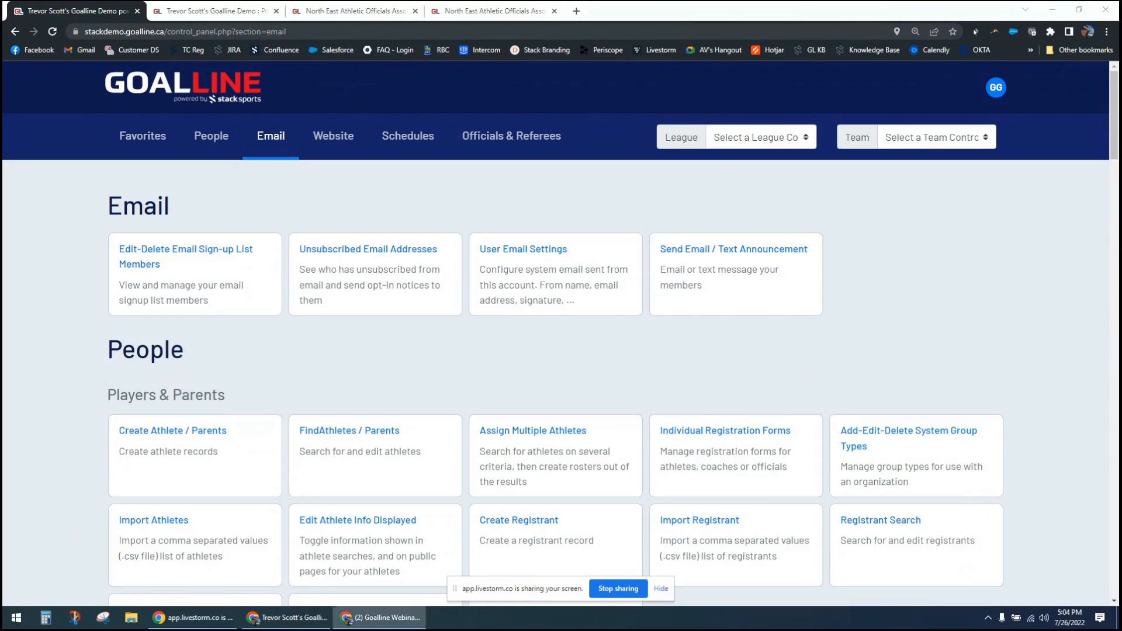